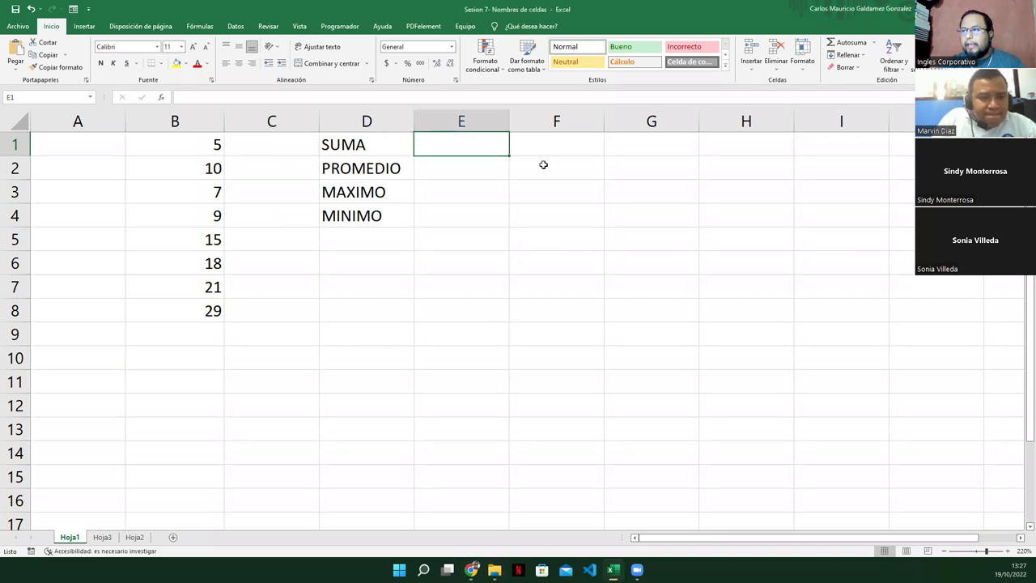
- Switch to the Alumno workbook and clear the SUMA, PROMEDIO, MAXIMO and MINIMO formulas in E1:E4 of Hoja1
key("alt+Tab")
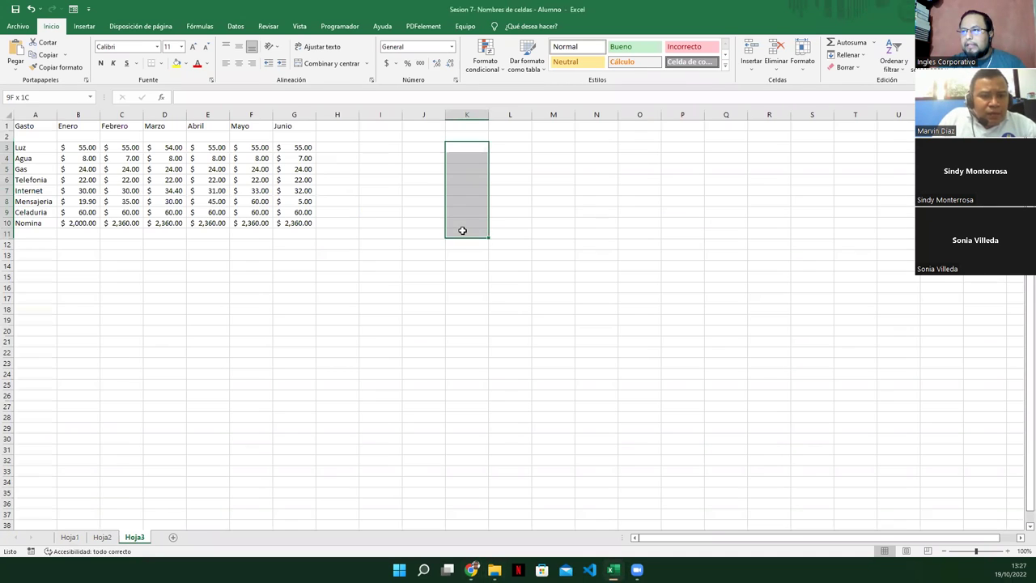
left_click(68, 536)
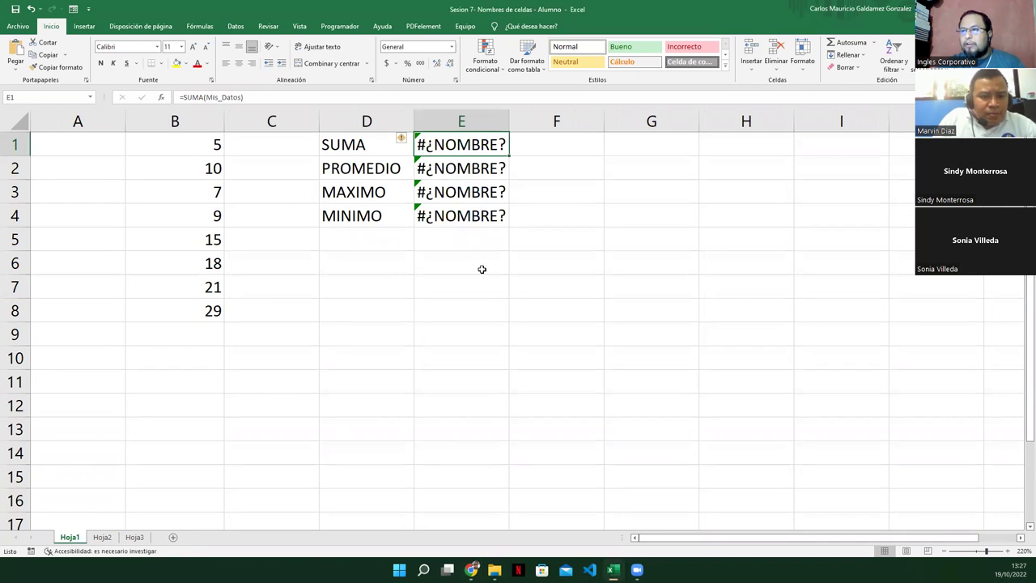
left_click_drag(435, 144, 436, 204)
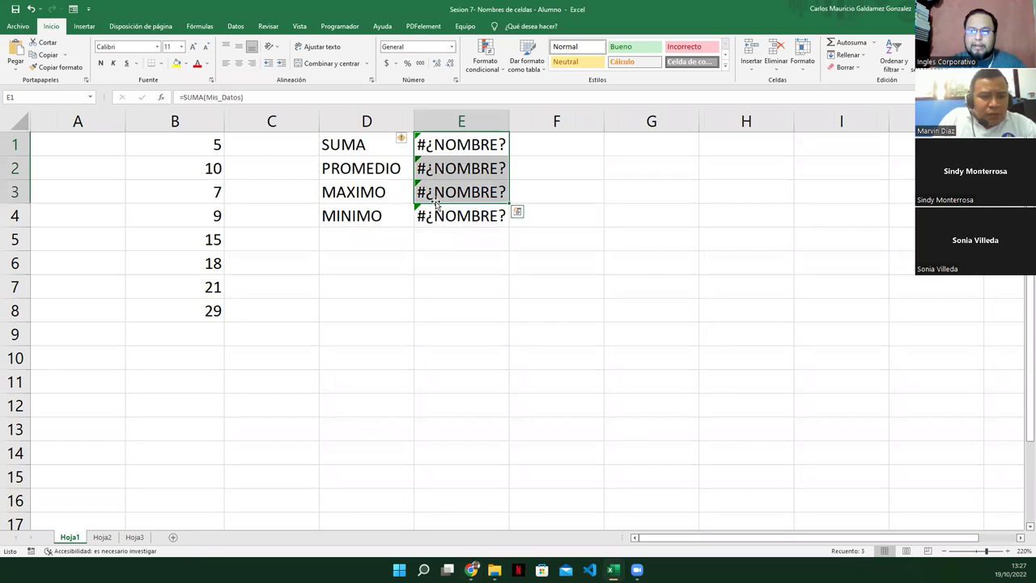
key("Delete")
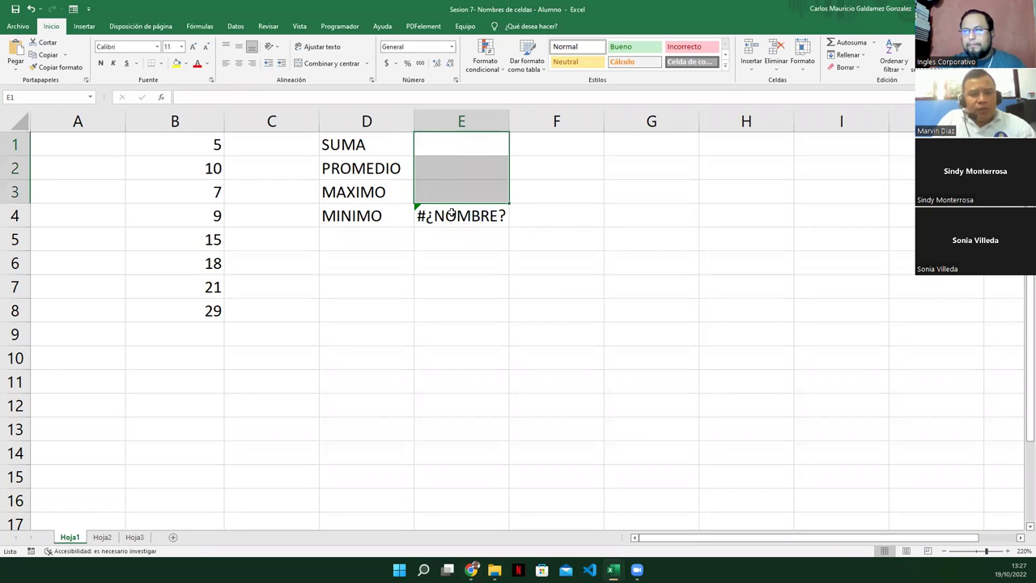
left_click(451, 213)
key("Delete")
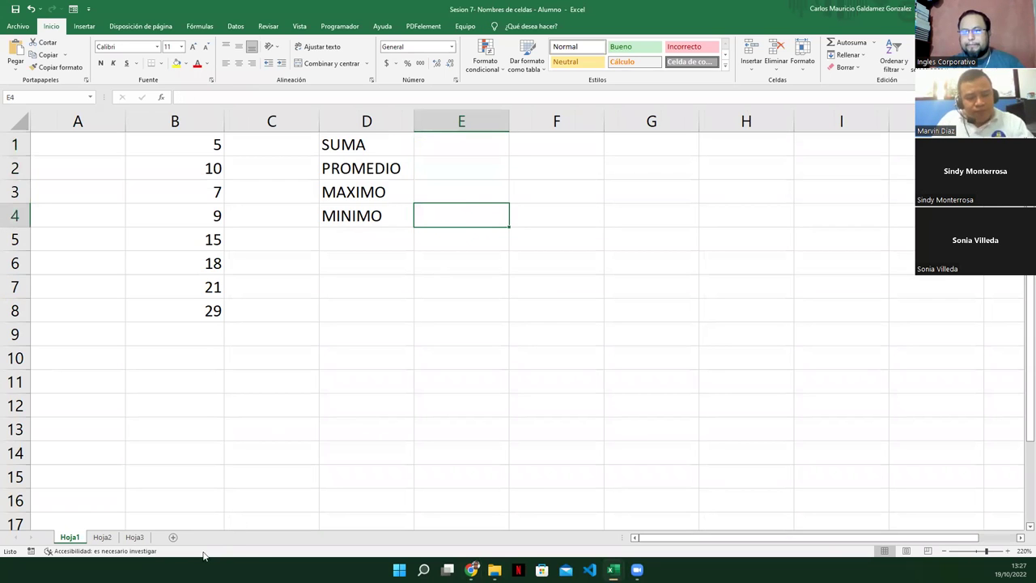
- Look over sheets Hoja2 and Hoja3, and close the Alumno workbook
left_click(102, 538)
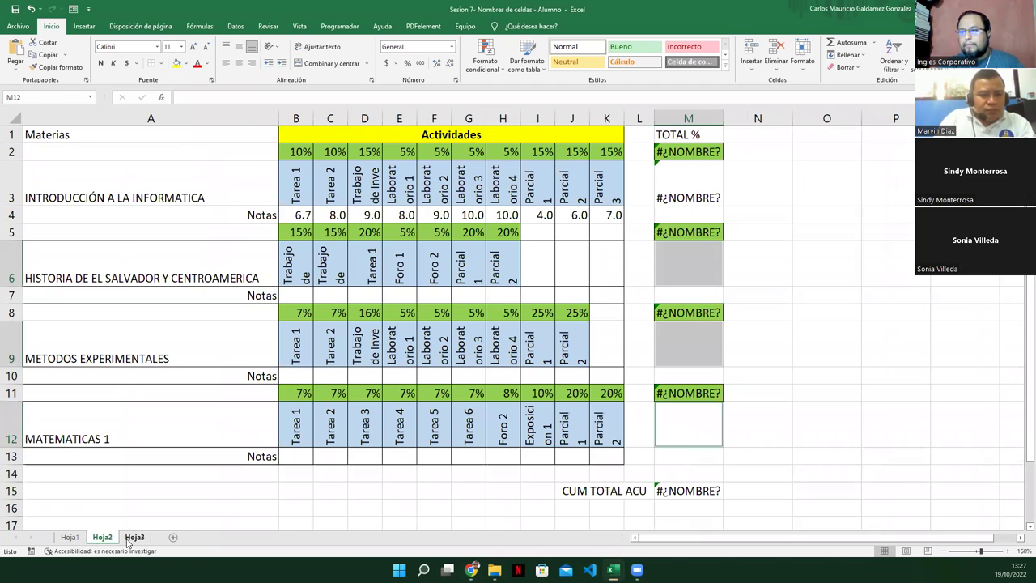
left_click(134, 537)
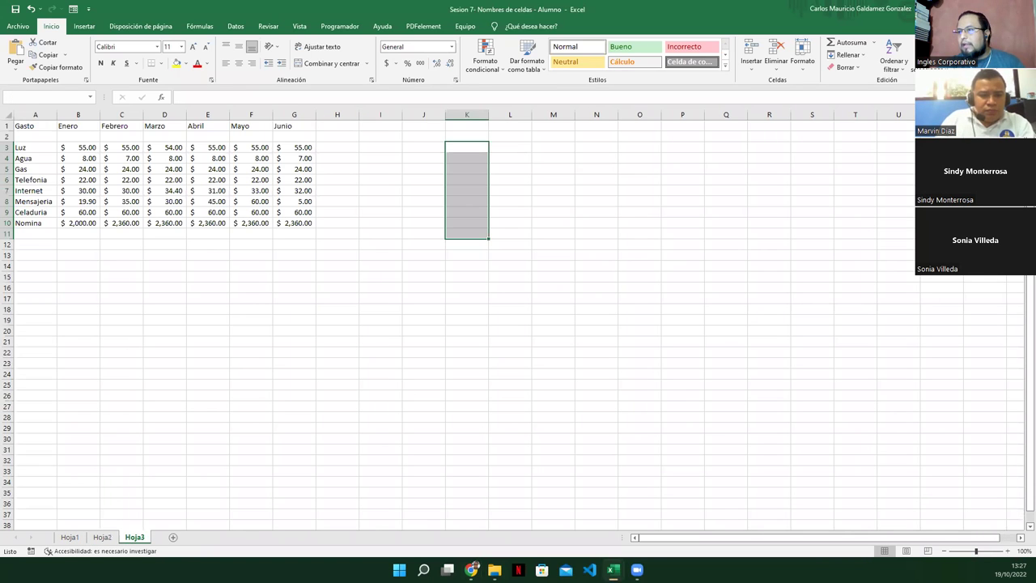
key("ctrl+w")
left_click(469, 298)
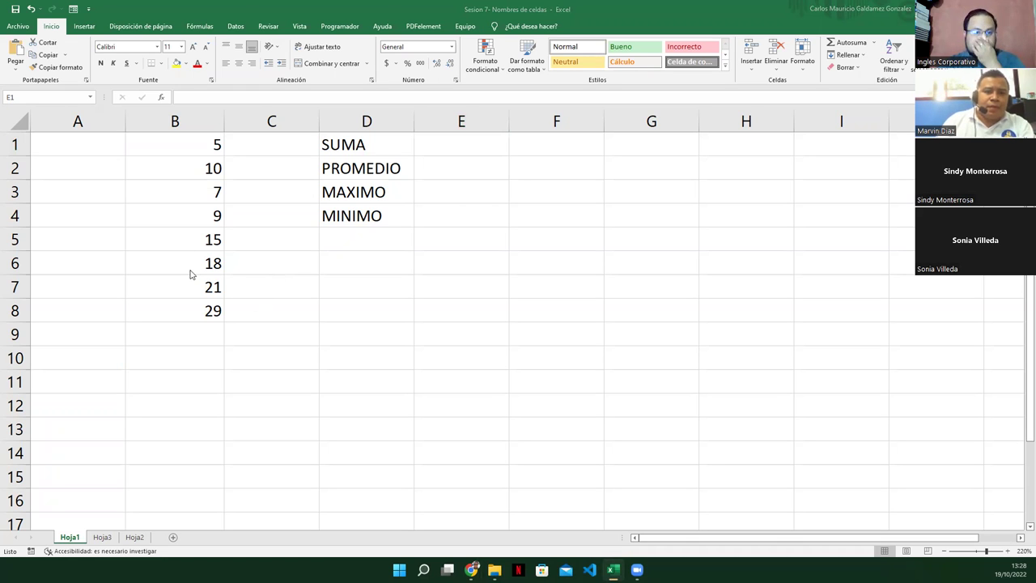
- Check the default cell reference of each number in column B, from B1 down to B8 and back up
left_click(183, 141)
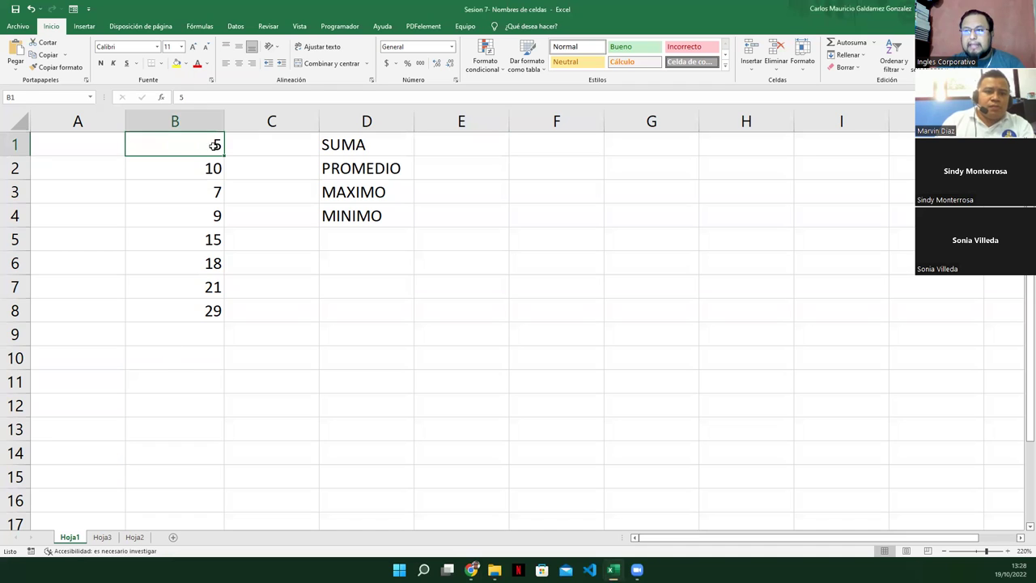
left_click(160, 171)
left_click(172, 196)
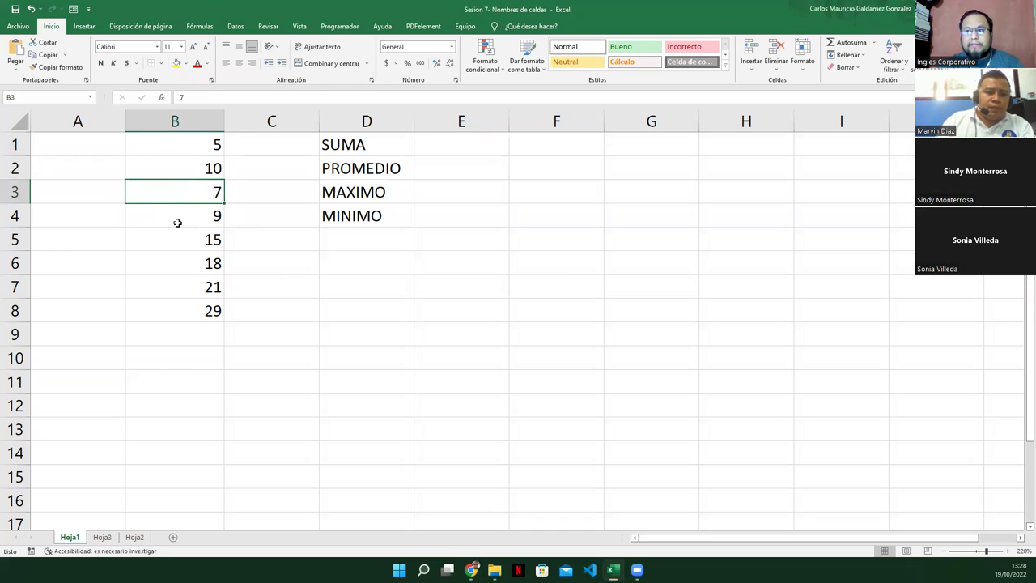
left_click(179, 222)
left_click(180, 240)
left_click(178, 269)
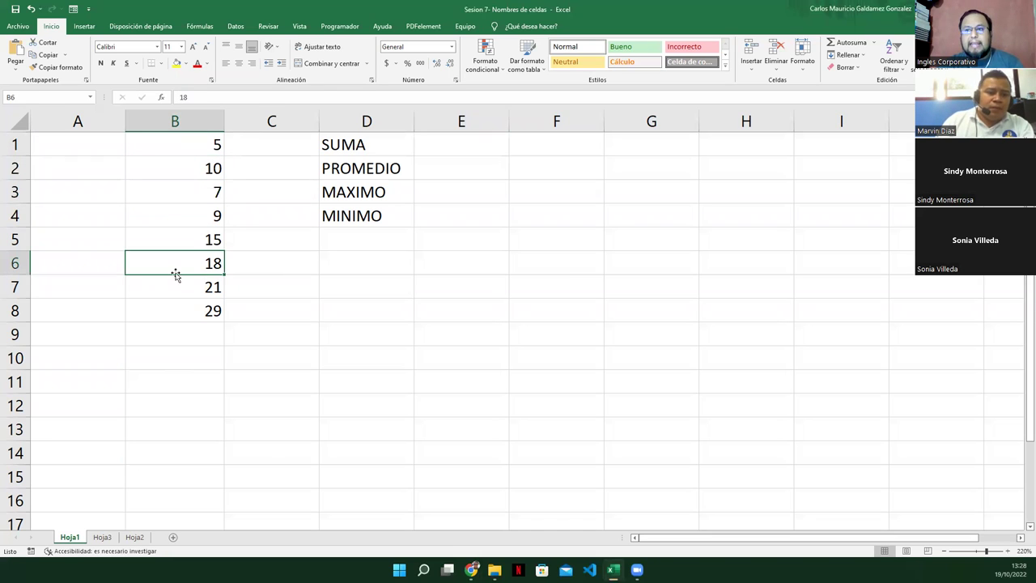
left_click(176, 294)
left_click(180, 306)
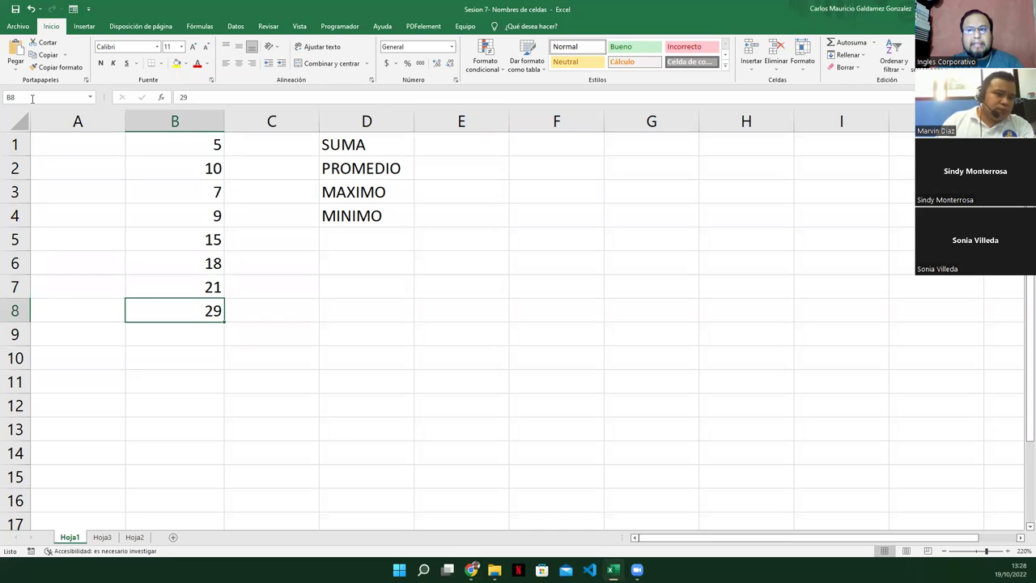
left_click(157, 284)
left_click(161, 263)
left_click(172, 234)
left_click(181, 213)
left_click(185, 193)
left_click(186, 170)
left_click(195, 145)
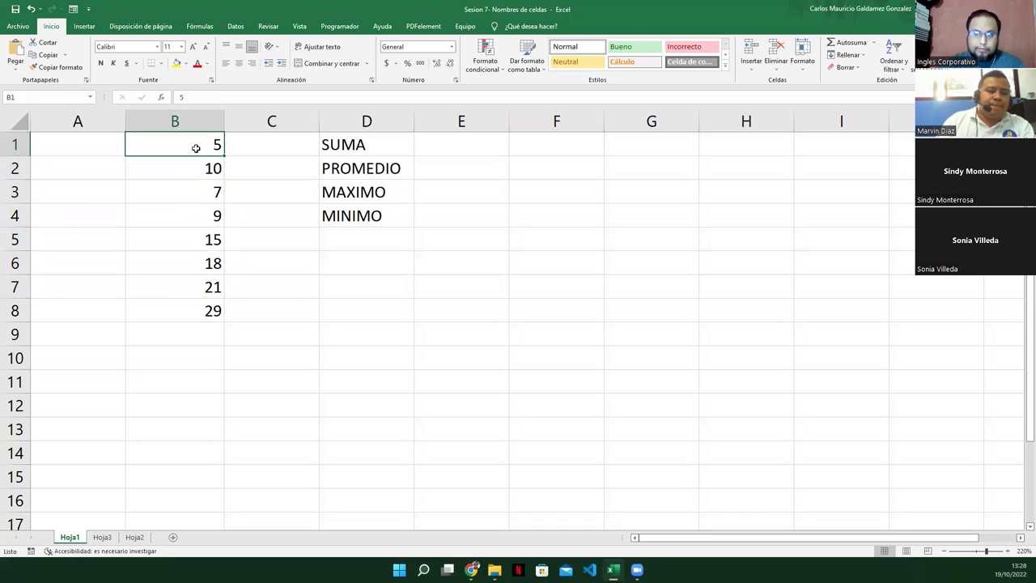
- Assign the range name Datos2 to the numbers in B1:B8
left_click_drag(193, 144, 200, 302)
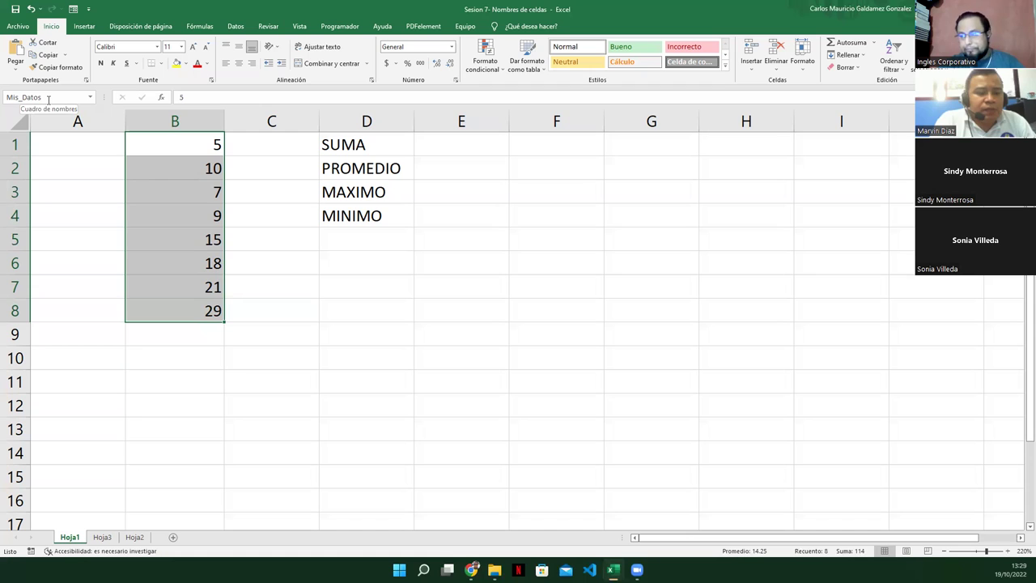
left_click(166, 310)
left_click_drag(153, 143, 145, 298)
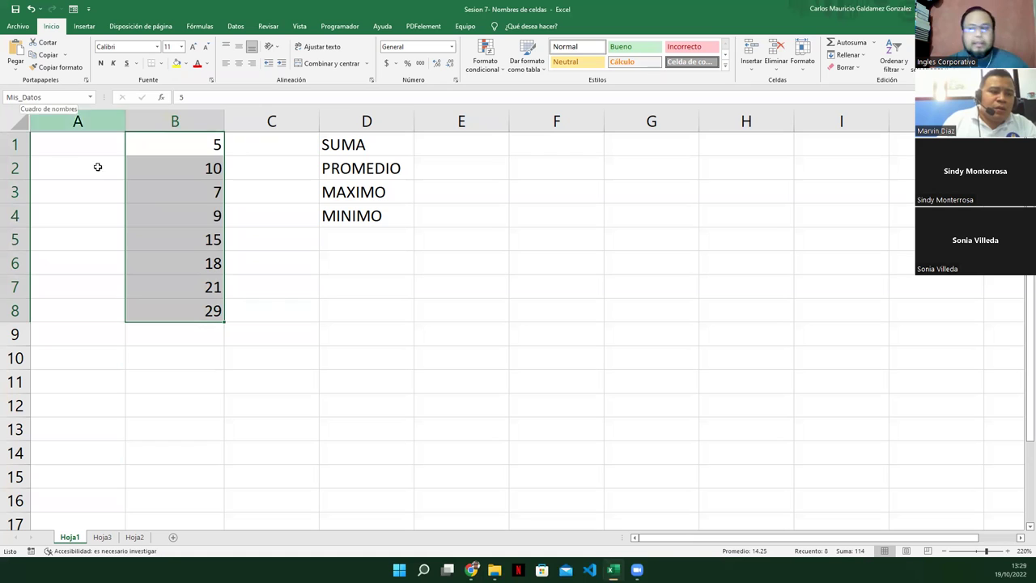
left_click(53, 97)
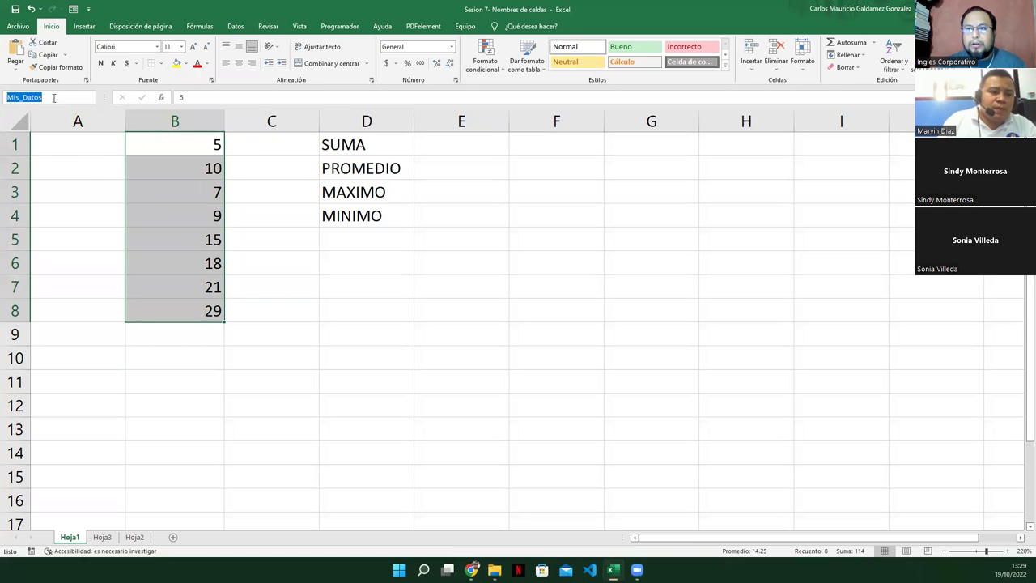
key("BackSpace")
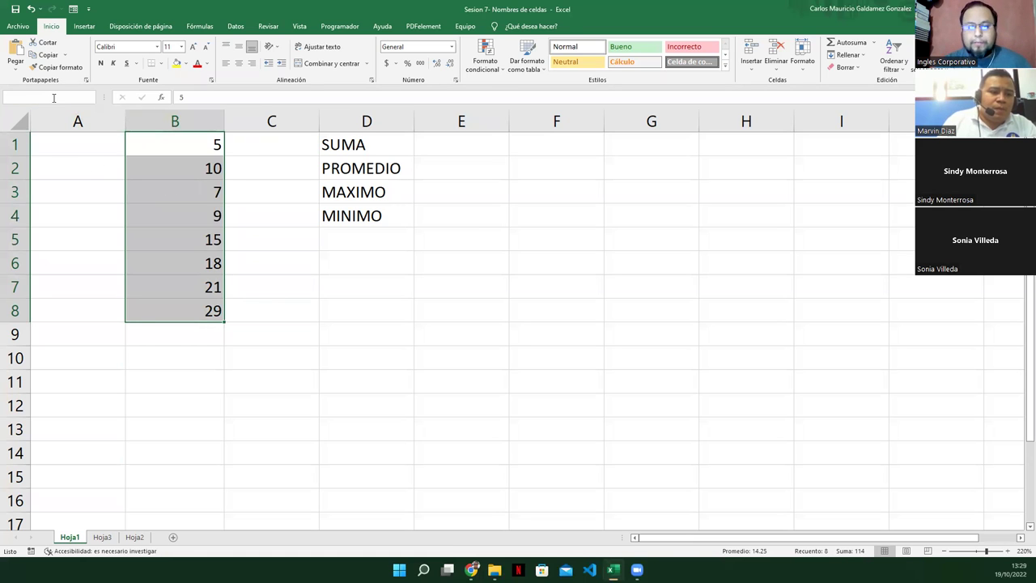
type("Datos2")
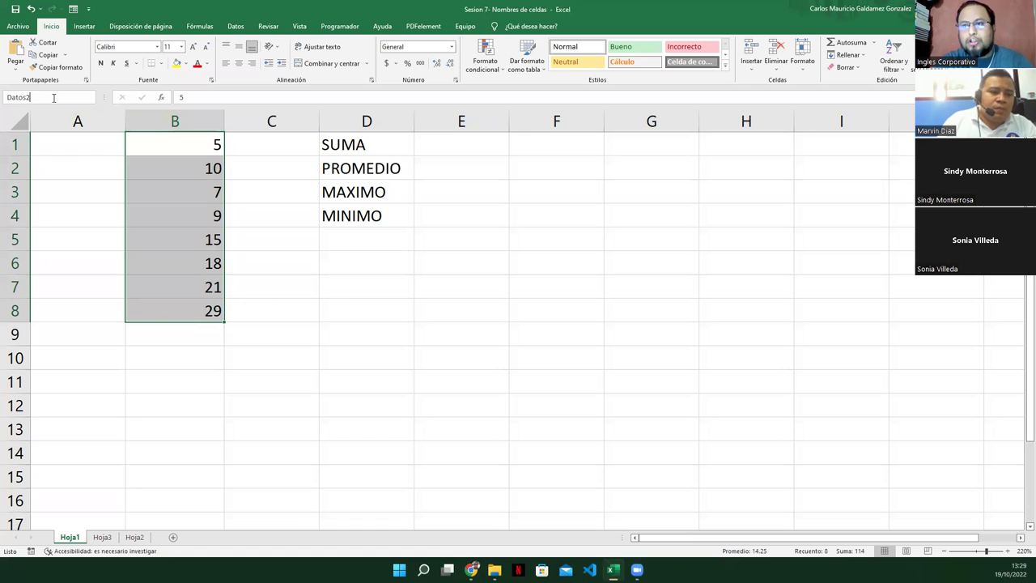
key("Return")
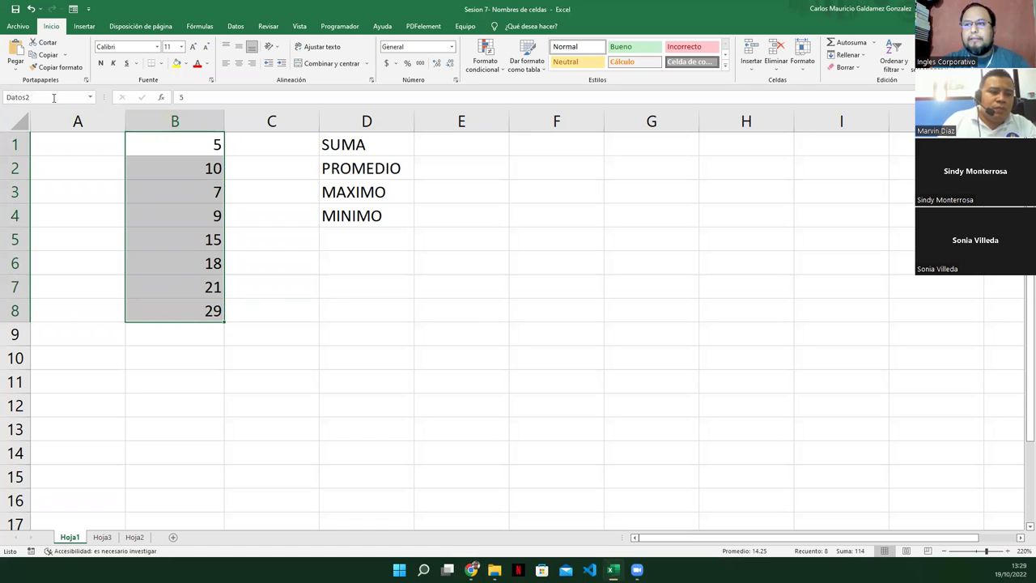
- Reselect B1:B8 and check which name is shown for the range
left_click(145, 240)
left_click_drag(194, 144, 197, 308)
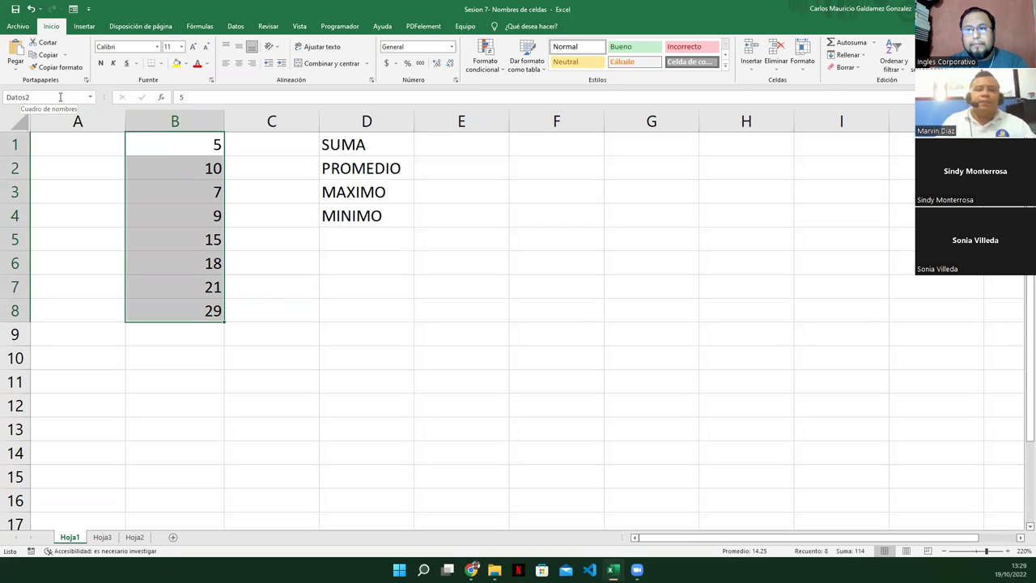
left_click(60, 97)
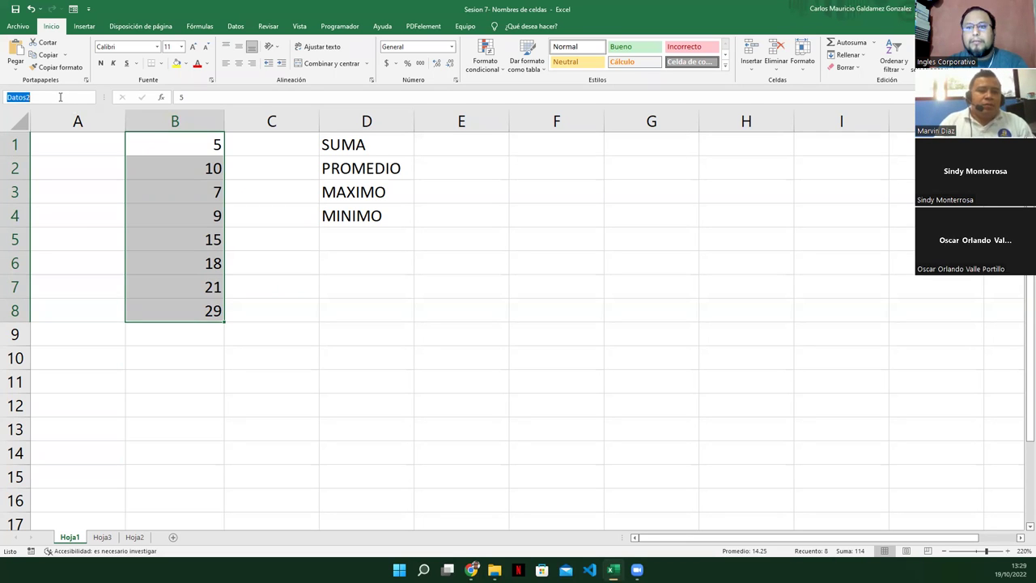
left_click(203, 231)
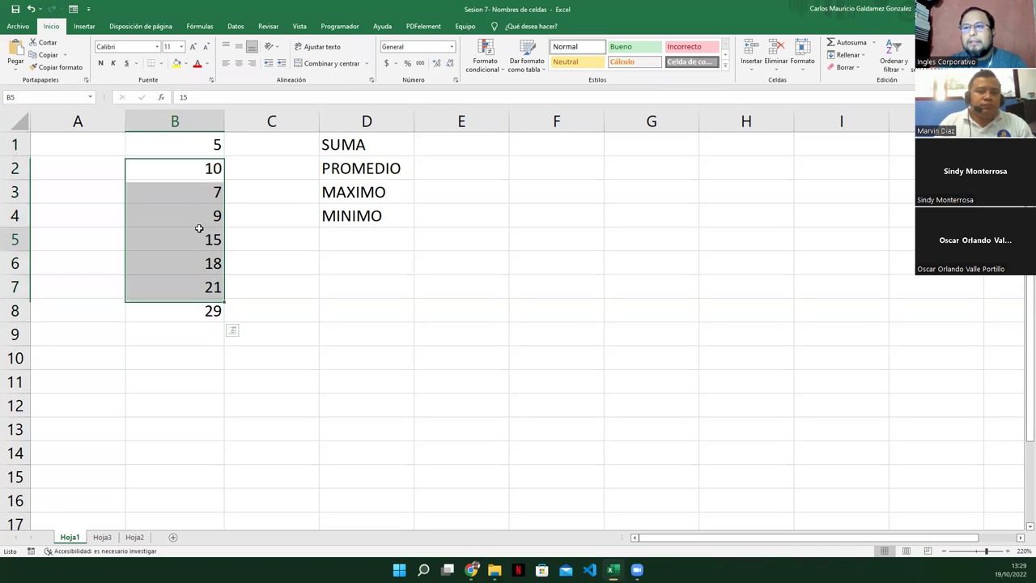
- Assign the range name APromediar to cells B1:B8
left_click_drag(182, 144, 191, 313)
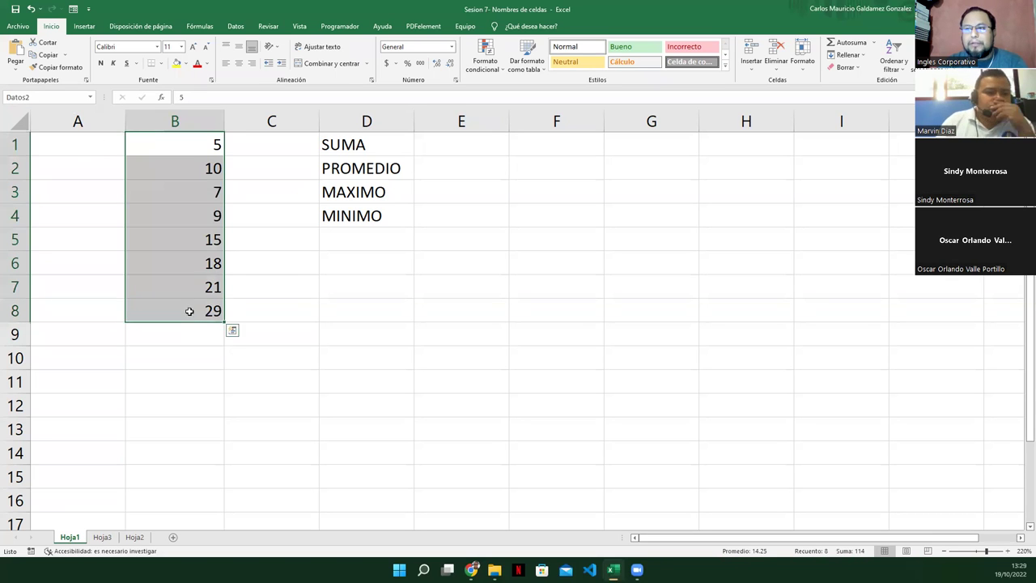
left_click(46, 98)
type("Apr")
key("BackSpace")
key("BackSpace")
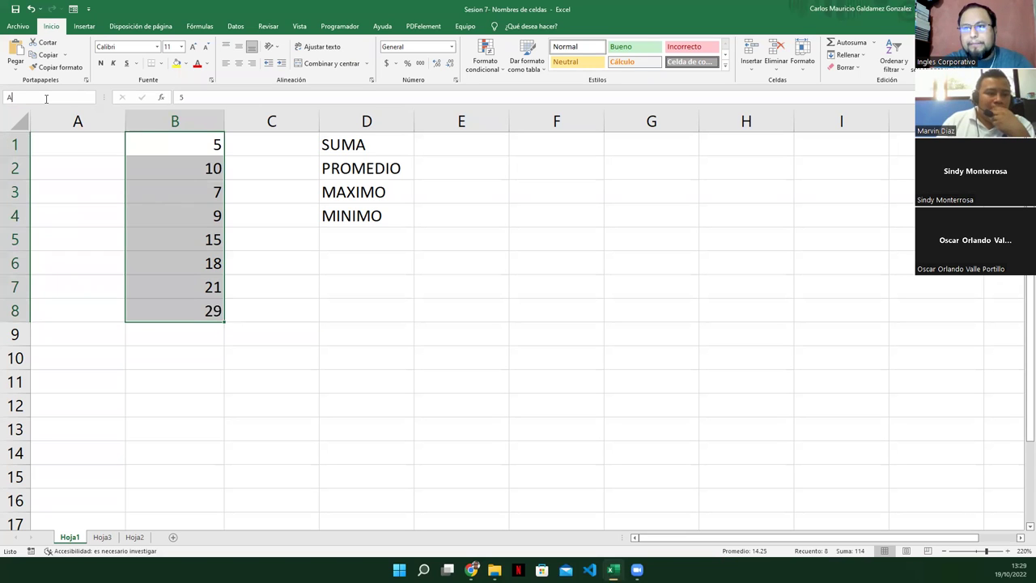
type("Promedio")
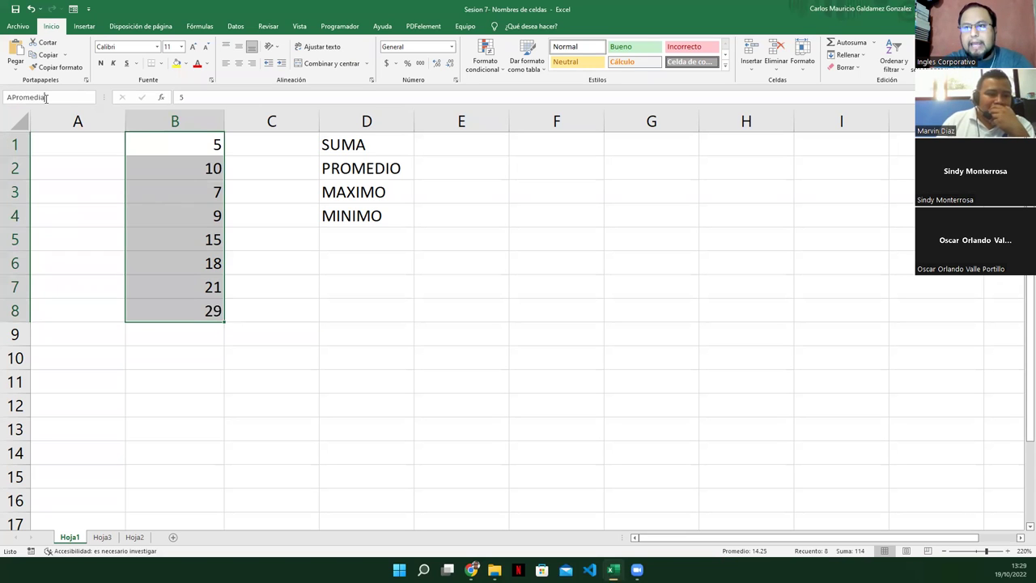
key("Return")
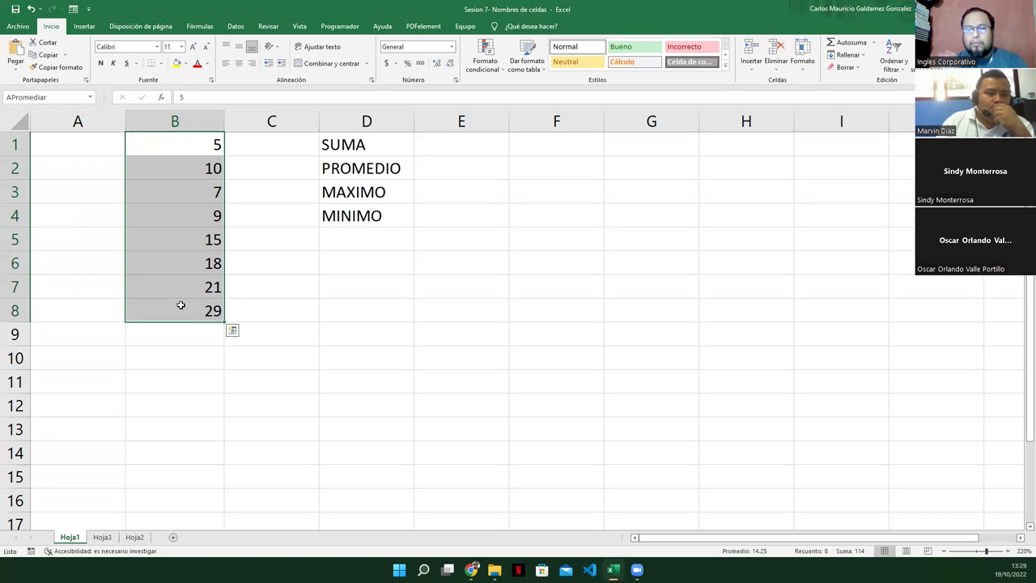
- Enter MisDatos as another range name for B1:B8
left_click(58, 98)
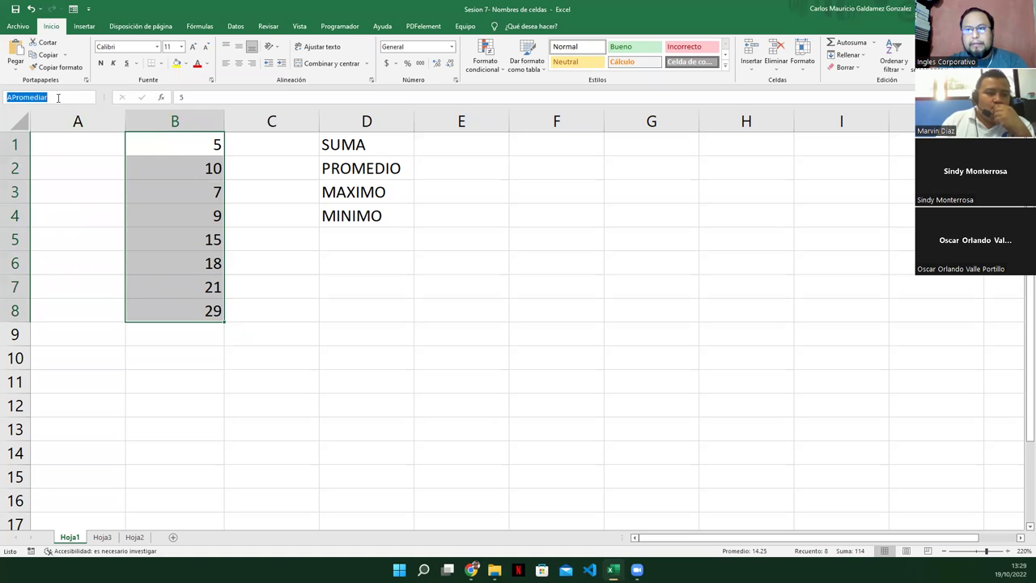
type("MisDatos")
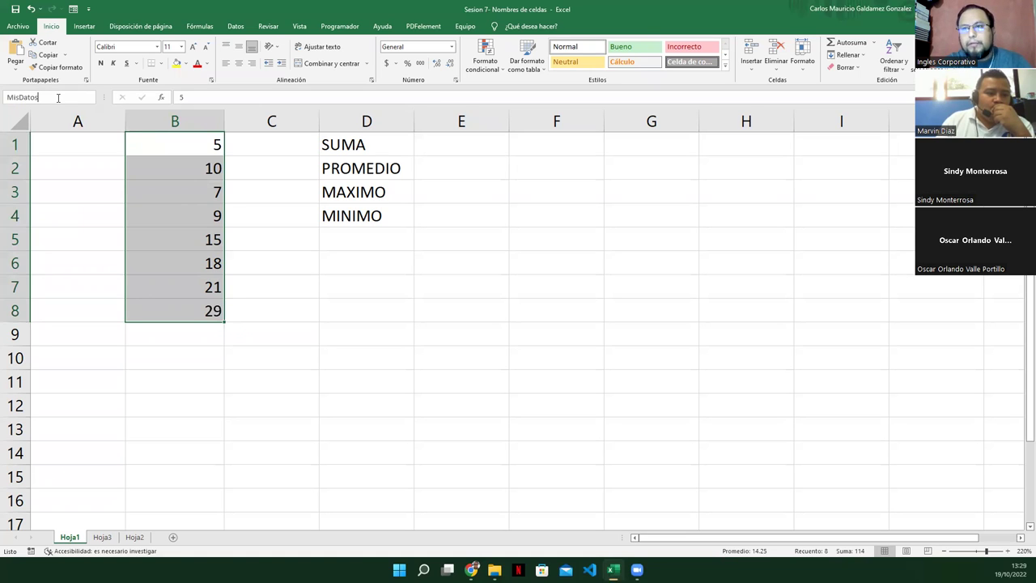
key("Return")
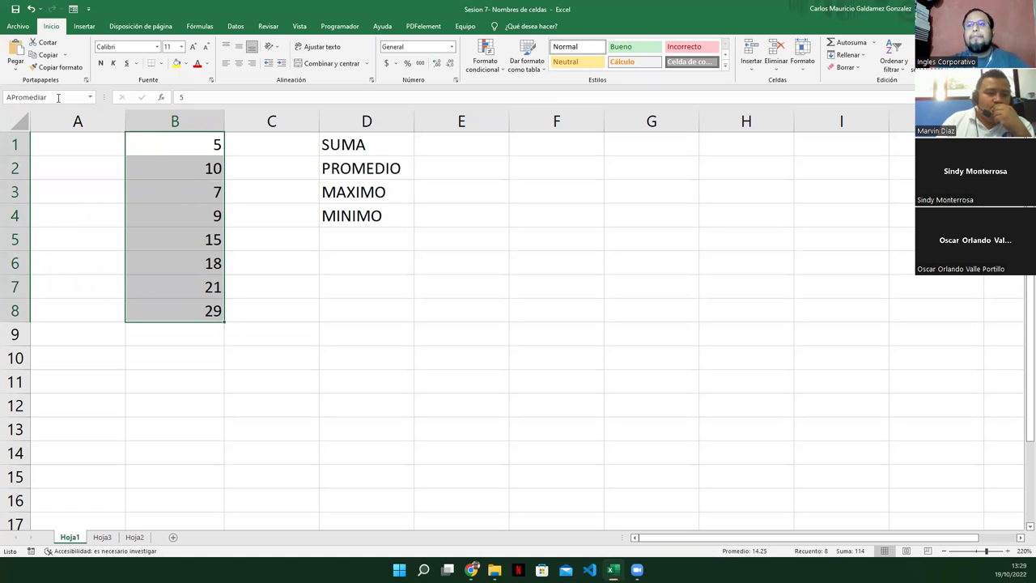
left_click(155, 168)
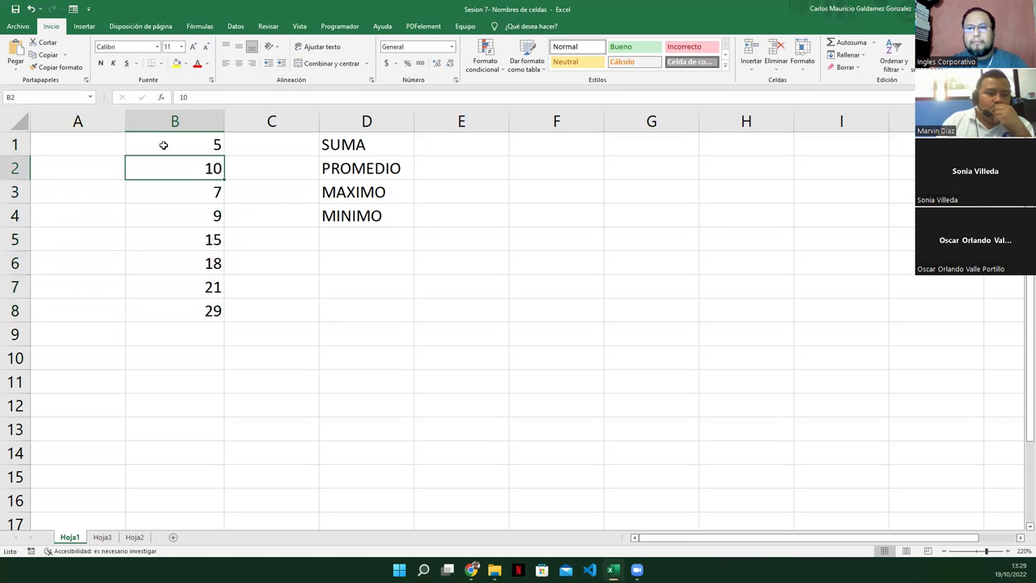
left_click_drag(164, 145, 186, 310)
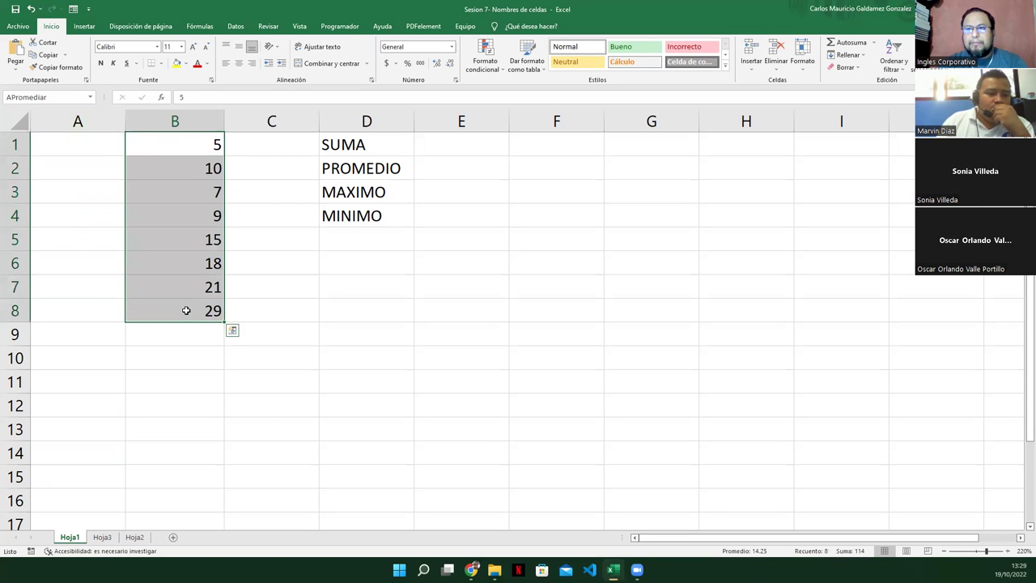
left_click(66, 97)
key("BackSpace")
type("MisDato")
key("Escape")
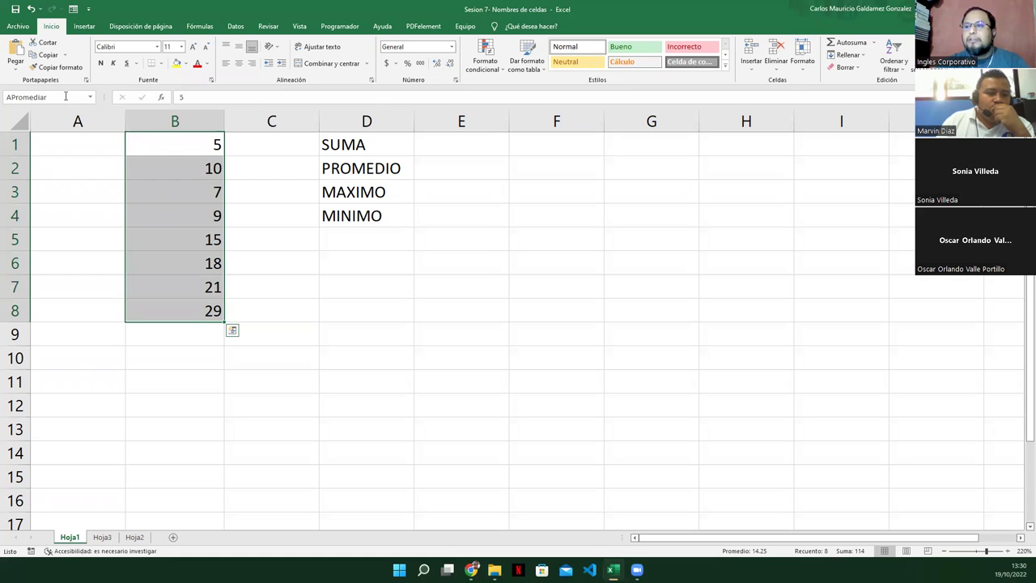
- Delete all of the workbook's defined names at once in the Name Manager
left_click(157, 207)
left_click_drag(175, 147, 174, 306)
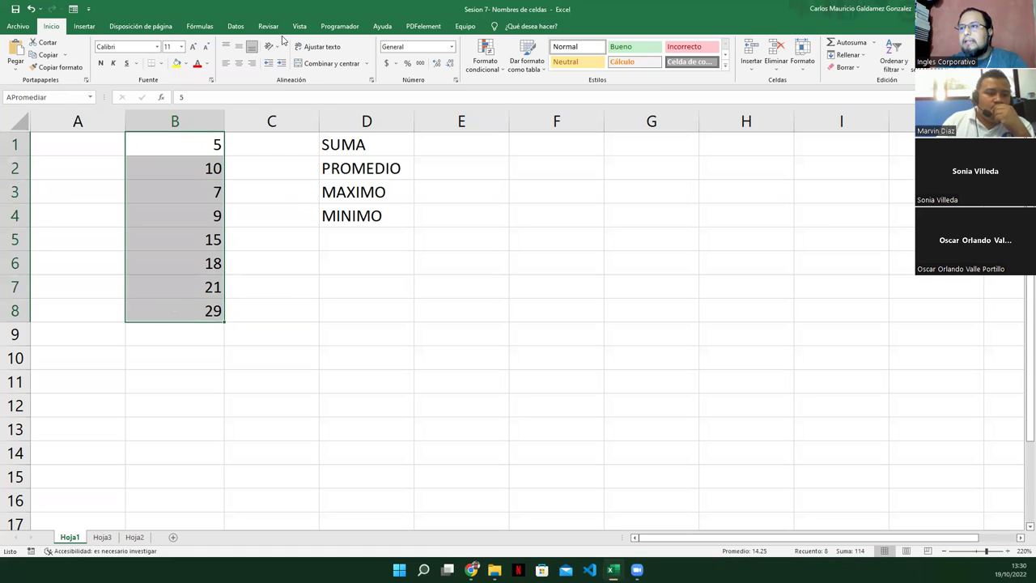
left_click(197, 27)
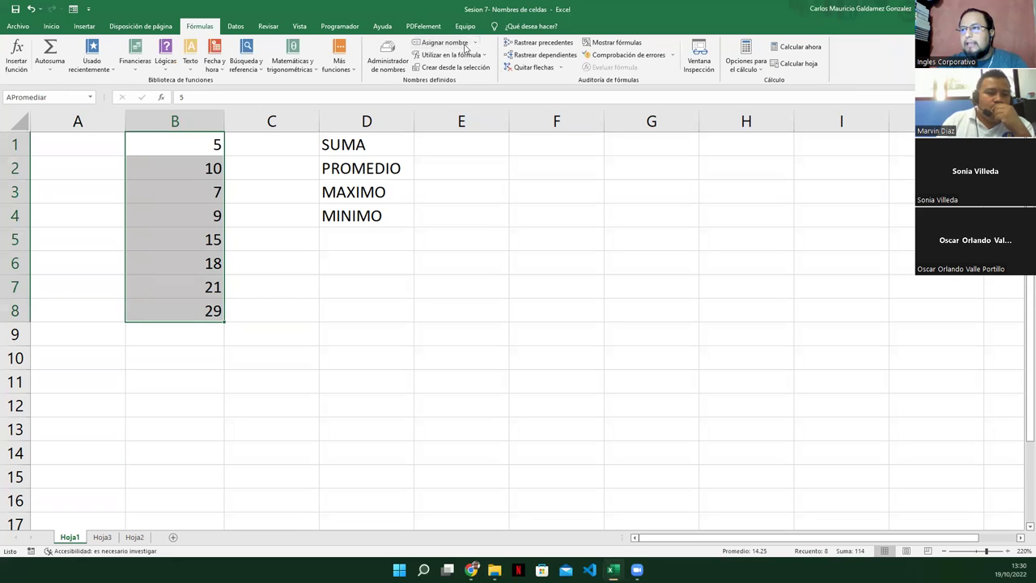
left_click(386, 58)
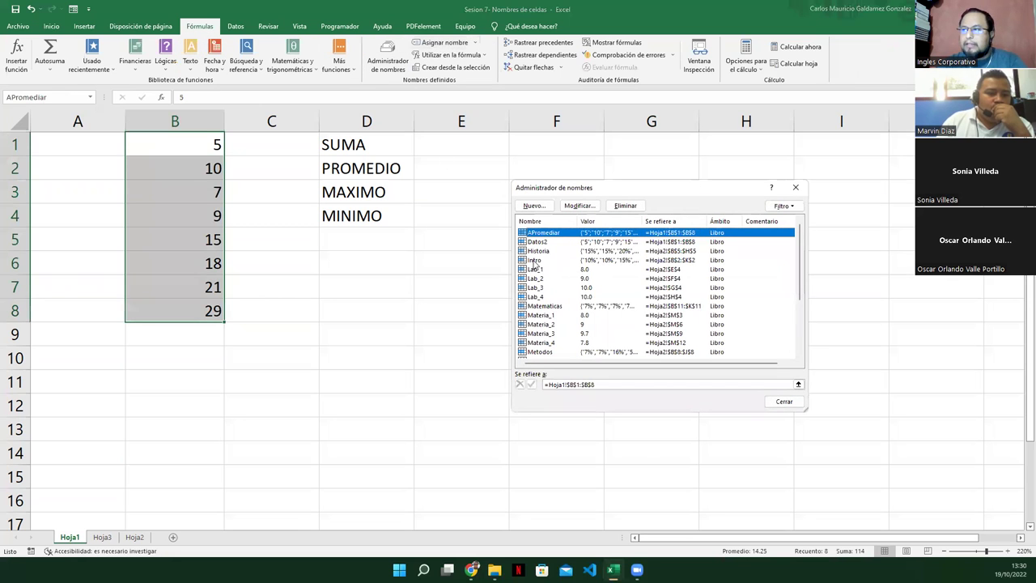
scroll(601, 321, "down", 1)
scroll(595, 308, "up", 1)
scroll(585, 289, "down", 3)
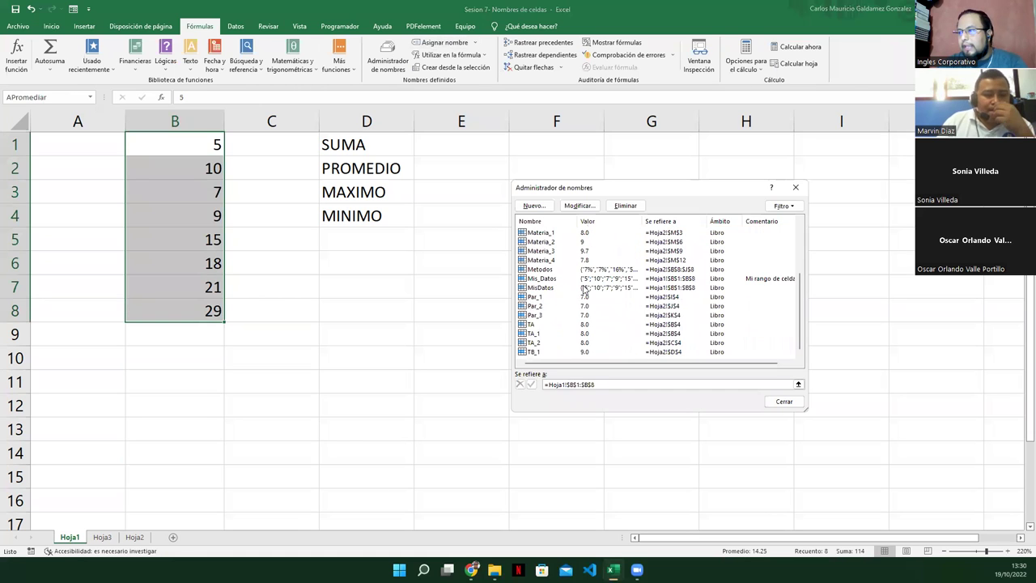
left_click(540, 350, "shift")
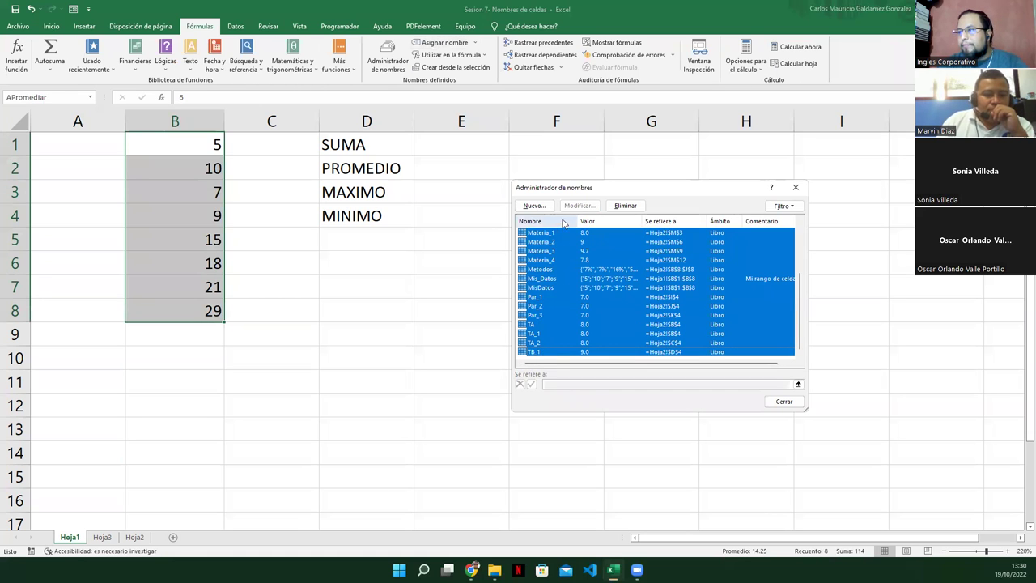
left_click(625, 206)
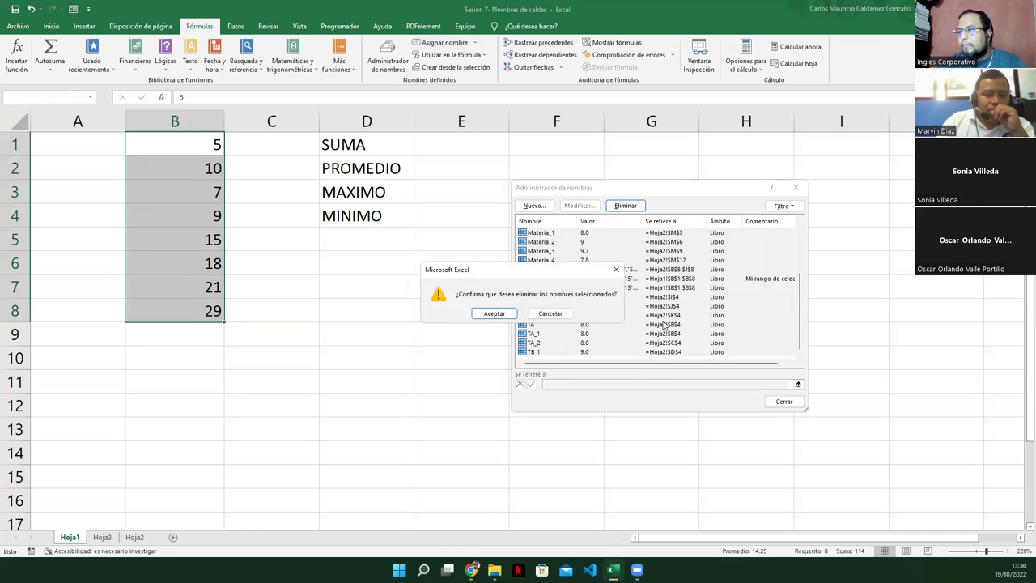
left_click(492, 313)
left_click(784, 403)
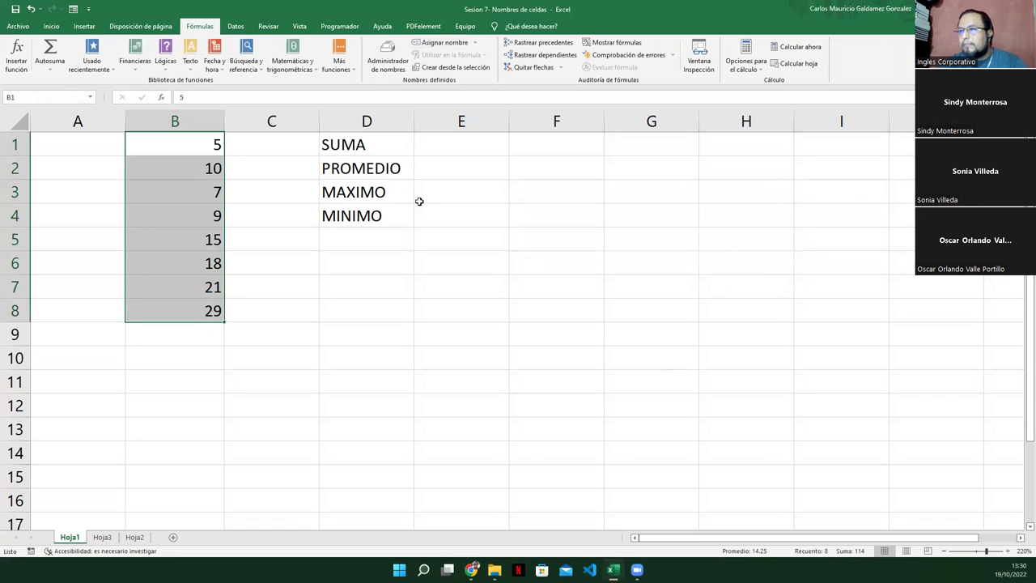
- Reselect the numbers in B1:B8 and check whether the range still carries a name
left_click(203, 194)
left_click(182, 153)
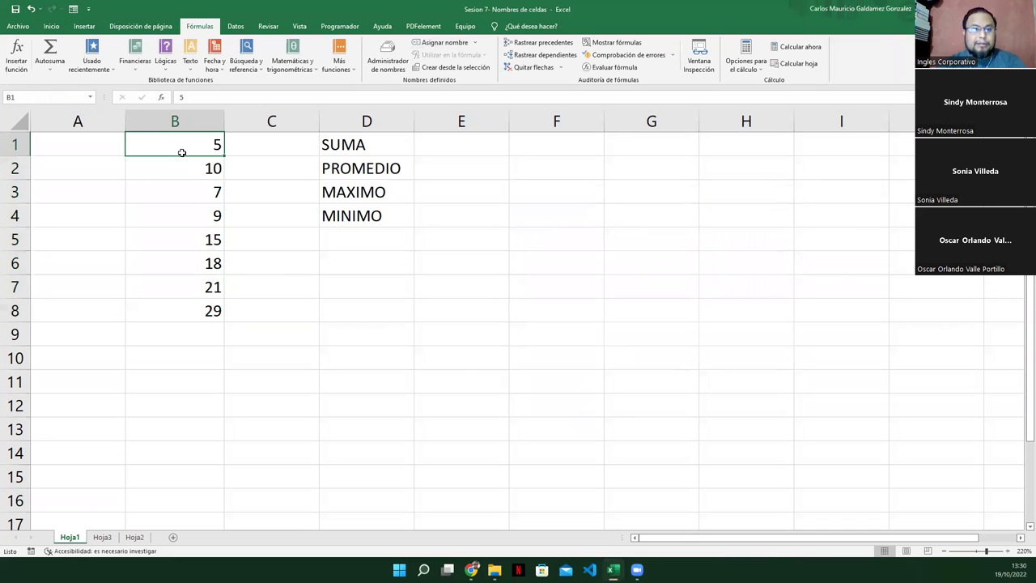
left_click_drag(157, 319, 164, 151)
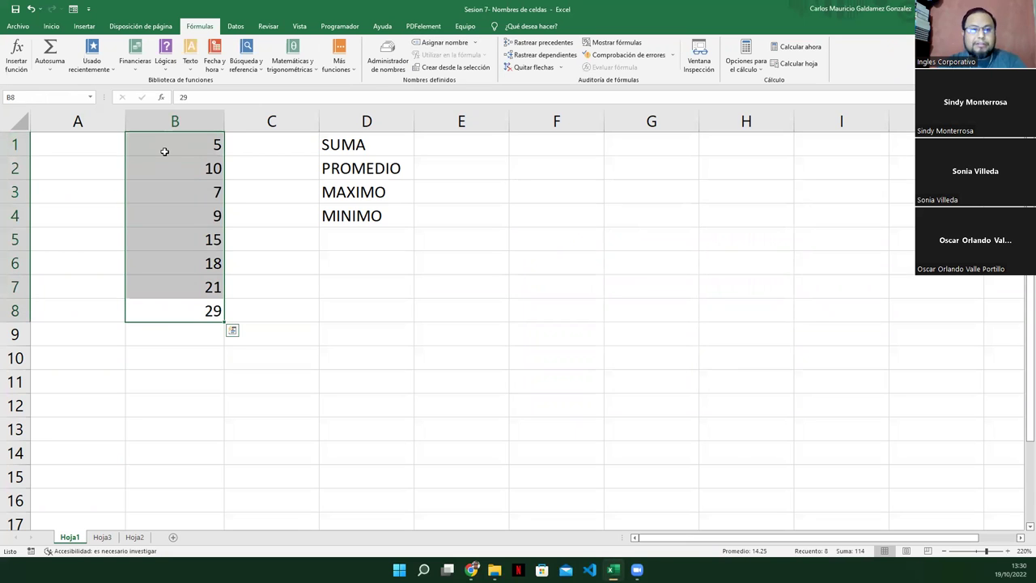
left_click(188, 218)
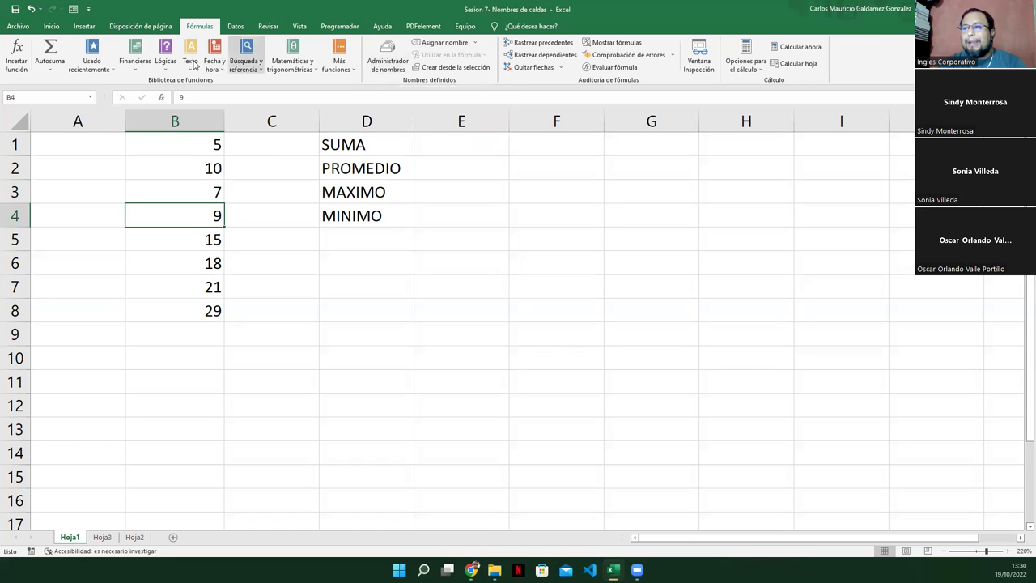
- Define the name MisDatos with Libro scope in the Name Manager, referring to cells B1:B8 on Hoja1
left_click(388, 63)
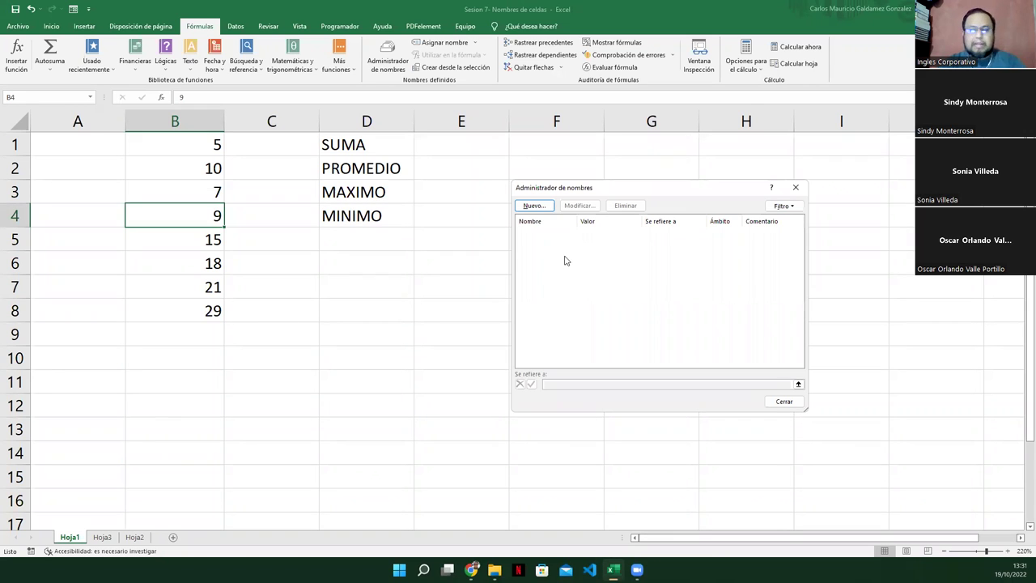
left_click(532, 205)
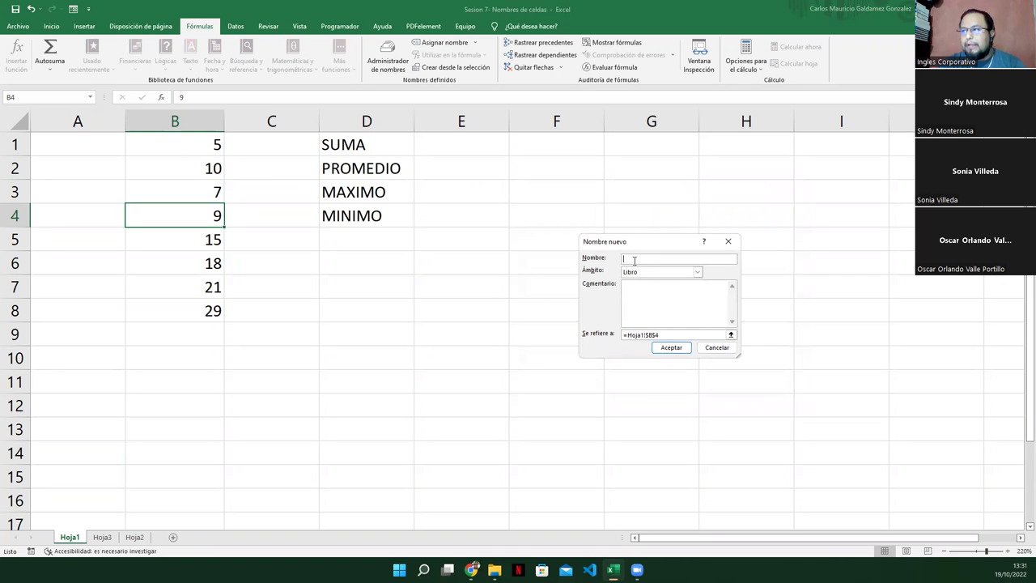
left_click(716, 347)
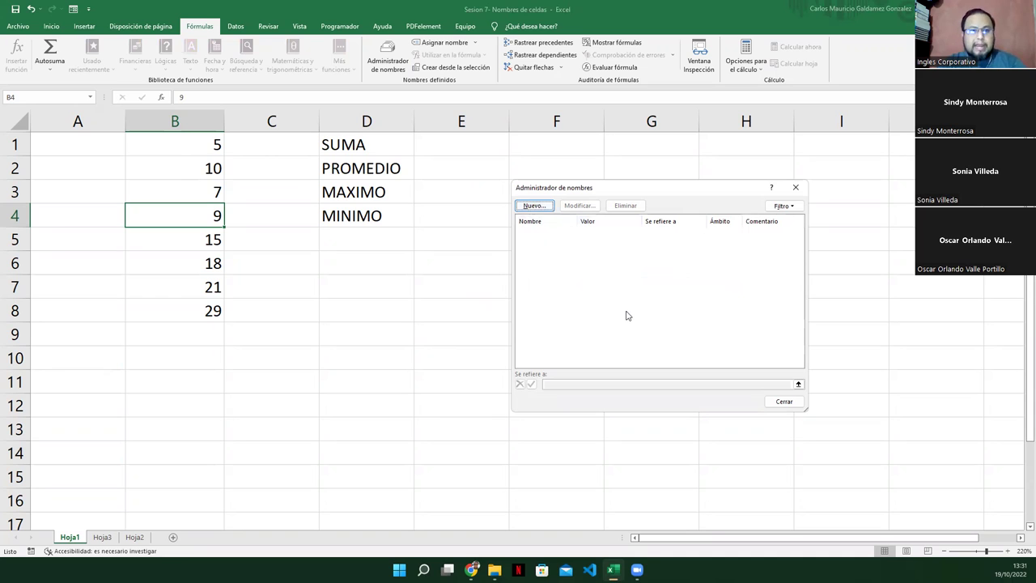
left_click(536, 206)
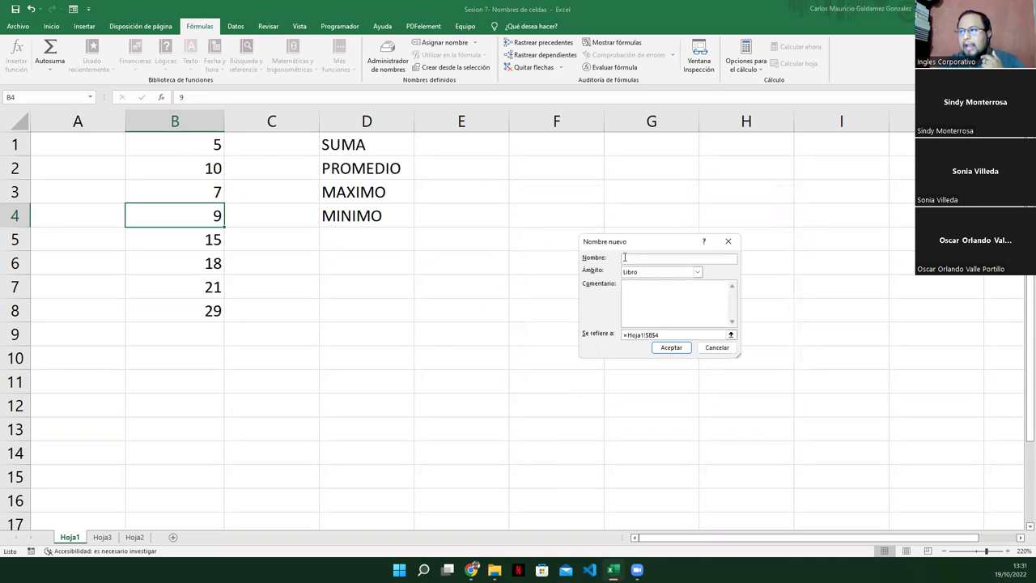
type("MisDatos")
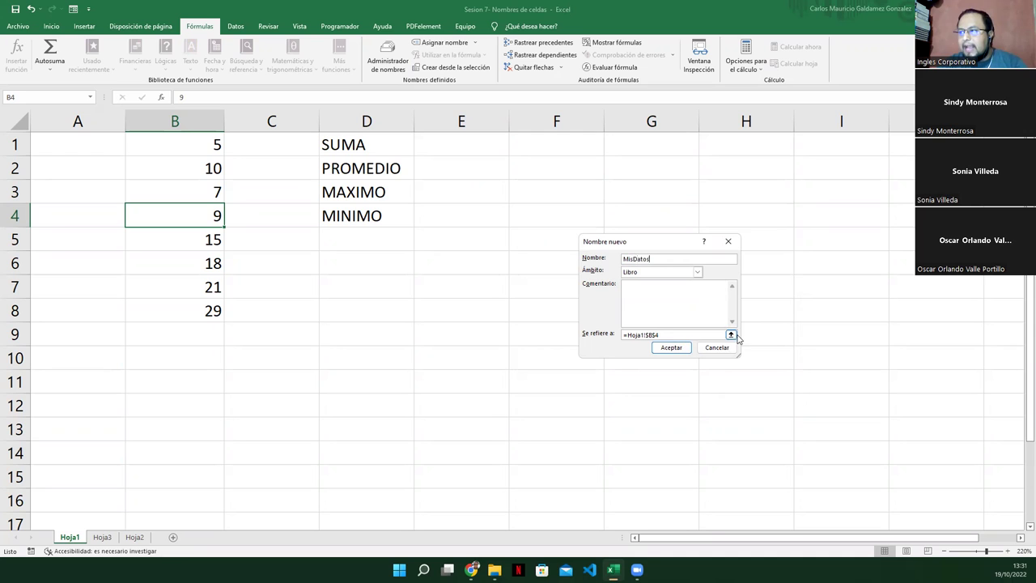
left_click(730, 335)
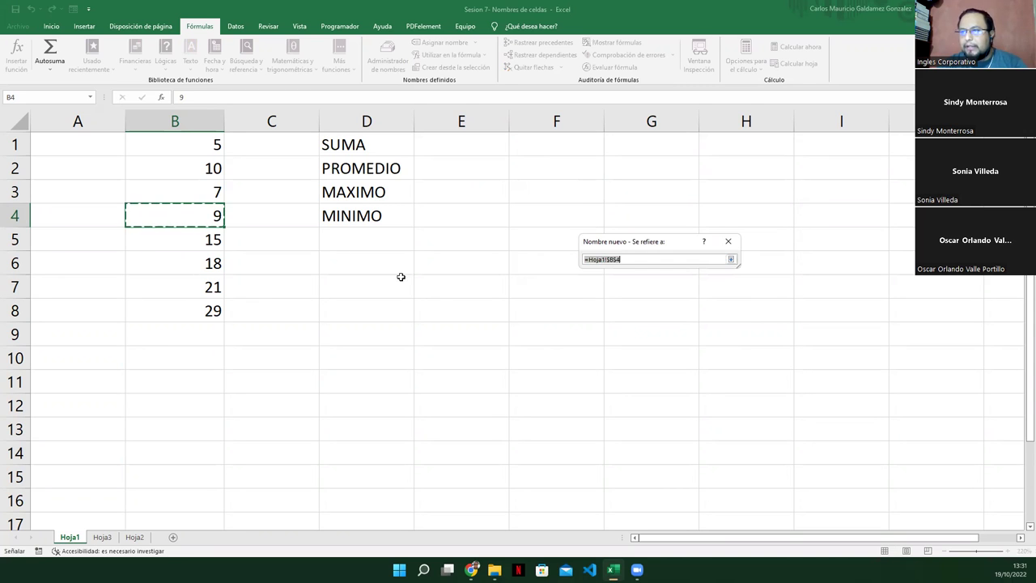
left_click(178, 154)
left_click_drag(178, 155, 177, 302)
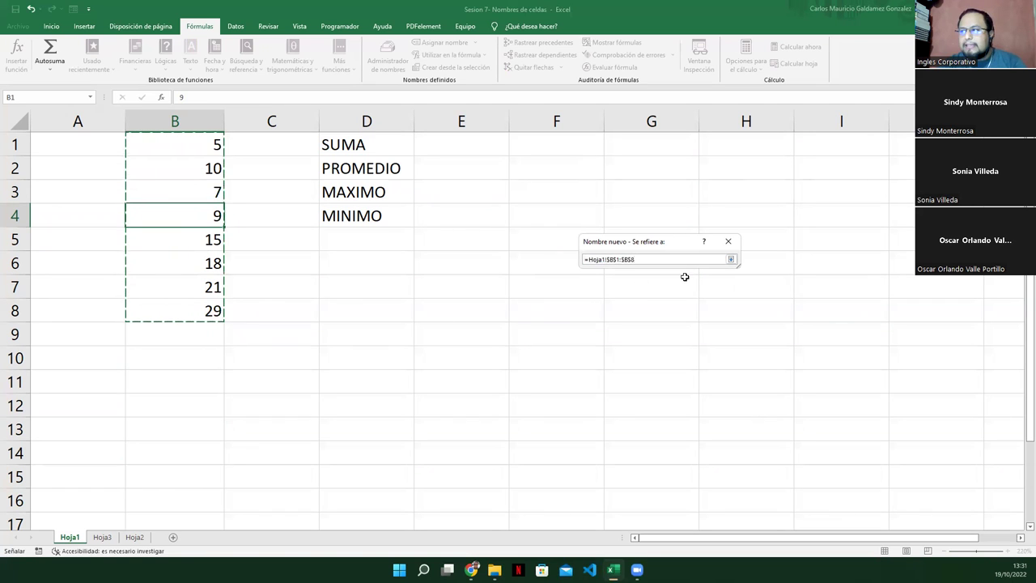
left_click(731, 260)
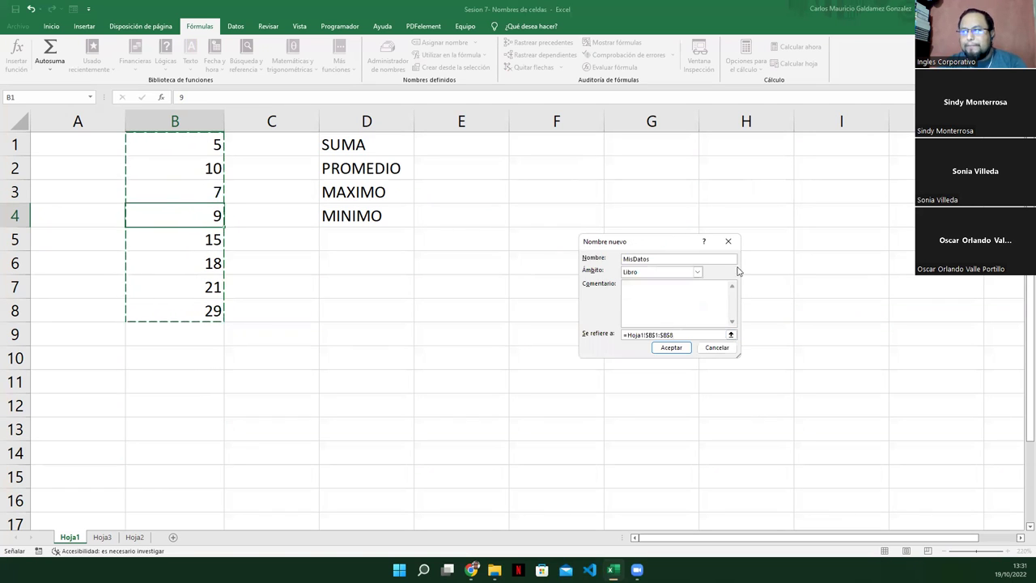
left_click(670, 348)
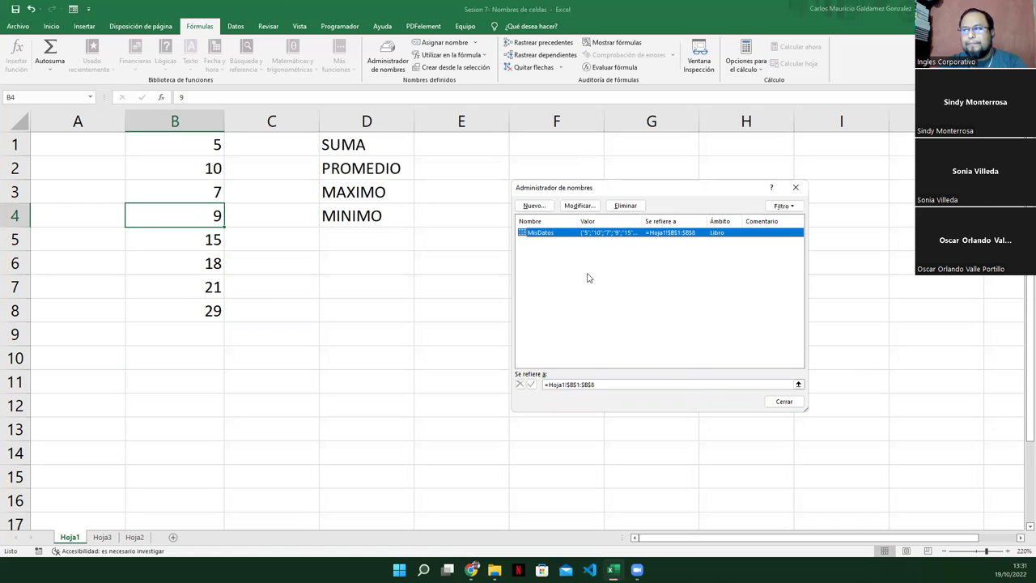
left_click(781, 400)
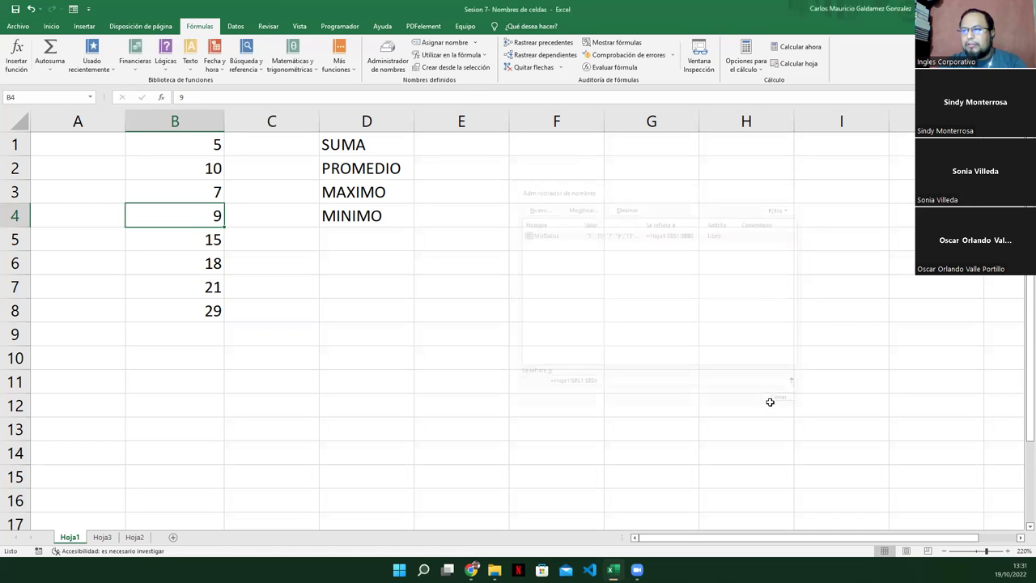
- Reselect B1:B8 and check its assigned name against the entry in the Name Manager
left_click(315, 239)
left_click_drag(153, 146, 169, 313)
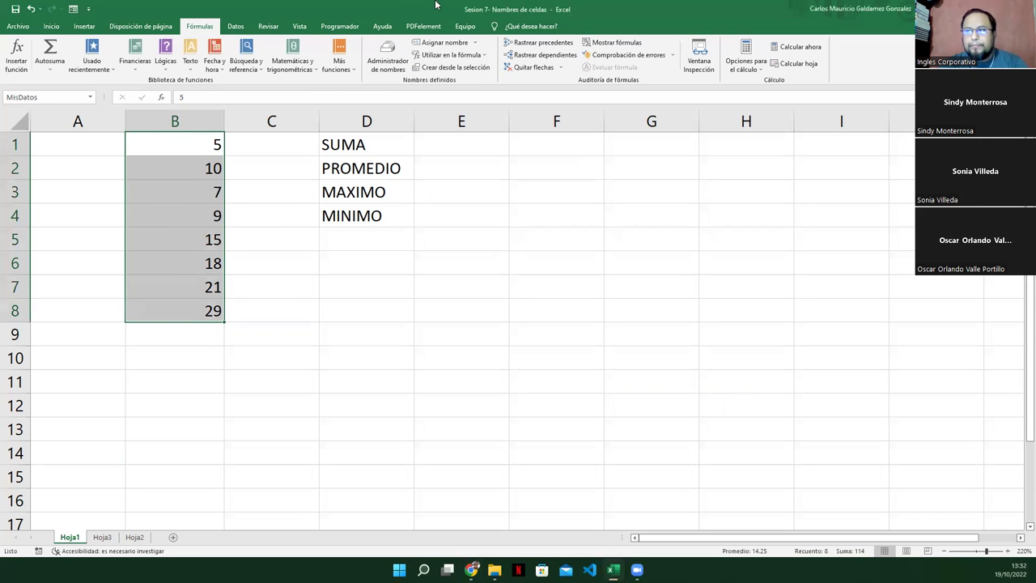
left_click(387, 61)
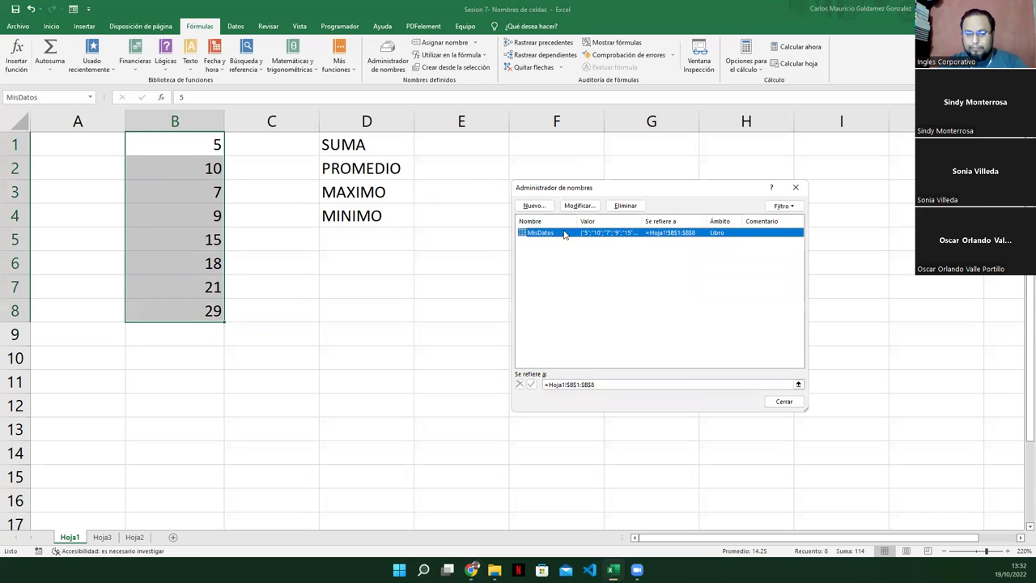
left_click(795, 188)
left_click(278, 275)
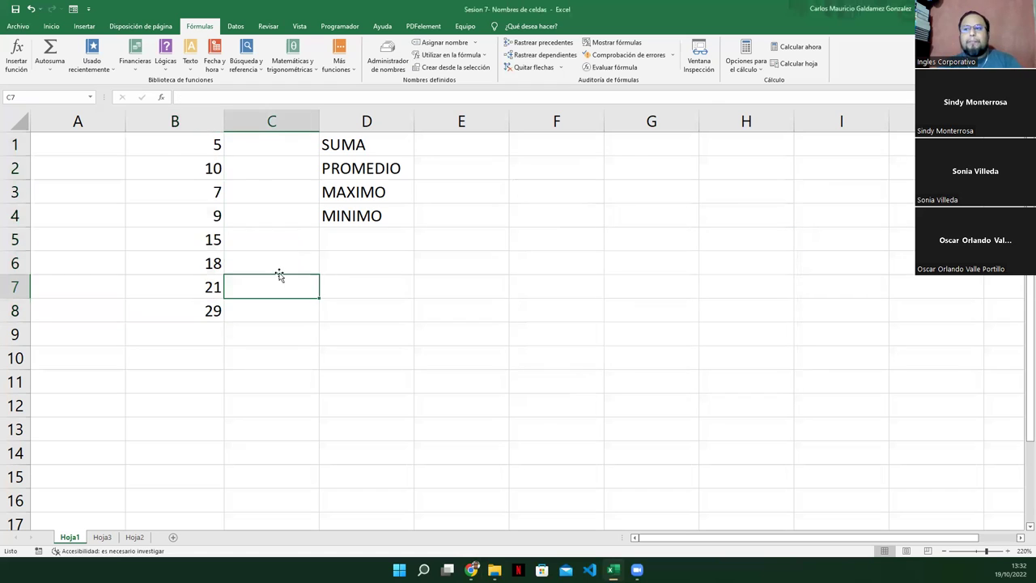
- Compare the name shown for the partial range B1:B5 with that of B1:B8, and review the Name Manager entry again
left_click_drag(165, 151, 166, 243)
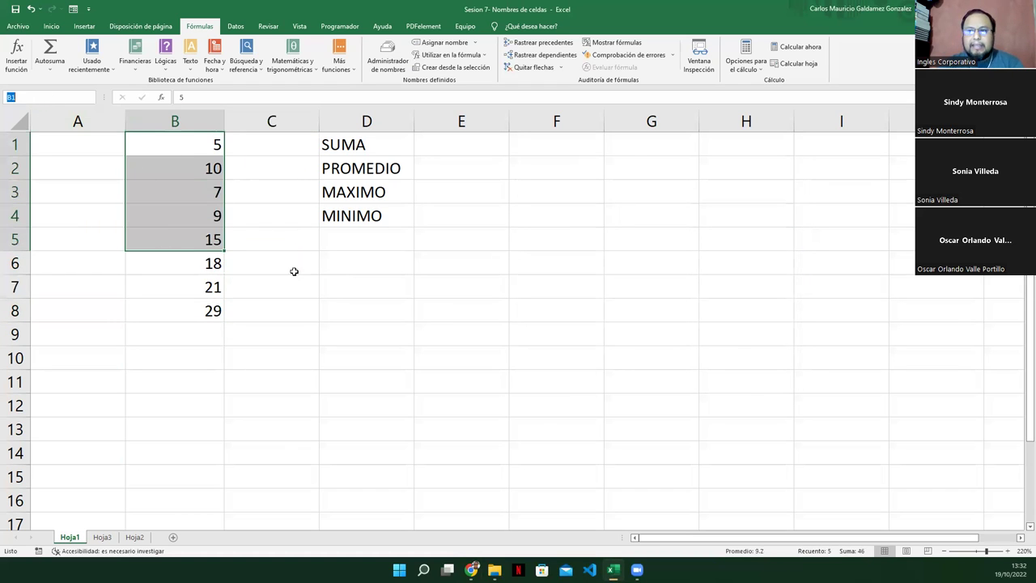
left_click(368, 336)
left_click_drag(174, 151, 166, 312)
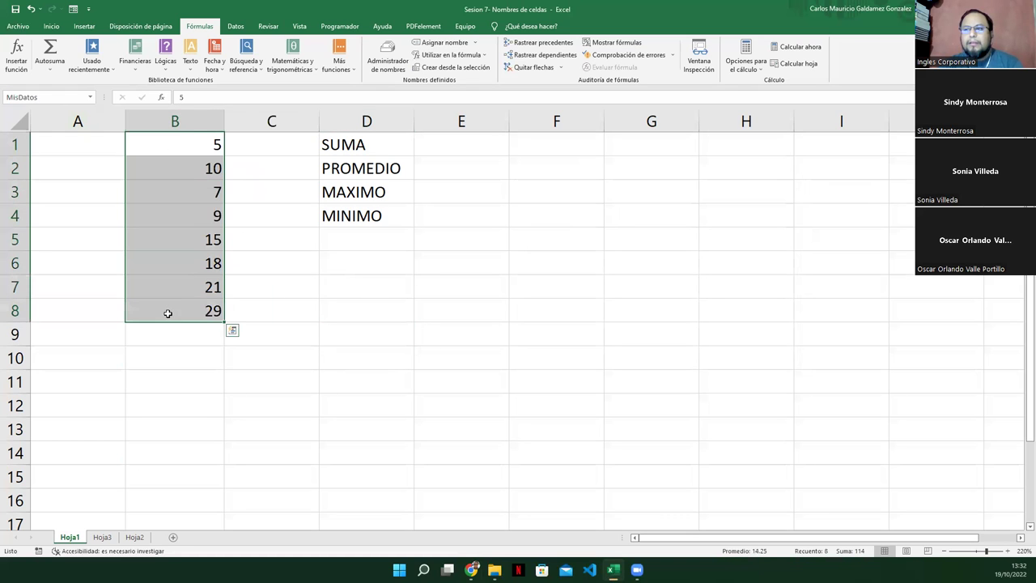
left_click(384, 64)
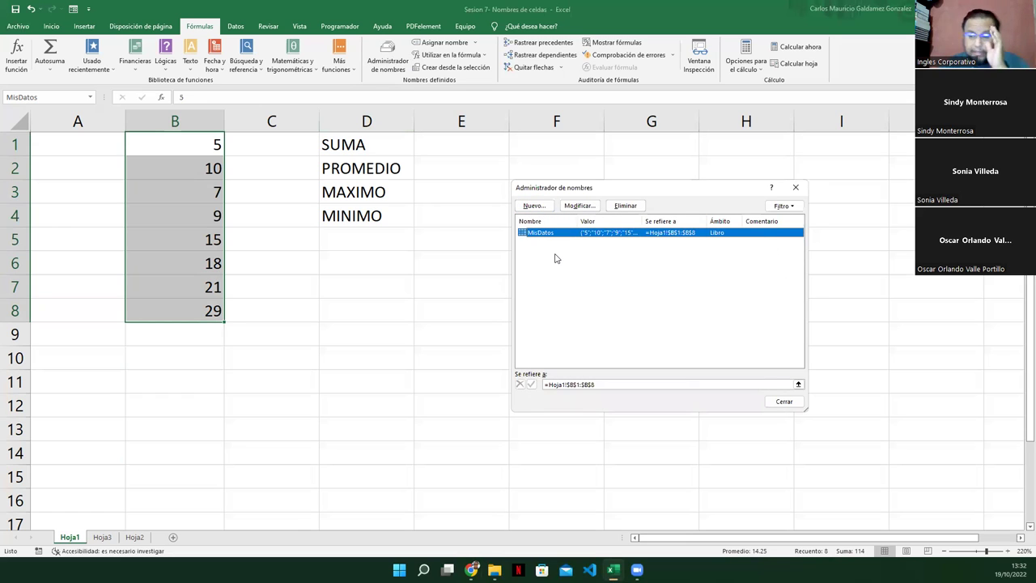
left_click(797, 187)
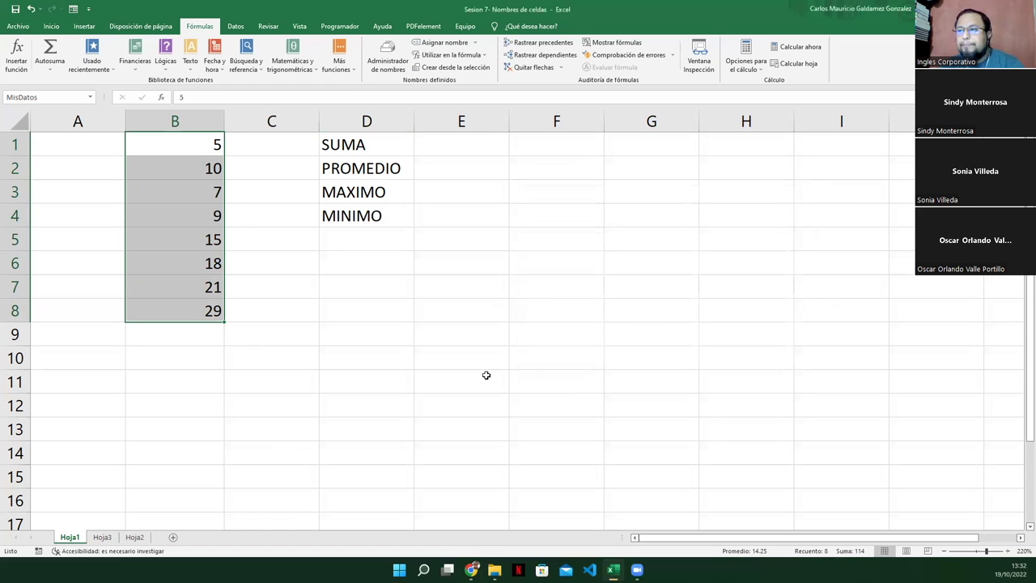
left_click(284, 231)
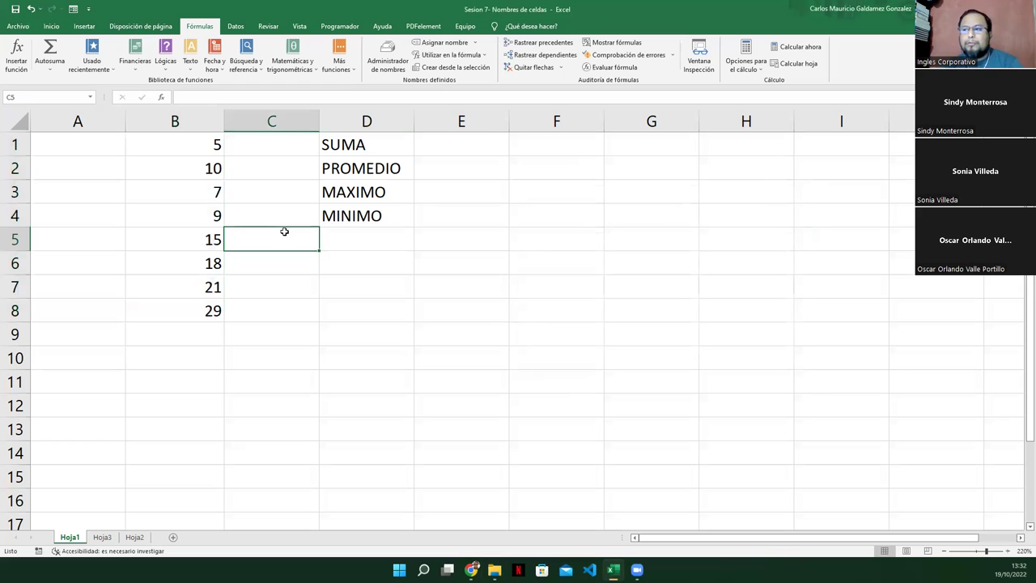
left_click_drag(186, 142, 186, 304)
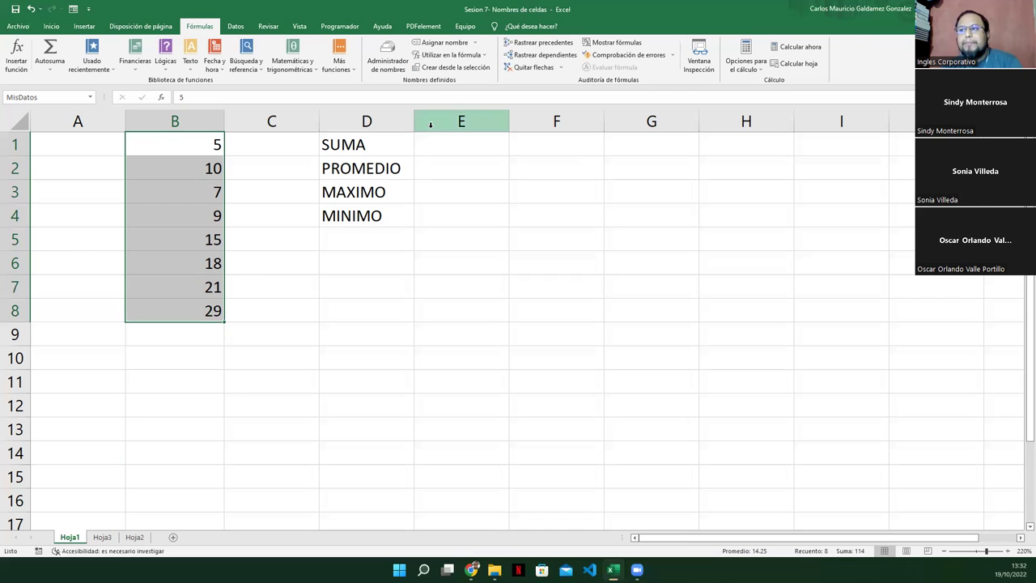
- Go through the SUMA, PROMEDIO, MAXIMO and MINIMO labels in D1:D4 to point out the calculations
left_click(352, 152)
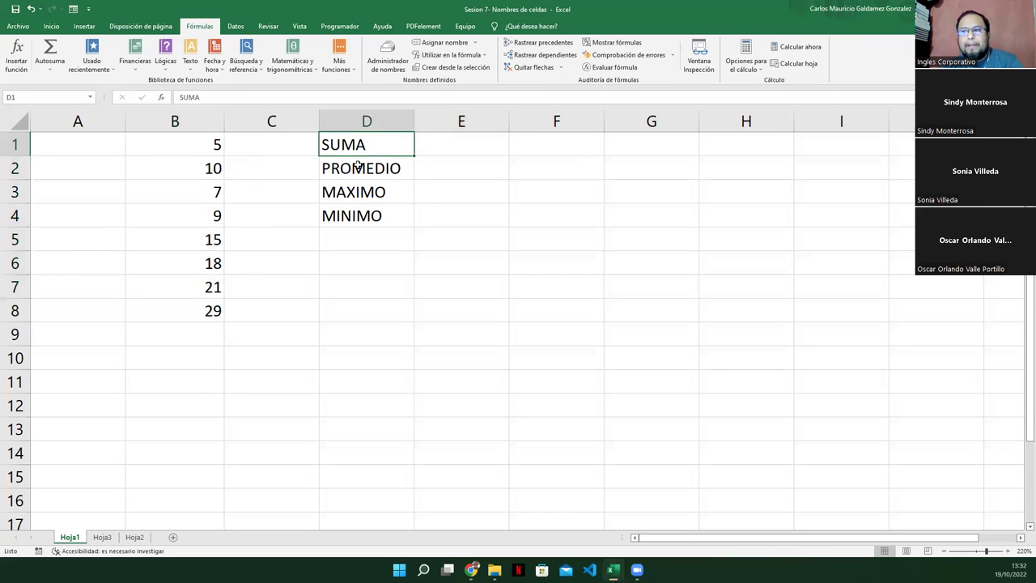
left_click(359, 168)
left_click(364, 192)
left_click(377, 217)
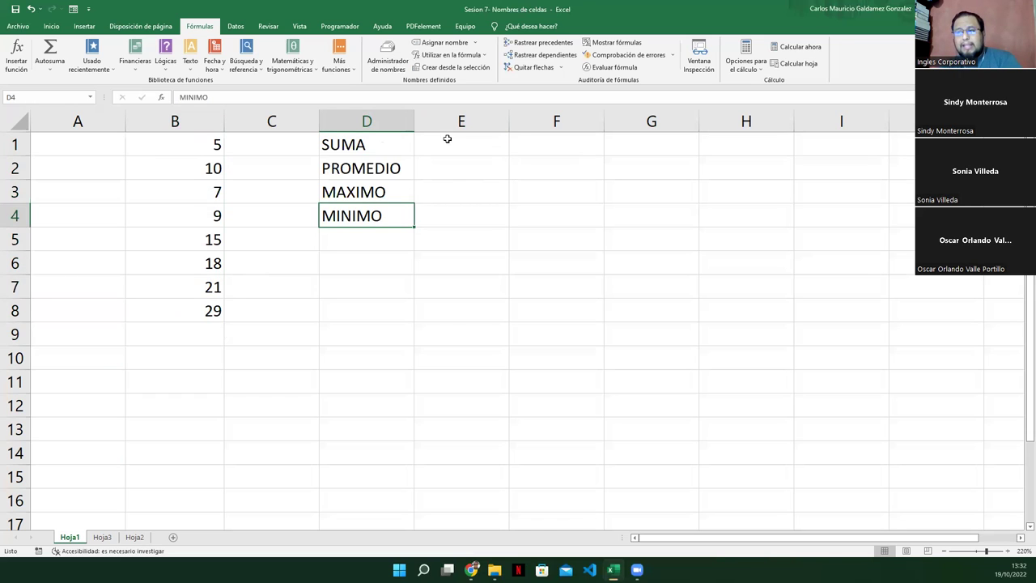
left_click(375, 145)
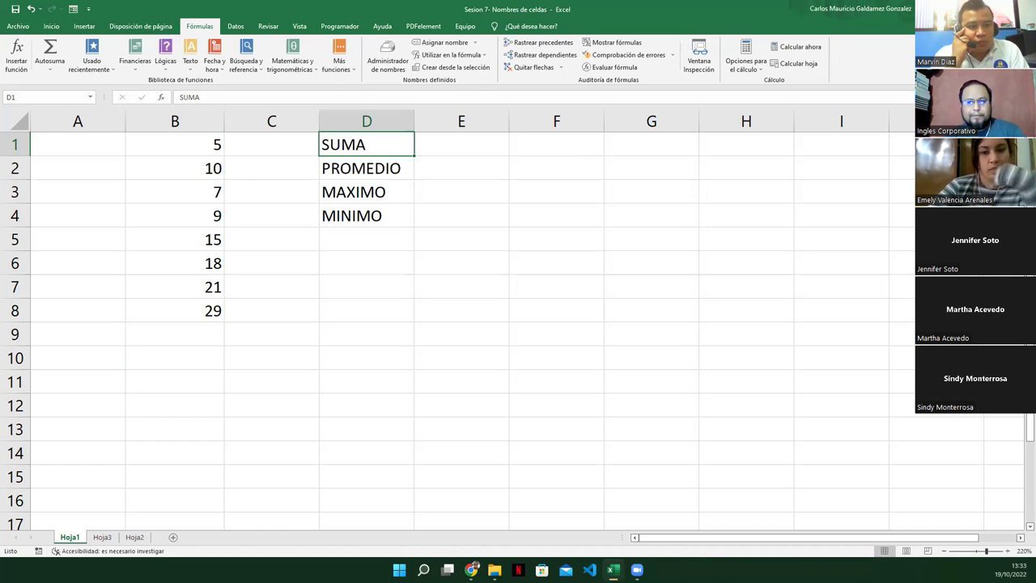
- Enter the formula =SUMA(MisDatos) in cell E1, beside the SUMA label
left_click(443, 145)
type("=")
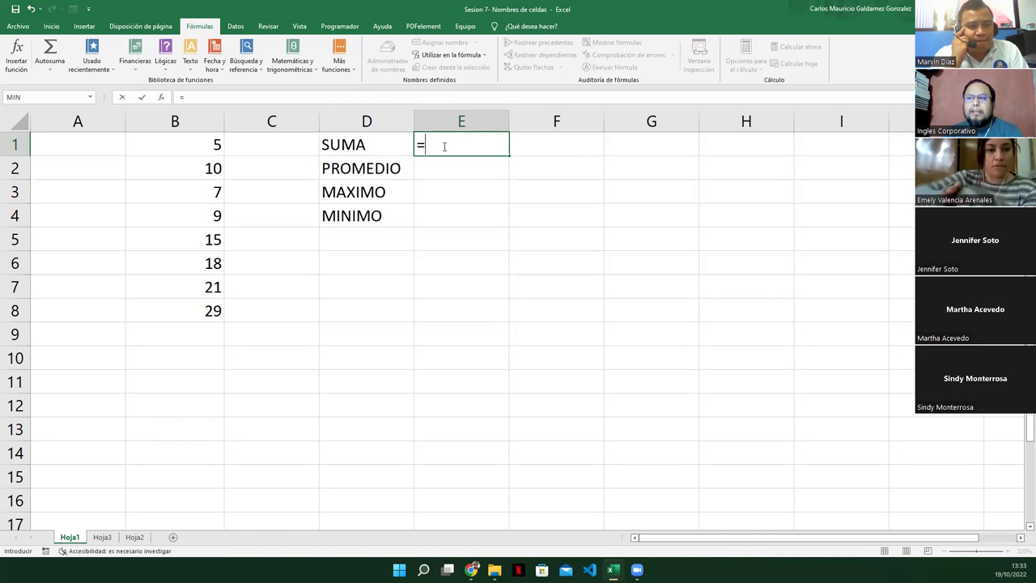
type("SUMA(")
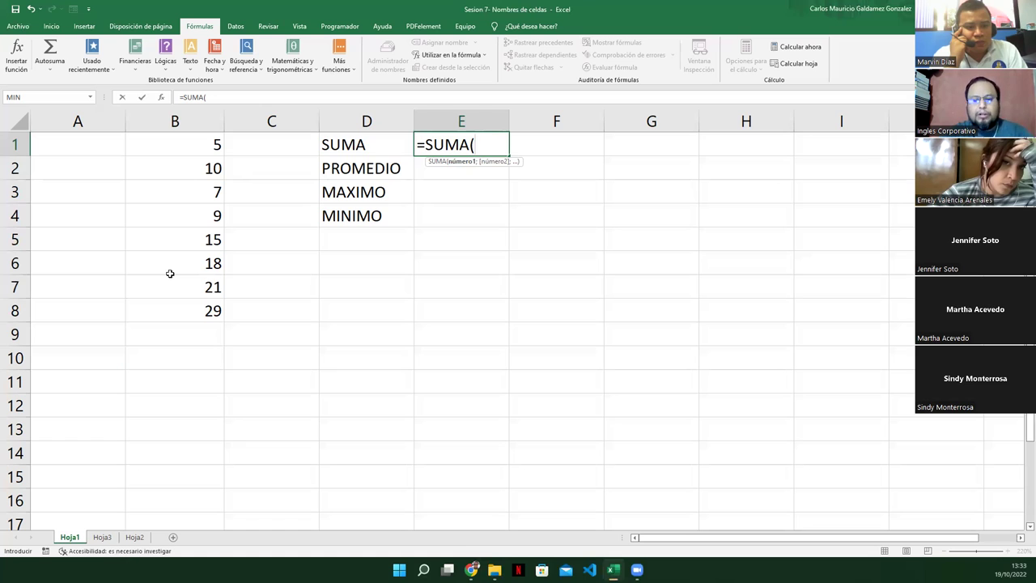
type("Mis")
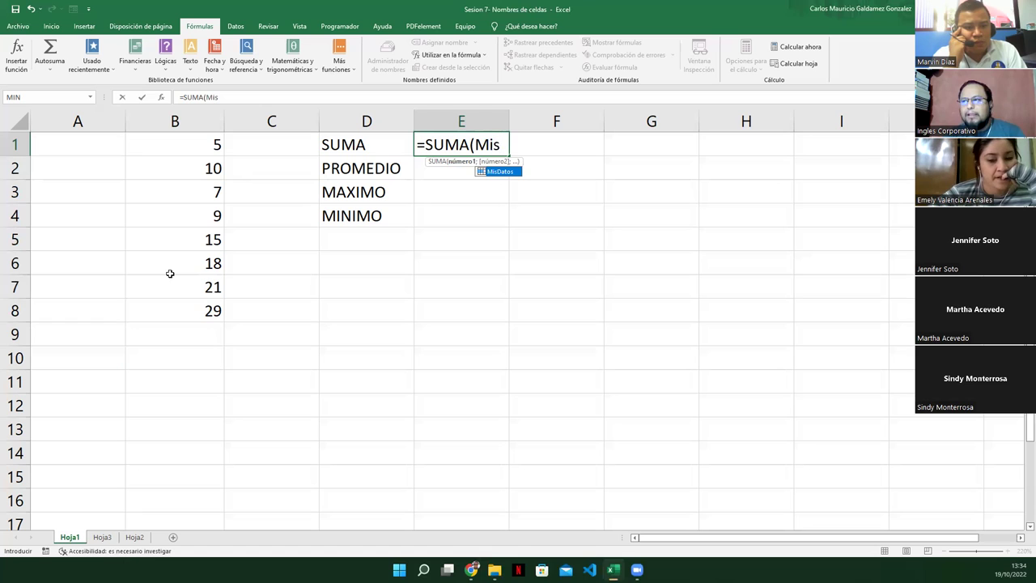
key("Tab")
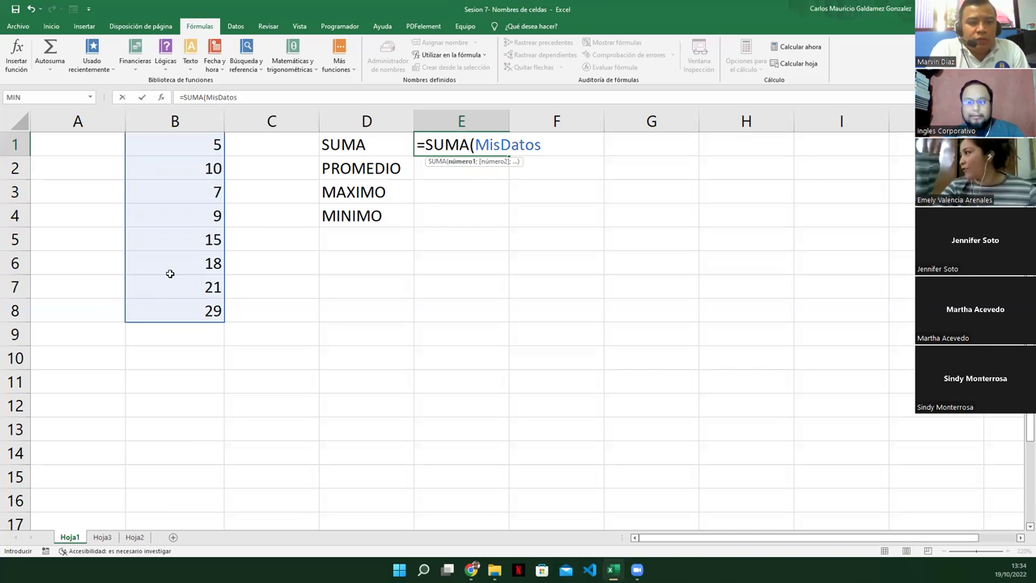
type(")")
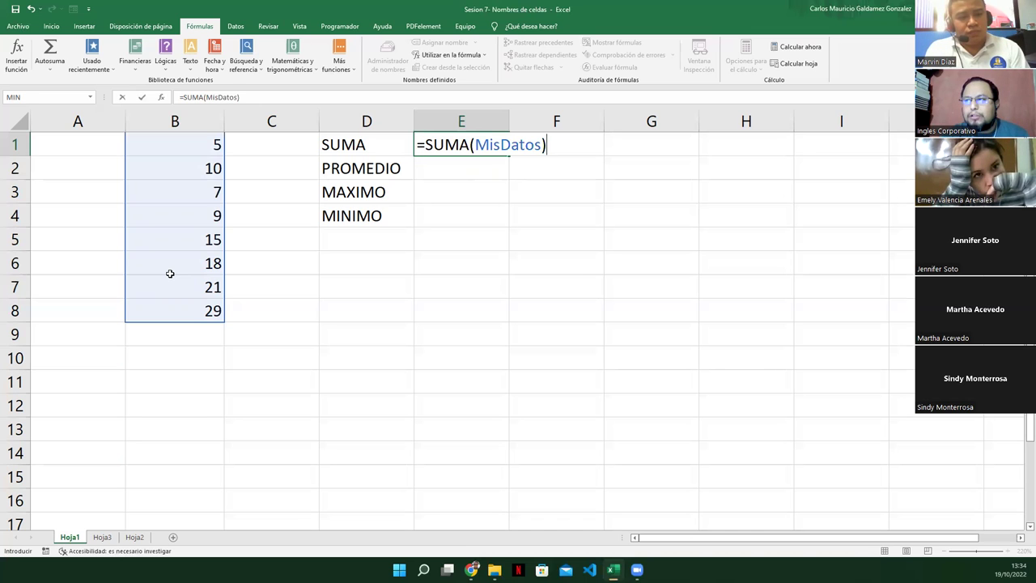
key("Return")
key("Return")
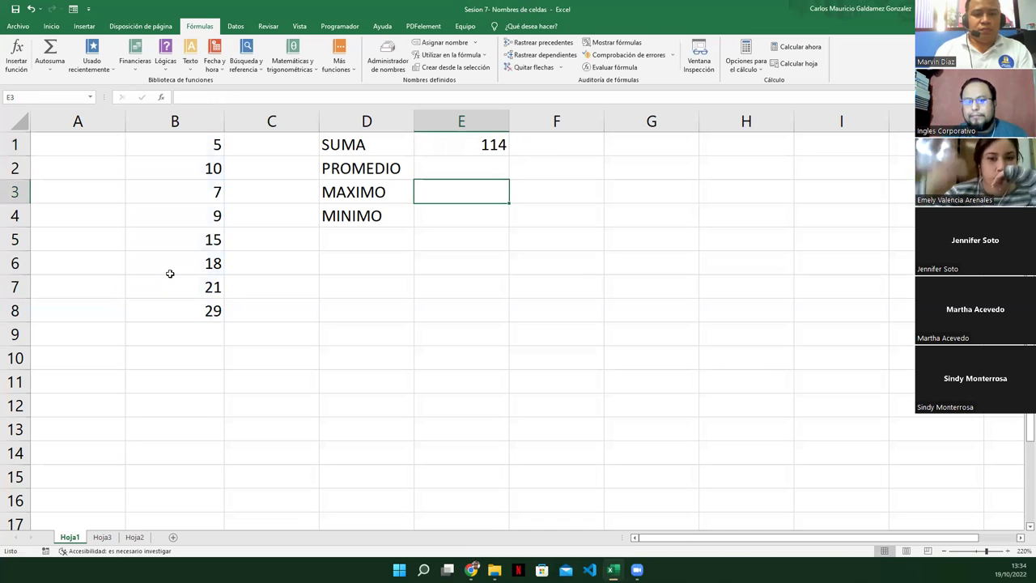
- Inspect the SUMA formula in E1 and the cell range its MisDatos argument refers to, leaving the formula as it is
key("Up")
key("Up")
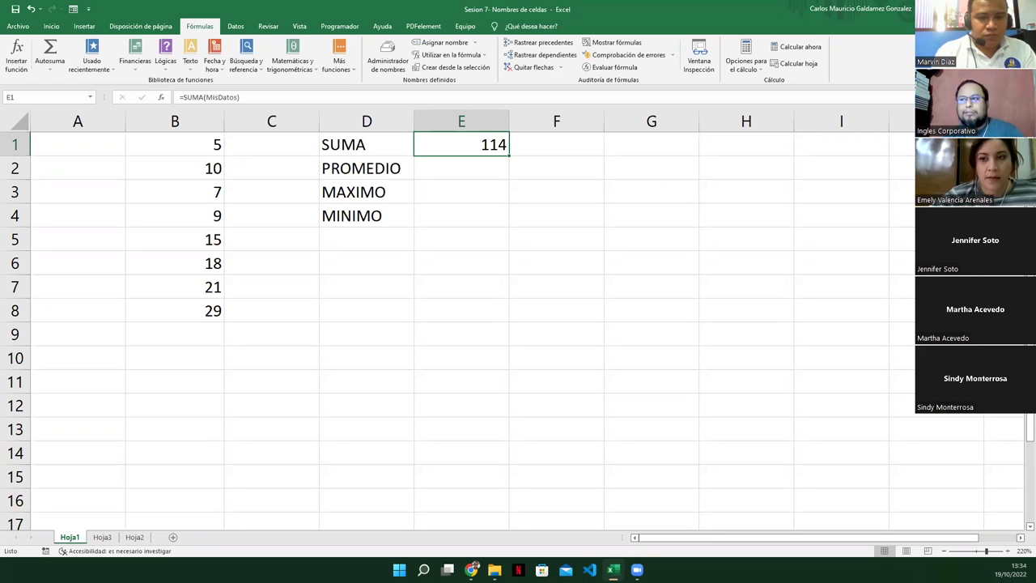
left_click(202, 97)
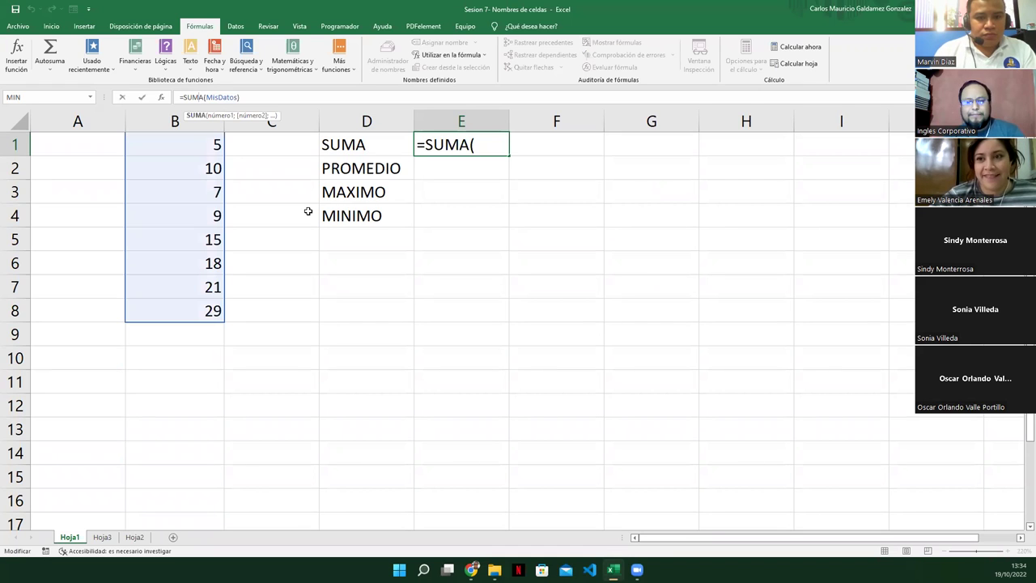
key("Escape")
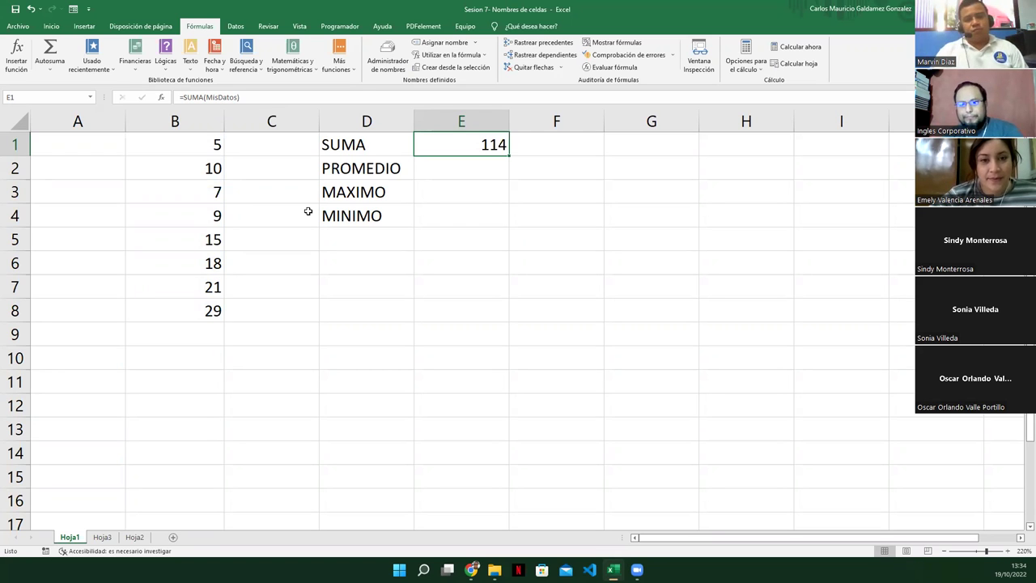
- Enter the formula =PROMEDIO(MisDatos) in cell E2, beside the PROMEDIO label
key("Return")
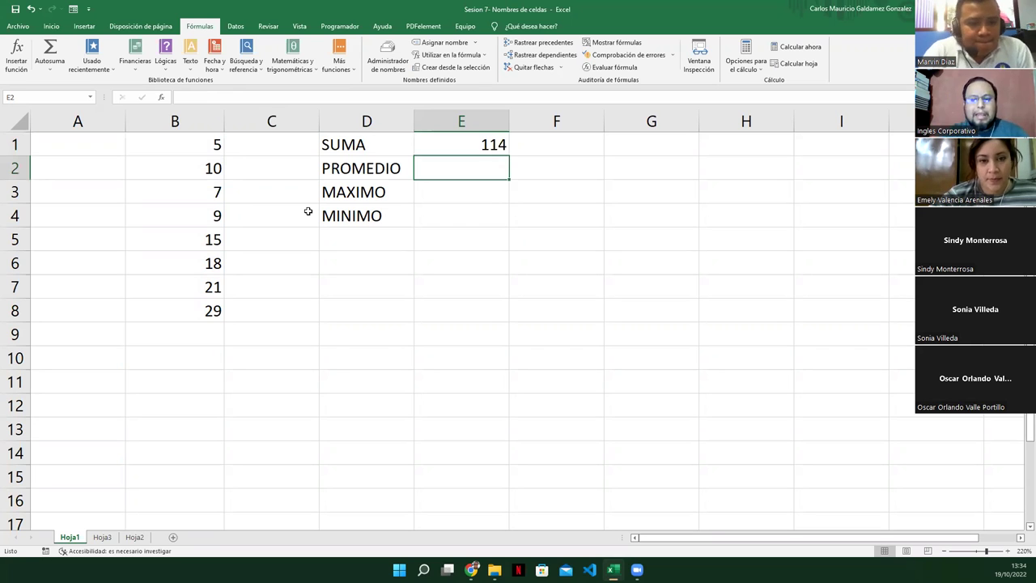
type("=")
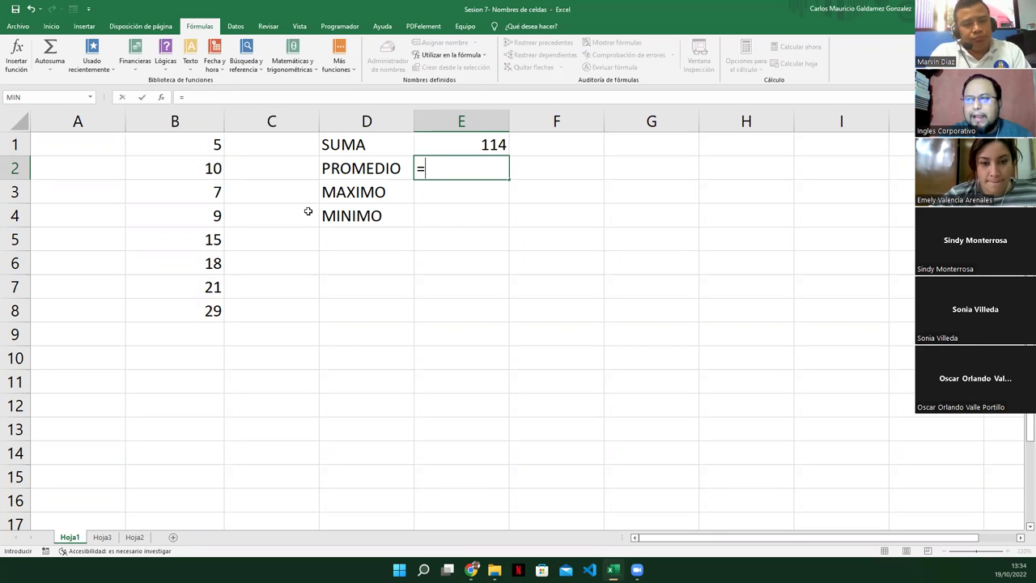
type("prom")
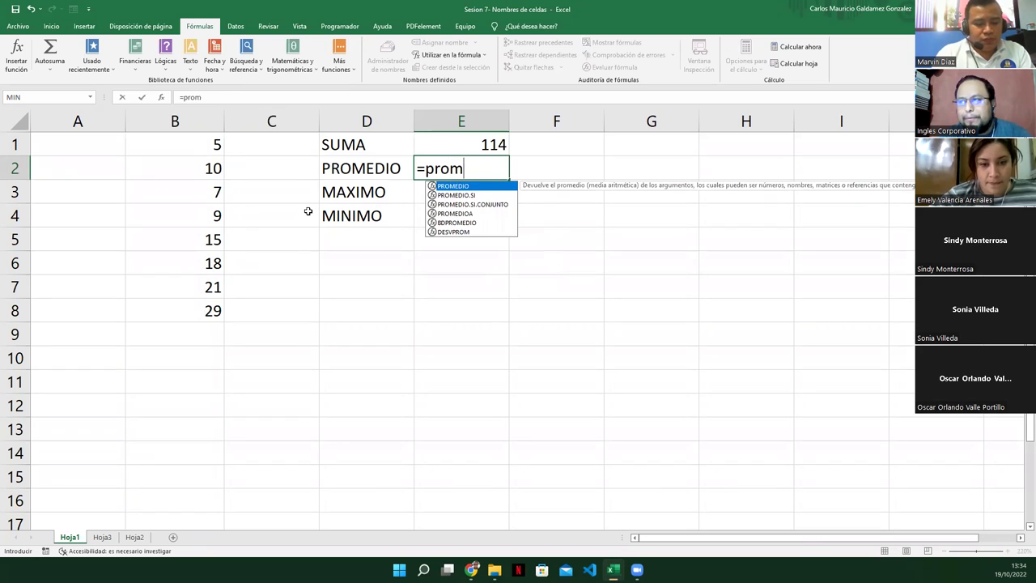
key("Tab")
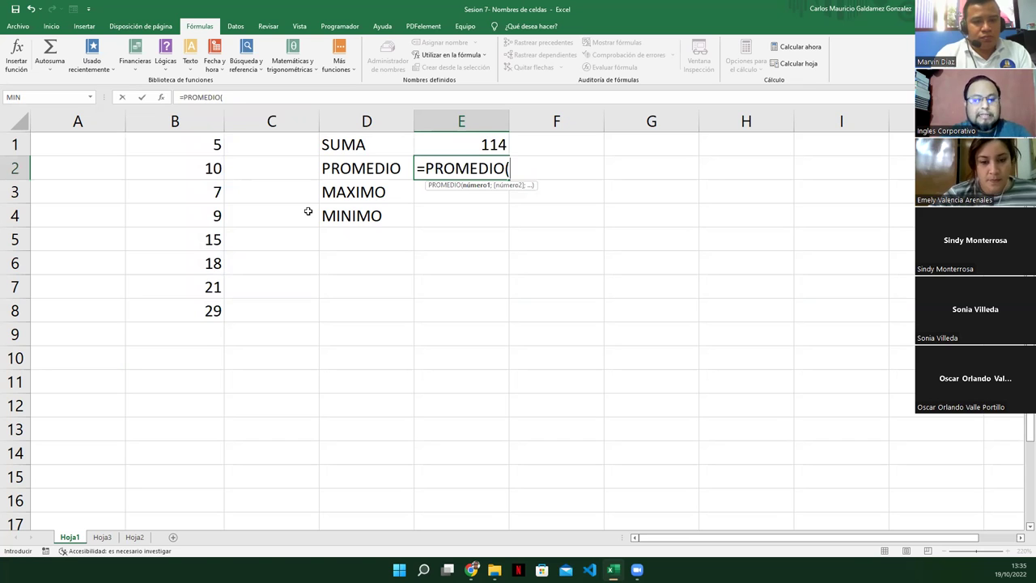
type("mis")
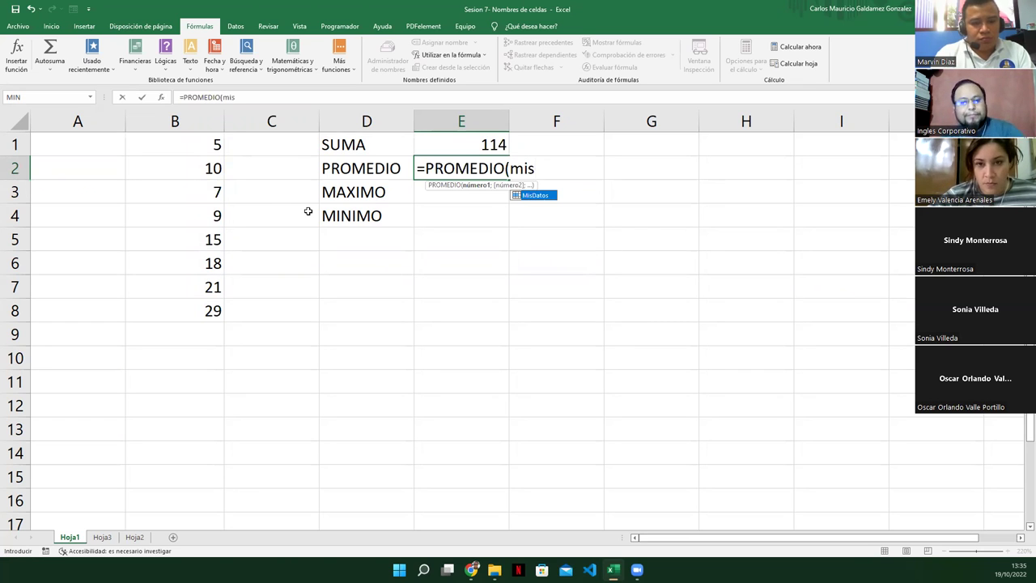
key("Tab")
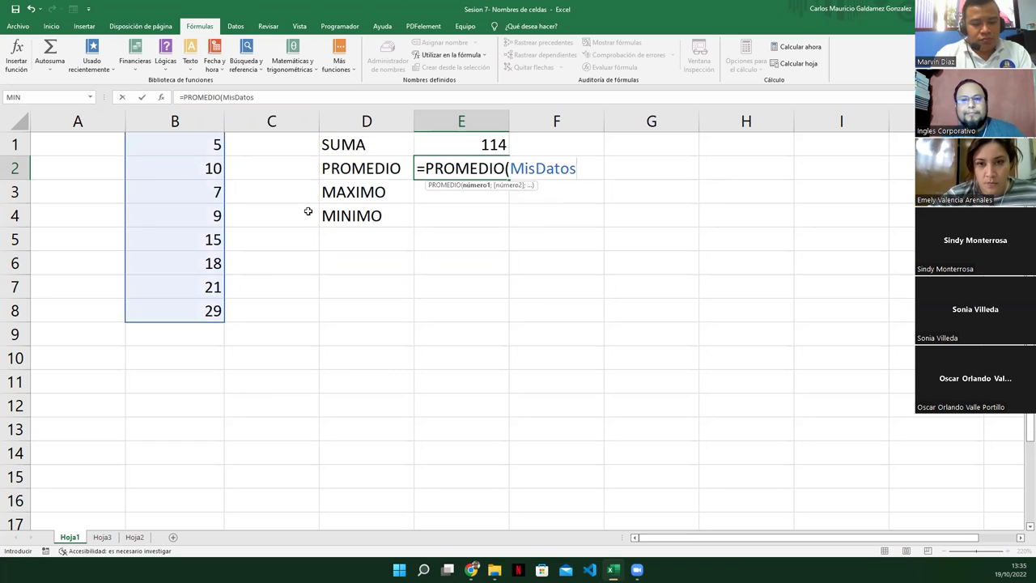
type(")")
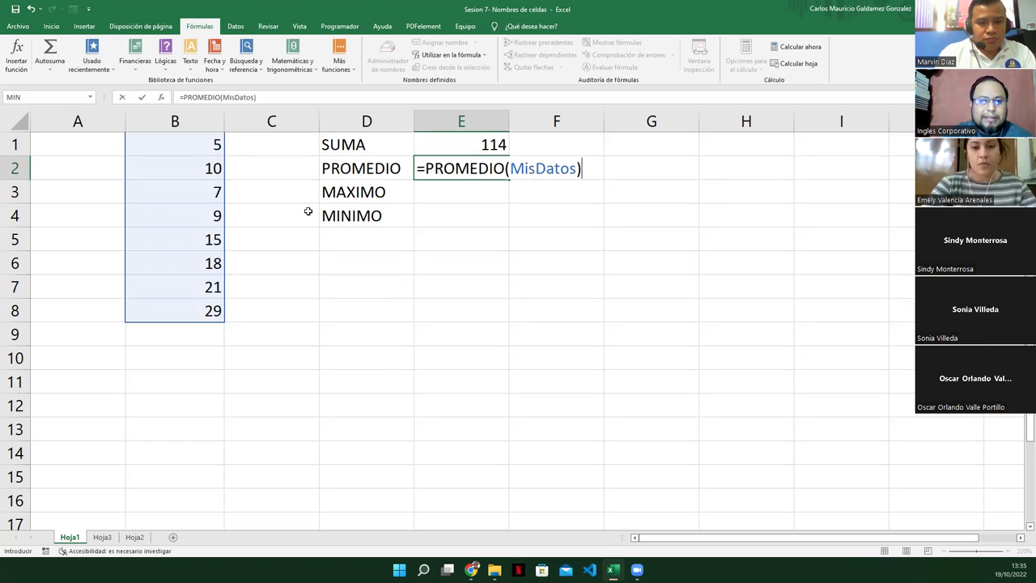
key("Return")
key("Return")
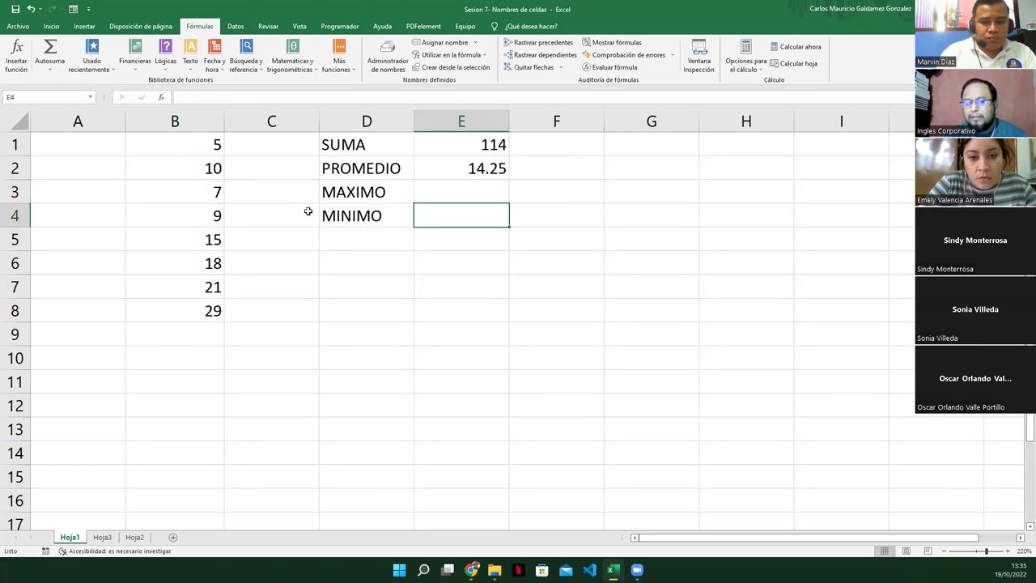
- Compare the PROMEDIO result in E2 with the average Excel reports for the selected range B1:B8
key("Up")
key("Up")
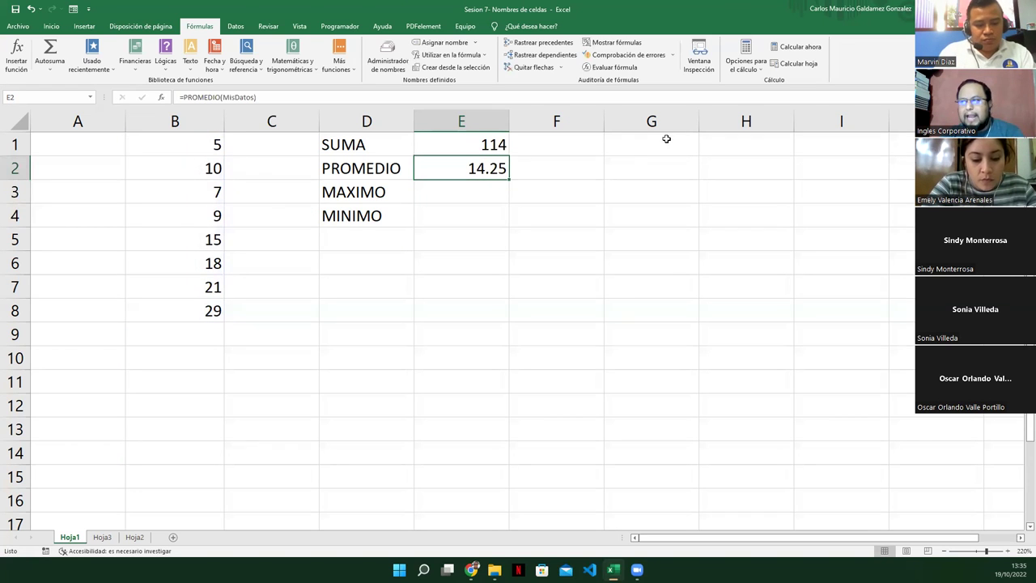
left_click_drag(202, 146, 192, 308)
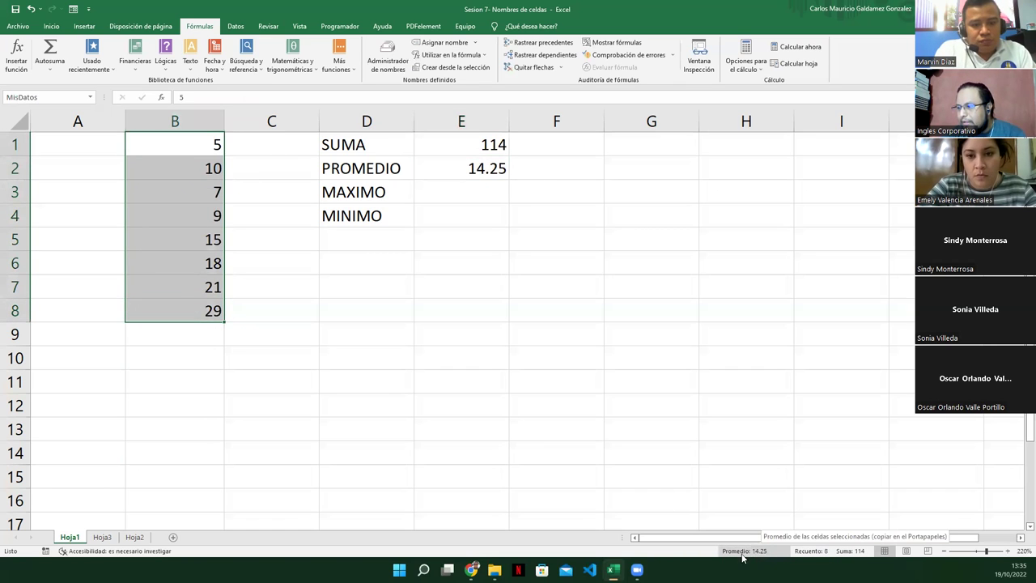
left_click(455, 172)
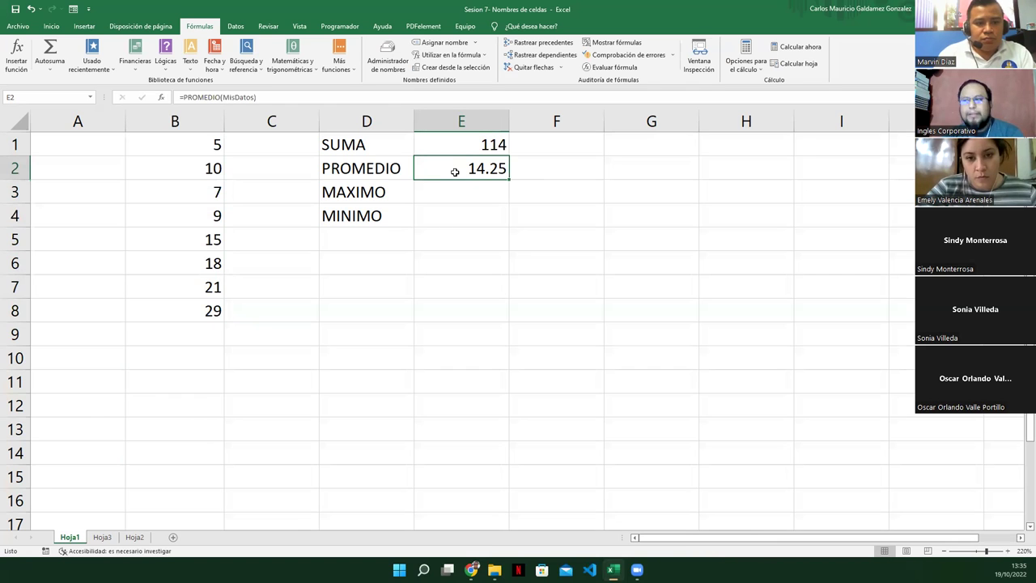
- Enter the formula =MAX(MisDatos) in cell E3, beside the MAXIMO label
left_click(471, 193)
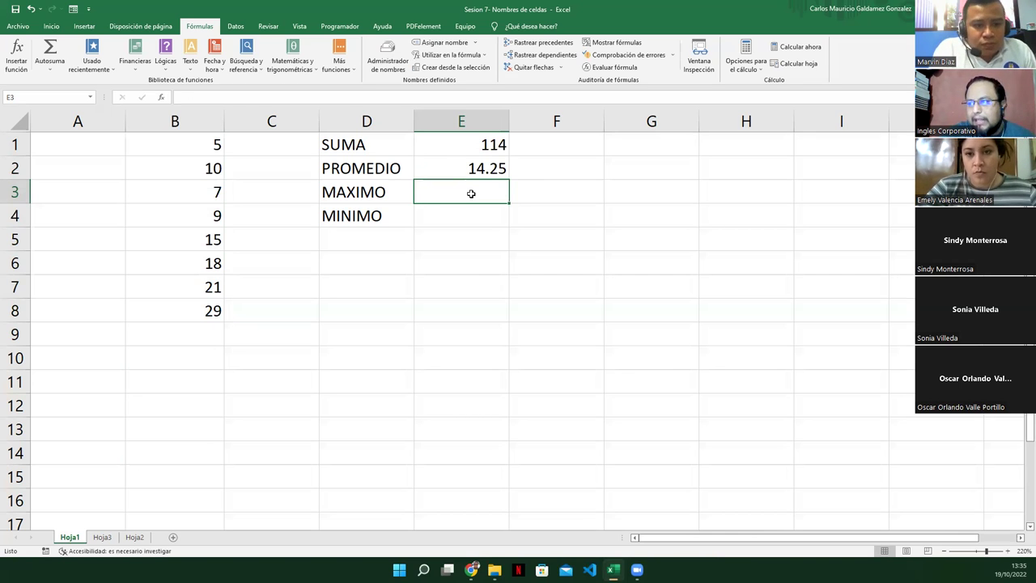
type("=max")
key("Tab")
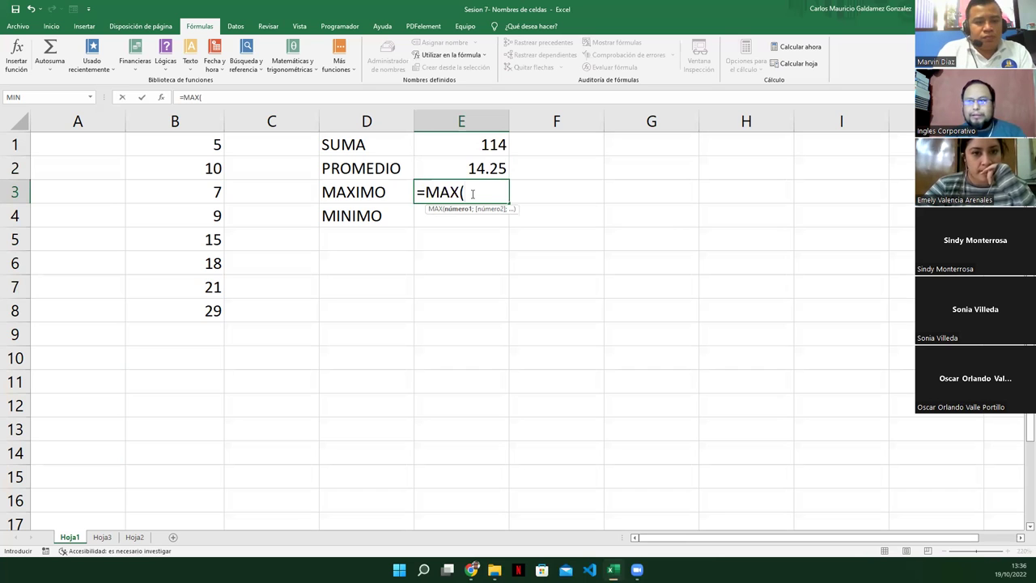
type("mis")
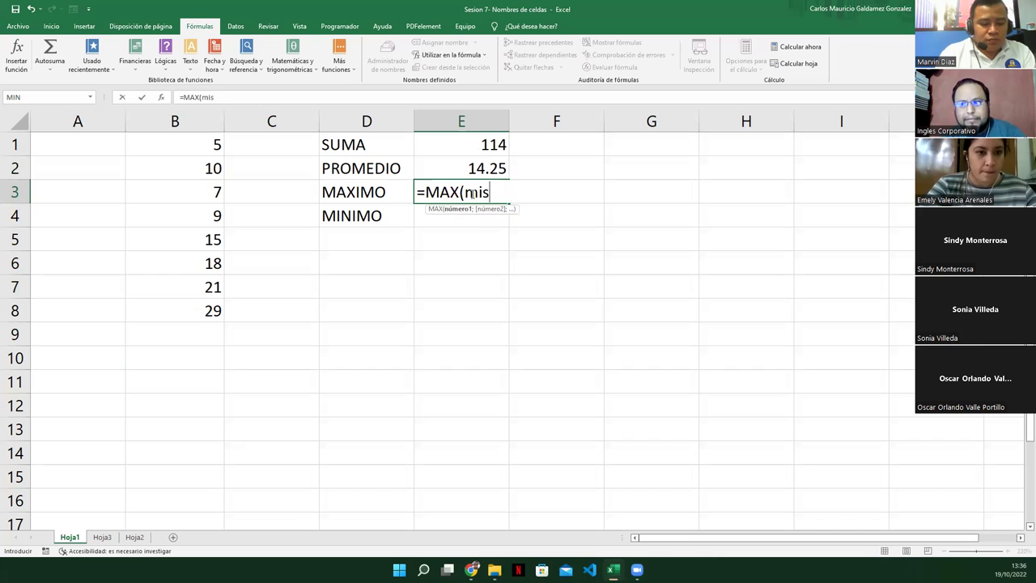
key("Tab")
type(")")
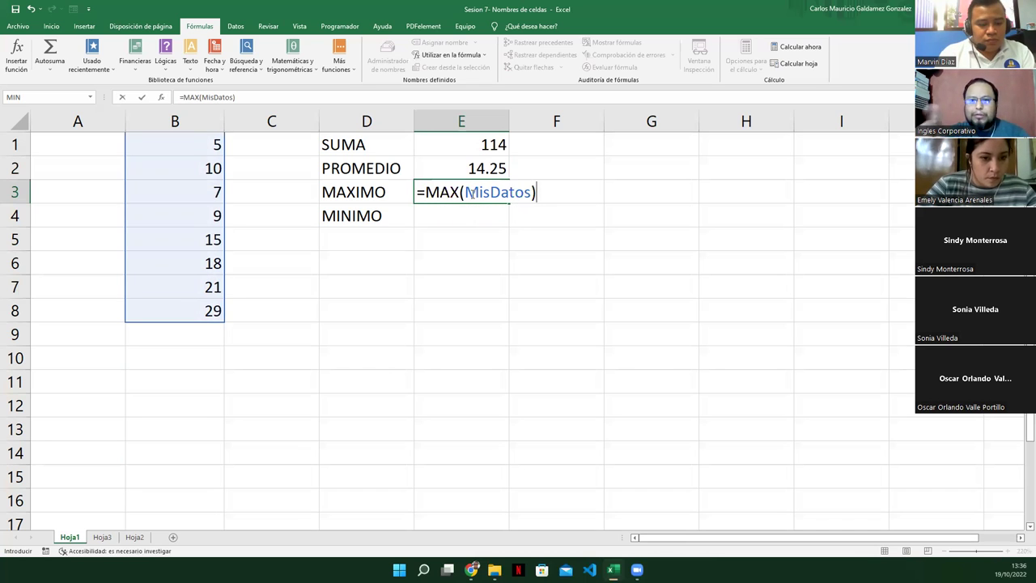
key("Return")
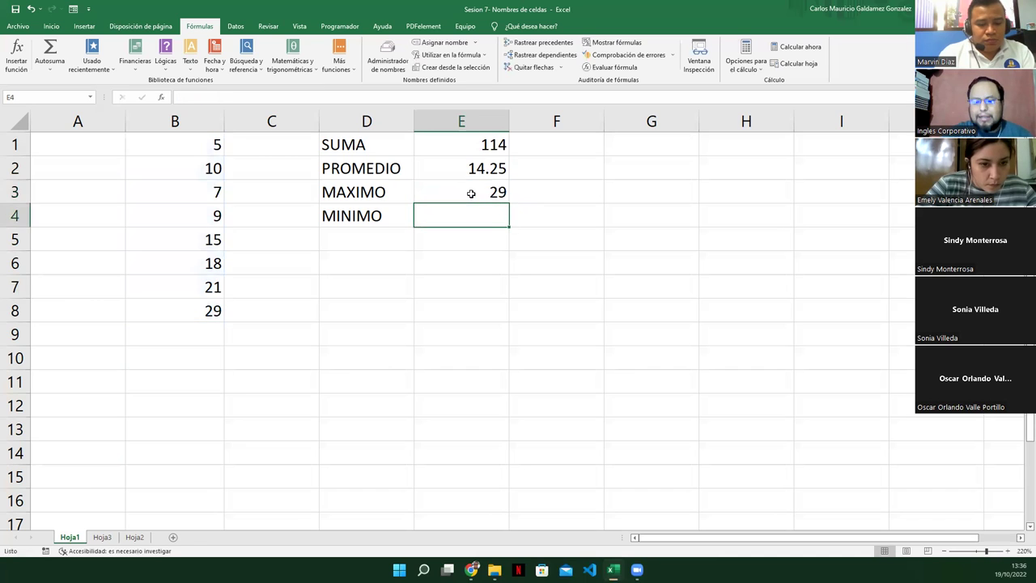
- Check the MAX formula and its result in E3 against the values in B1:B8
left_click(471, 193)
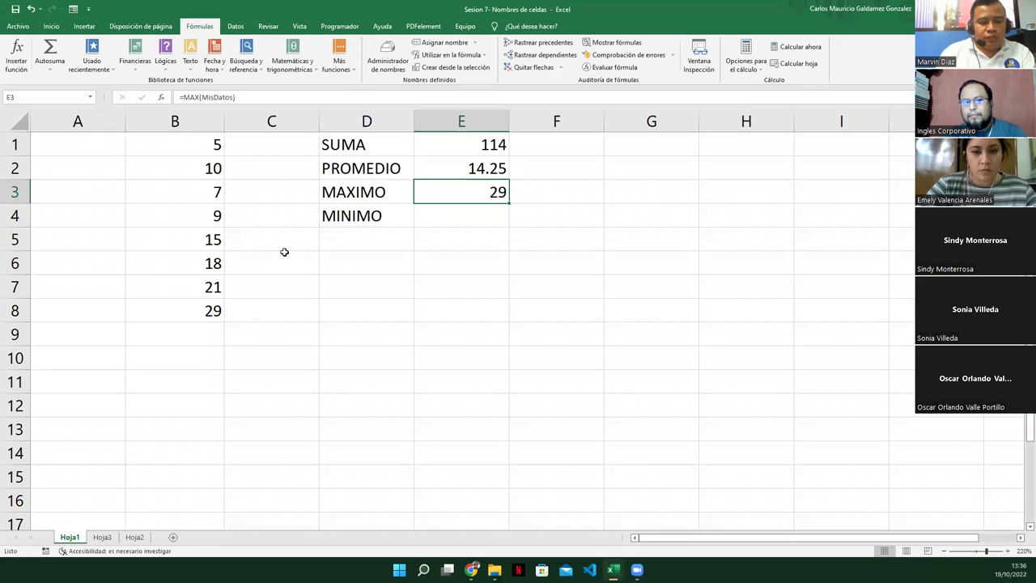
left_click_drag(187, 312, 186, 143)
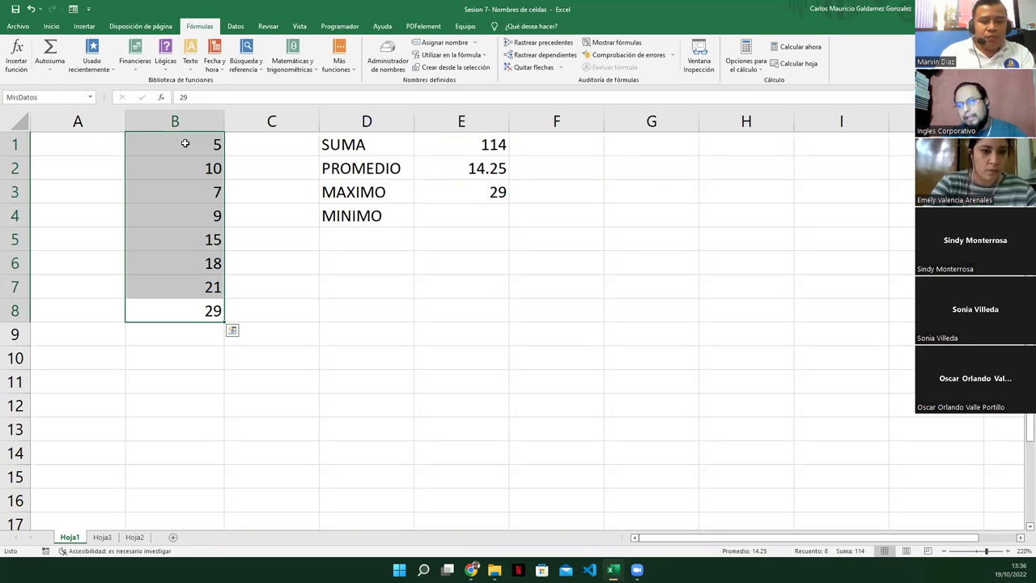
left_click(446, 197)
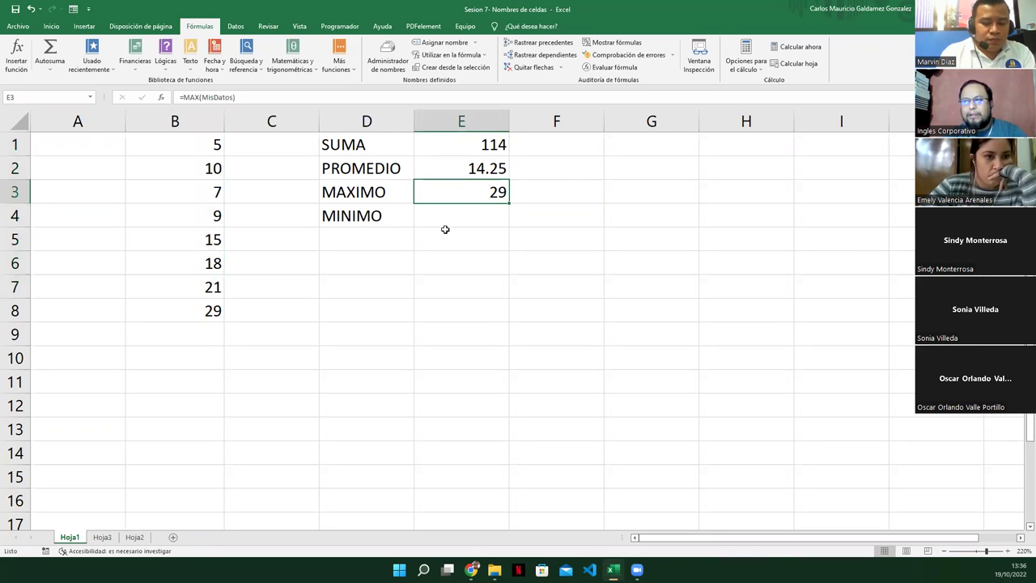
- Enter the formula =MIN(MisDatos) in cell E4, beside the MINIMO label
left_click(454, 216)
type("=min")
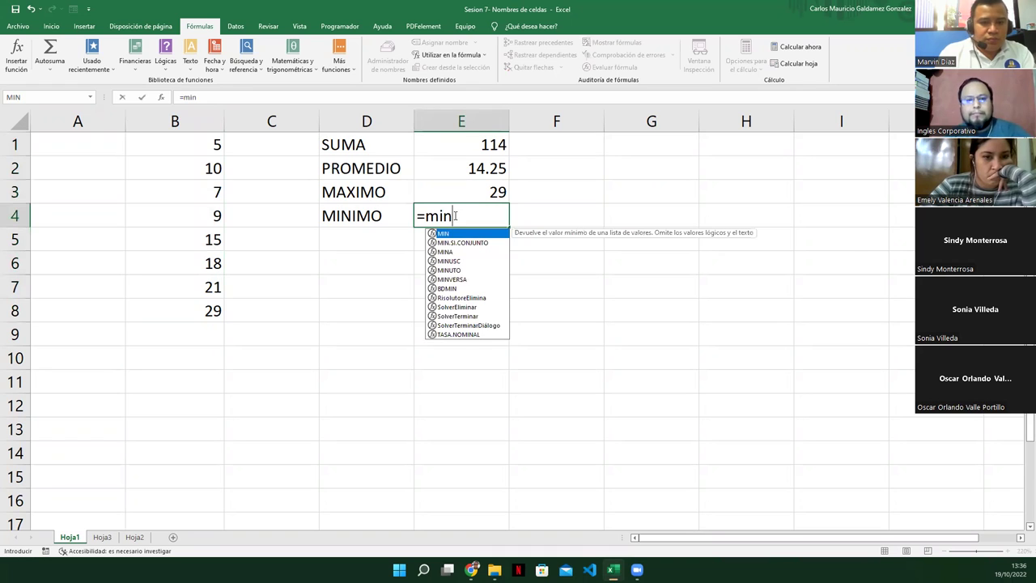
key("Tab")
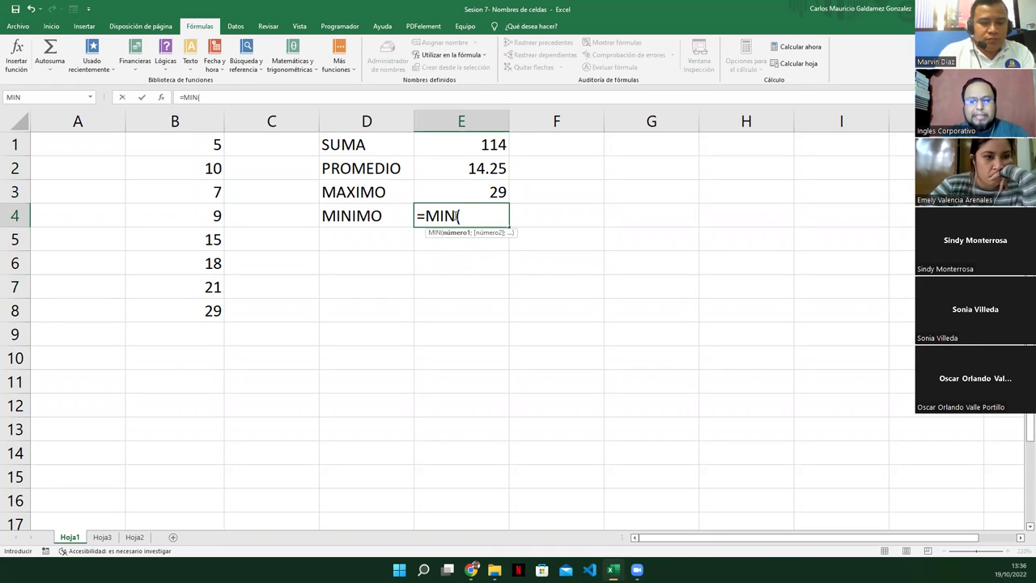
type("mis")
key("Tab")
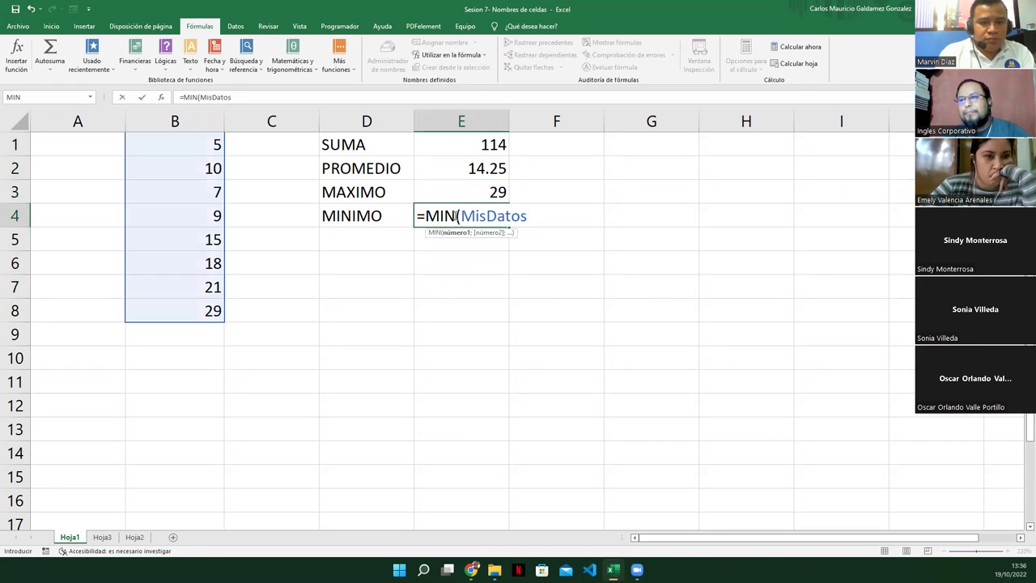
type(")")
key("ctrl+Return")
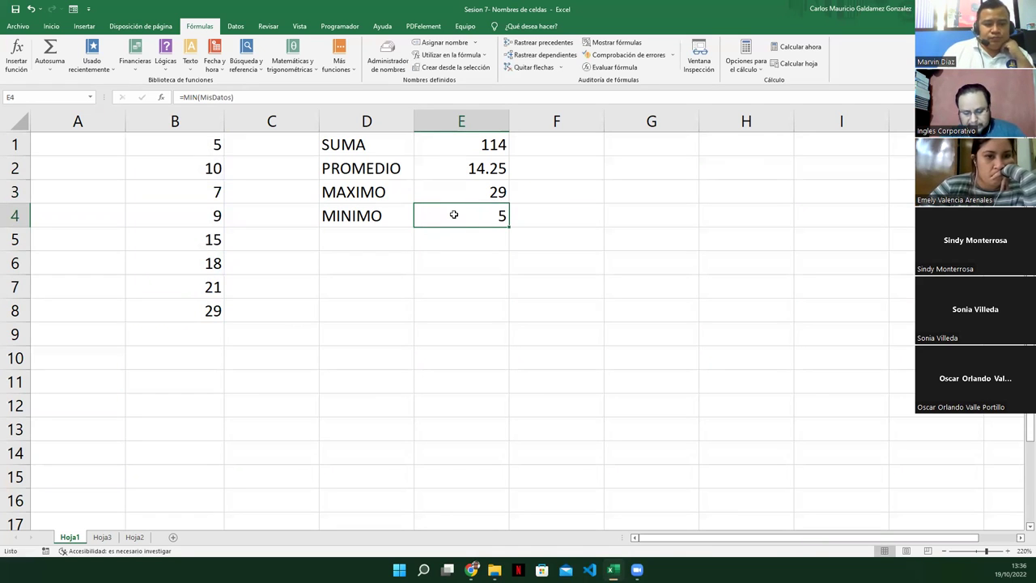
- Compare the maximum and minimum results in E3:E4 with the source values in B1:B8, and review the formula in E4
left_click_drag(451, 192, 455, 215)
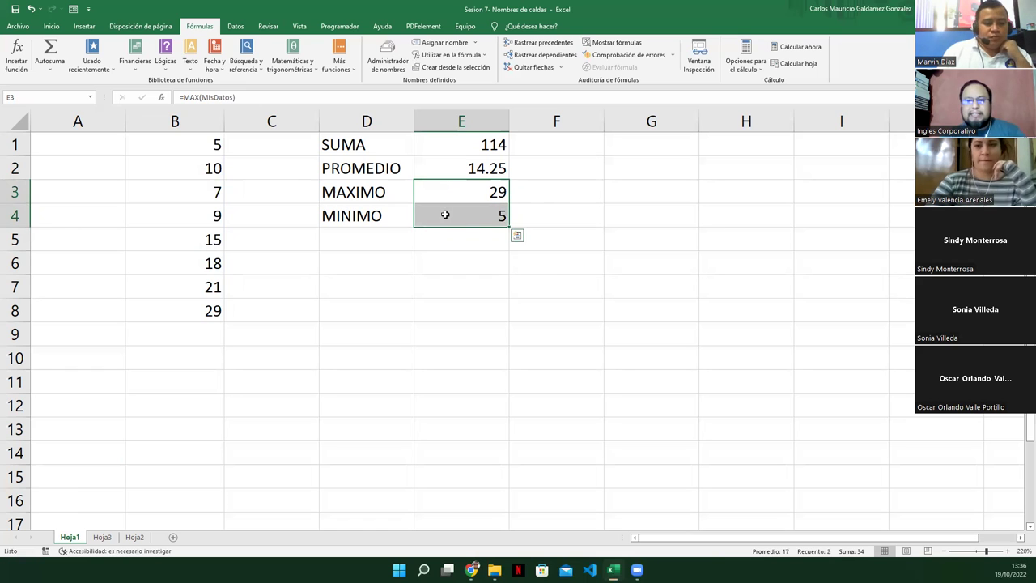
left_click_drag(174, 145, 183, 311)
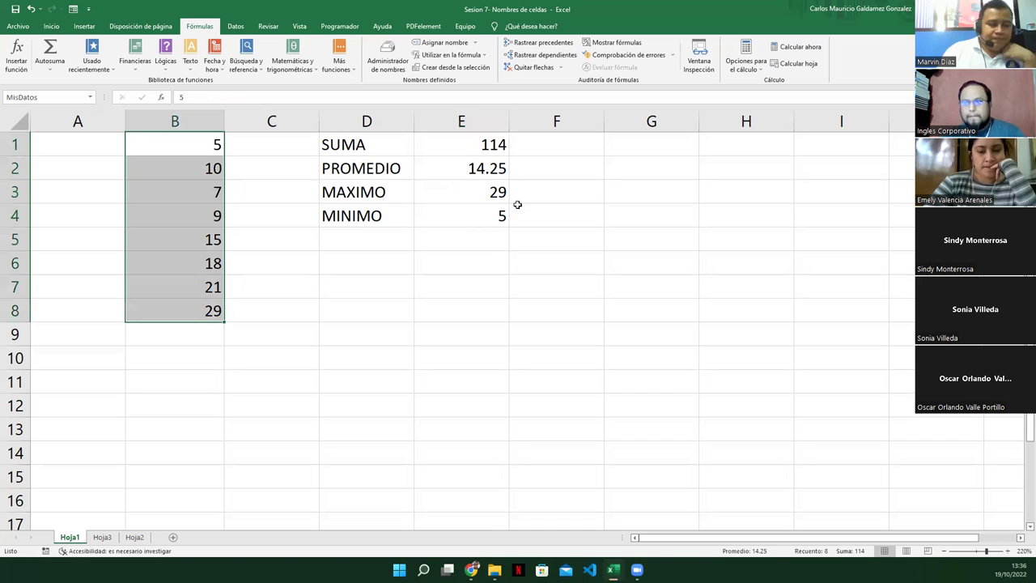
left_click(477, 214)
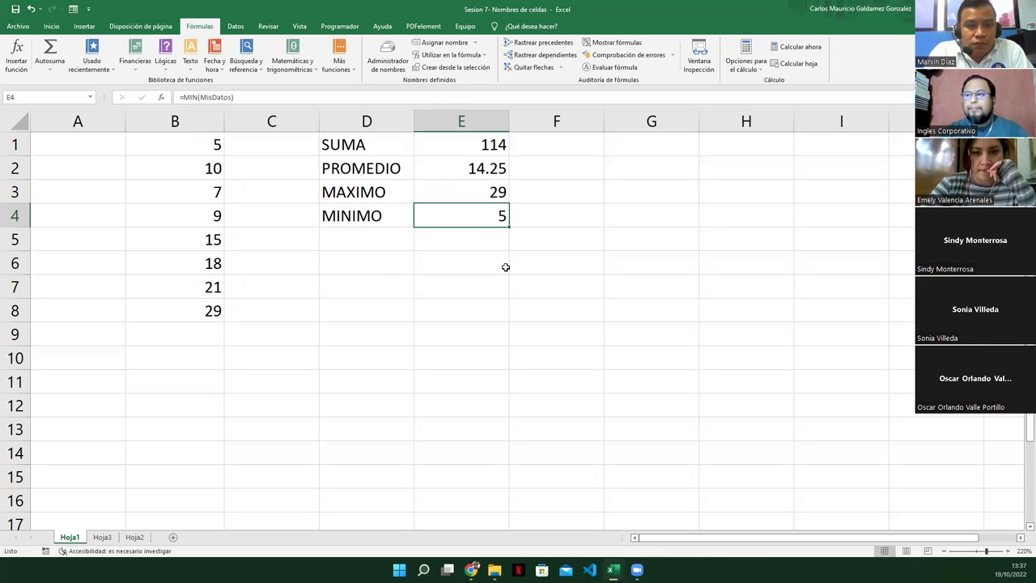
- Review the MisDatos formulas and results in E1:E4 against the source values in B1:B8
left_click(463, 188)
left_click(453, 173)
left_click_drag(186, 141, 178, 304)
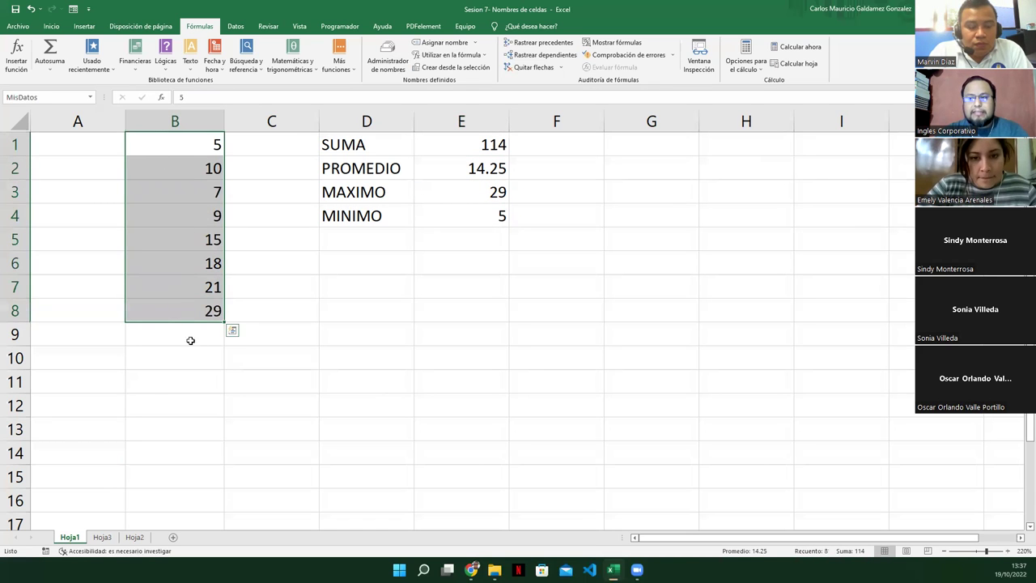
left_click_drag(455, 149, 449, 213)
left_click(450, 213)
left_click(448, 195)
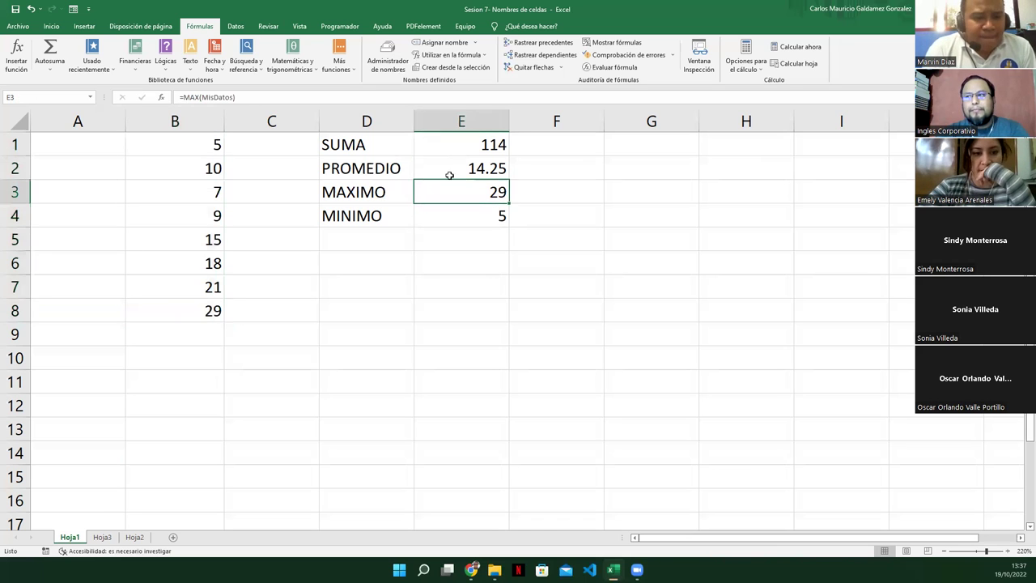
left_click(452, 166)
left_click(454, 145)
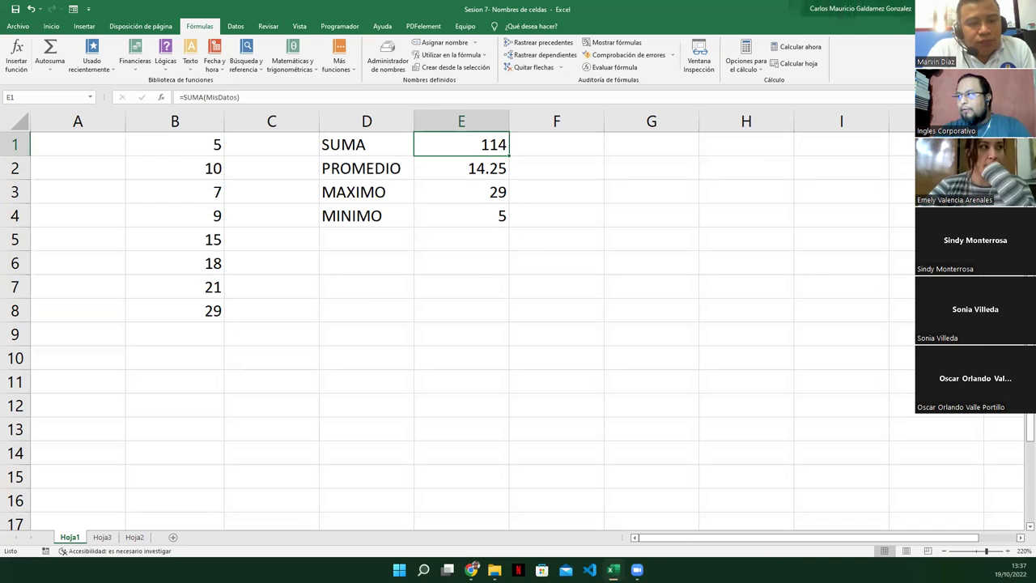
- Switch to the presentation, advance to the VAMOS A PRACTICAR slide, and return to the workbook's Hoja2 sheet
key("alt+Tab")
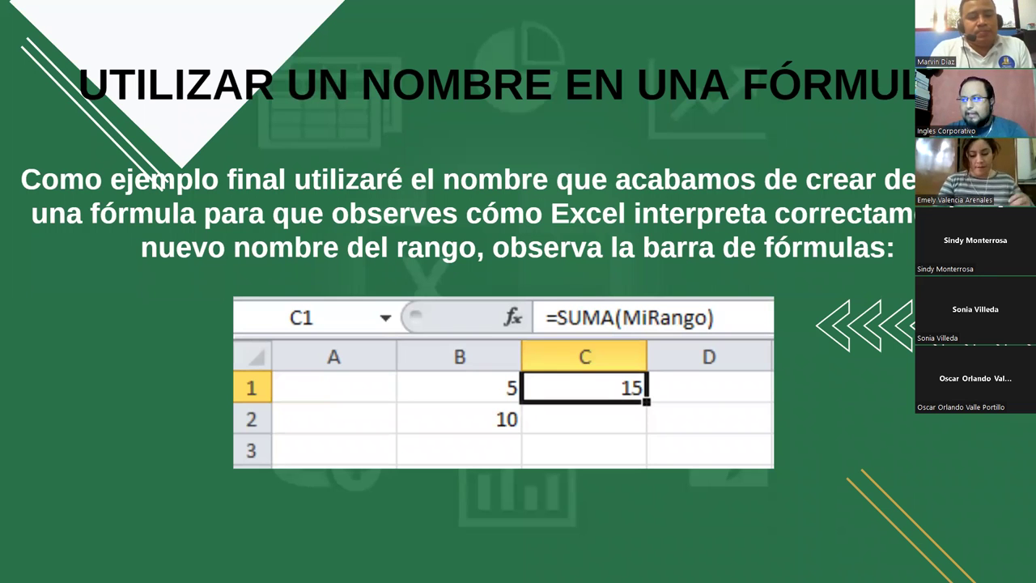
key("Right")
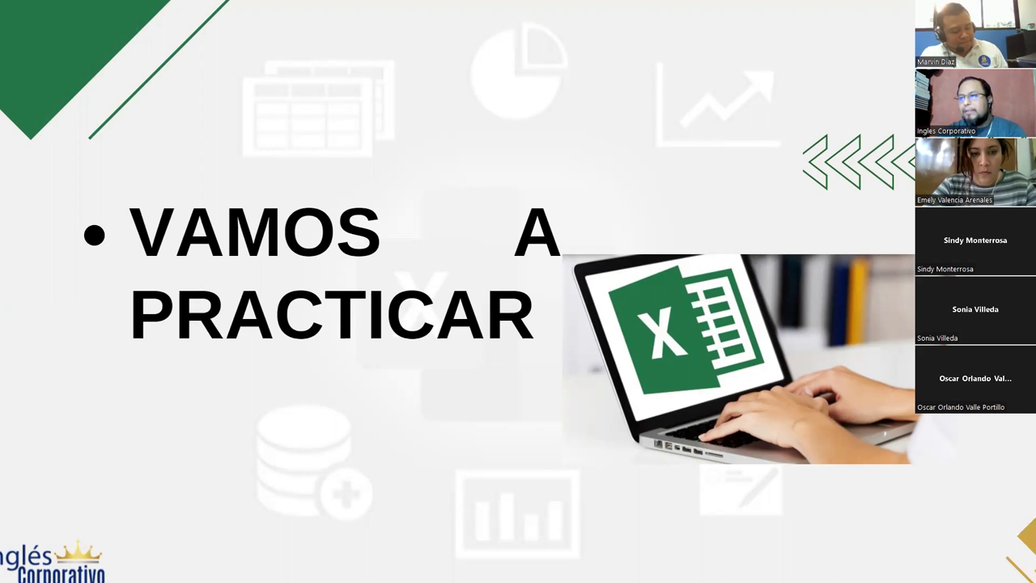
key("alt+Tab")
left_click(129, 540)
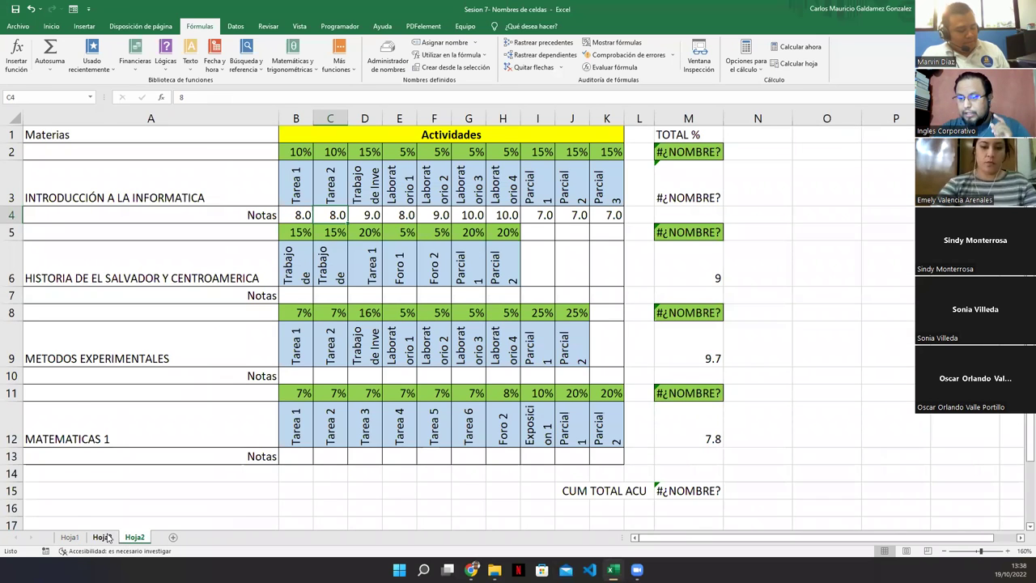
left_click(102, 538)
left_click(136, 538)
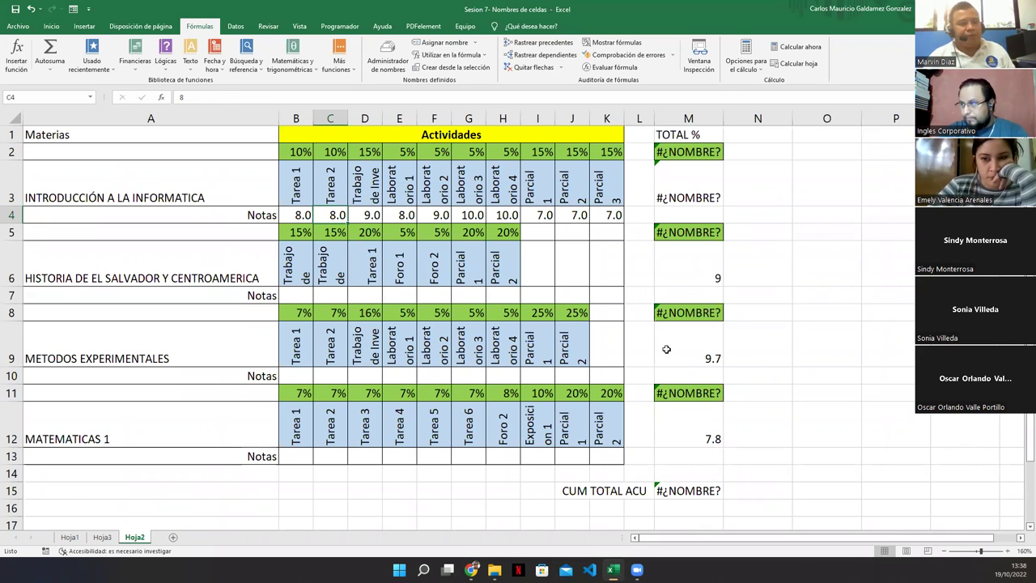
- Inspect the TOTAL % formulas in column M and check which range names the workbook defines in the Name Manager
left_click(685, 153)
left_click_drag(698, 162, 696, 275)
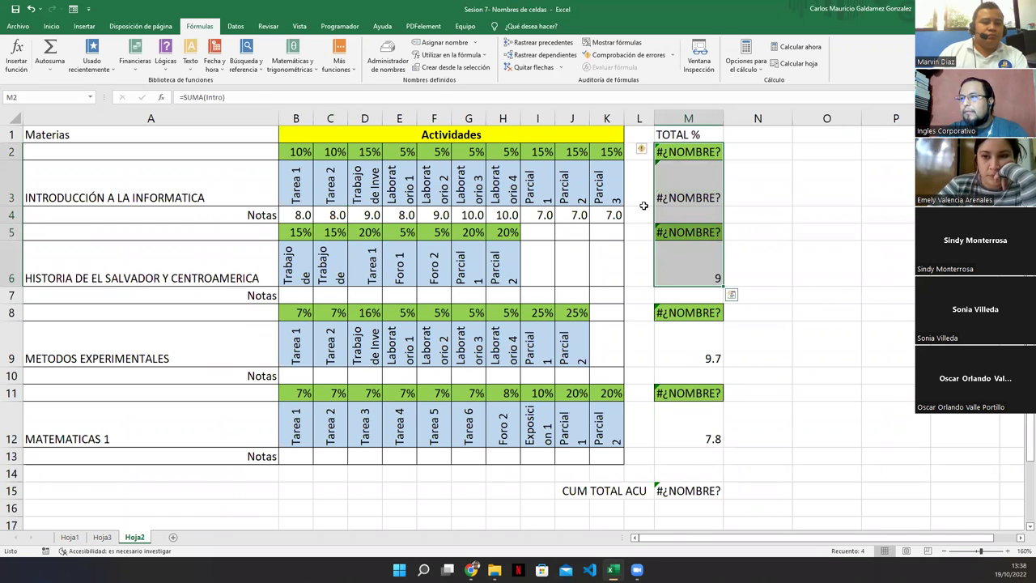
left_click(387, 57)
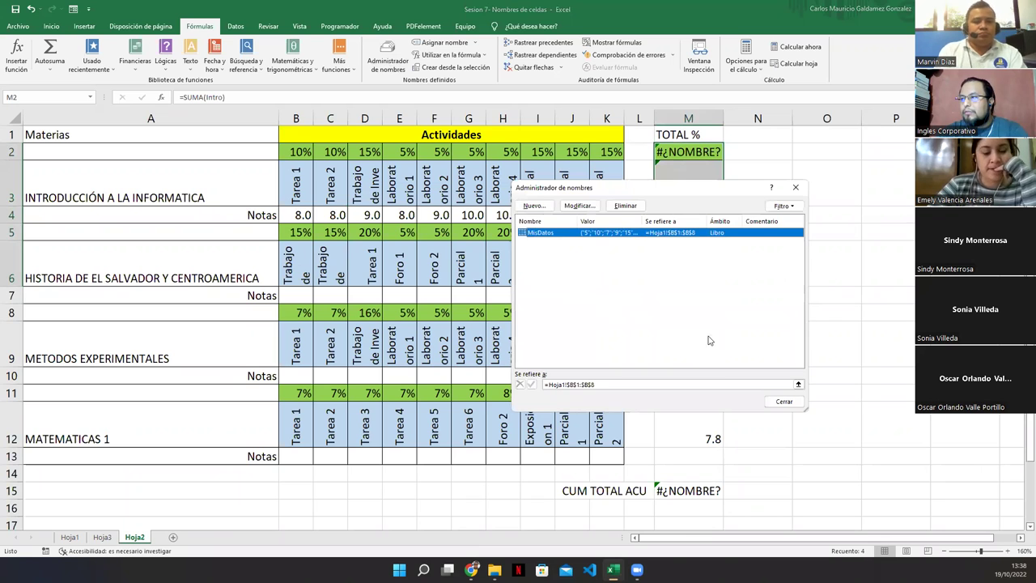
left_click(785, 402)
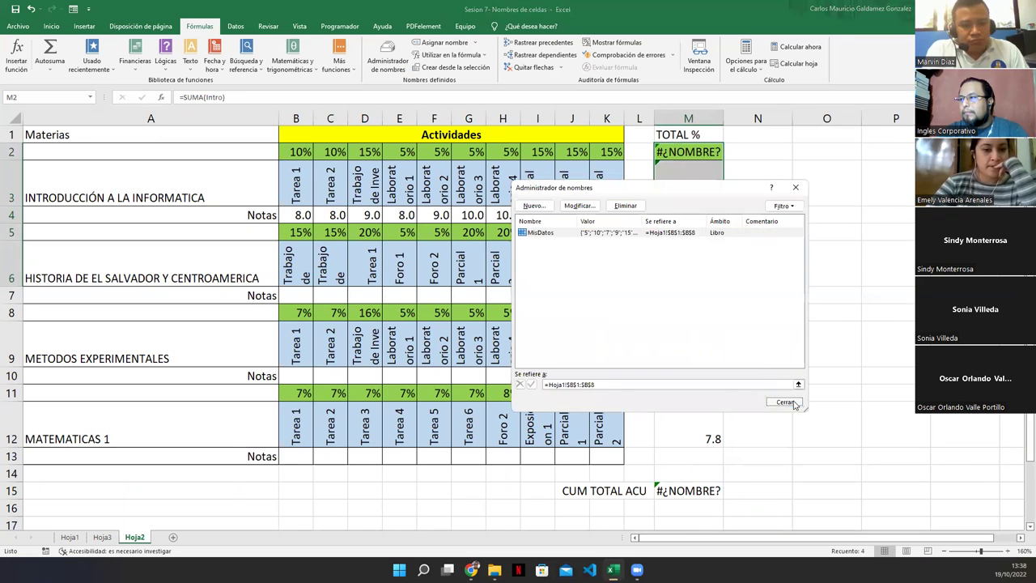
- Clear the TOTAL % cells M2:M13 and the CUM TOTAL ACU cell M15 on Hoja2
left_click(683, 150)
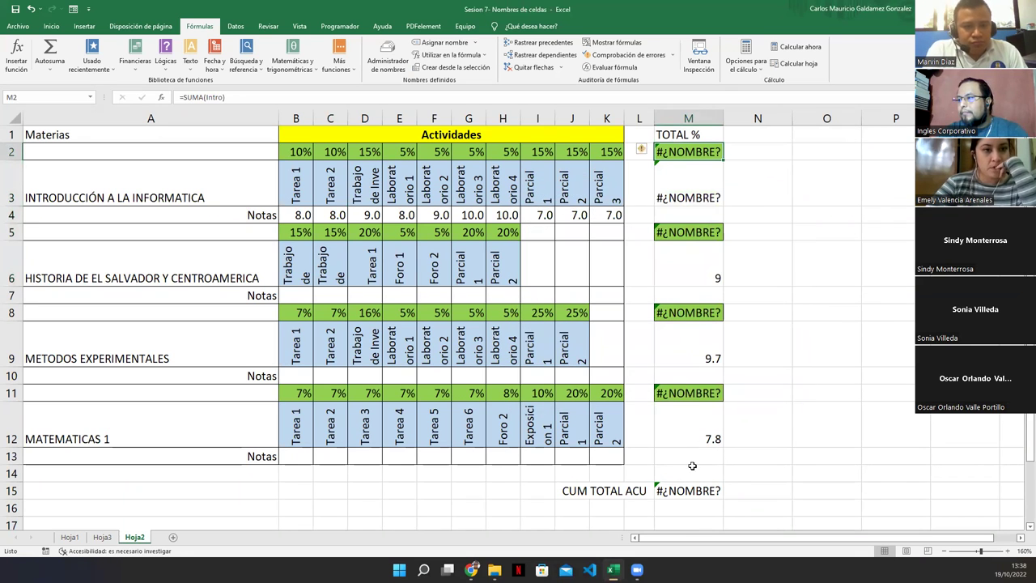
left_click(686, 443, "shift")
left_click(685, 453, "shift")
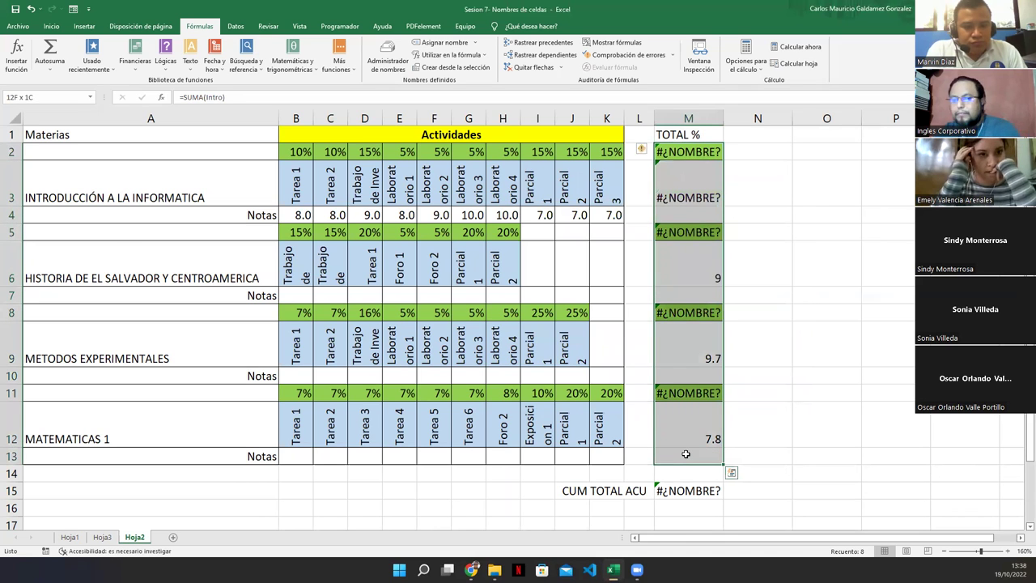
key("Delete")
left_click(715, 357)
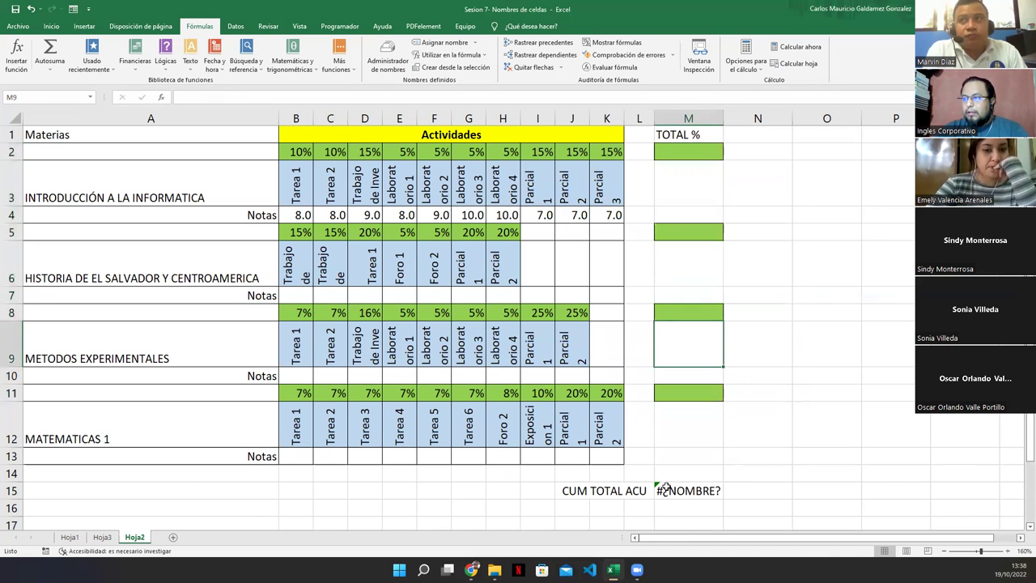
left_click(689, 492)
key("Delete")
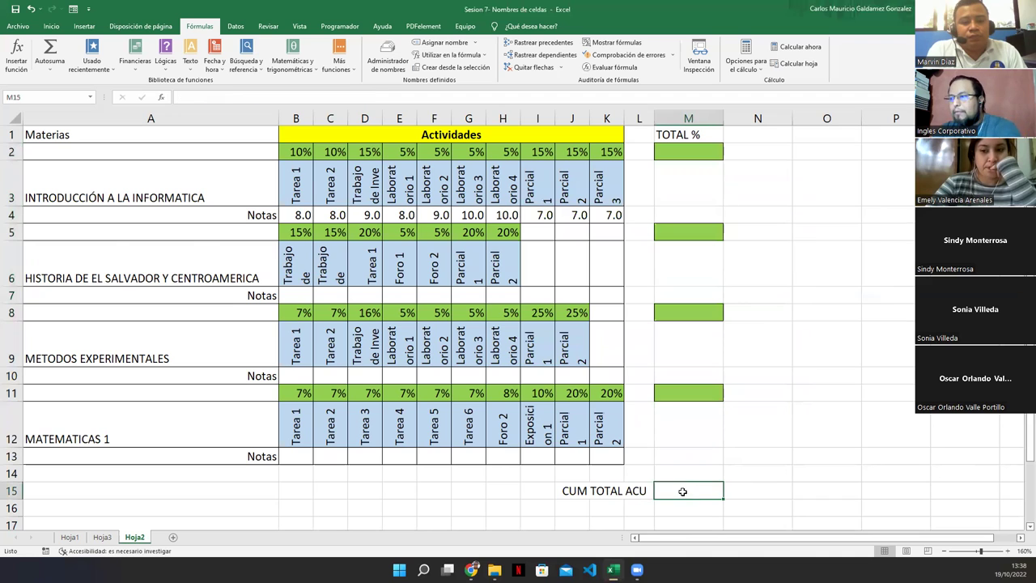
- Move the Hoja2 sheet ahead of Hoja3 in the workbook's sheet order
left_click(580, 490)
left_click_drag(684, 490, 676, 452)
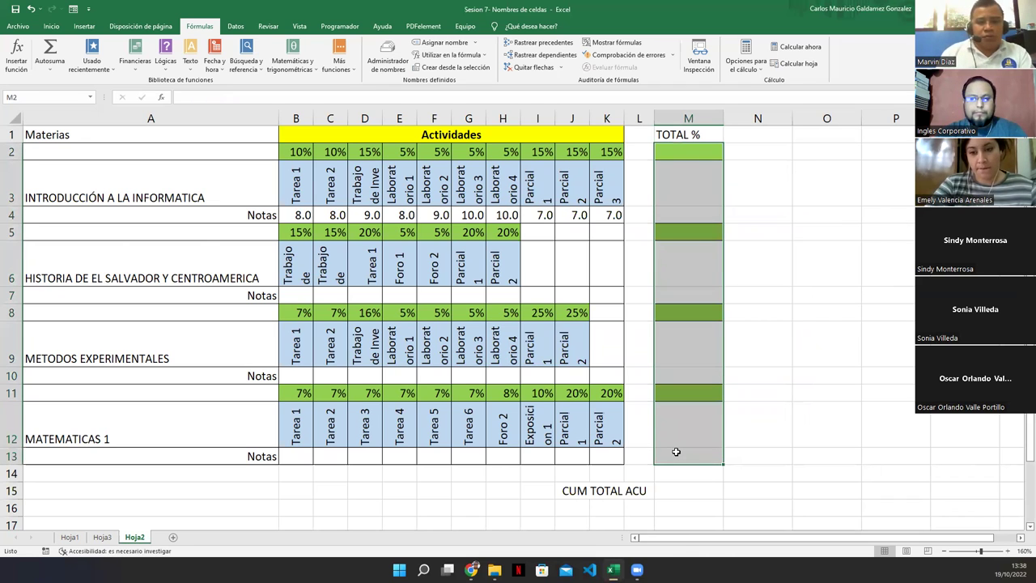
left_click_drag(95, 529, 96, 528)
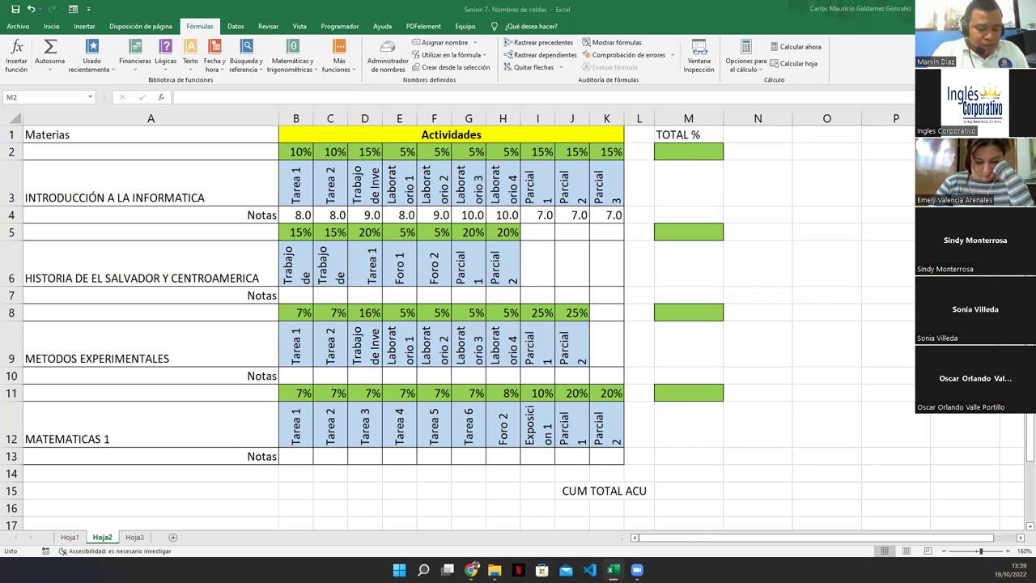
- Select the emptied TOTAL % cells M2:M13 on Hoja2
key("shift+Down")
key("shift+Down")
key("shift+Down")
key("shift+Down")
key("shift+Down")
key("shift+Down")
key("shift+Down")
key("shift+Down")
key("shift+Down")
key("shift+Down")
key("shift+Down")
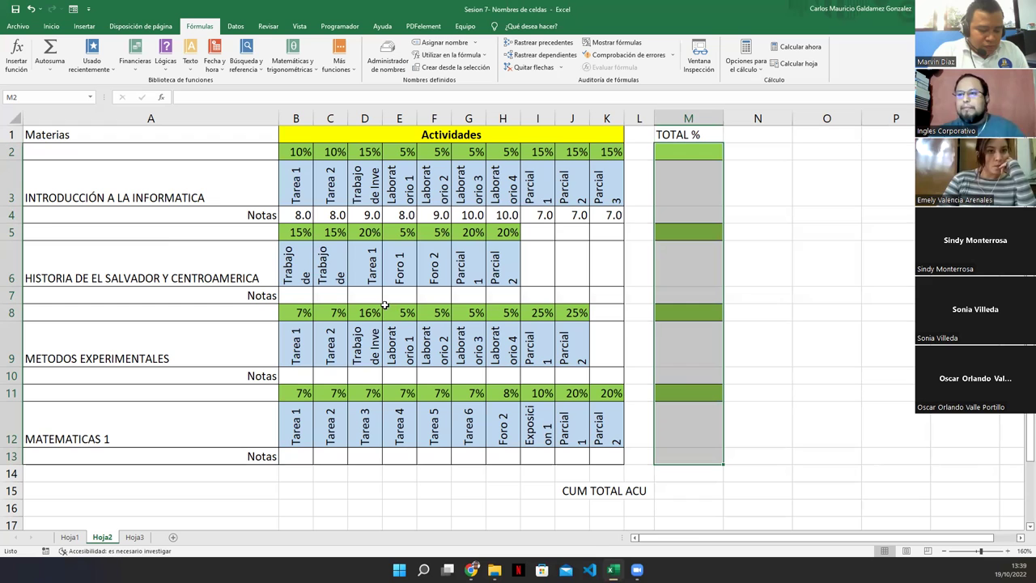
- Go through the four subjects listed in column A, from INTRODUCCIÓN A LA INFORMATICA to MATEMATICAS 1
left_click(89, 195)
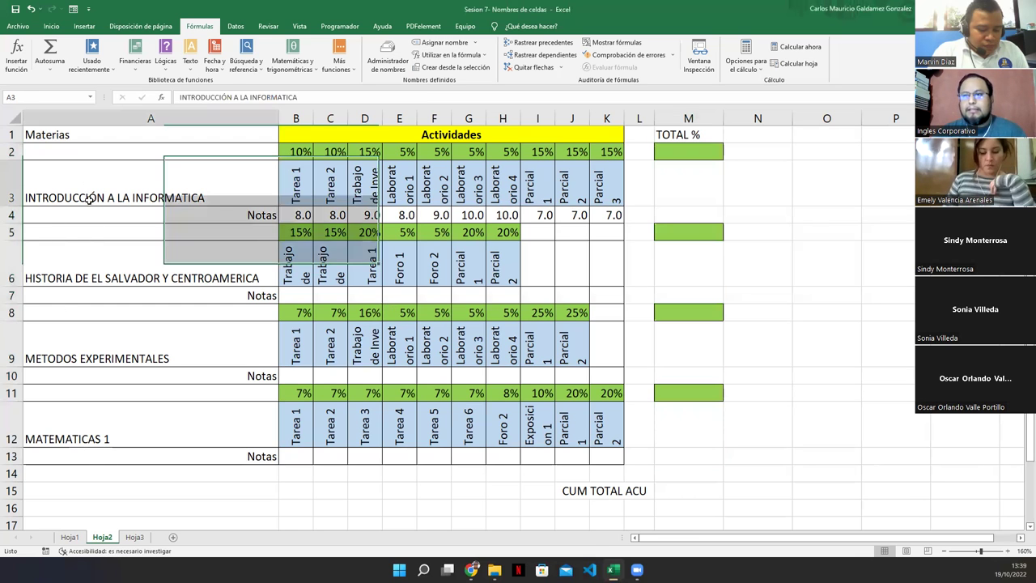
left_click(94, 278)
left_click(85, 354)
left_click(94, 423)
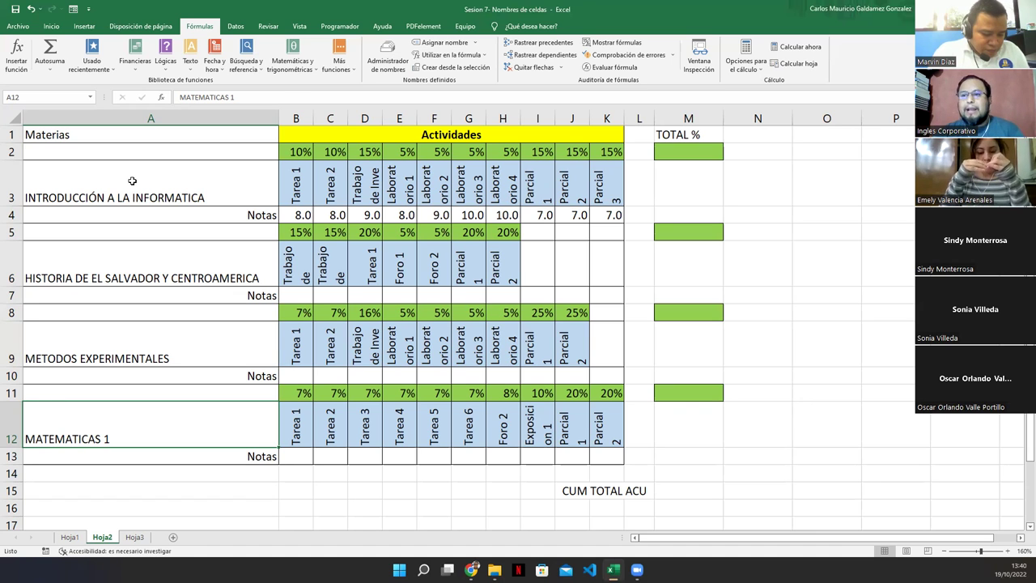
left_click(132, 180)
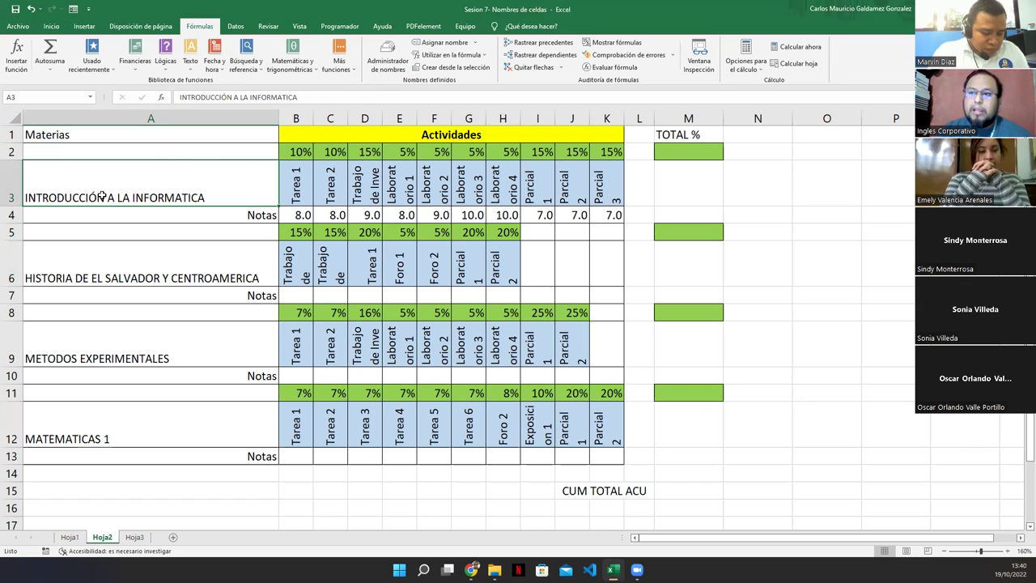
left_click(139, 273)
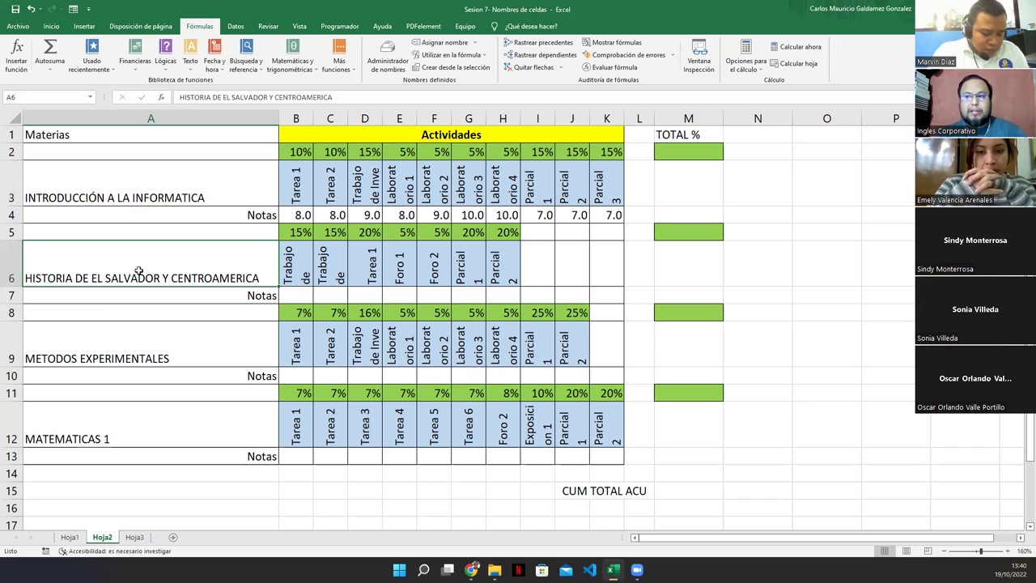
left_click(118, 350)
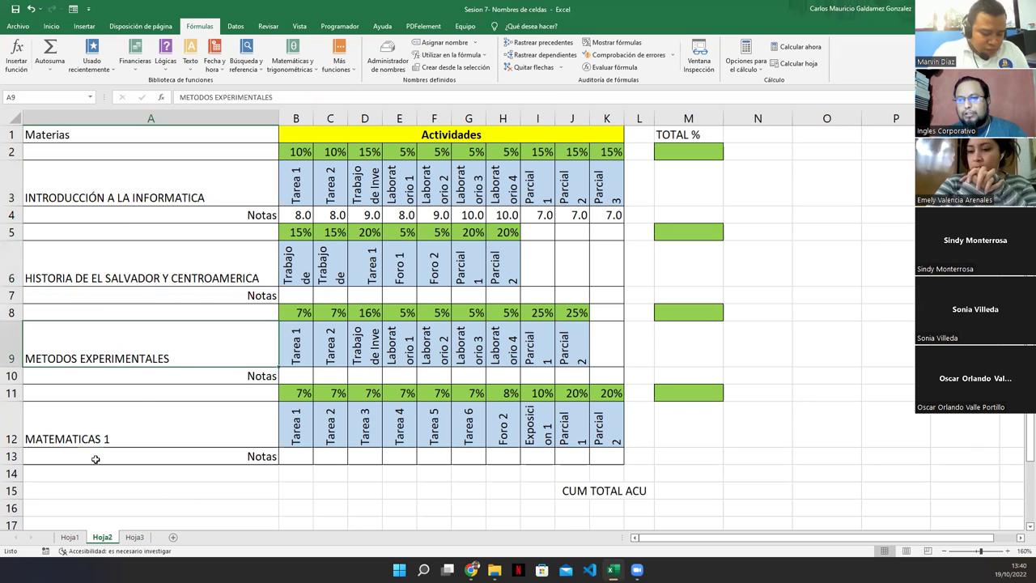
left_click(83, 431)
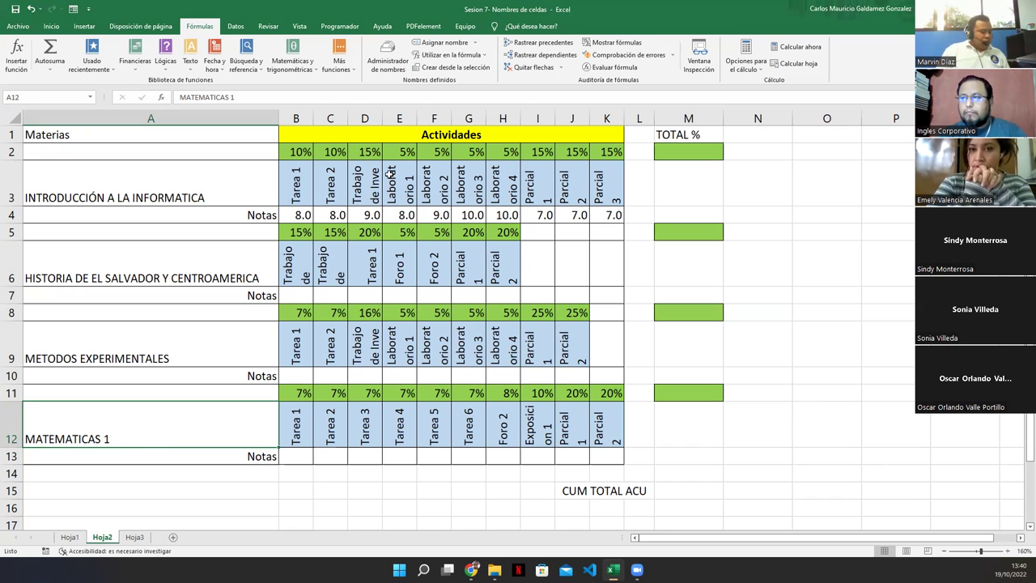
- Examine the activities in rows 3, 6 and 9 for the first three subjects, from the assignments through to the parciales
left_click(149, 176)
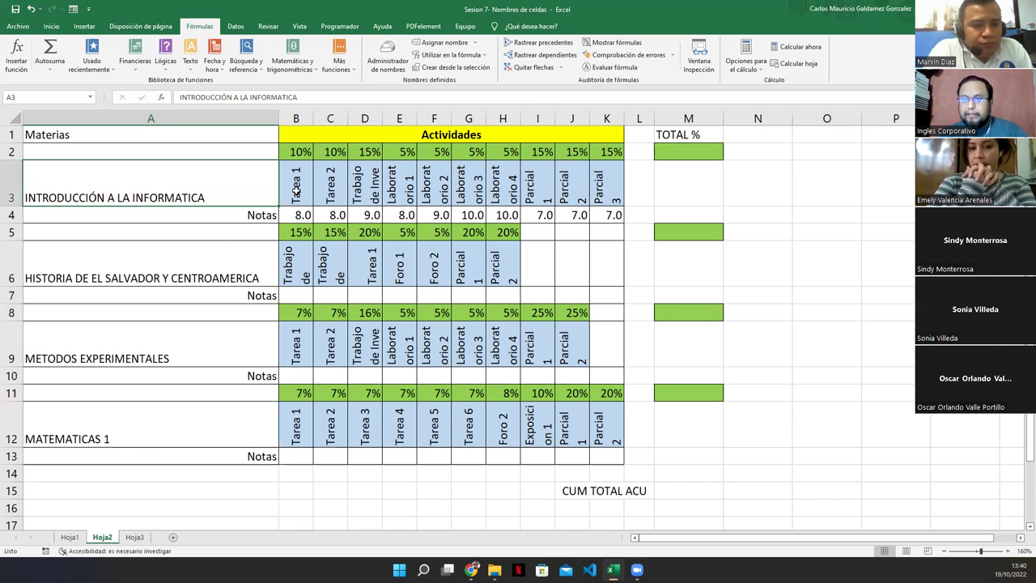
left_click_drag(297, 189, 597, 202)
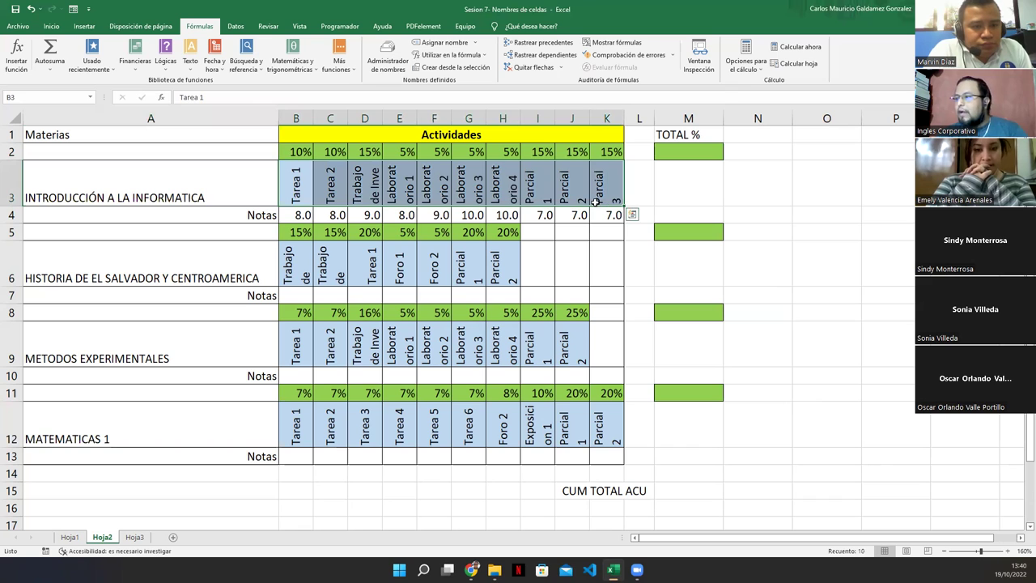
left_click(306, 183)
left_click(334, 188)
left_click(366, 198)
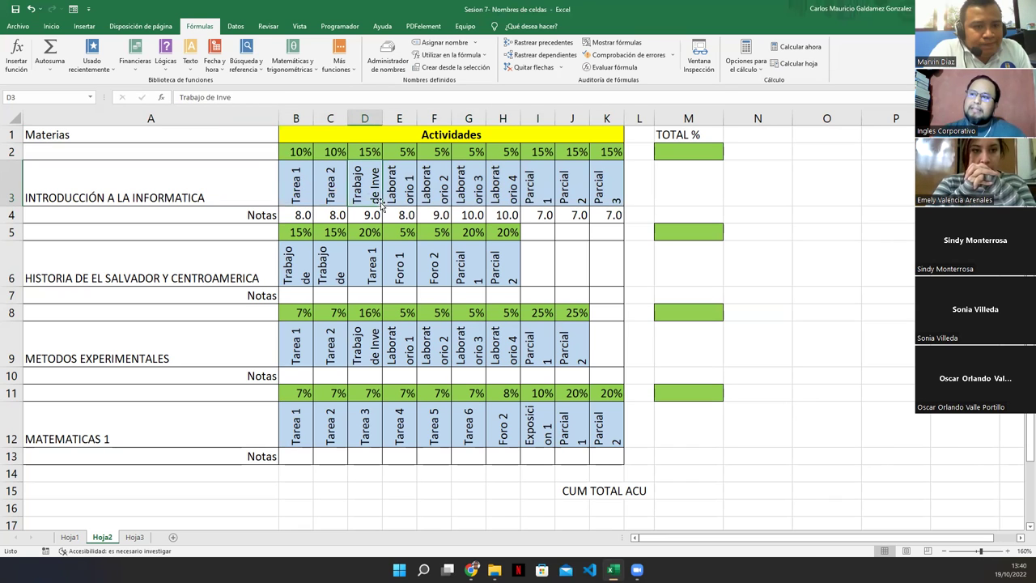
left_click_drag(404, 193, 595, 196)
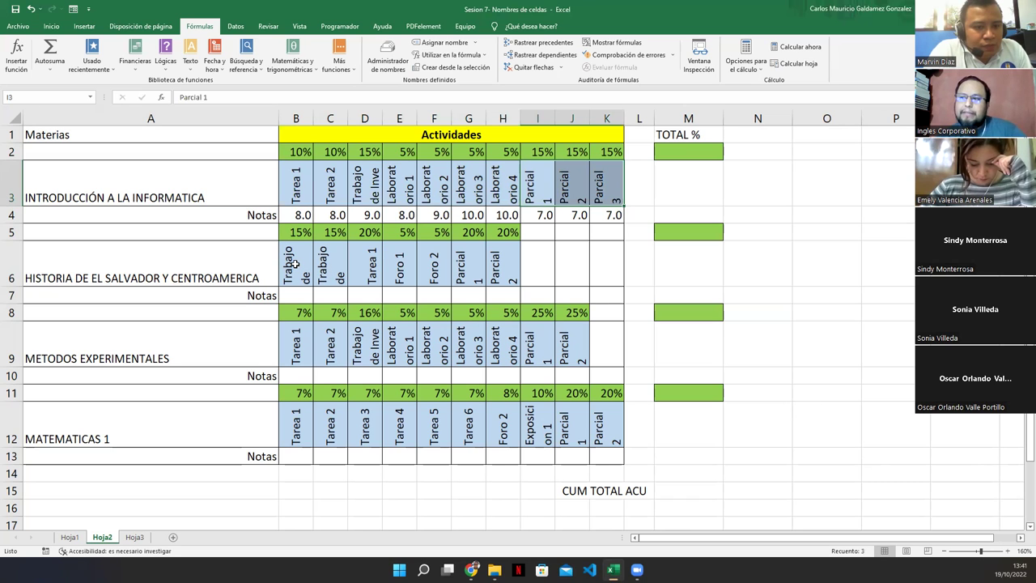
left_click(295, 263)
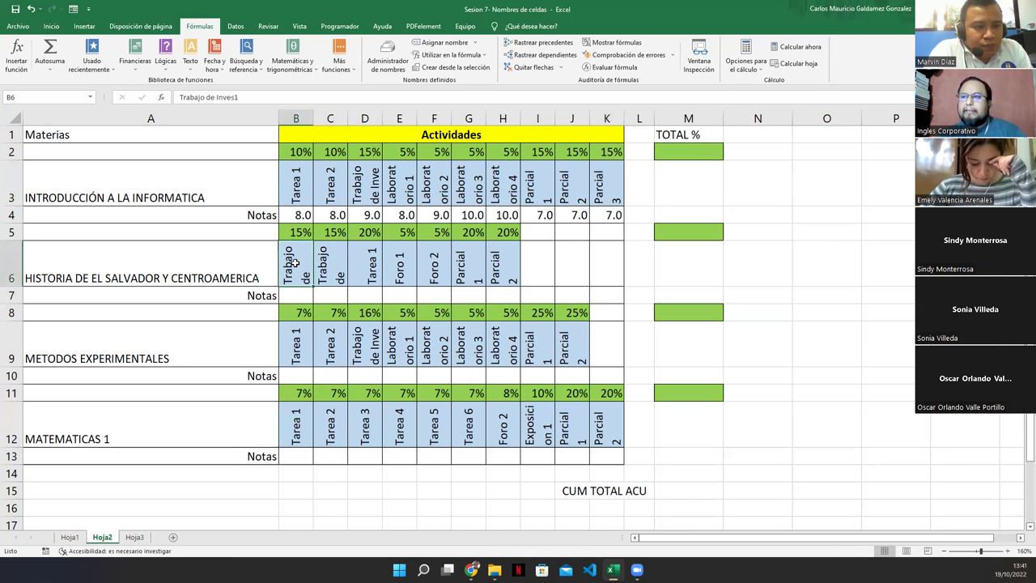
left_click(333, 268)
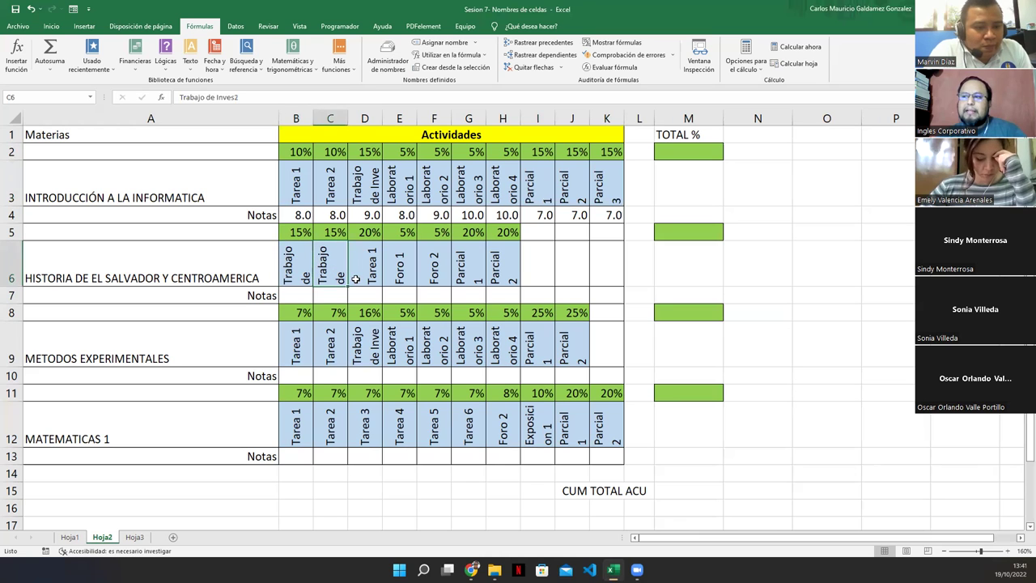
left_click(364, 278)
left_click(399, 277)
left_click_drag(399, 277, 497, 269)
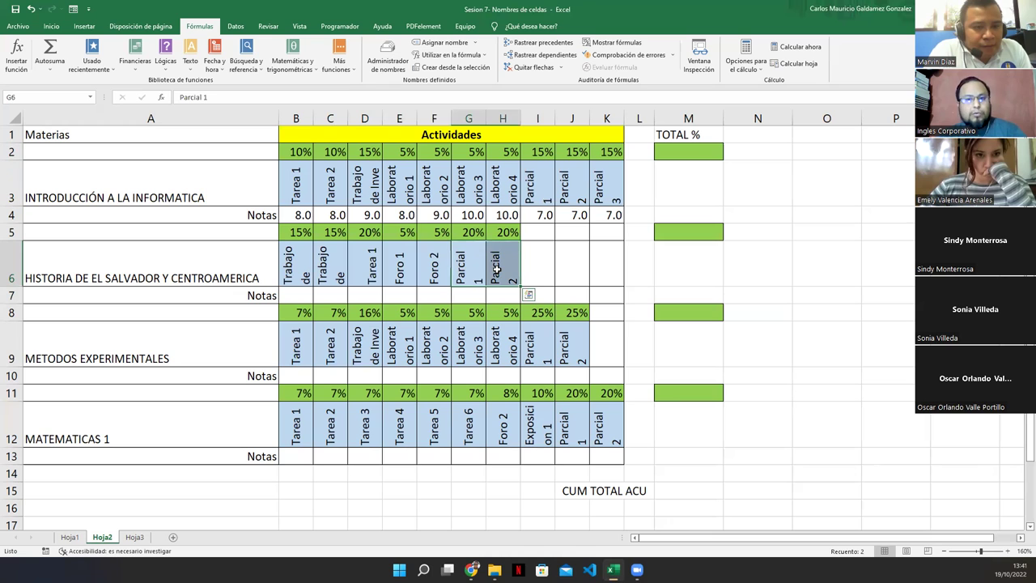
left_click(300, 360)
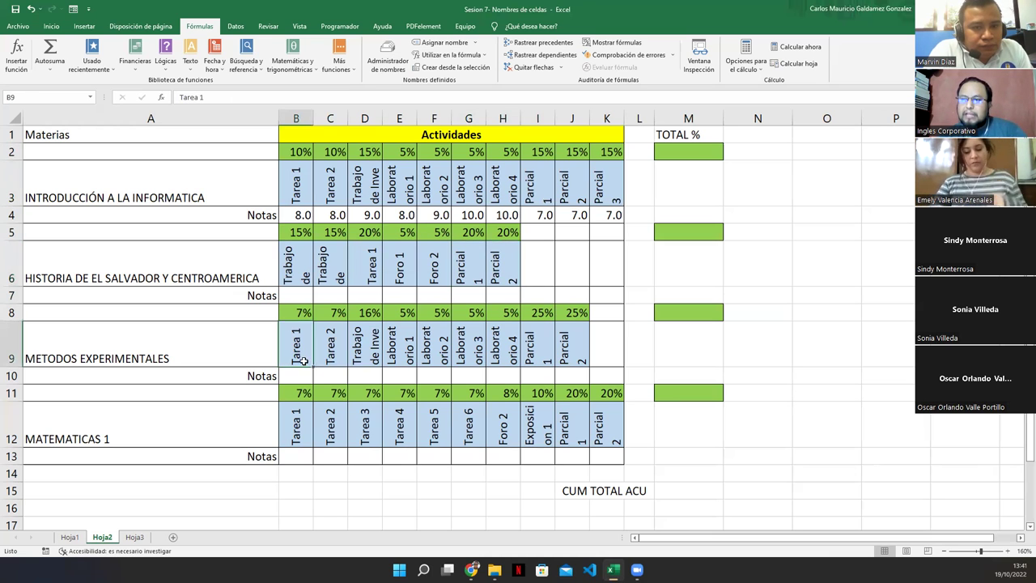
left_click(328, 365)
left_click(357, 359)
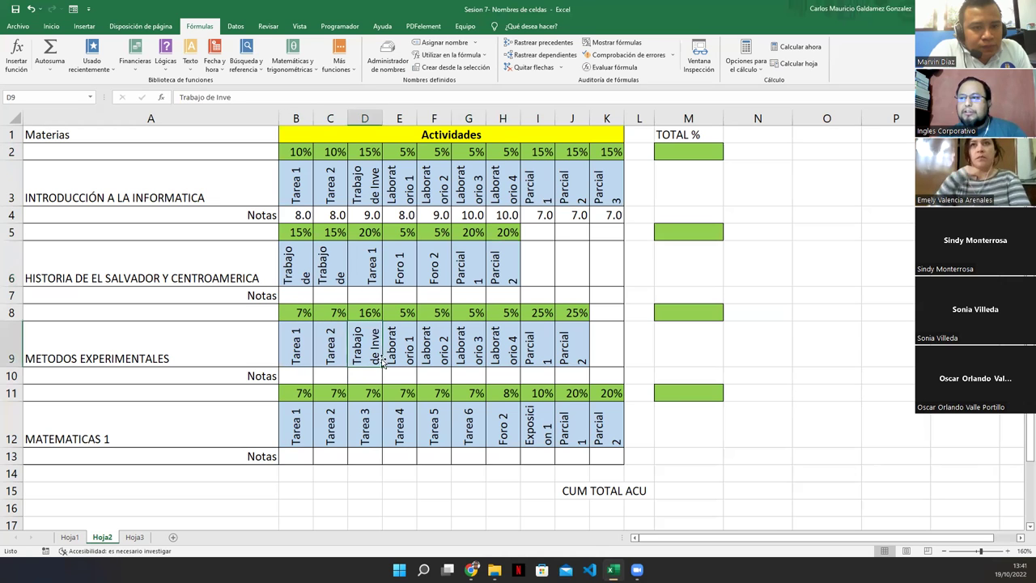
left_click_drag(398, 351, 556, 357)
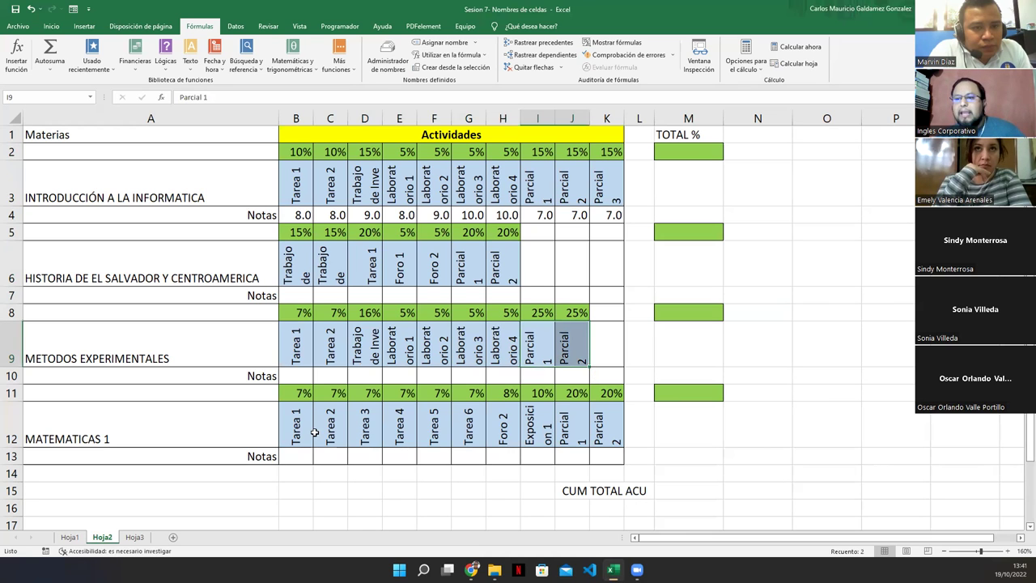
- Correct the MATEMATICAS 1 activity label in H12 to Foro 1 while reviewing that subject's row of activities
left_click_drag(296, 432, 477, 434)
left_click(504, 431)
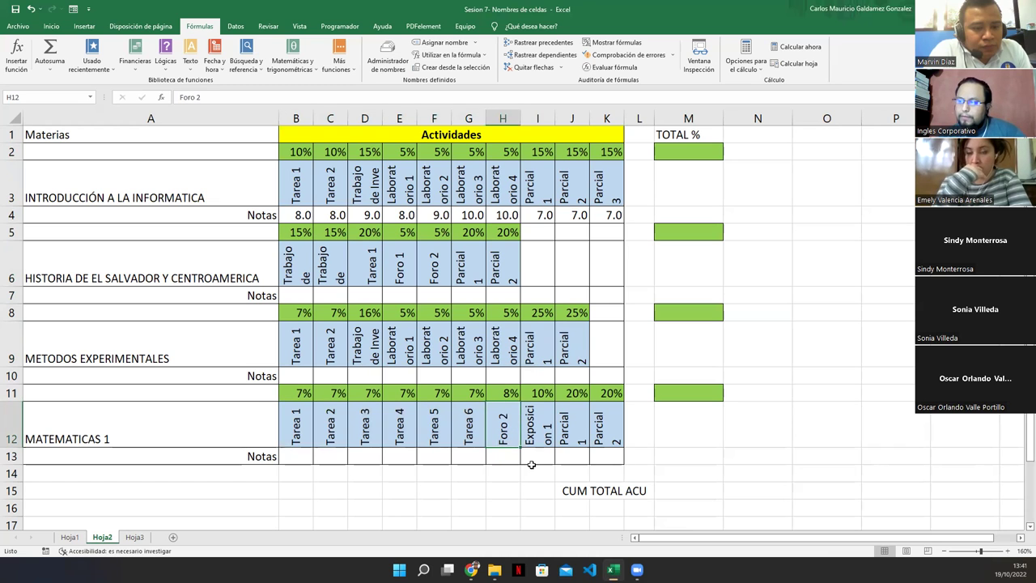
key("F2")
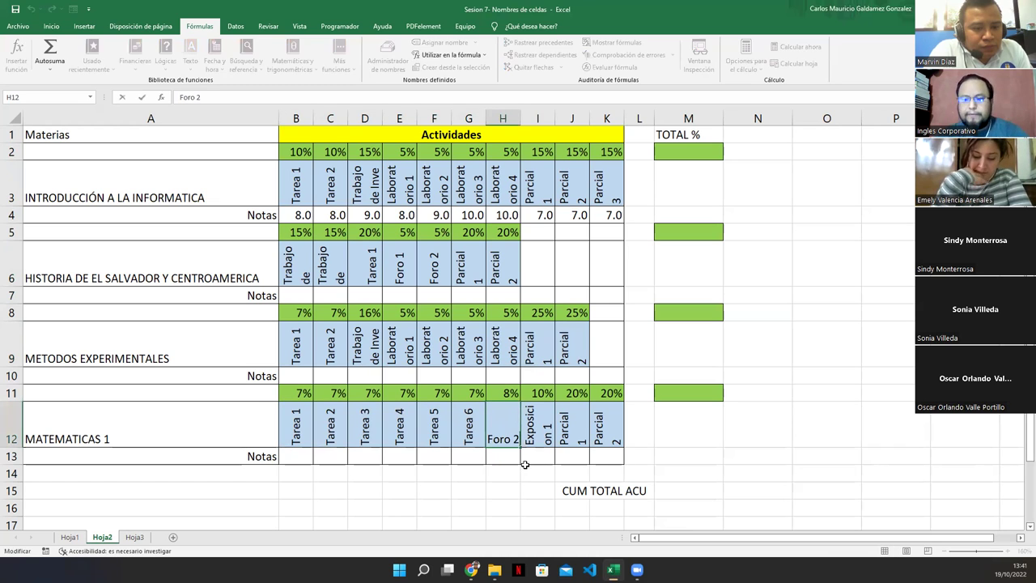
key("BackSpace")
type("1")
key("Return")
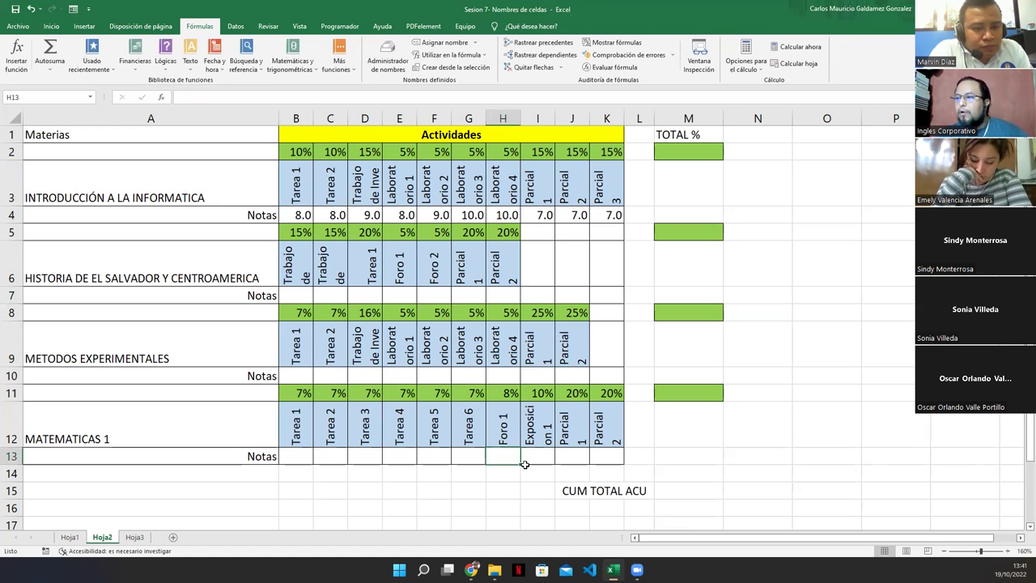
left_click(530, 432)
left_click_drag(571, 429, 595, 427)
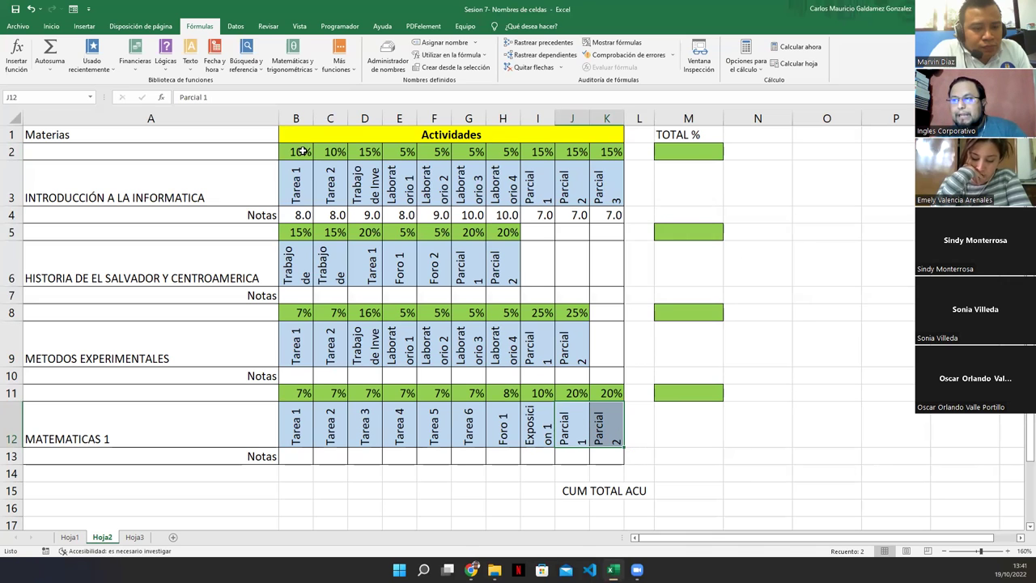
- Examine the INTRODUCCIÓN A LA INFORMATICA block B2:K4 and the percentage rows 2, 5, 8 and 11 of the four subjects
left_click_drag(289, 150, 569, 208)
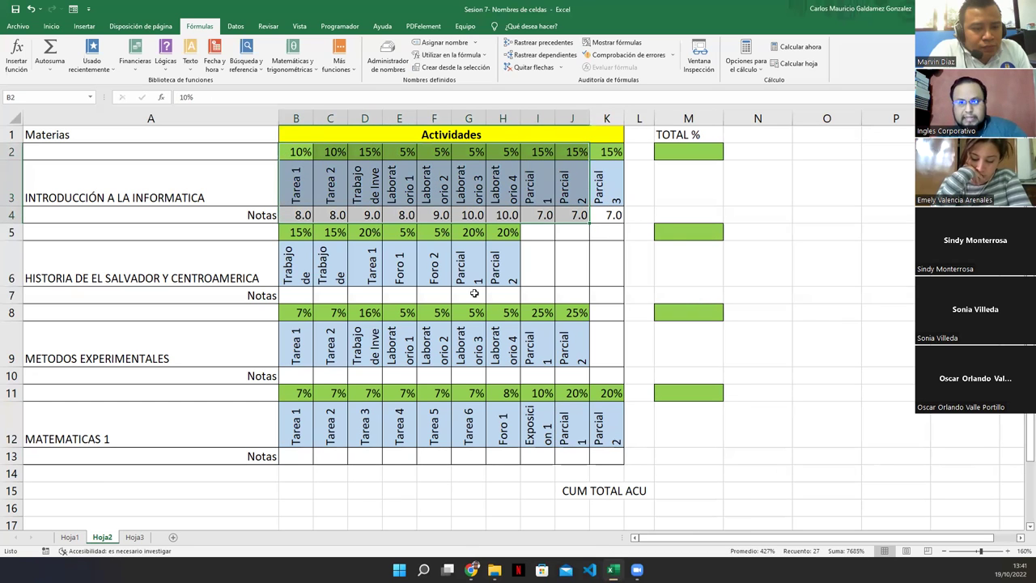
left_click(344, 208)
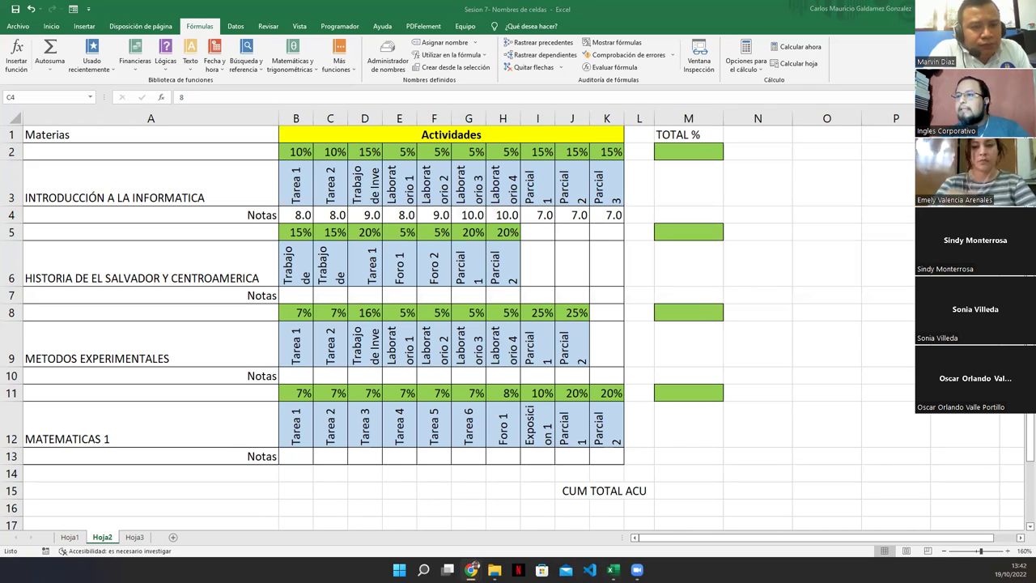
left_click_drag(293, 150, 596, 211)
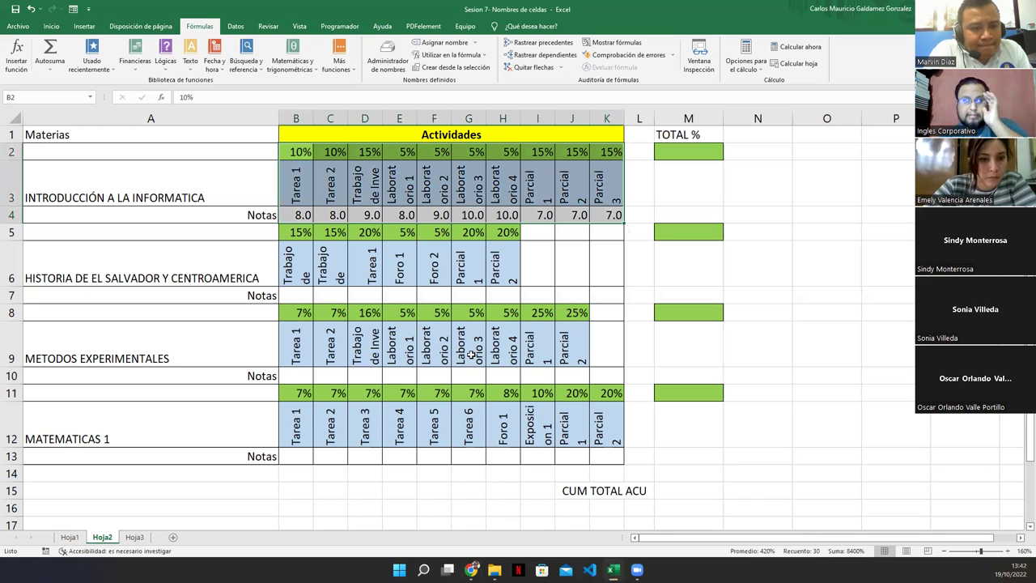
left_click(421, 214)
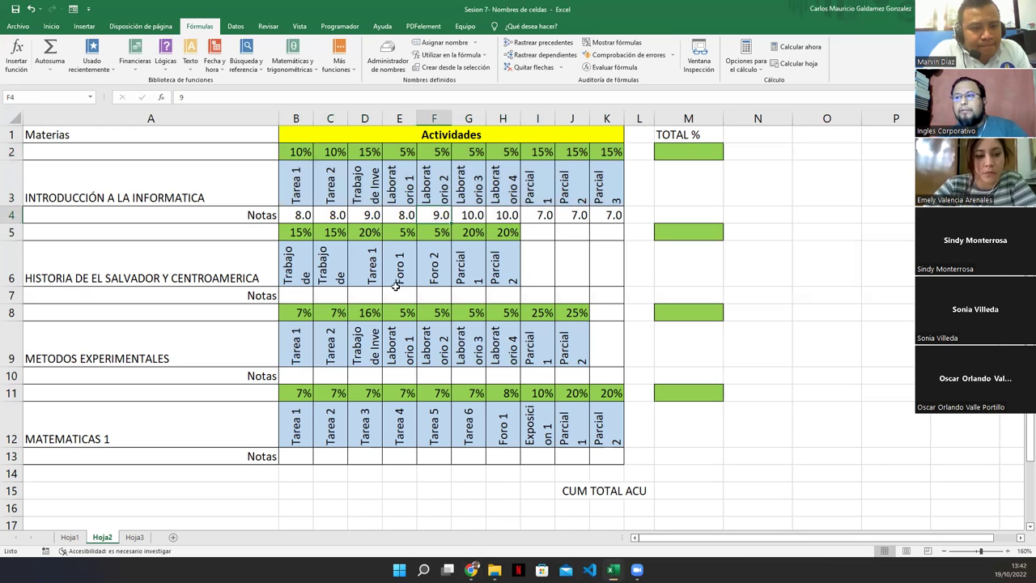
left_click_drag(298, 150, 613, 148)
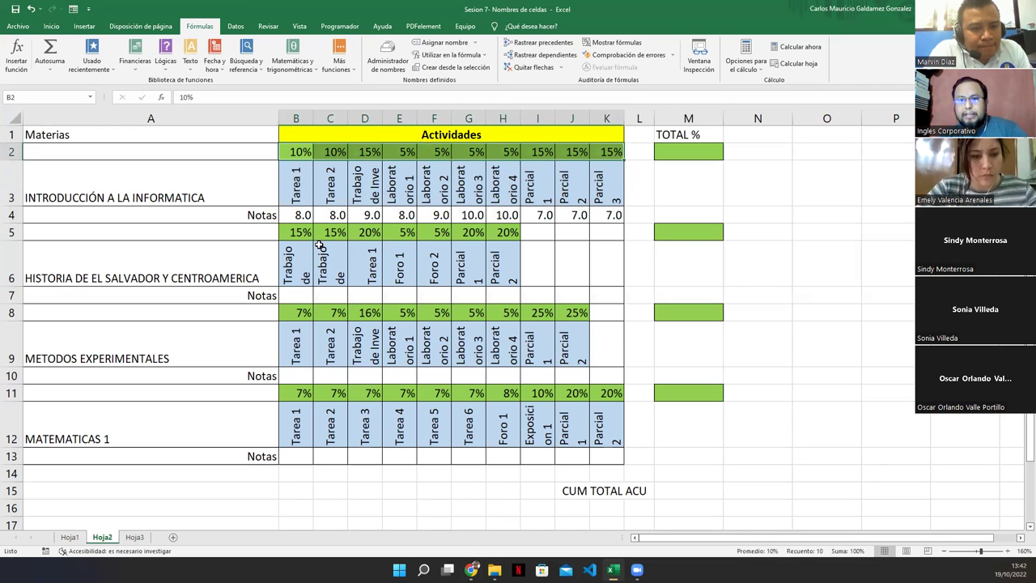
left_click_drag(288, 237, 502, 234)
left_click_drag(300, 313, 563, 313)
left_click_drag(293, 390, 594, 390)
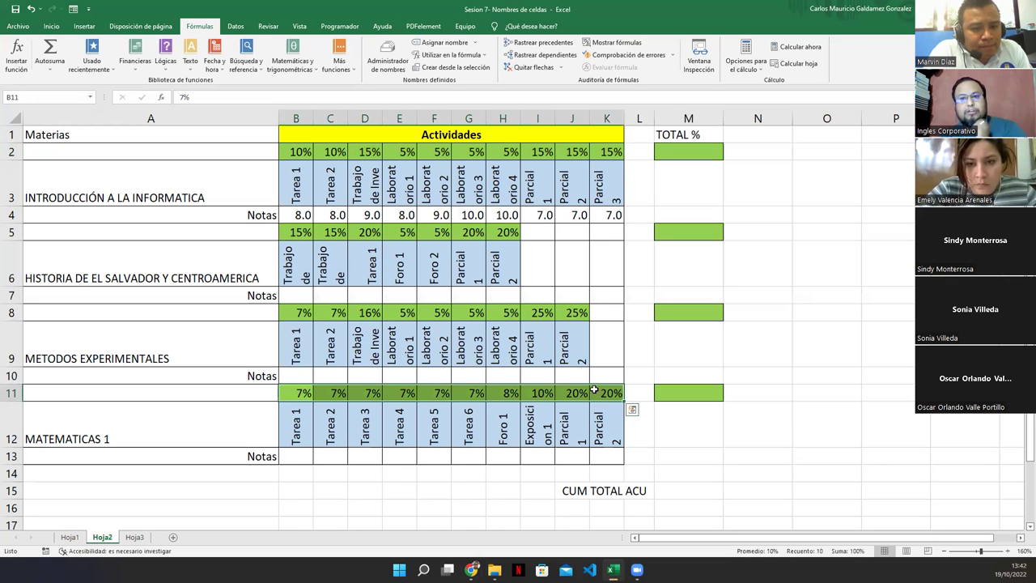
- Name the INTRODUCCIÓN A LA INFORMATICA percentages in B2:K2 as INTRO
left_click(296, 151)
left_click_drag(296, 152, 609, 156)
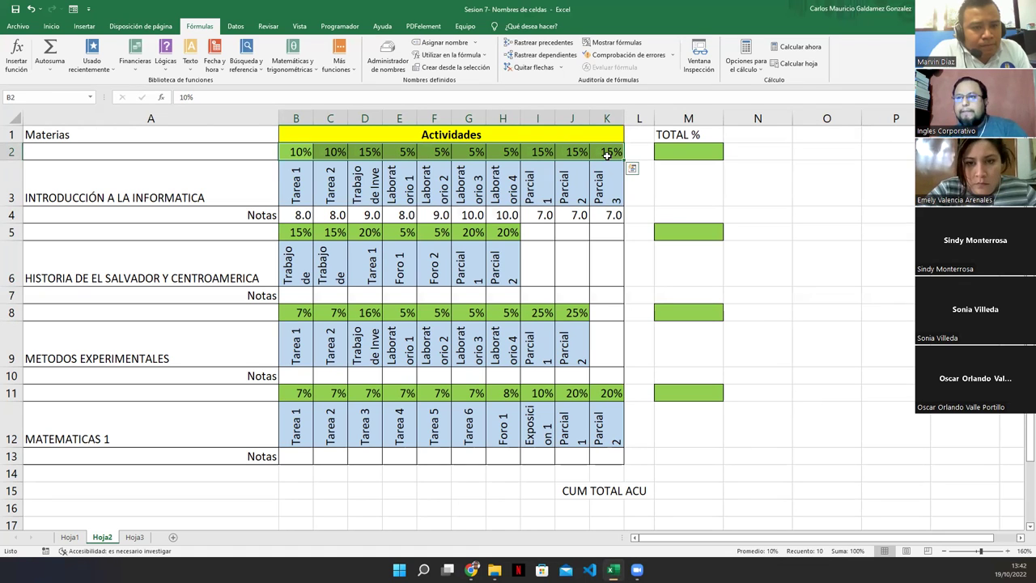
left_click_drag(301, 154, 609, 153)
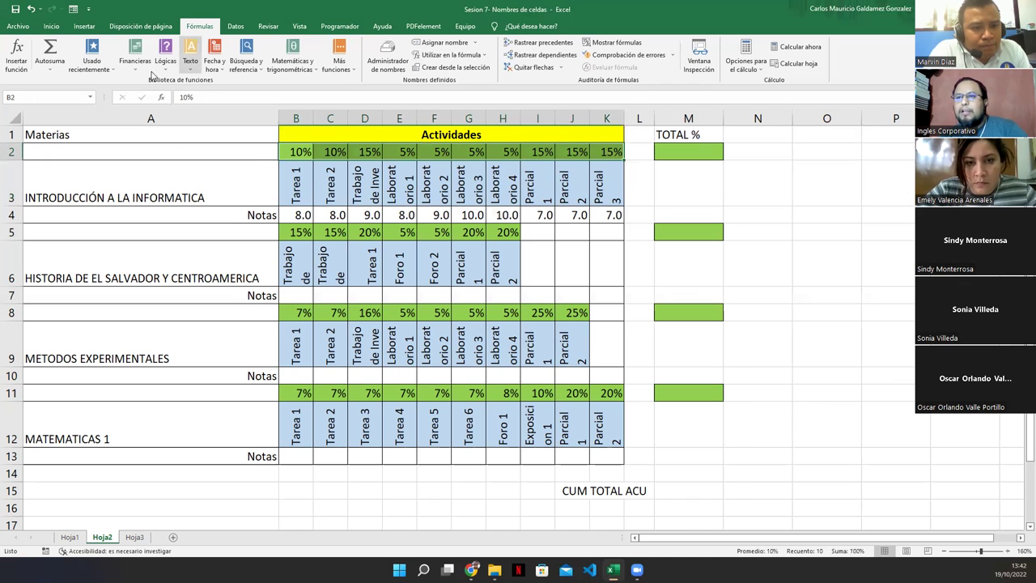
left_click(71, 96)
key("BackSpace")
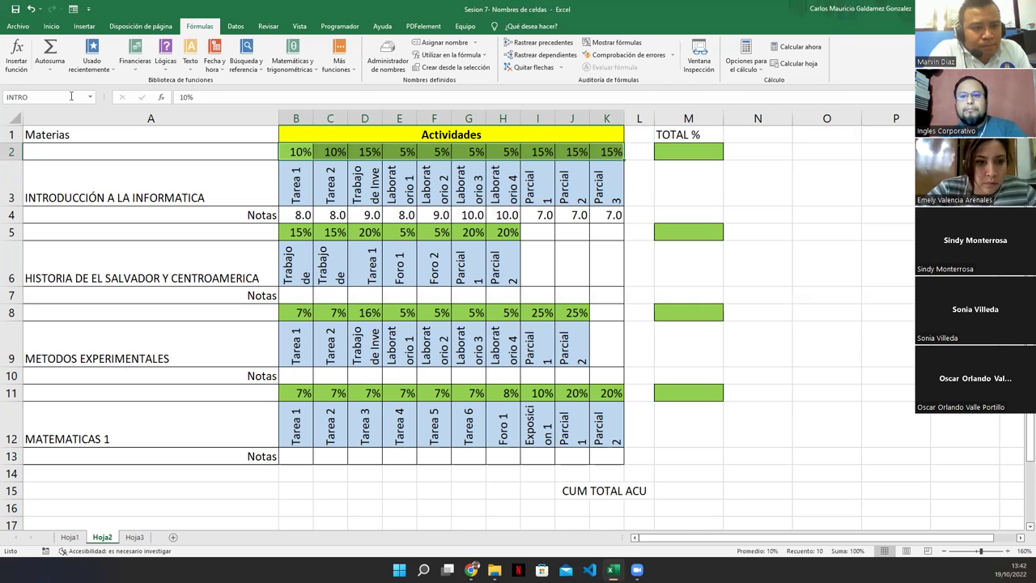
key("Return")
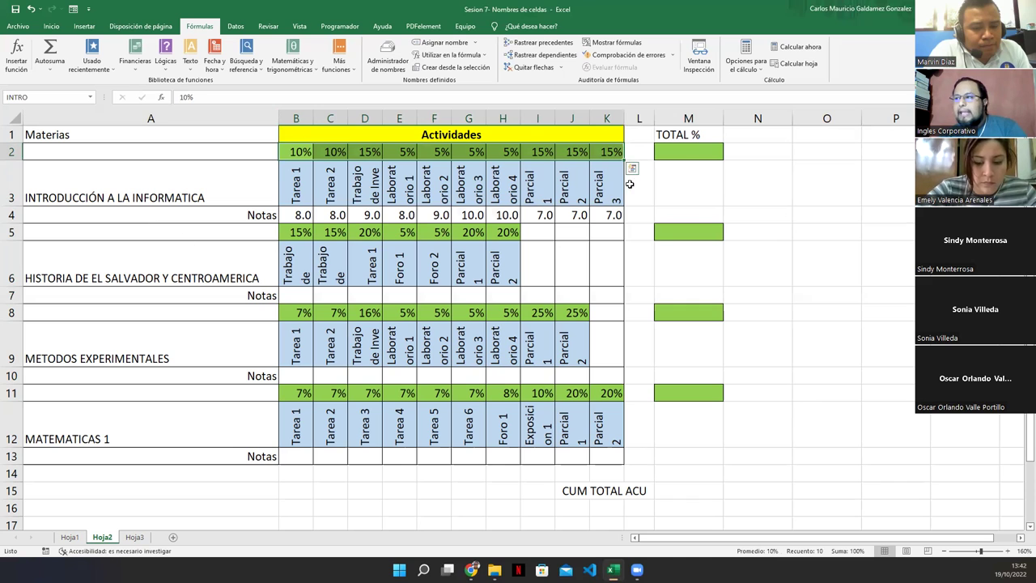
- Total the first subject's percentages in M2 with =SUMA(INTRO), then select the named range B2:K2
left_click(680, 153)
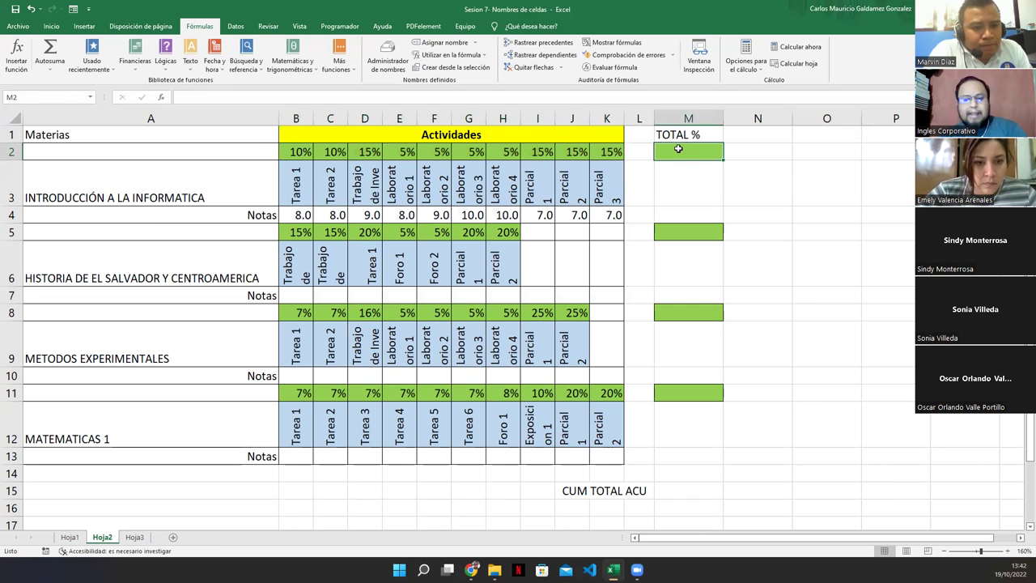
type("=suma(")
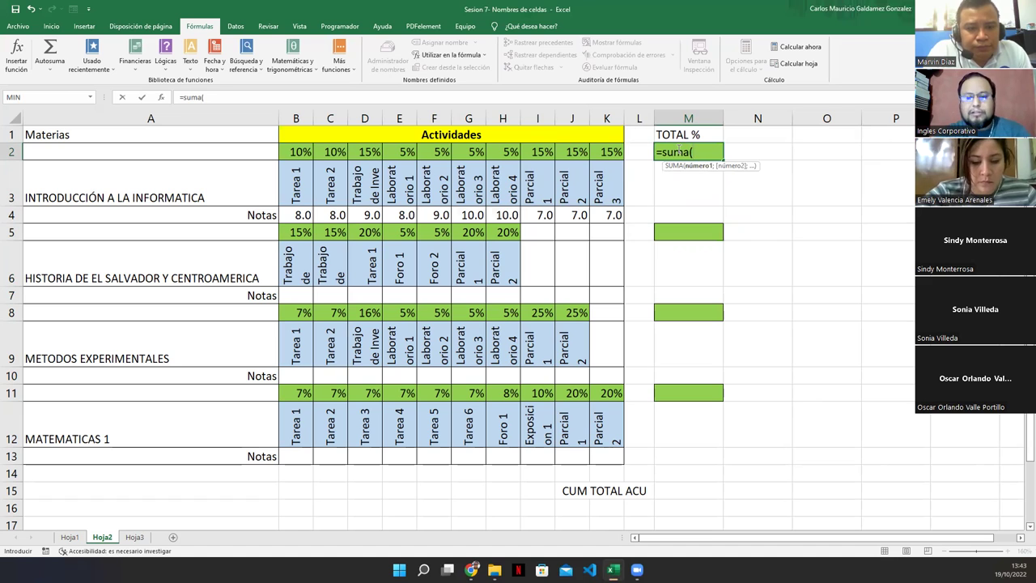
type("intr")
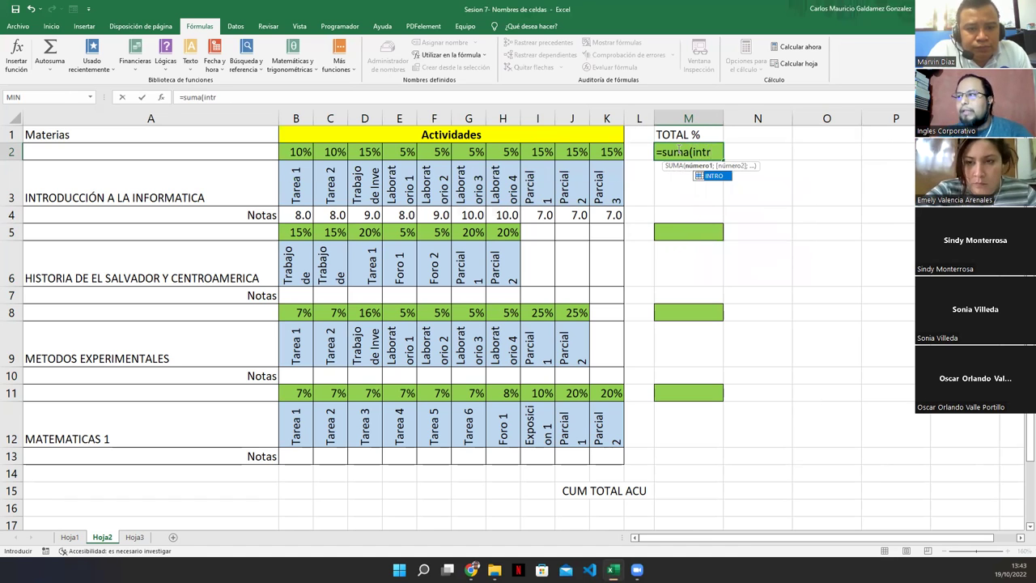
key("Tab")
type(")")
key("ctrl+Return")
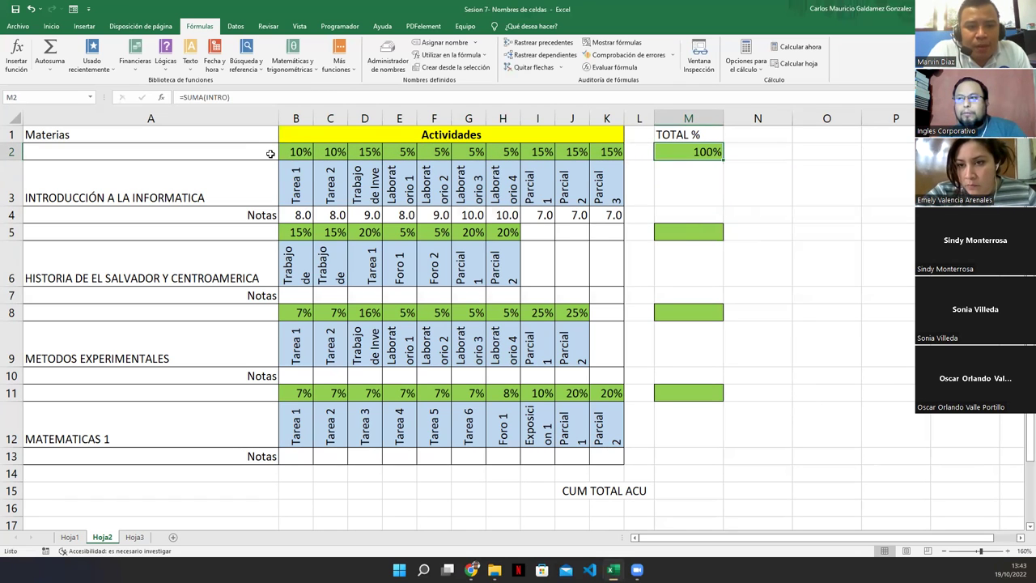
left_click_drag(287, 153, 595, 148)
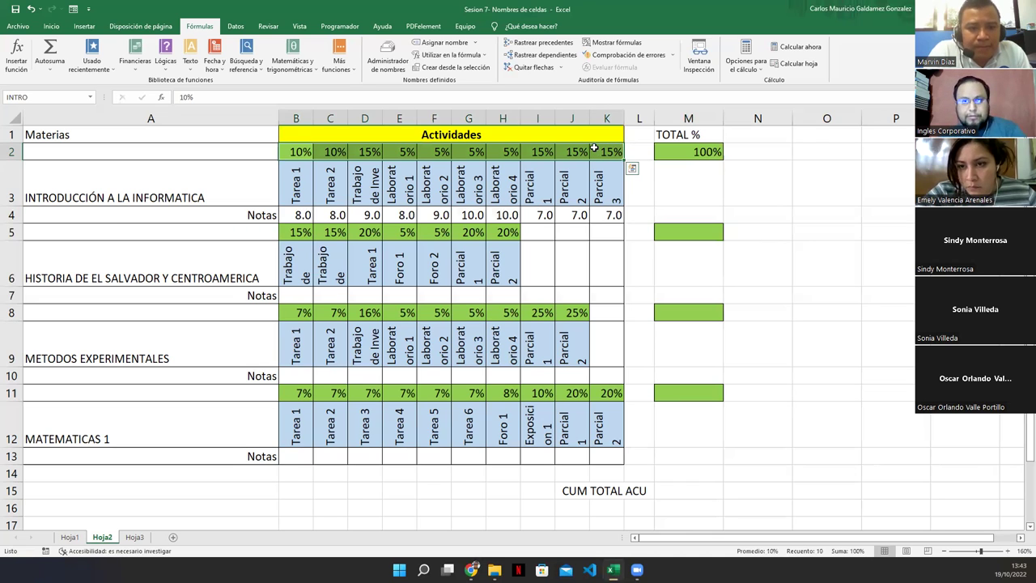
- Fill the final grade cells M4, M7, M10 and M13 with the standard purple colour
left_click(686, 201)
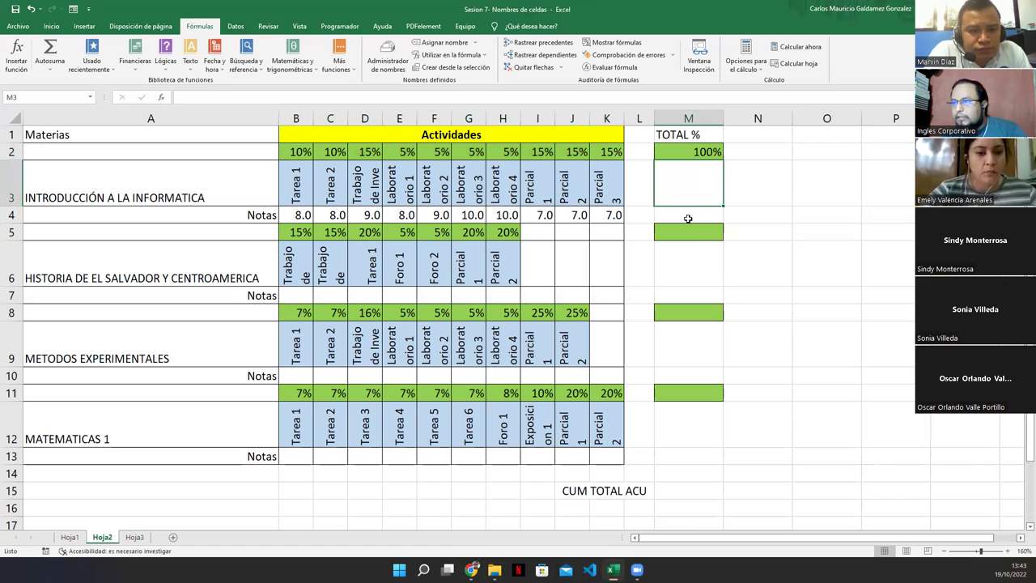
left_click(688, 219)
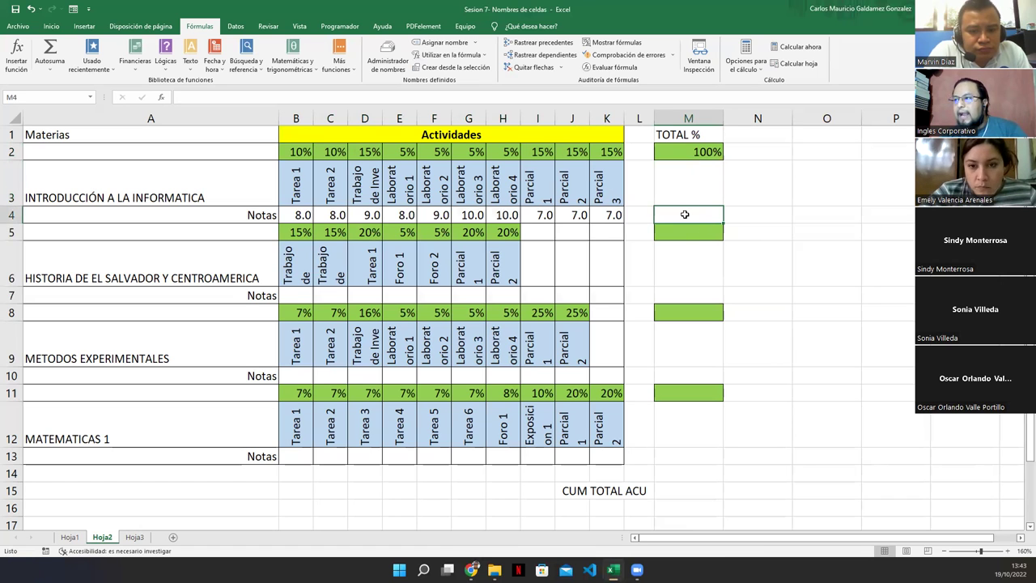
left_click(677, 283, "ctrl")
left_click(679, 299, "ctrl")
left_click(701, 214)
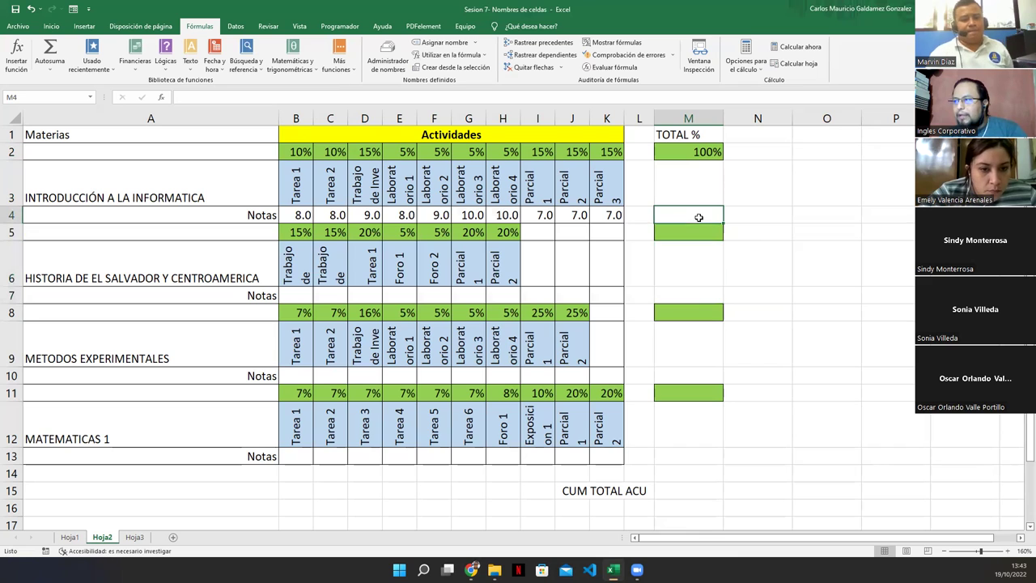
left_click(695, 299, "ctrl")
left_click(682, 374, "ctrl")
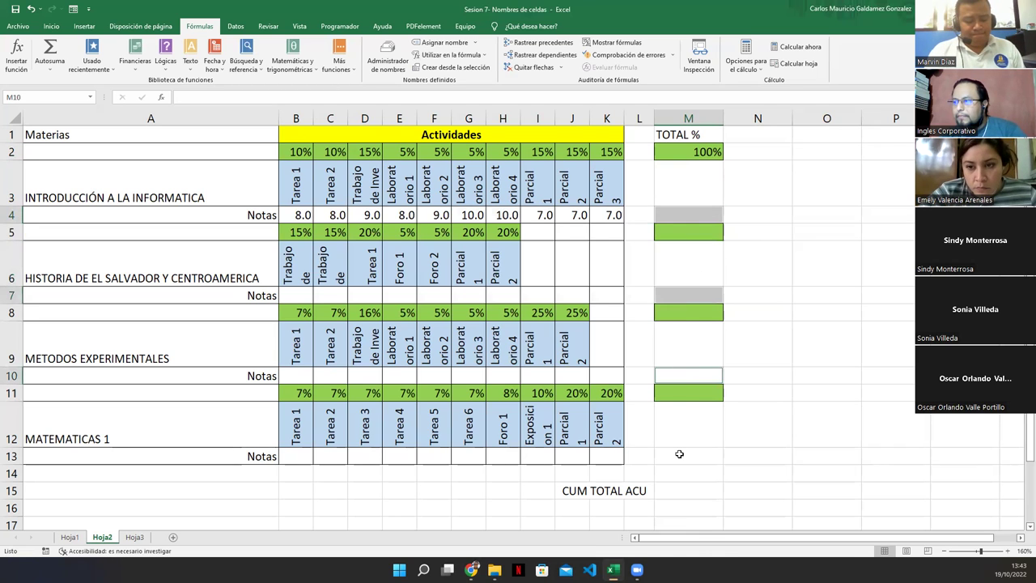
left_click(679, 454, "ctrl")
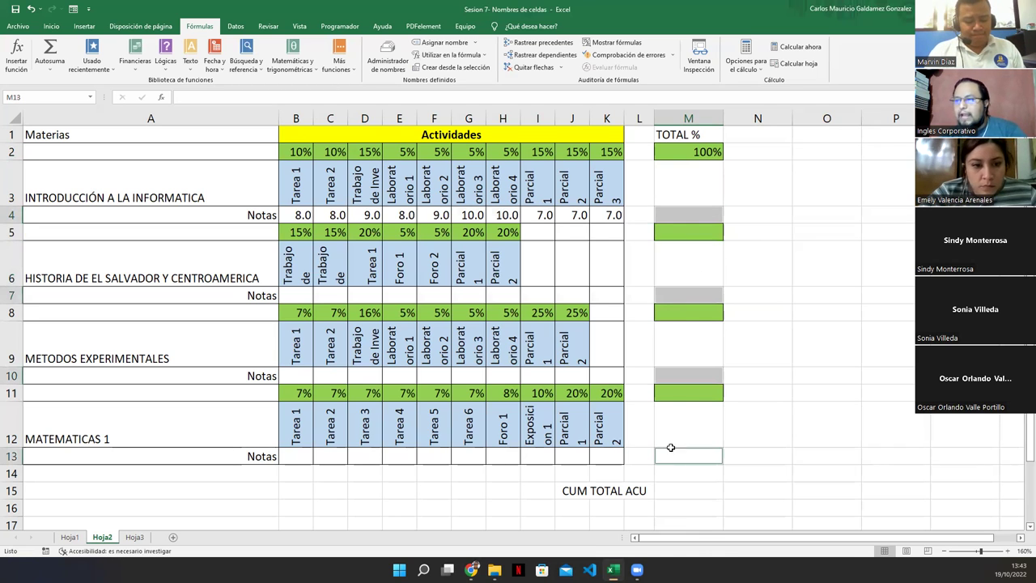
left_click(51, 26)
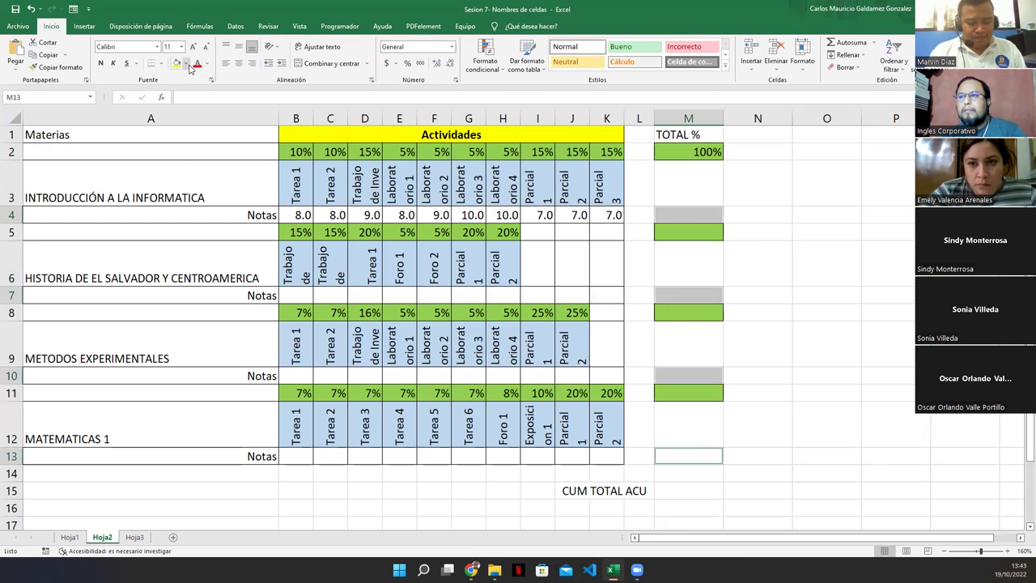
left_click(184, 63)
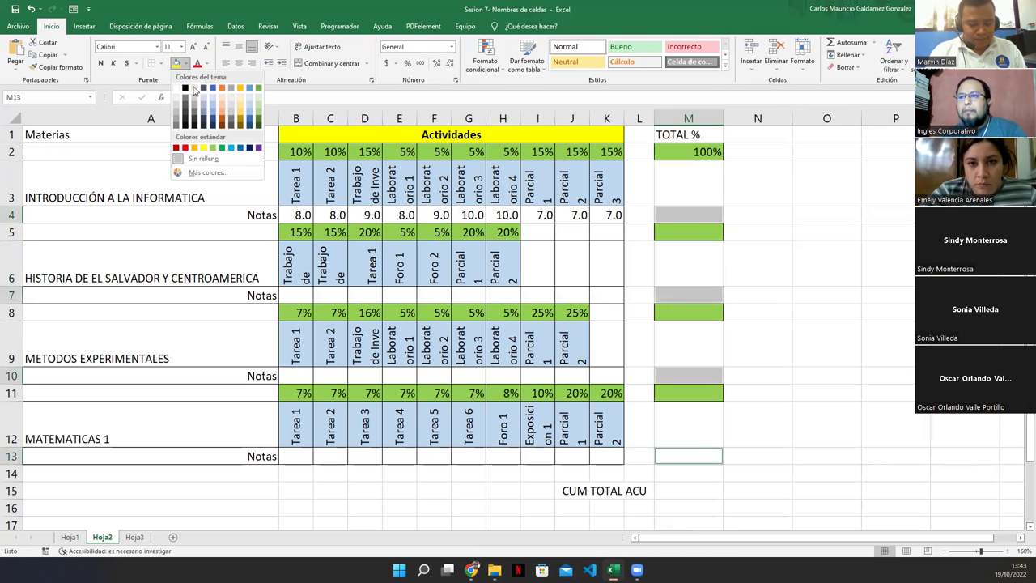
left_click(258, 148)
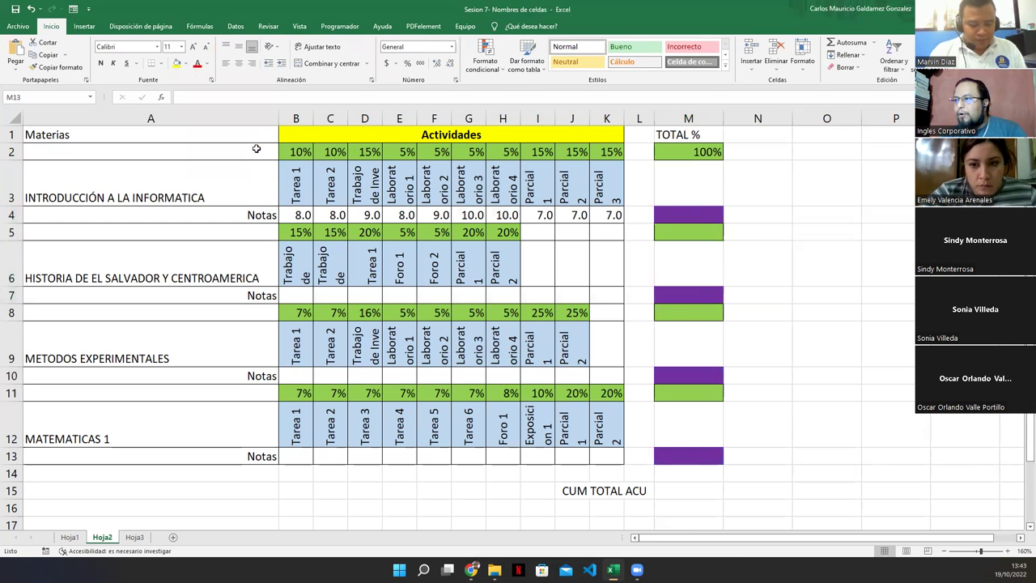
- Go through the four purple cells in column M, beside each subject's Notas row
left_click(672, 214)
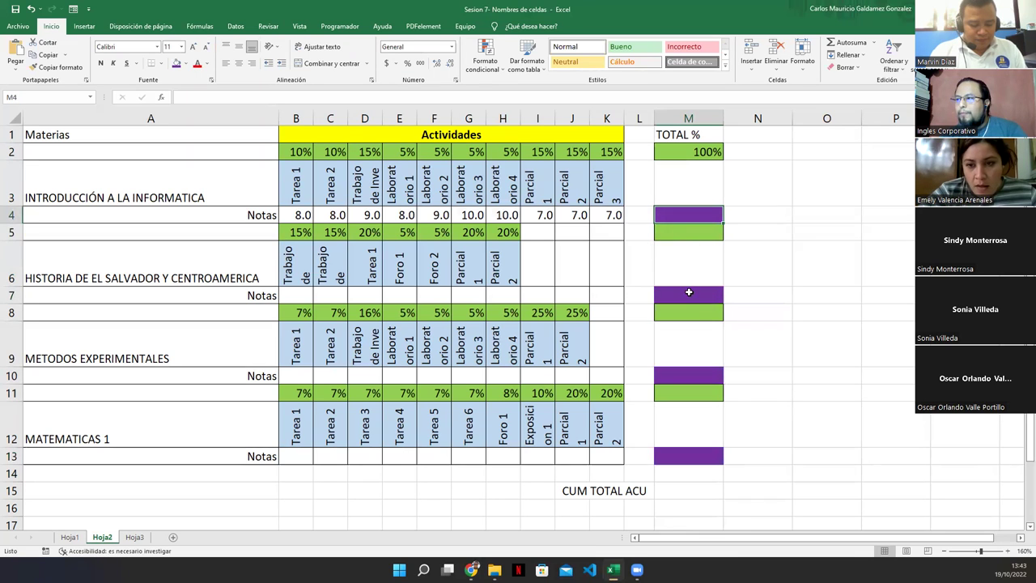
left_click(688, 456)
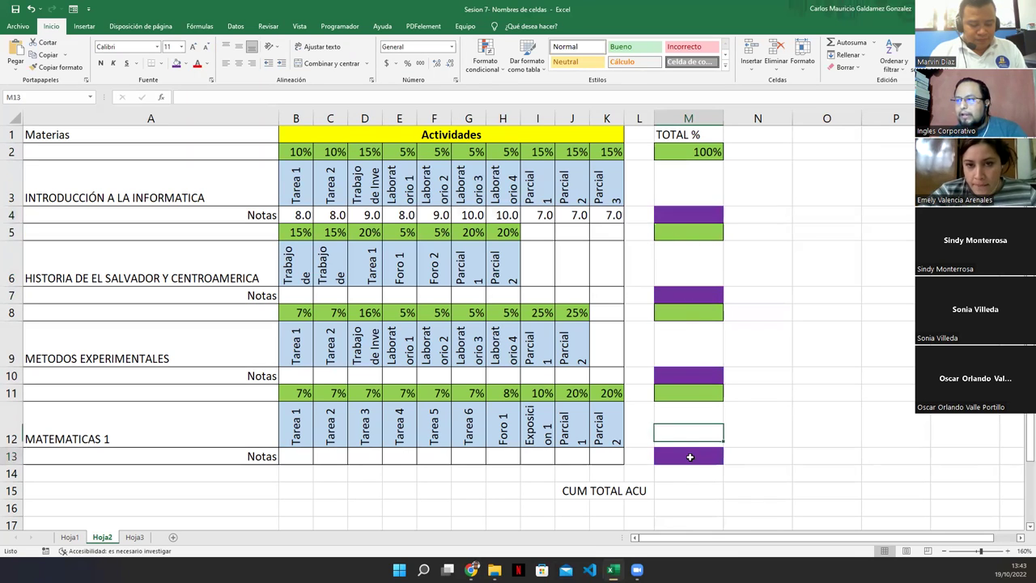
left_click(677, 377)
left_click(678, 293)
left_click(673, 210)
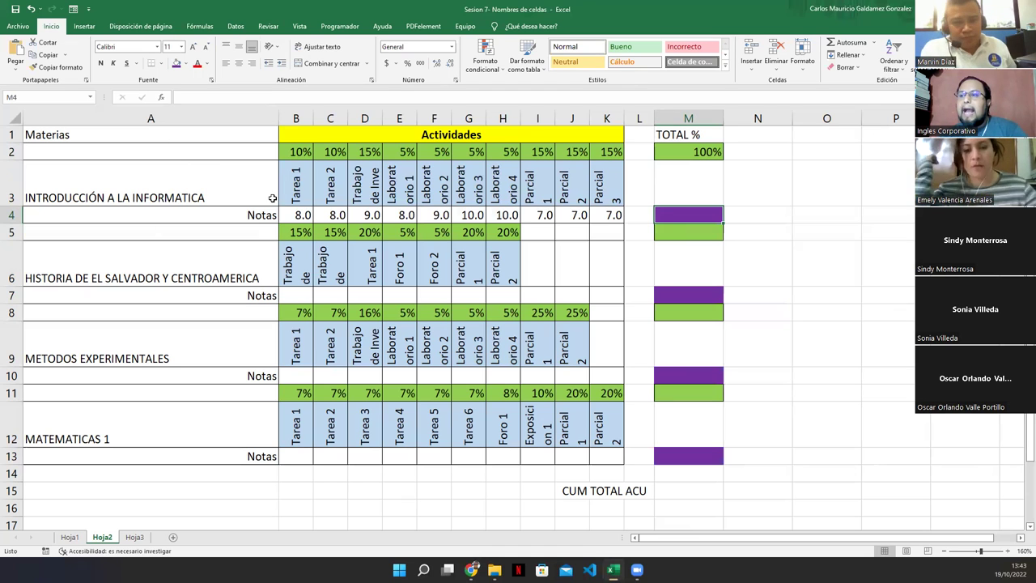
- Try to name the Tarea 1 grade cell B4 as TA1
left_click(296, 215)
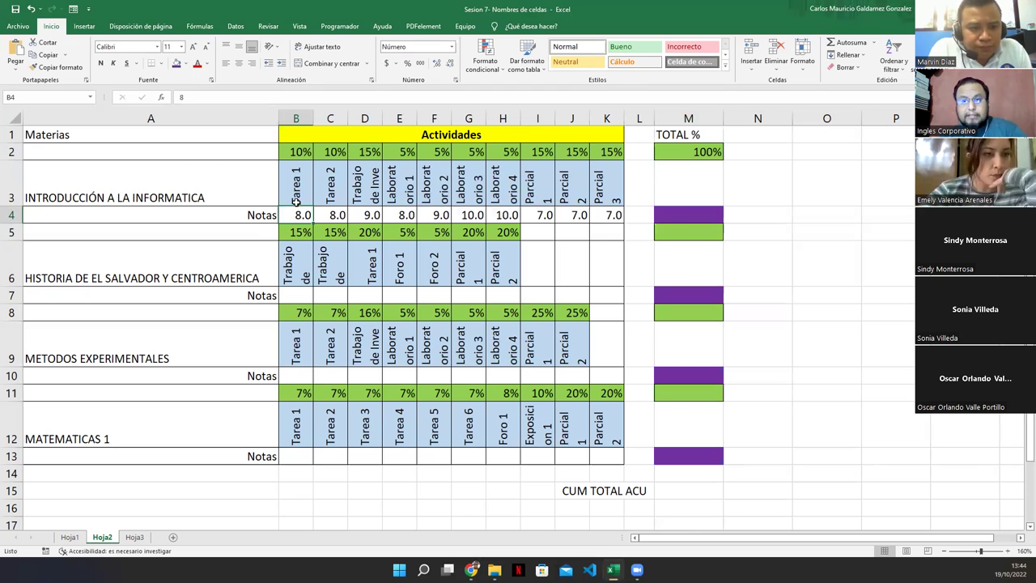
left_click(65, 98)
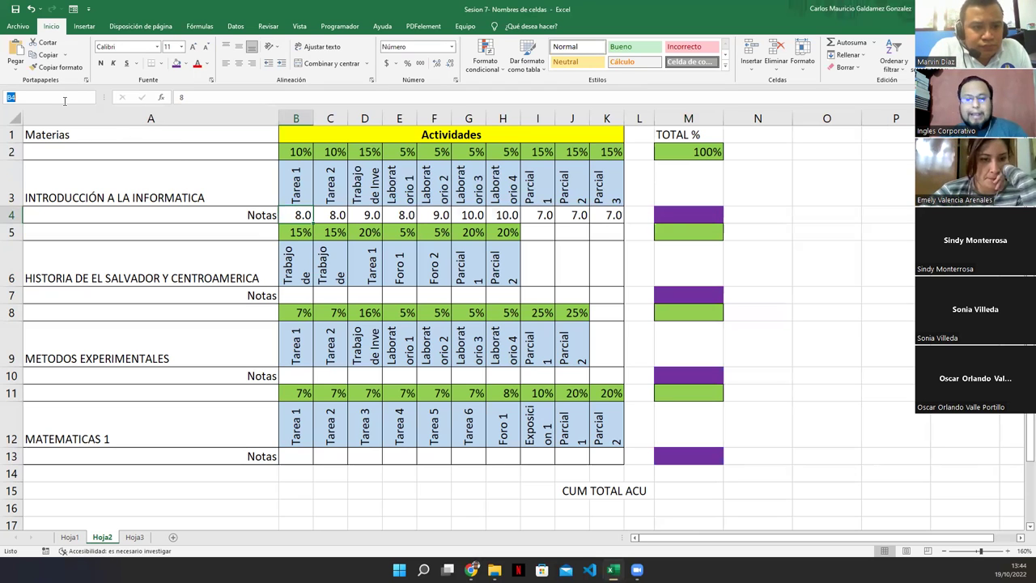
type("TA1")
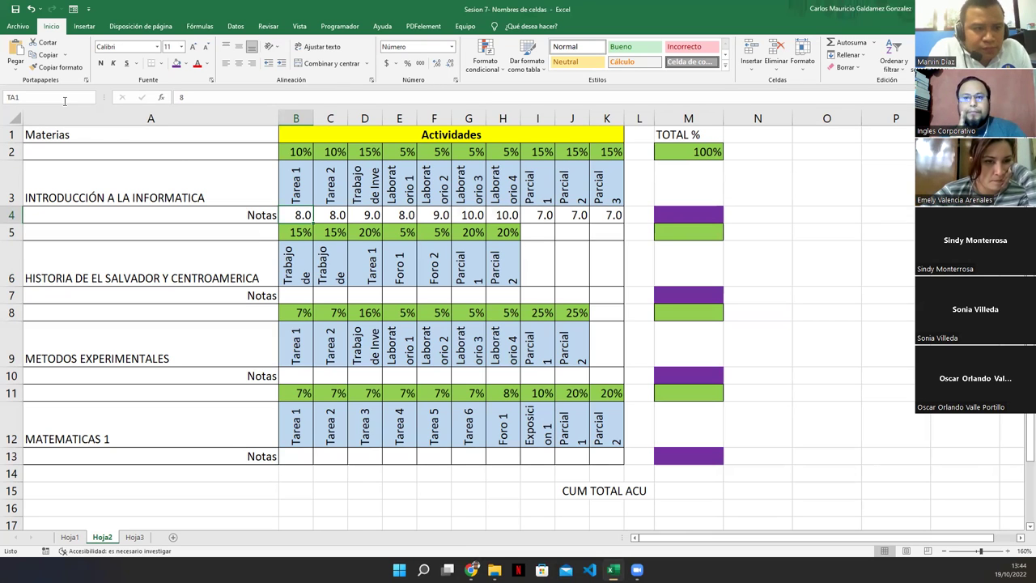
key("Return")
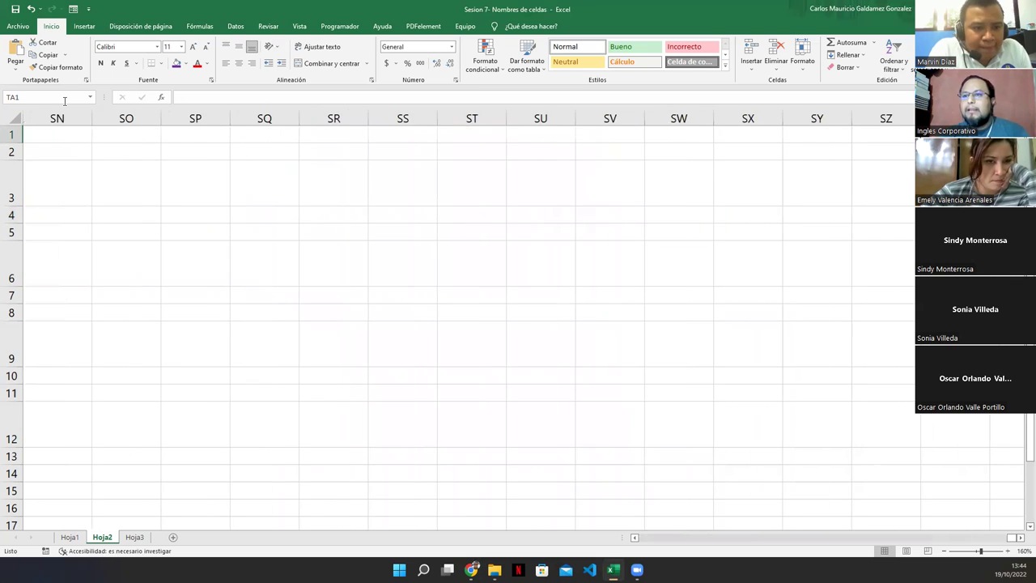
key("Left")
key("Left")
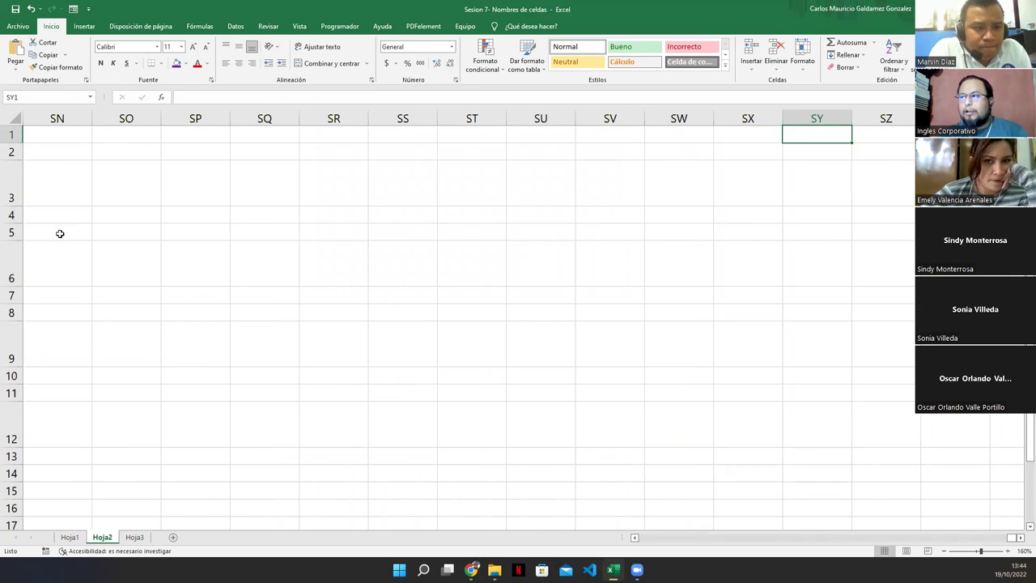
- Return to the grades table on Hoja2 and name the first subject's Tarea 1 grade cell B4 as TA_1
key("ctrl+Left")
key("ctrl+Page_Up")
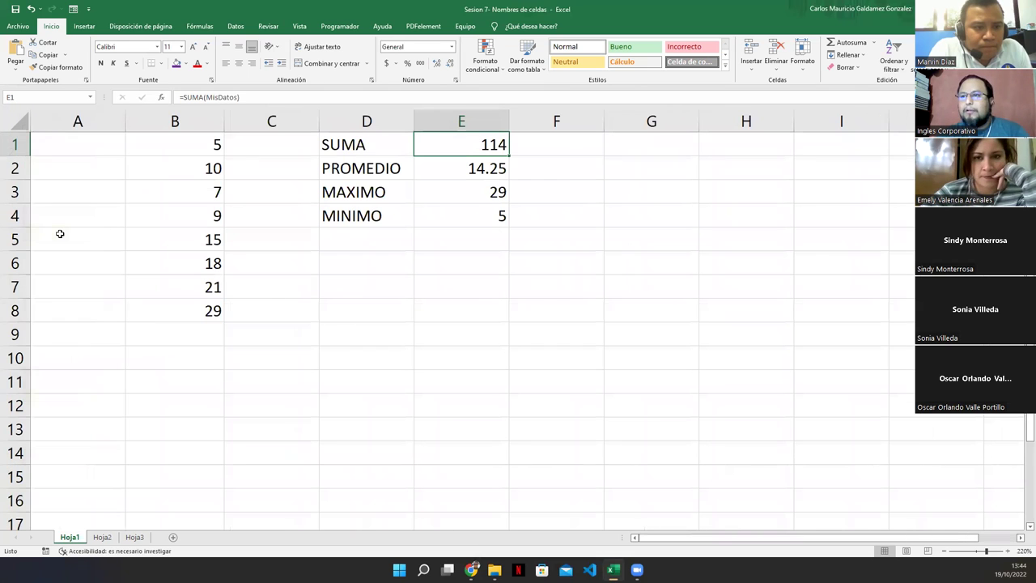
key("ctrl+Page_Down")
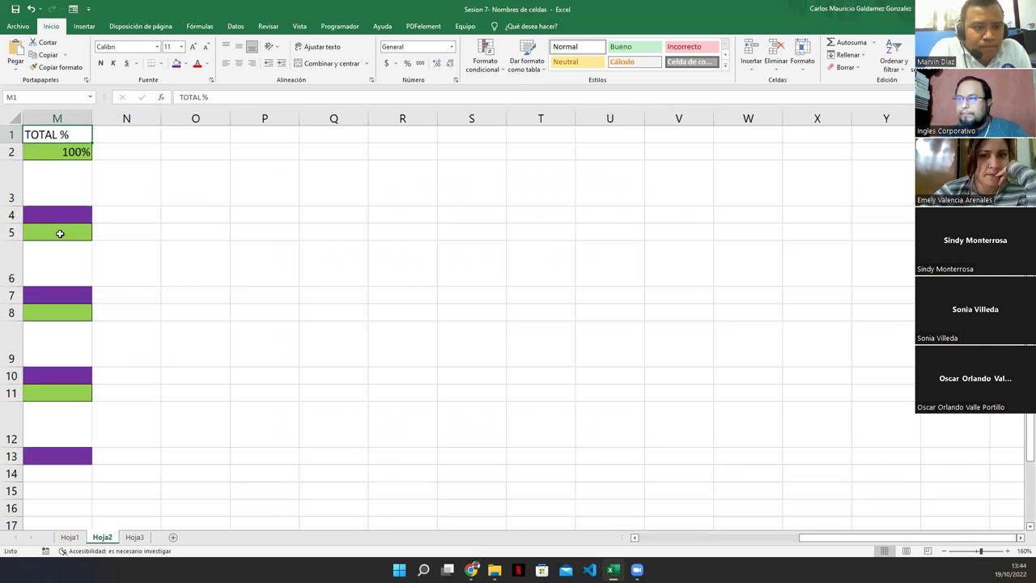
left_click(737, 541)
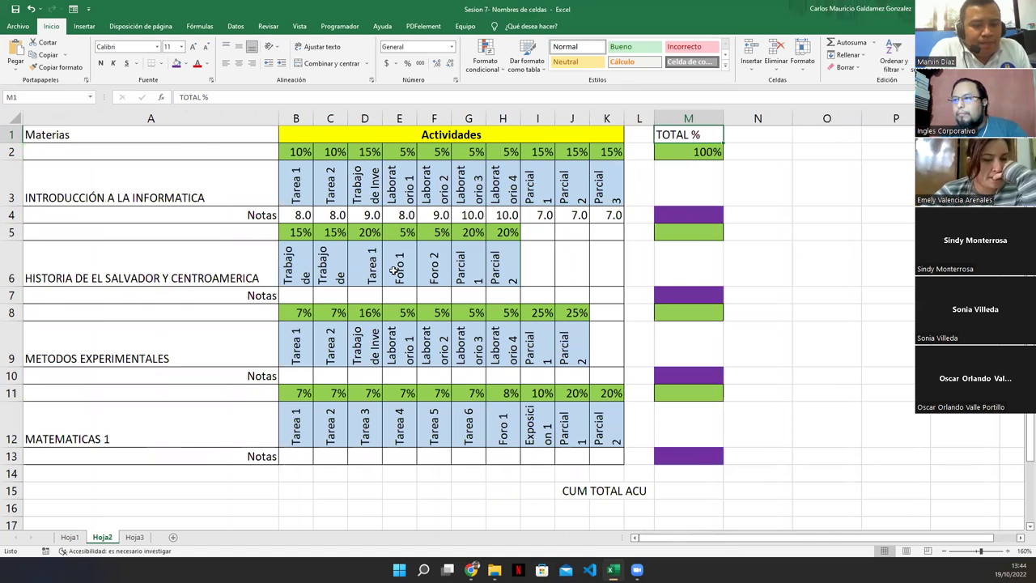
left_click(302, 216)
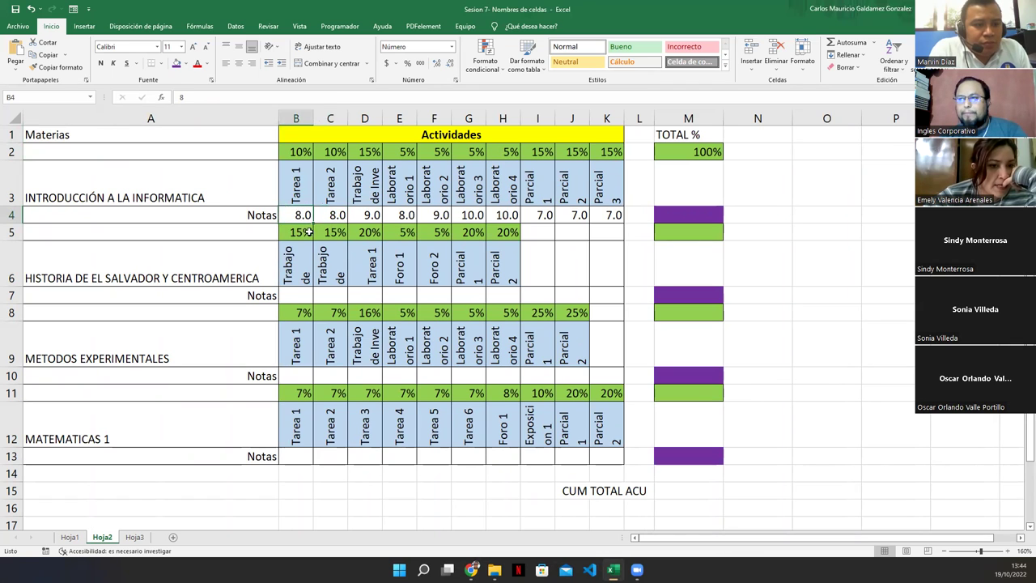
left_click(65, 98)
type("TA_1")
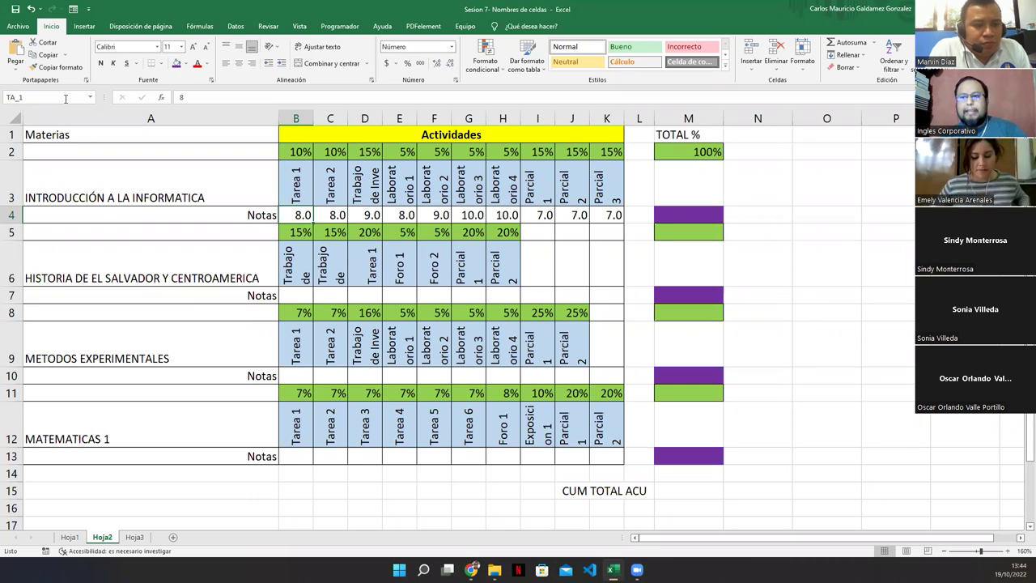
- Name the first subject's Tarea 2 grade cell C4 as TA_2
key("Right")
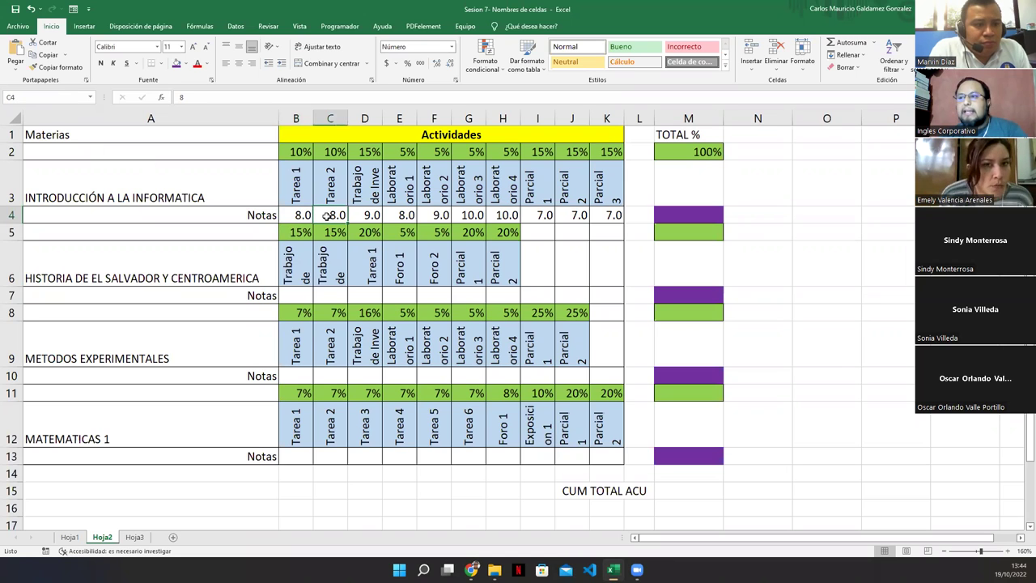
left_click(65, 94)
type("TA")
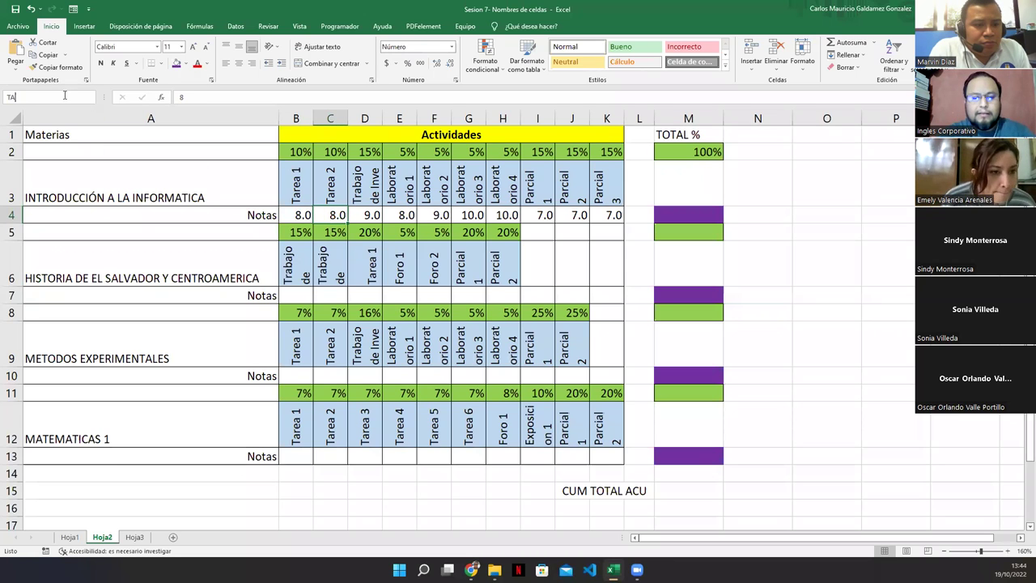
type("_2")
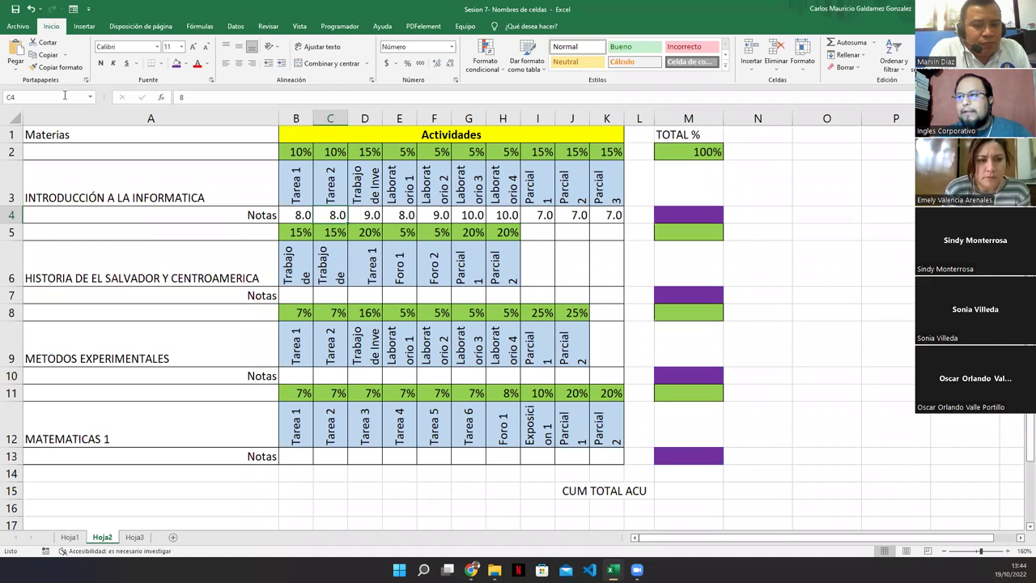
key("Return")
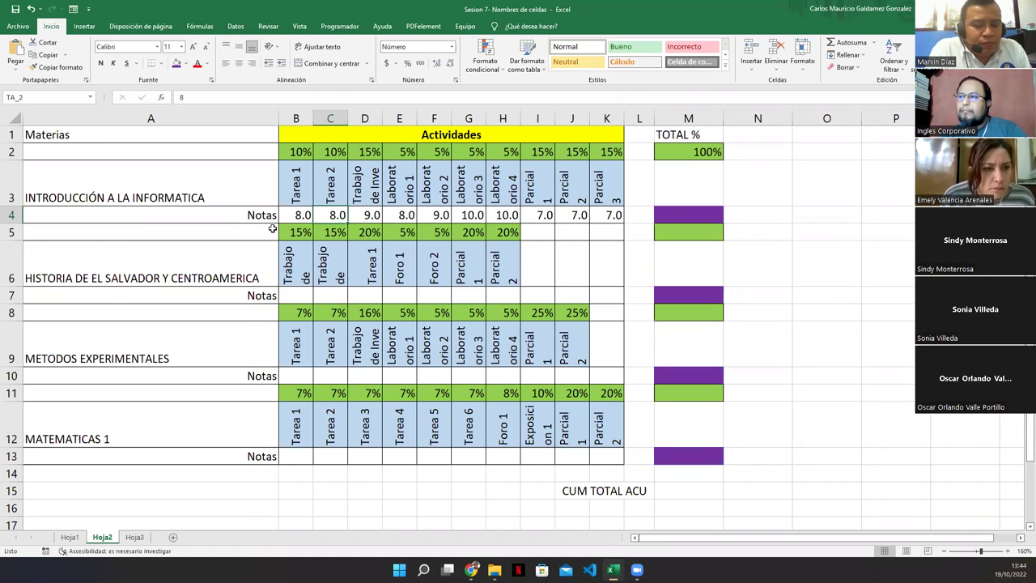
- Name the research work grade cell D4 of the first subject as TRA_1
left_click(359, 214)
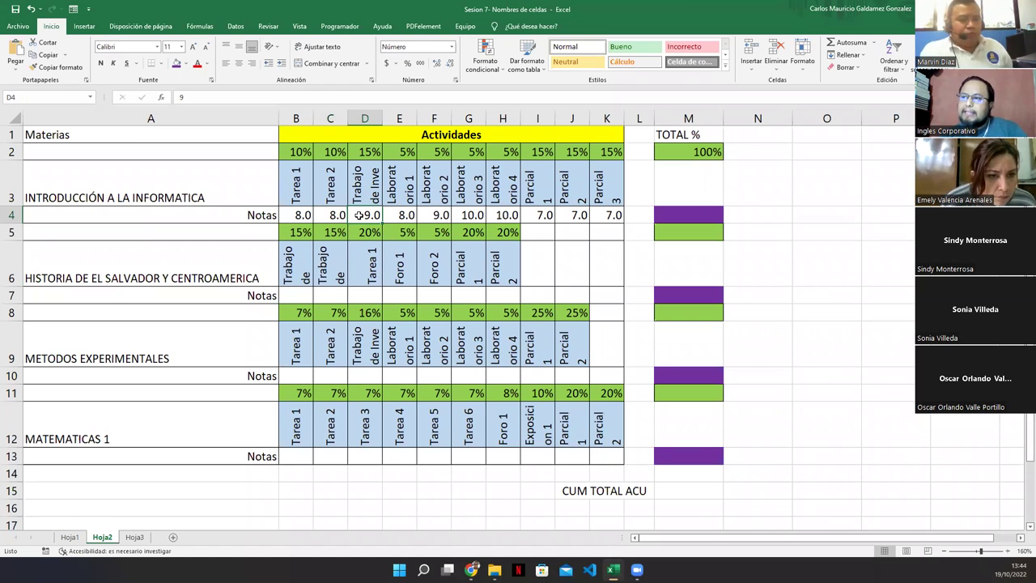
left_click(45, 98)
type("TR")
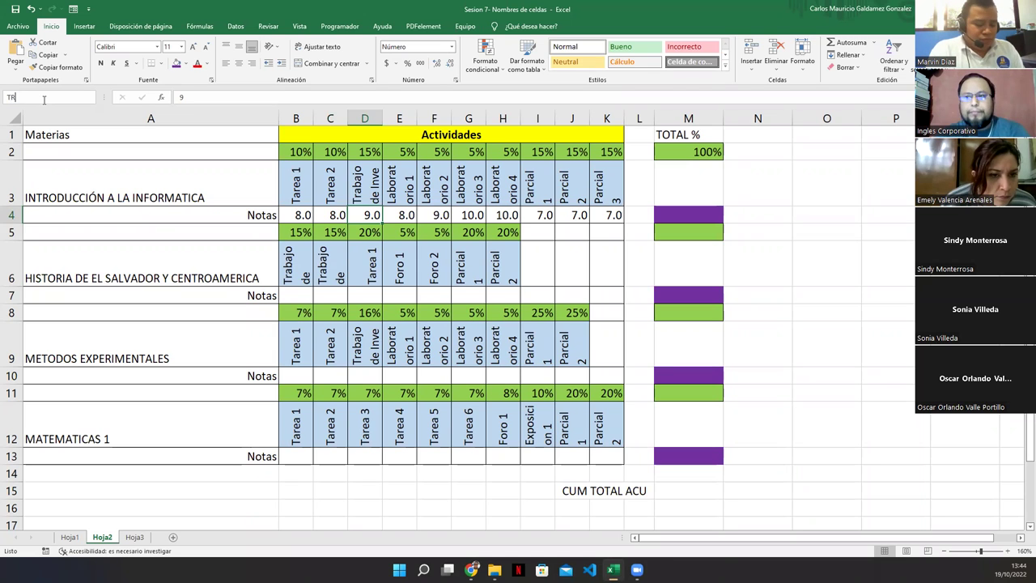
type("A_1")
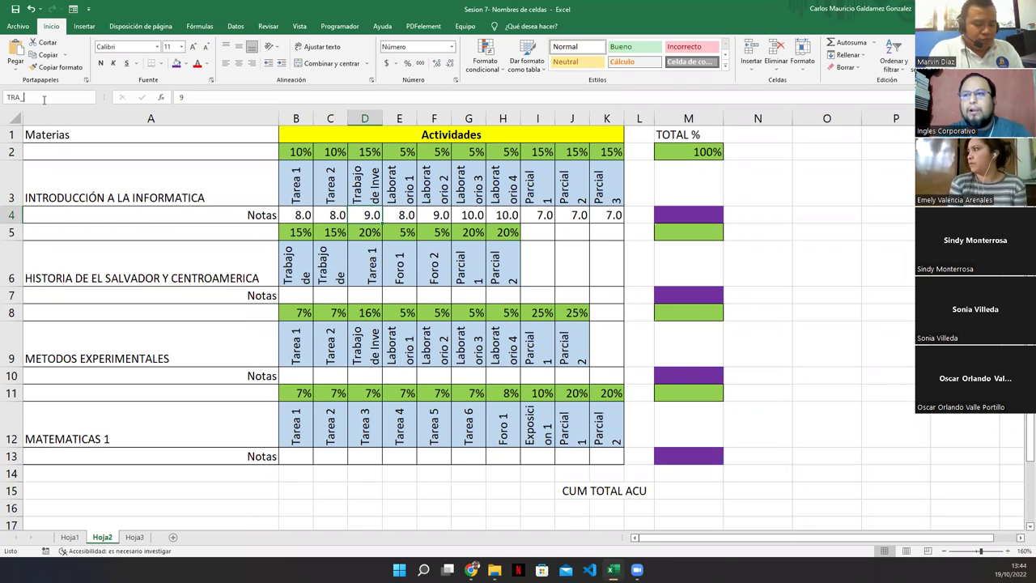
key("Return")
- Name the Laboratorio 1 grade cell E4 of the first subject as LAB_1
left_click_drag(402, 212, 486, 217)
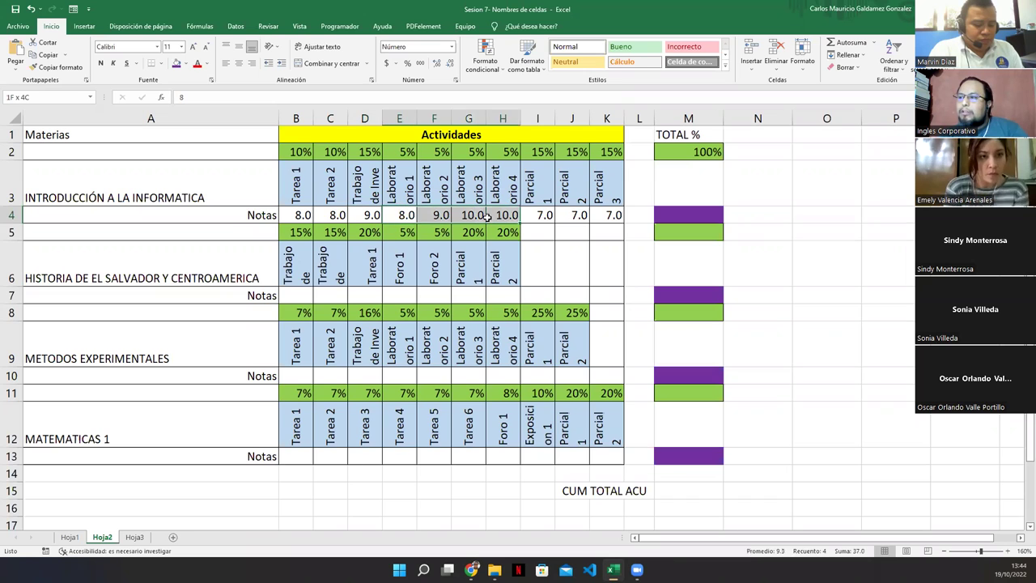
left_click(409, 218)
left_click(46, 96)
type("LAB_1")
key("Return")
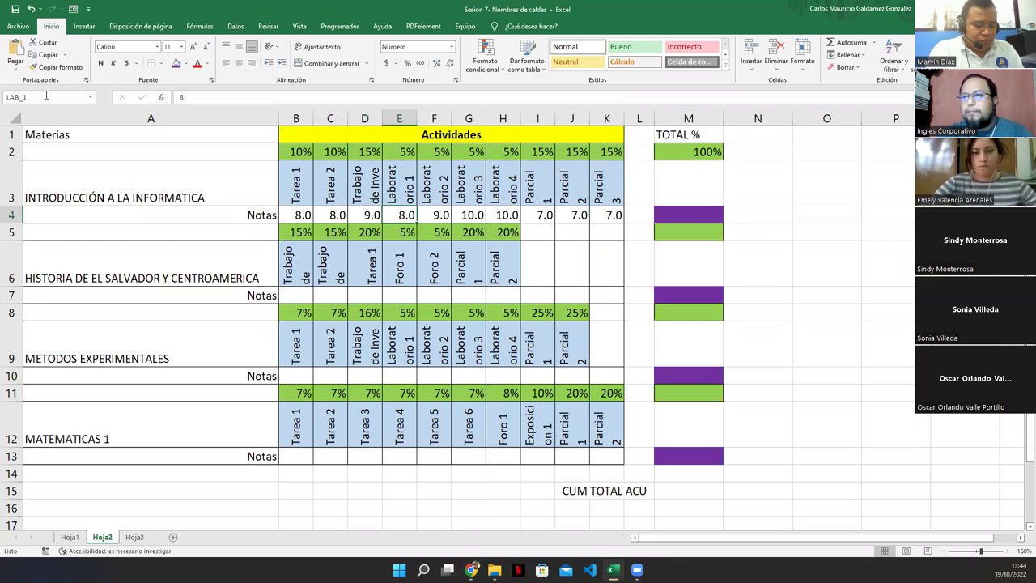
- Name the Laboratorio 2 grade cell F4 of the first subject as LAB_2
key("Right")
left_click(40, 96)
type("LAB2")
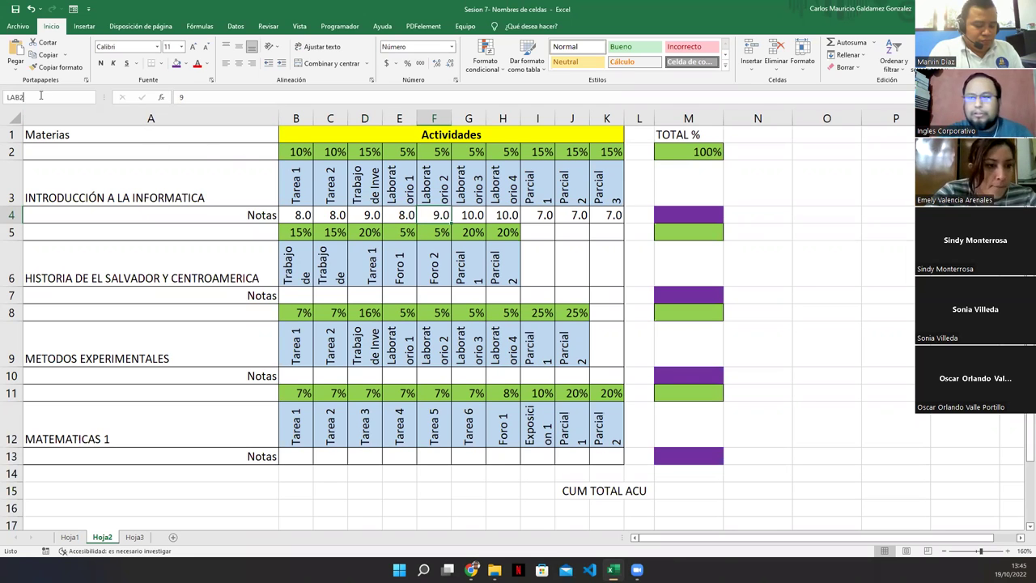
key("Left")
type("_")
key("Return")
- Name the Laboratorio 3 and Laboratorio 4 grade cells G4 and H4 as LAB_3 and LAB_4
key("Right")
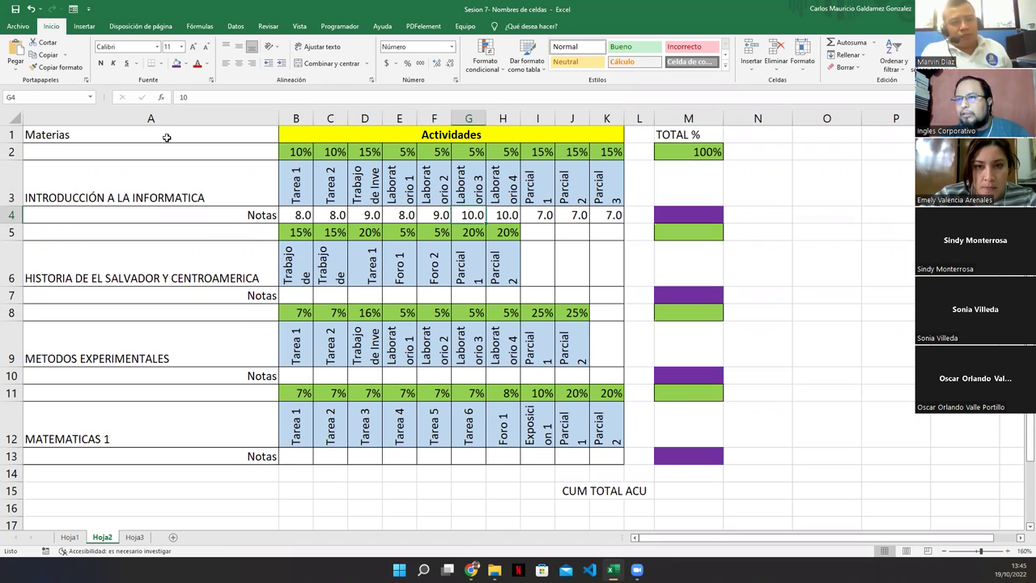
left_click(44, 95)
type("LAB_3")
key("Return")
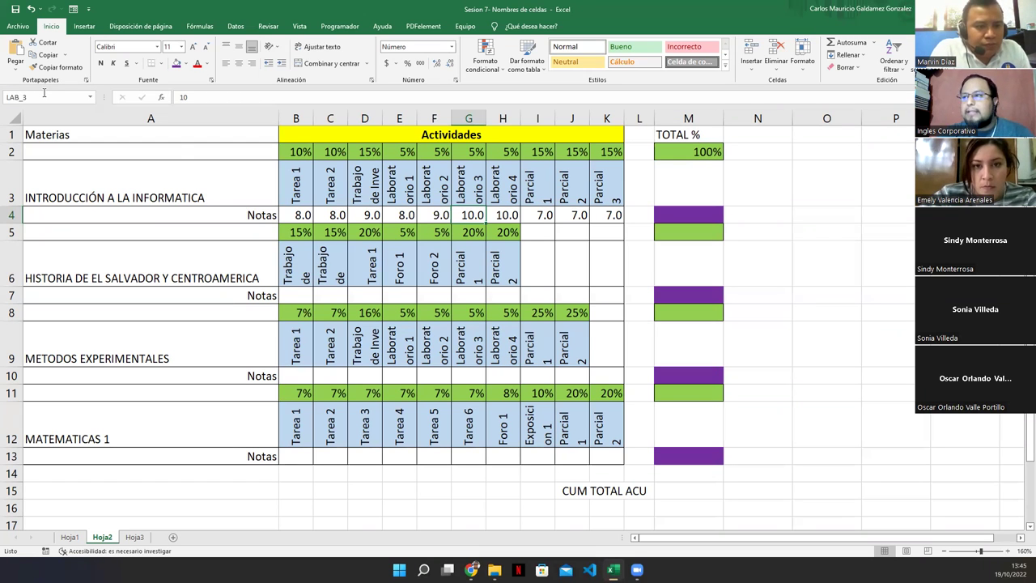
left_click(492, 217)
left_click(54, 97)
type("LAB_4")
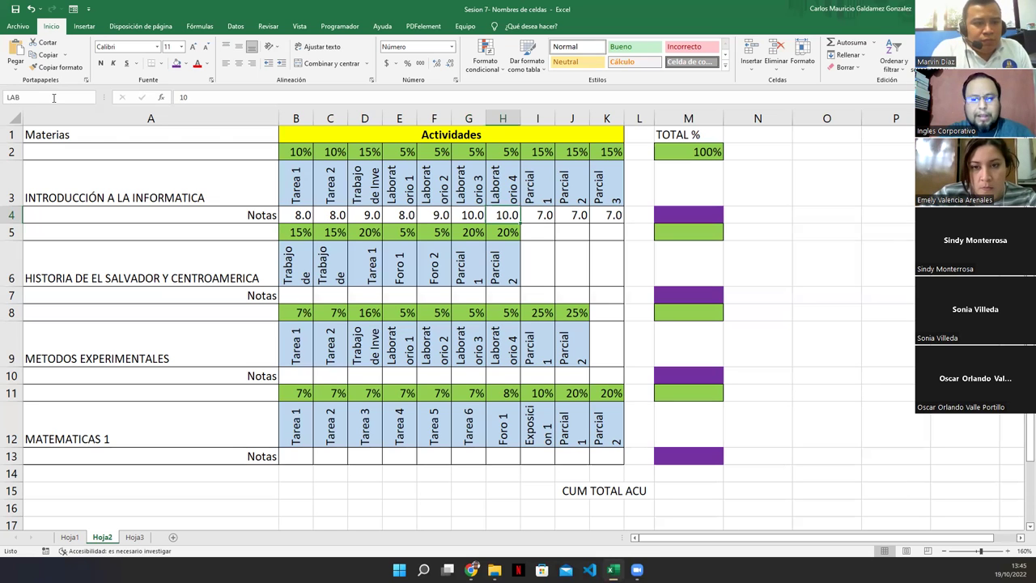
key("Return")
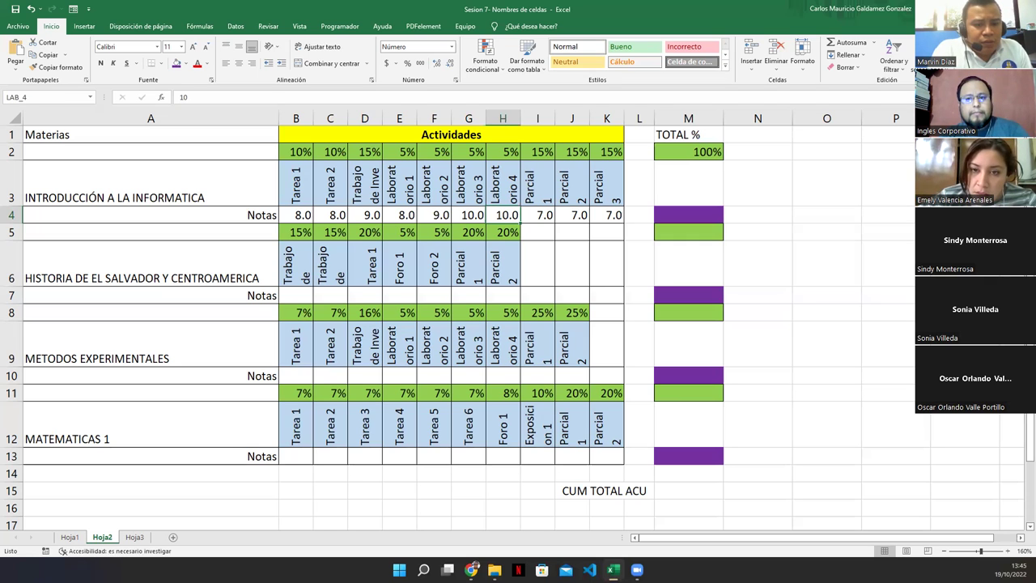
- Check the names assigned to the first subject's grade cells B4 through H4, one by one
left_click(299, 216)
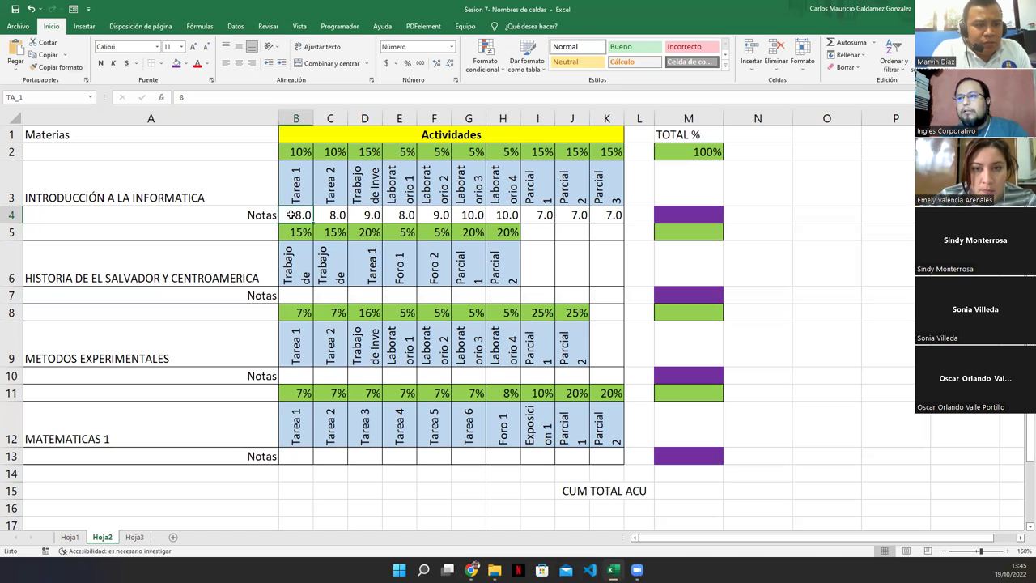
left_click(338, 215)
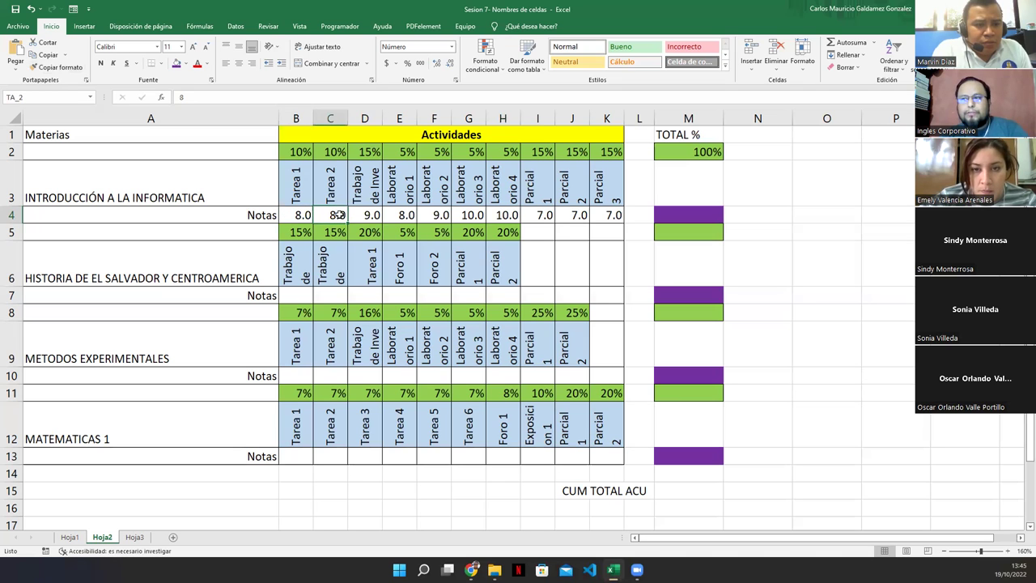
left_click(357, 215)
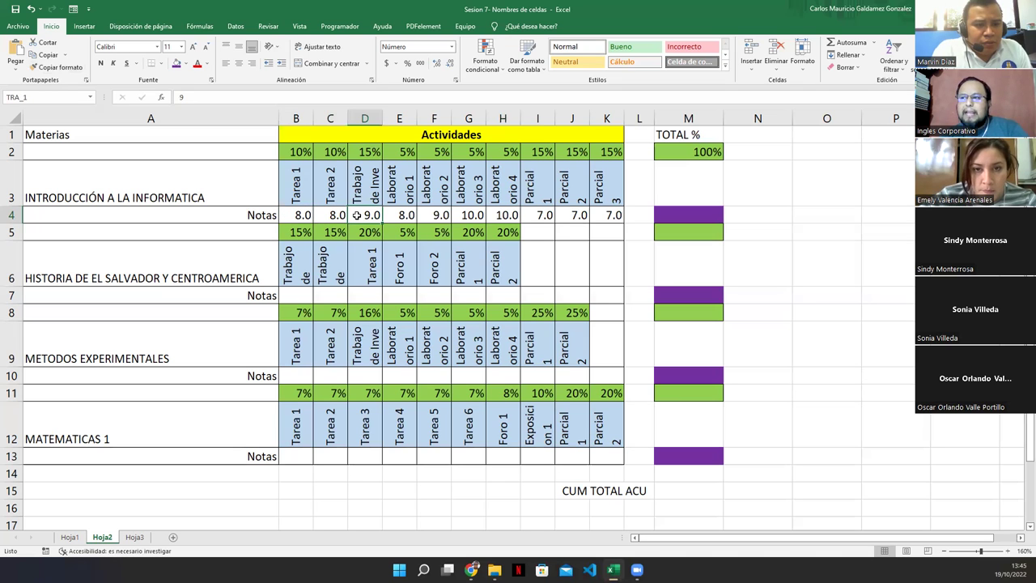
left_click(405, 215)
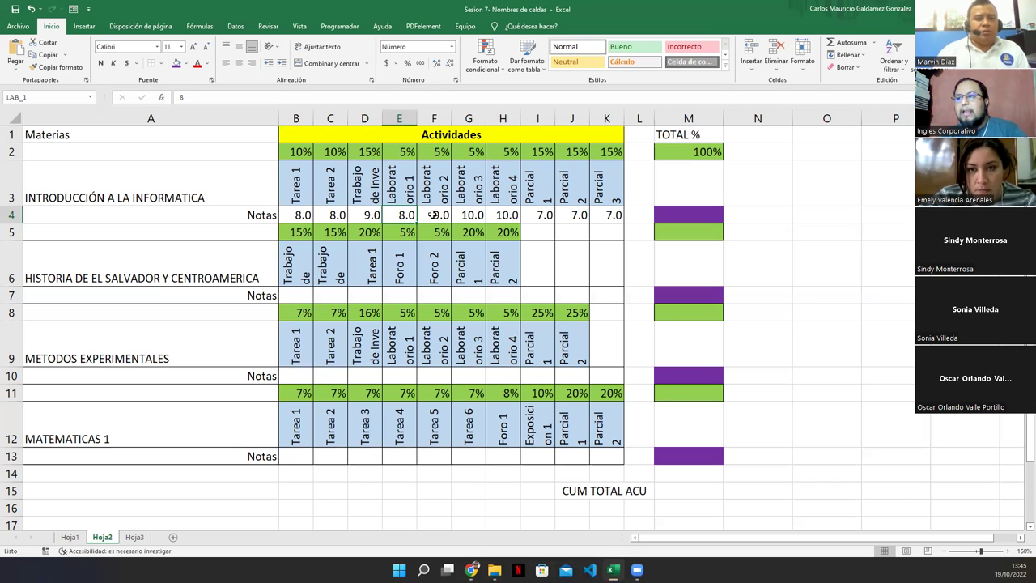
left_click(434, 215)
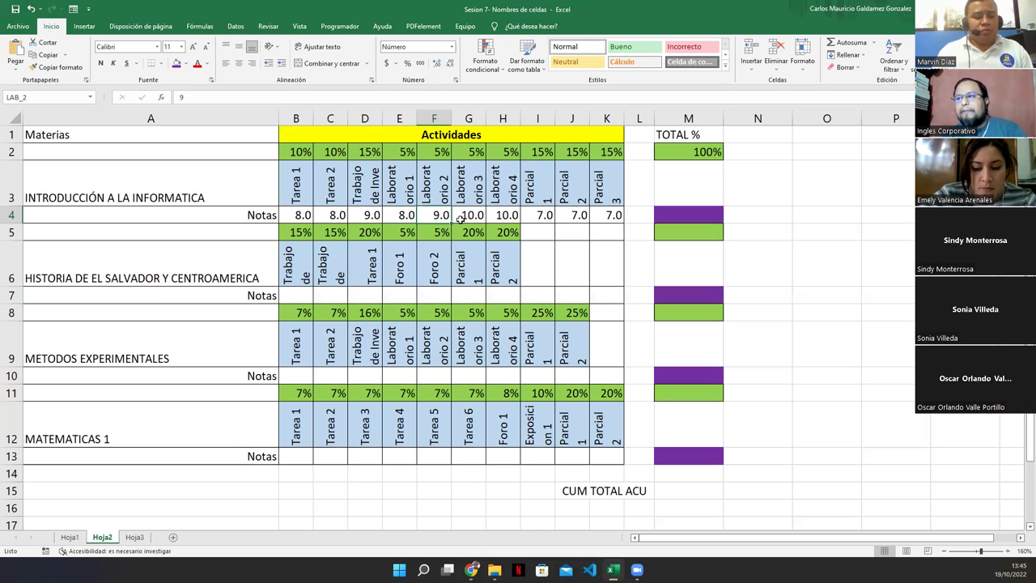
left_click(472, 219)
left_click(492, 216)
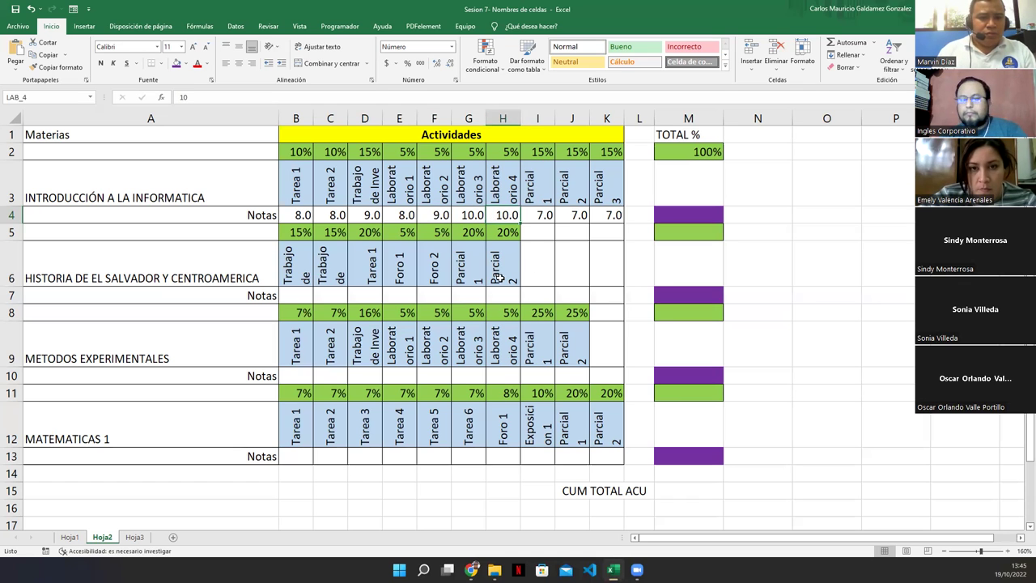
- Name the Parcial 1, 2 and 3 grade cells I4, J4 and K4 as PAR_1, PAR_2 and PAR_3
left_click(539, 218)
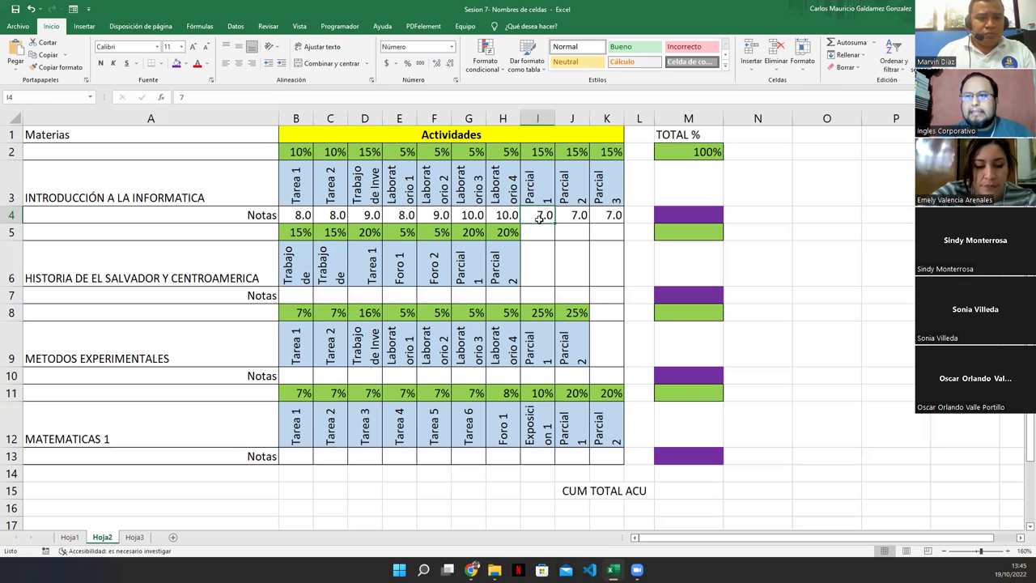
left_click(68, 96)
type("PAR_1")
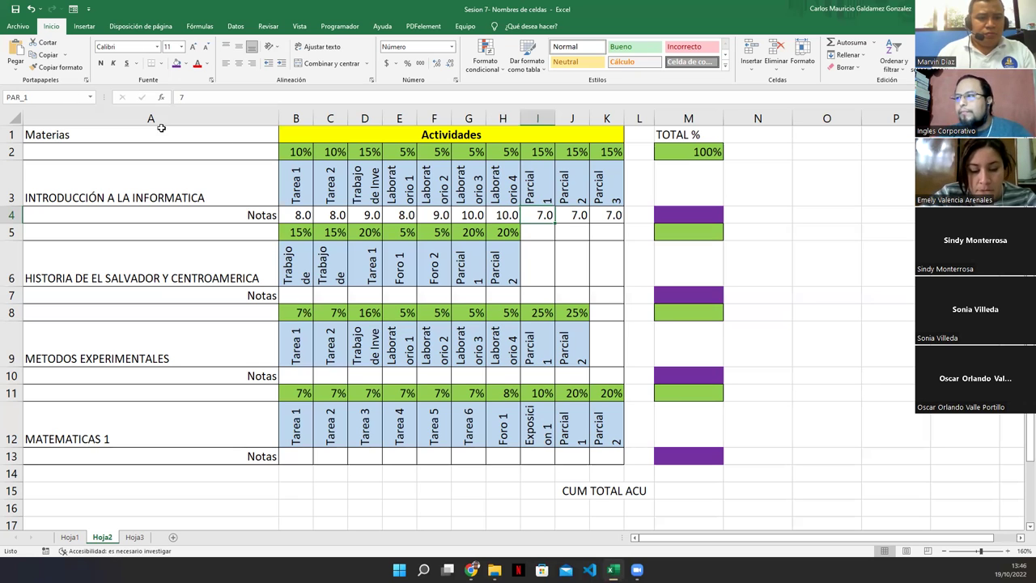
left_click(569, 212)
left_click(78, 94)
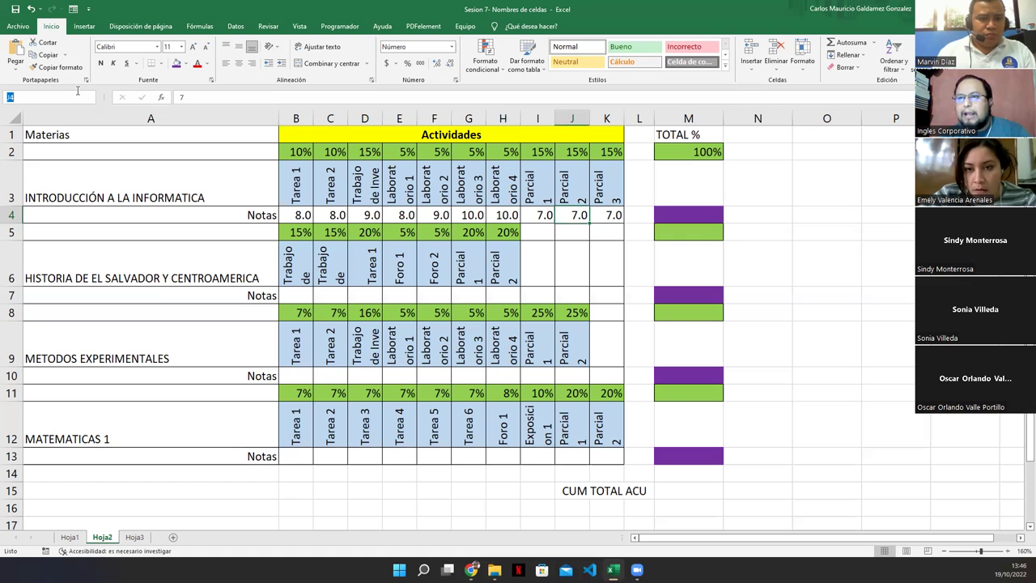
type("PAR_2")
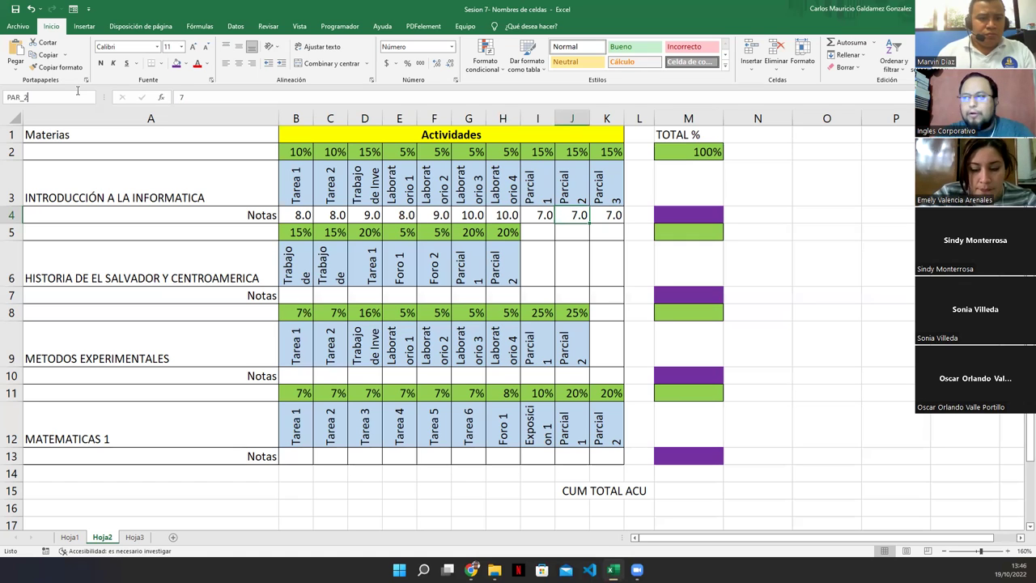
left_click(613, 214)
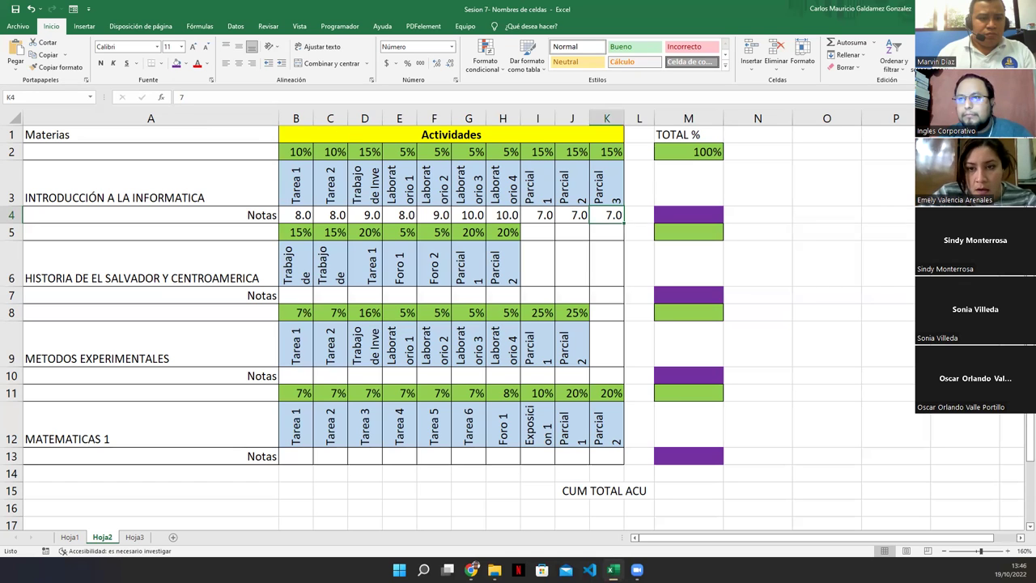
left_click(46, 94)
type("PAR_3")
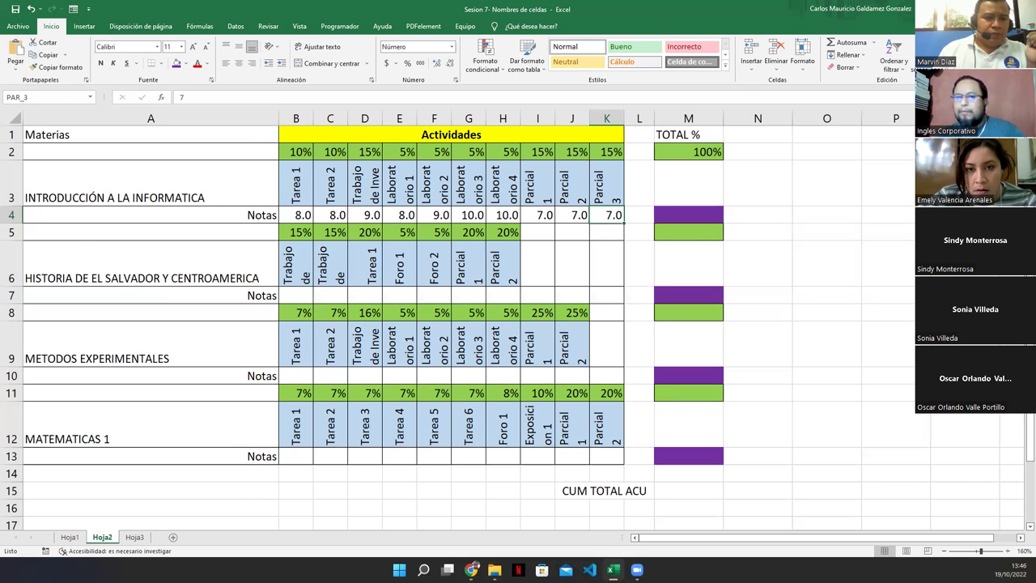
- Switch to a blank Notepad note beside the grades table and list the names TA_1, TA_2 and TRA_1 on separate lines
left_click(399, 570)
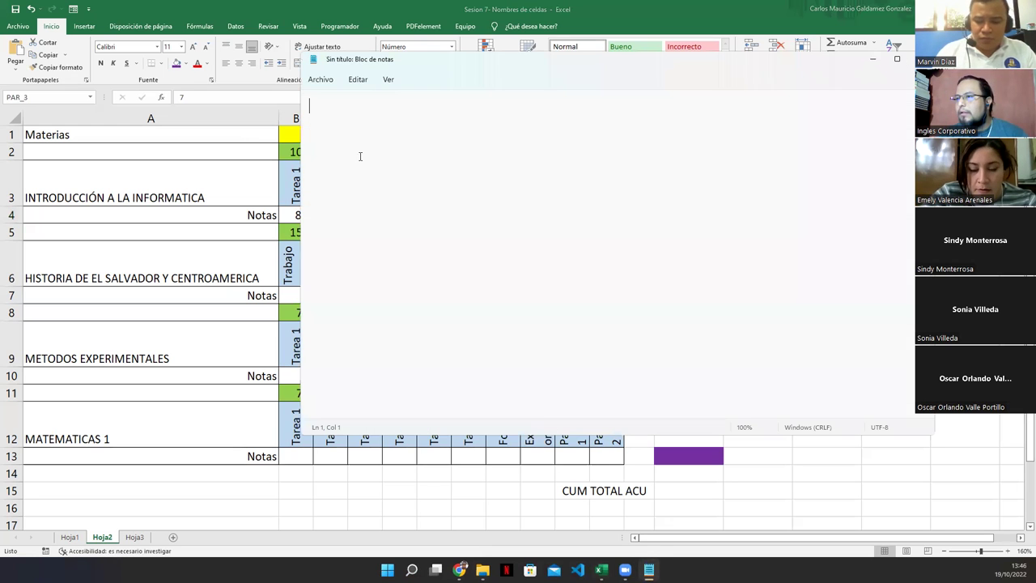
left_click_drag(296, 152, 652, 152)
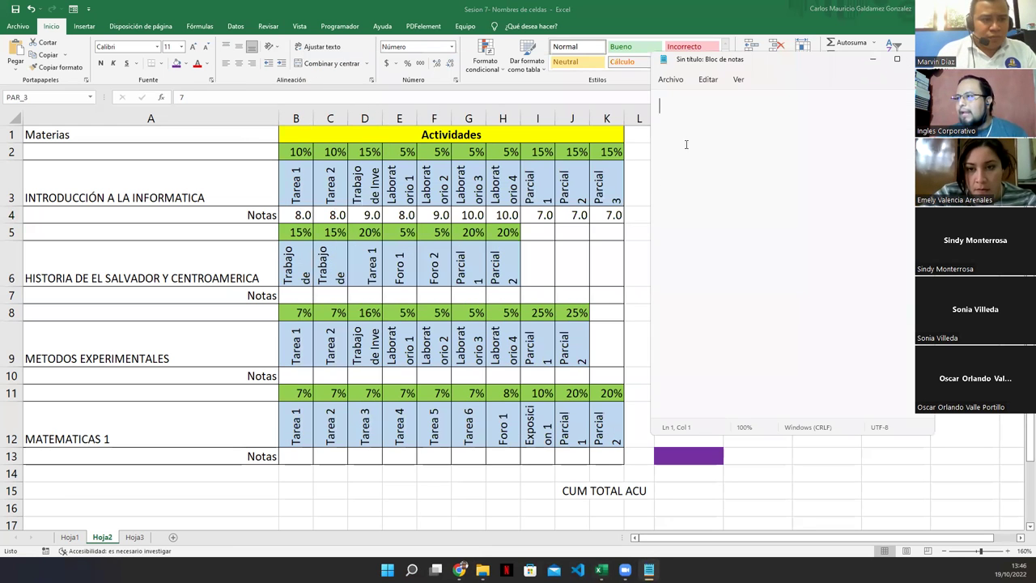
type("TA_1")
key("Return")
type("TA_2")
key("Return")
type("TRA_1 ")
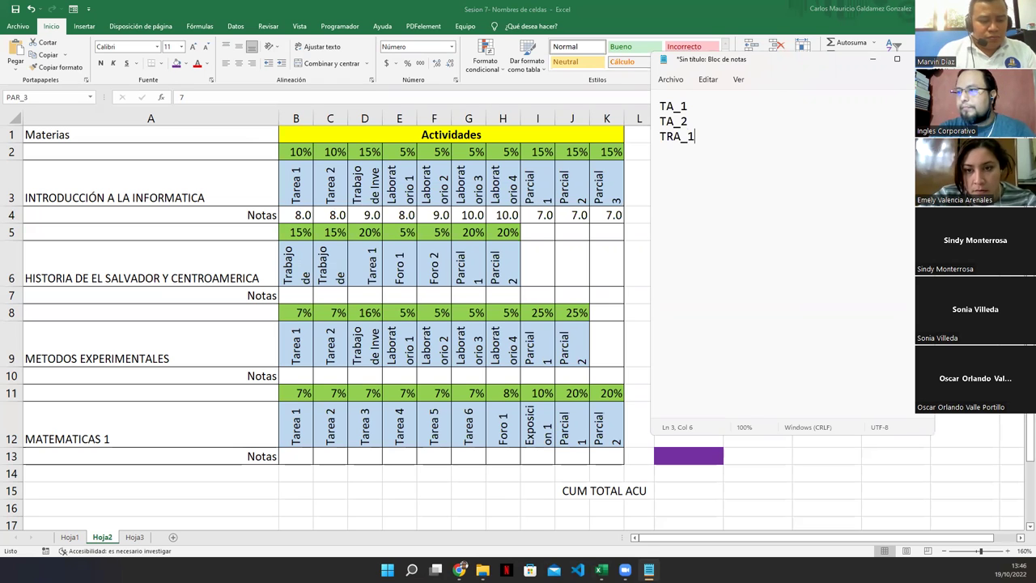
- Add LAB_1 below TRA_1 in the note and duplicate it onto three more lines
type("LAB")
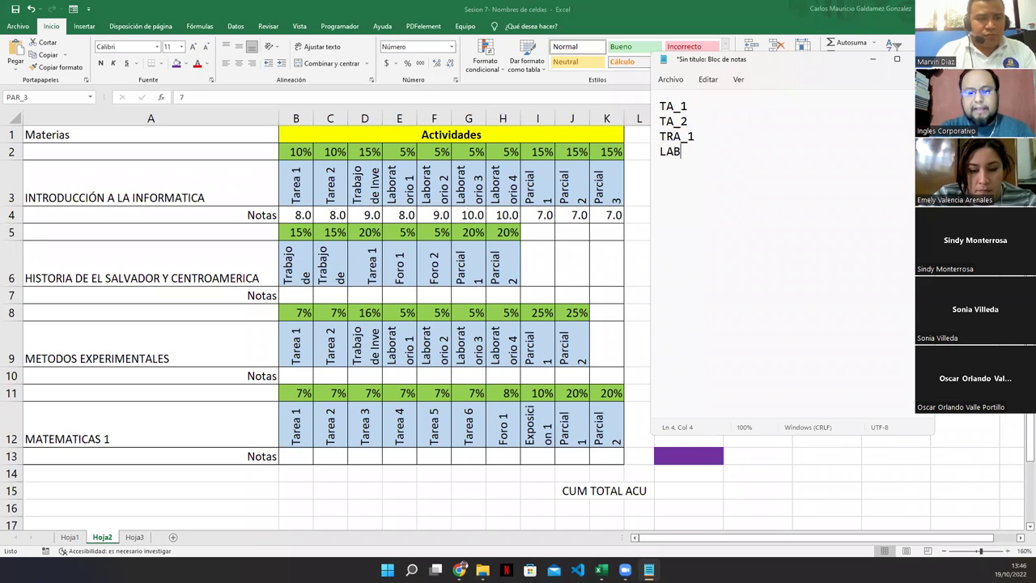
type("_1")
key("shift+Home")
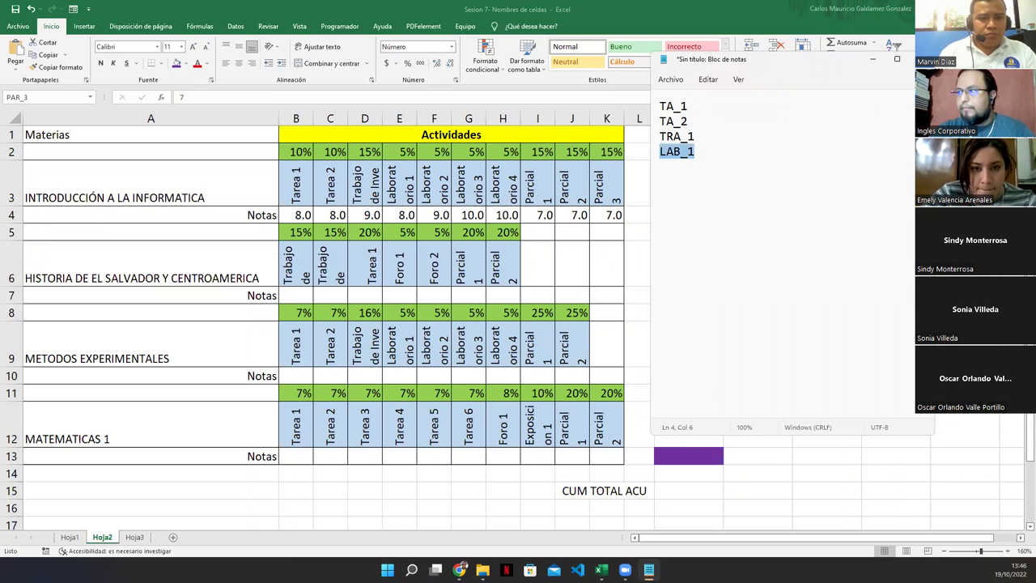
key("ctrl+c")
key("End")
key("Return")
key("ctrl+v")
key("Return")
key("ctrl+v")
key("Return")
key("ctrl+v")
- Renumber the three duplicated lab lines as LAB_2, LAB_3 and LAB_4
key("Up")
key("Up")
key("BackSpace")
type("2")
key("Down")
key("BackSpace")
type("3")
key("Down")
key("BackSpace")
type("4 ")
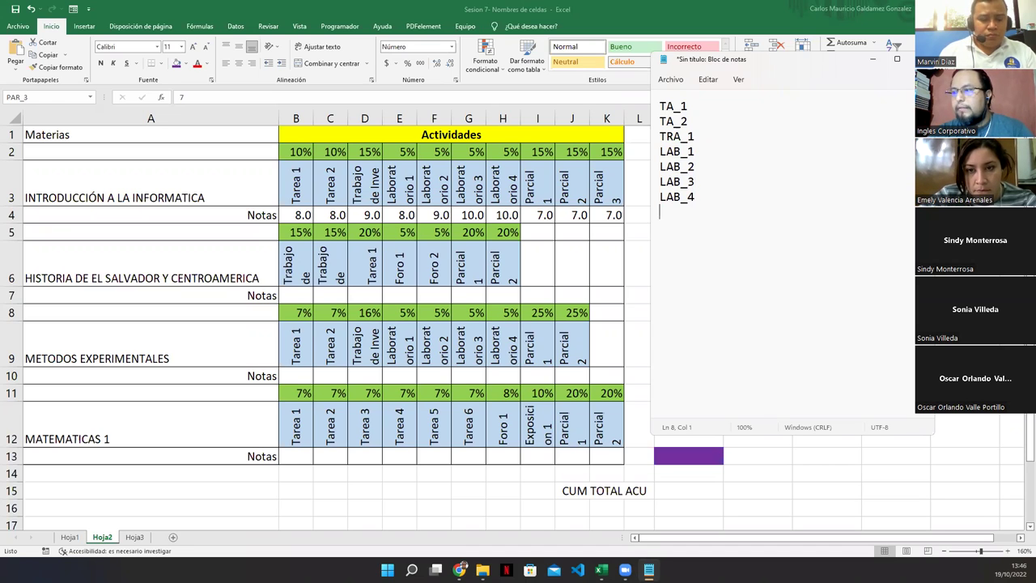
- Add the names PAR_1, PAR_2 and PAR_3 on separate lines at the end of the list
type("PAR_1")
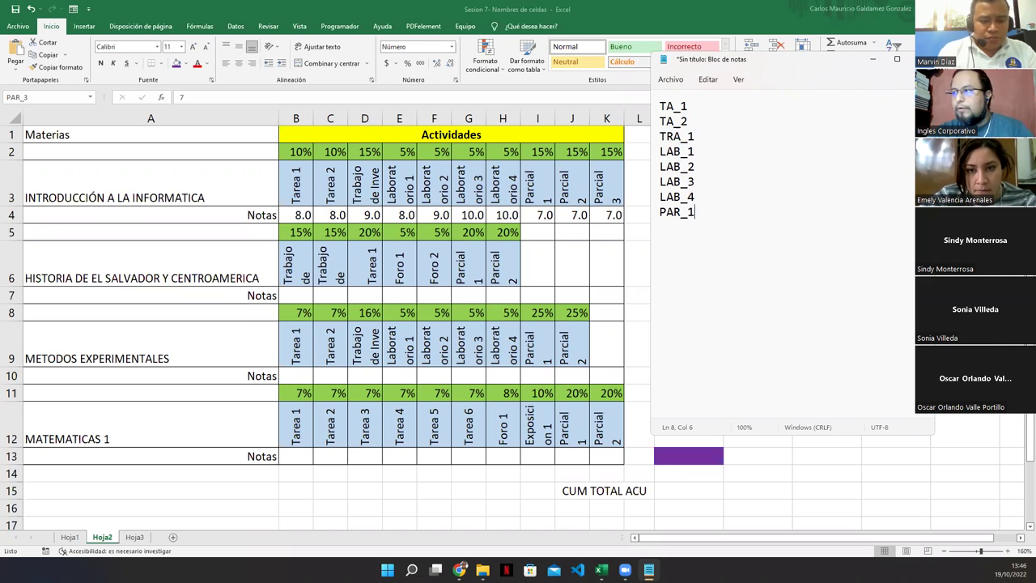
key("shift+Home")
key("ctrl+c")
key("End")
key("Return")
key("ctrl+v")
key("BackSpace")
type("2")
key("Return")
key("ctrl+v")
key("BackSpace")
type("3")
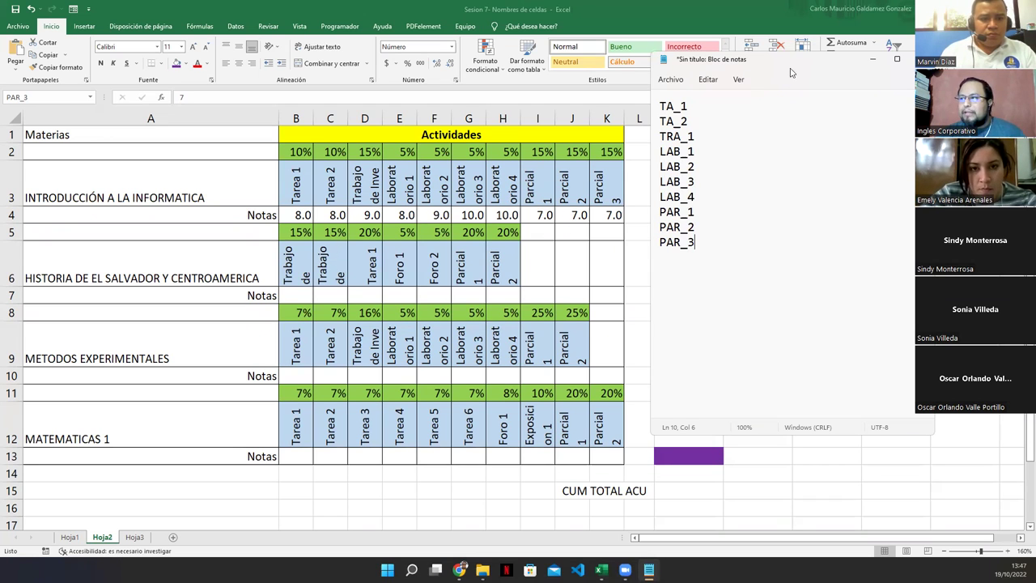
- Move the note clear of the TOTAL % column and start the formula =TA_1*b2 on a new line below the names
left_click_drag(770, 67, 848, 83)
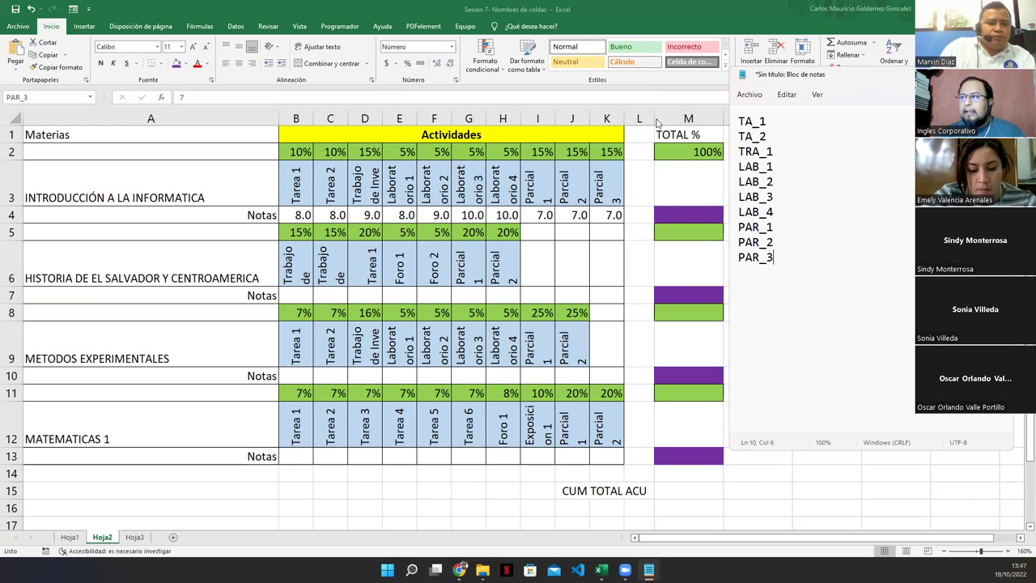
left_click_drag(767, 121, 739, 121)
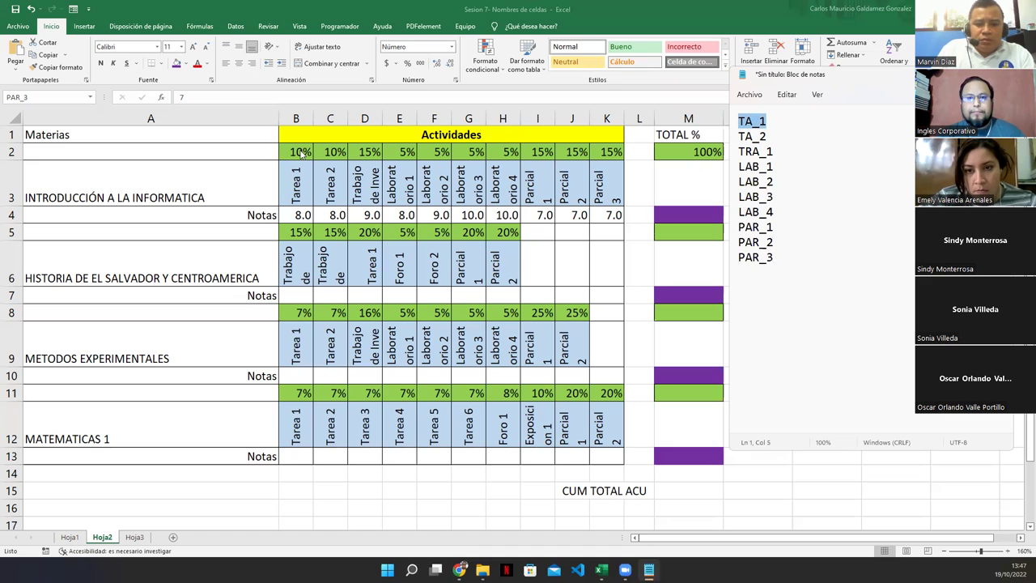
left_click(752, 301)
key("End")
key("Return")
type("=")
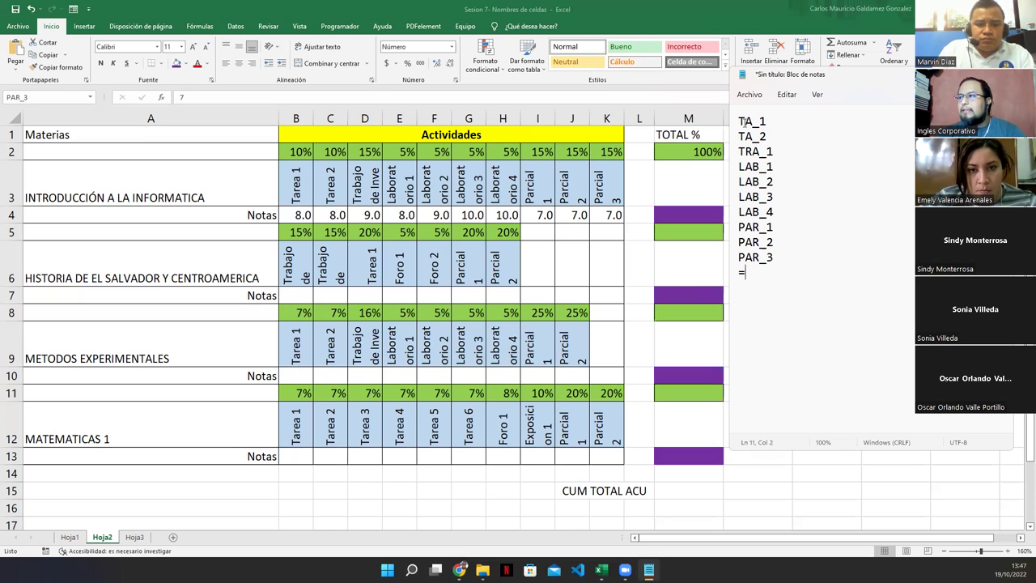
left_click_drag(737, 121, 767, 122)
left_click(760, 276)
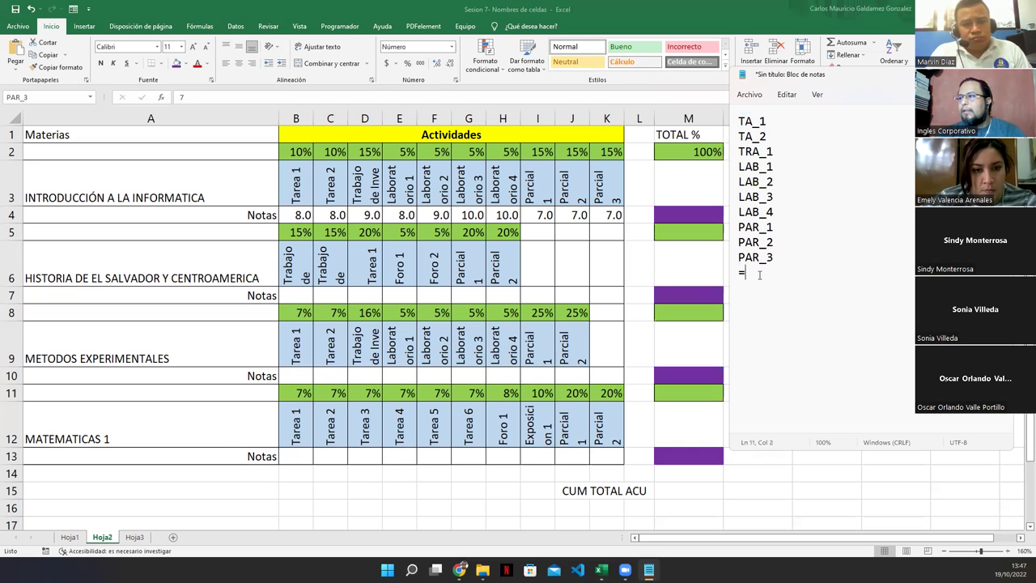
key("ctrl+v")
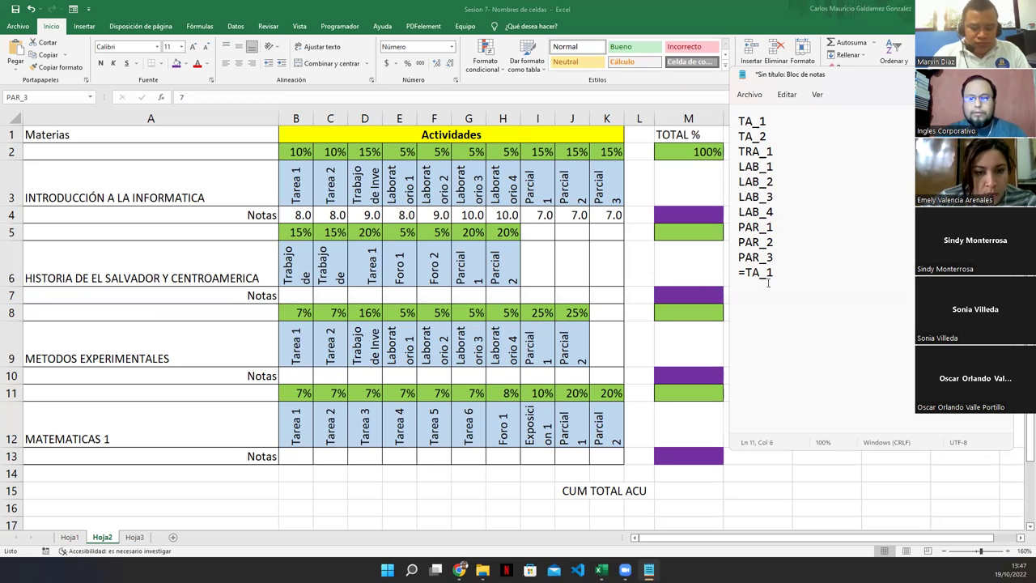
type("*b2")
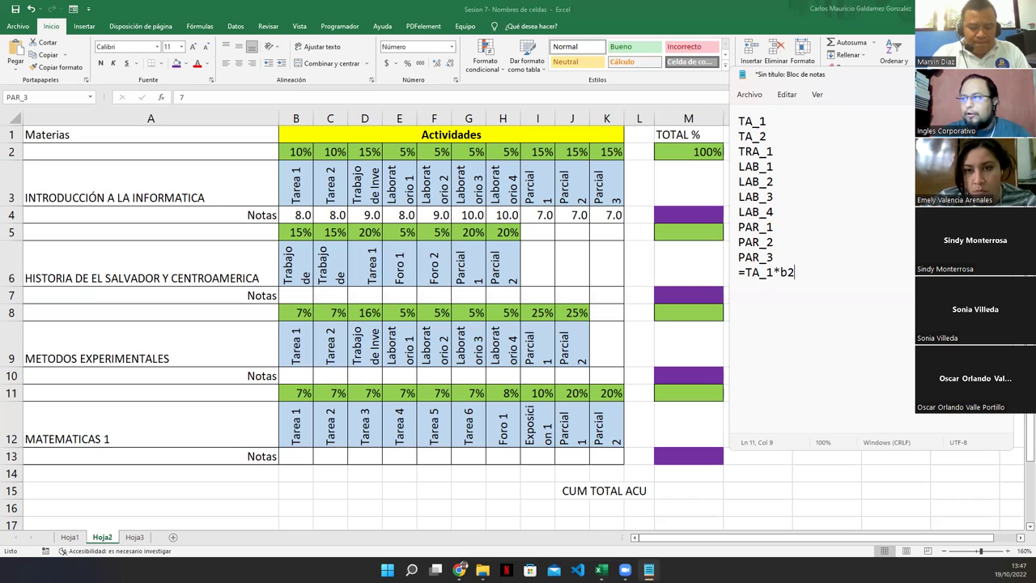
- Extend the formula in the note with the second task's weighted term, +TA_2*c2
type("_")
key("BackSpace")
type("+")
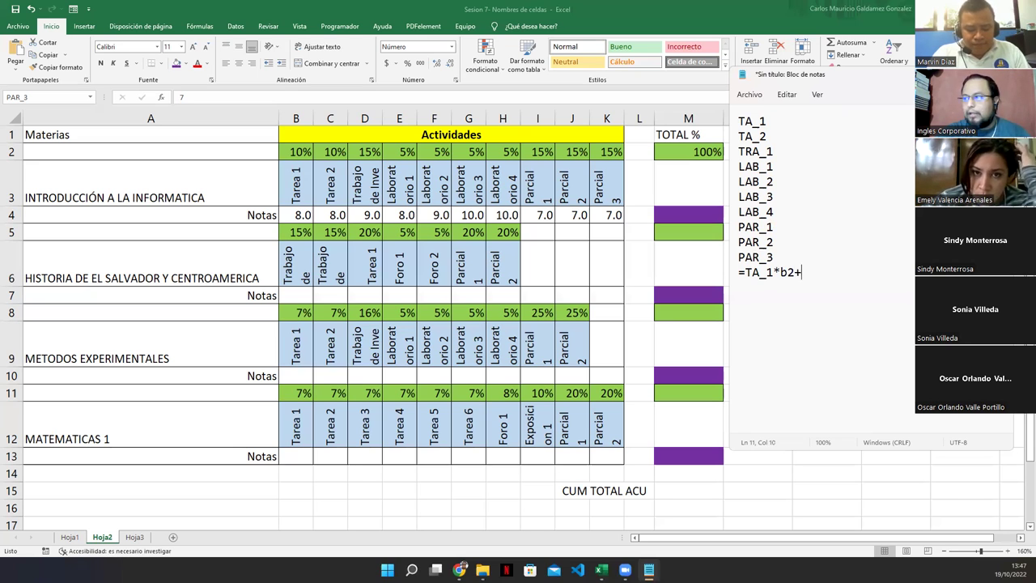
type("TA_1")
key("BackSpace")
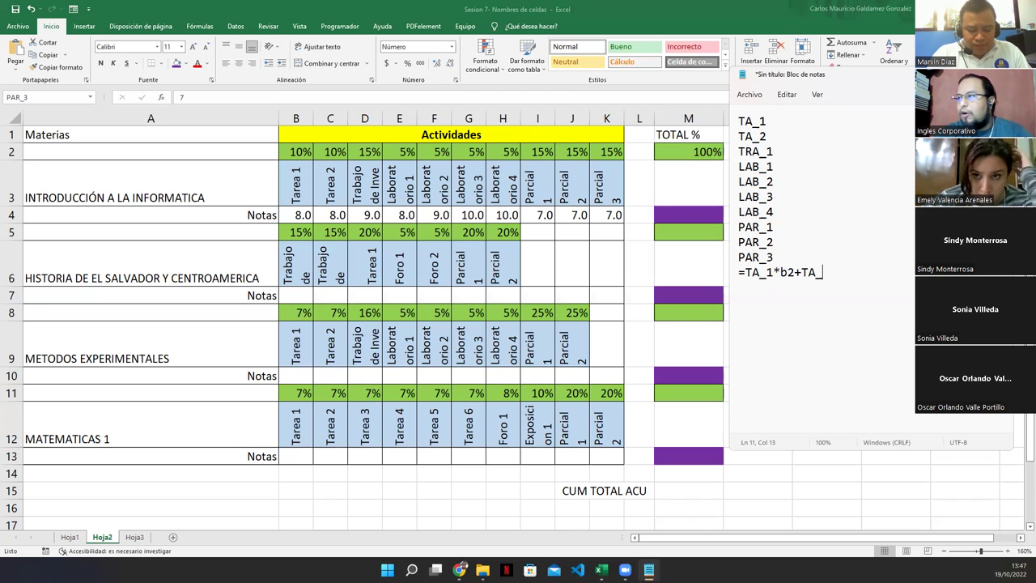
type("2")
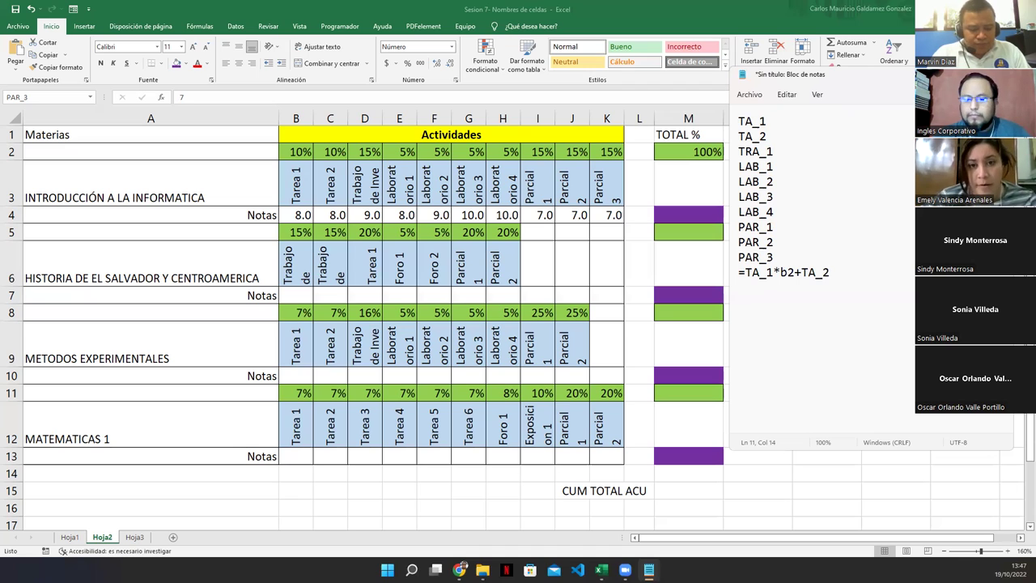
type("*")
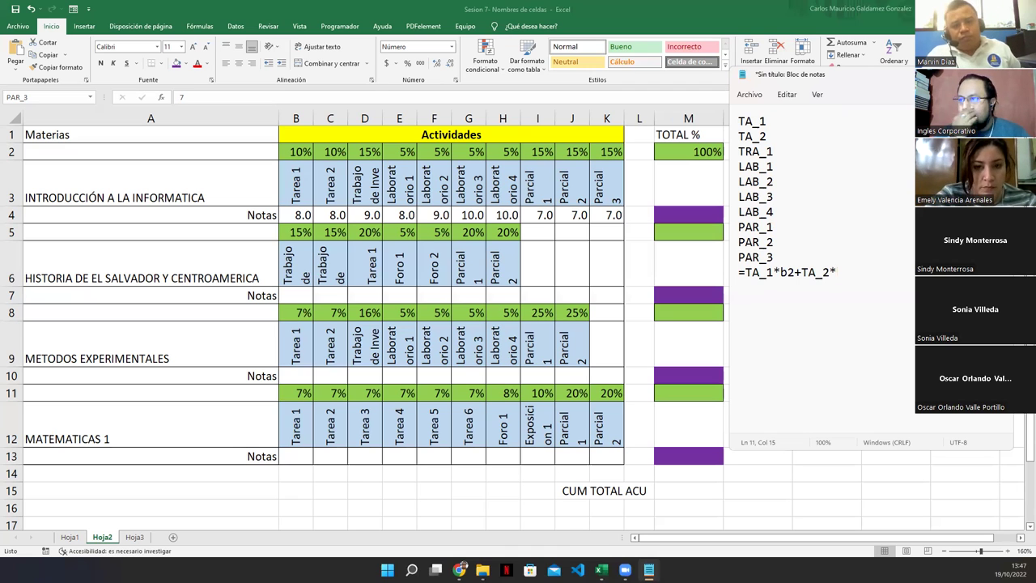
type("c2")
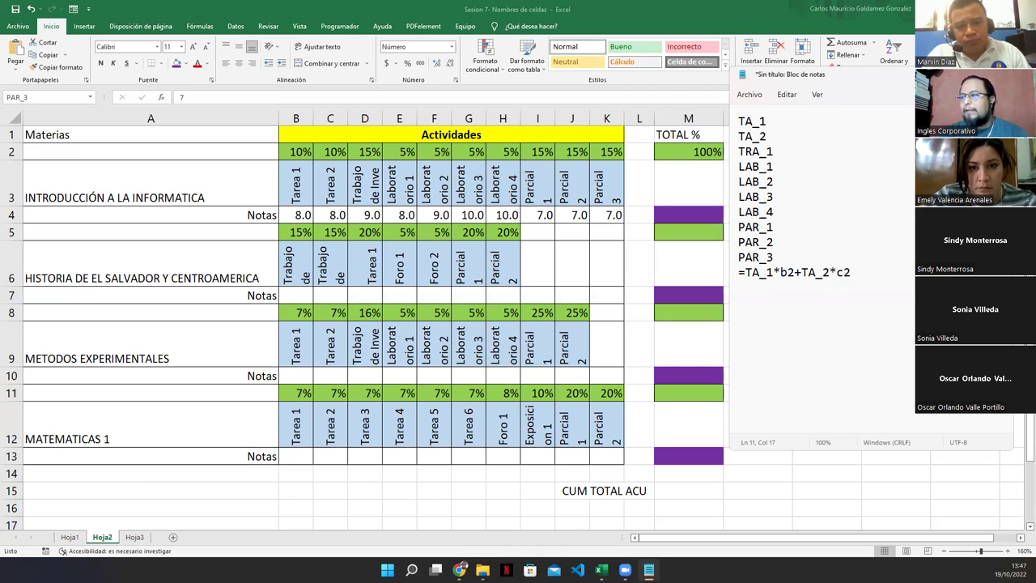
- Append the term +TRA_1*d2 to the formula draft in Notepad and widen the note window
type("+")
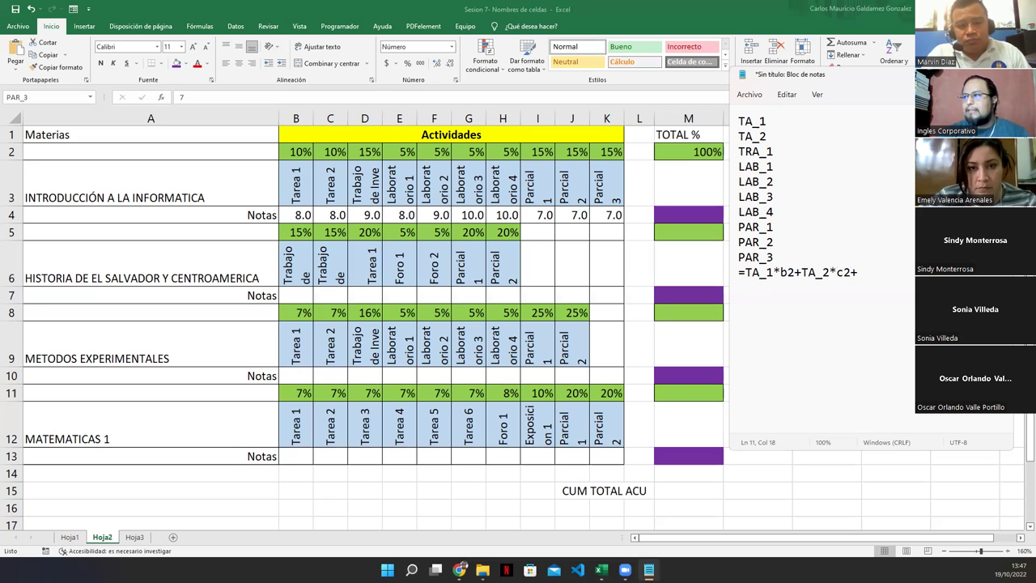
left_click_drag(740, 151, 775, 151)
left_click(879, 276)
key("ctrl+v")
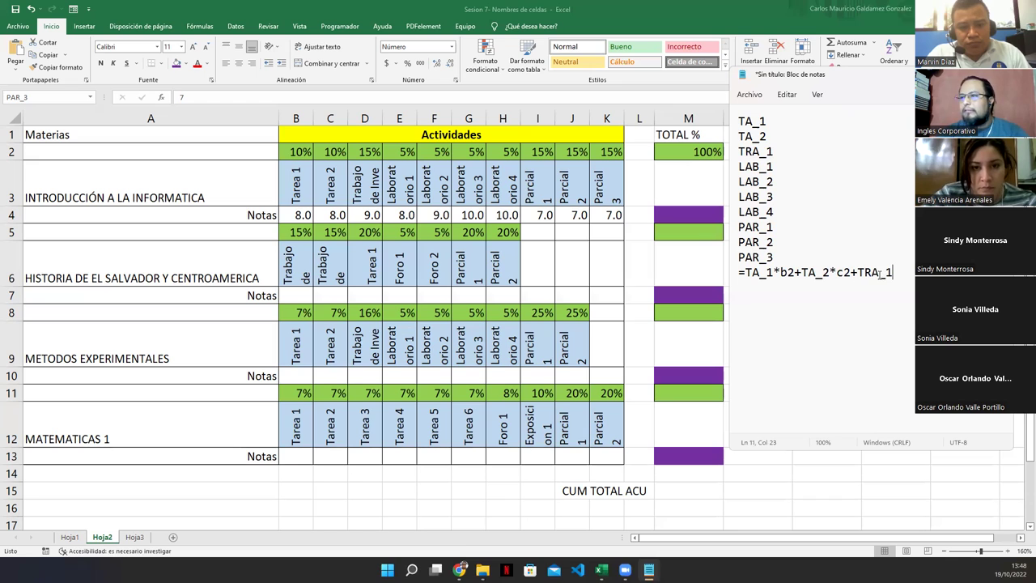
type("*d2")
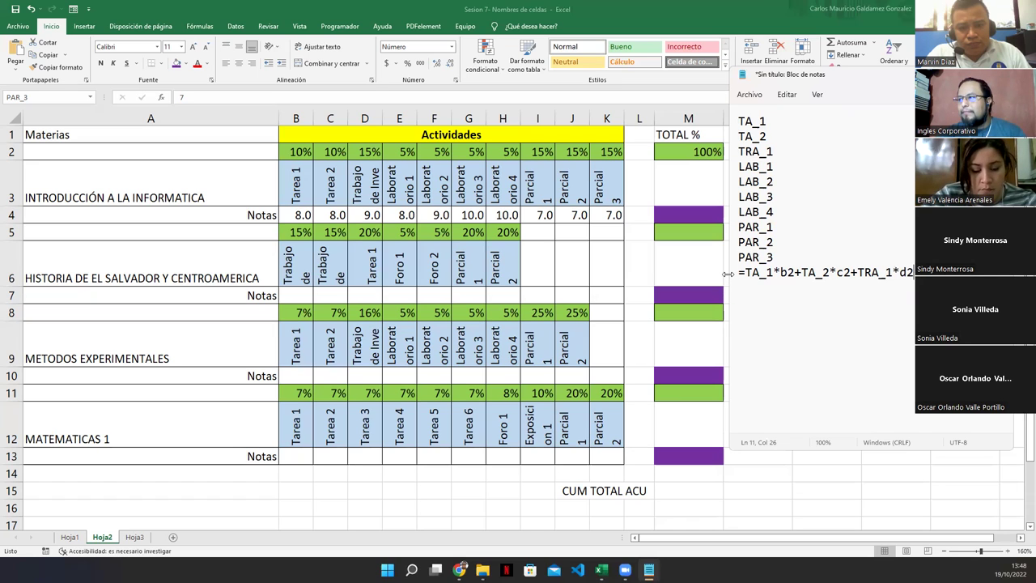
left_click_drag(727, 274, 626, 274)
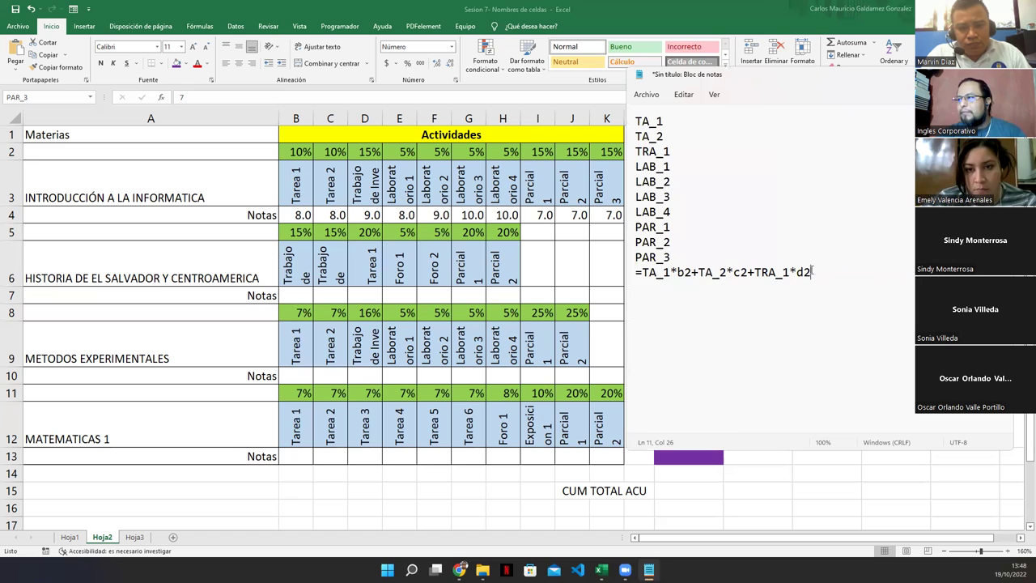
- Start a second line of the formula draft with LAB_1*e2+, reusing the LAB_1 name from the list
left_click_drag(637, 167, 676, 172)
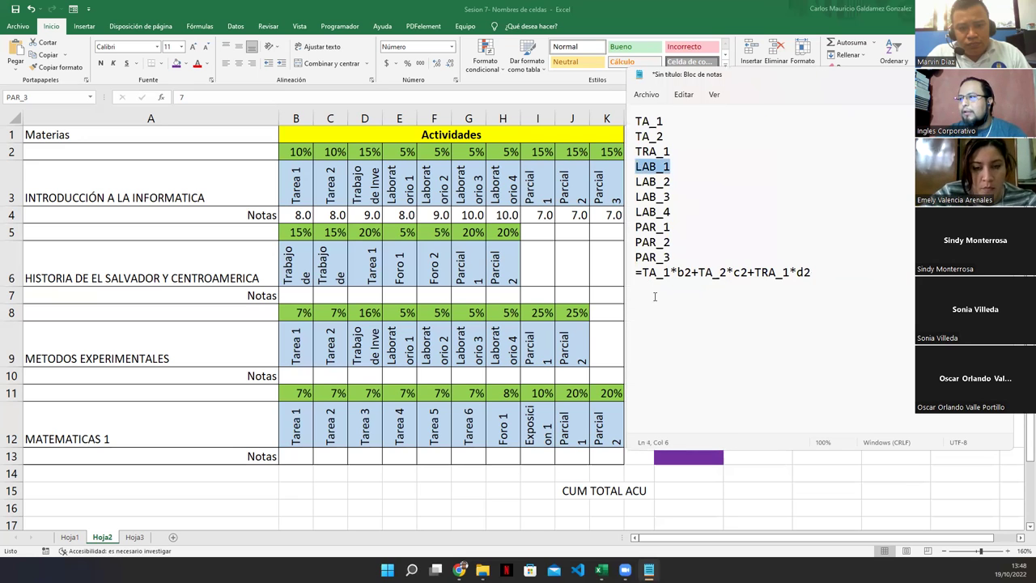
left_click(812, 273)
key("Return")
key("ctrl+v")
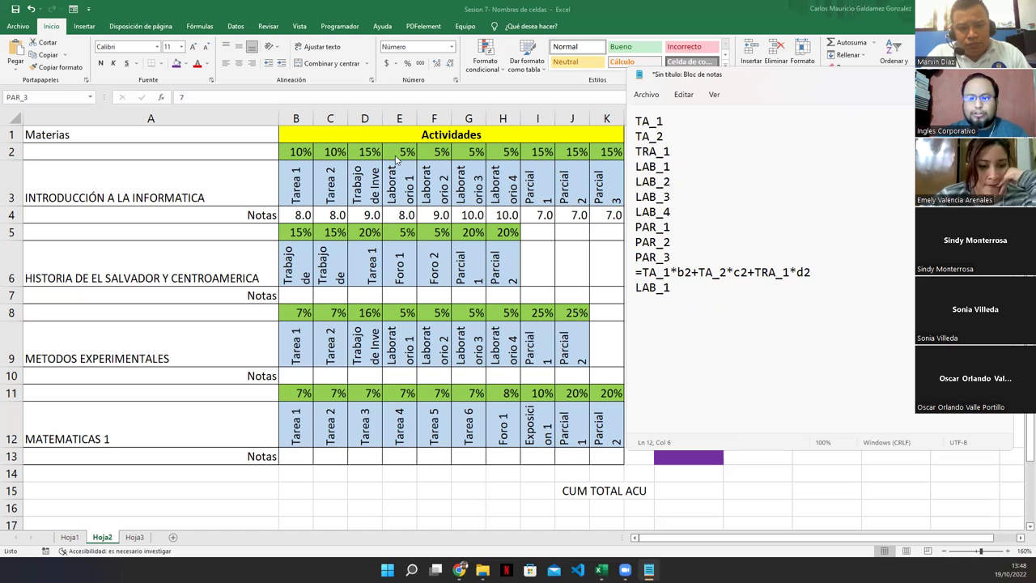
type("*")
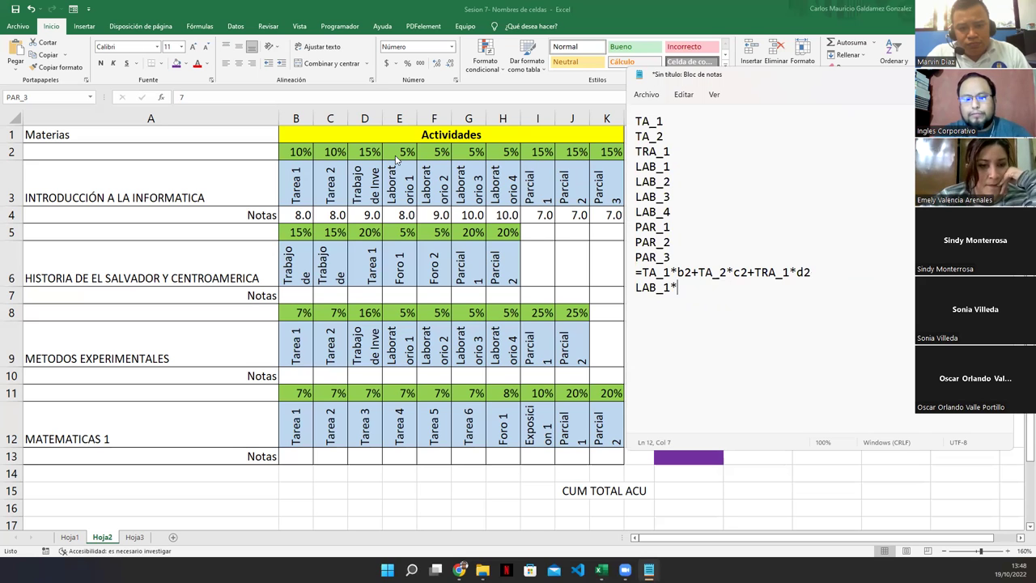
type("e2")
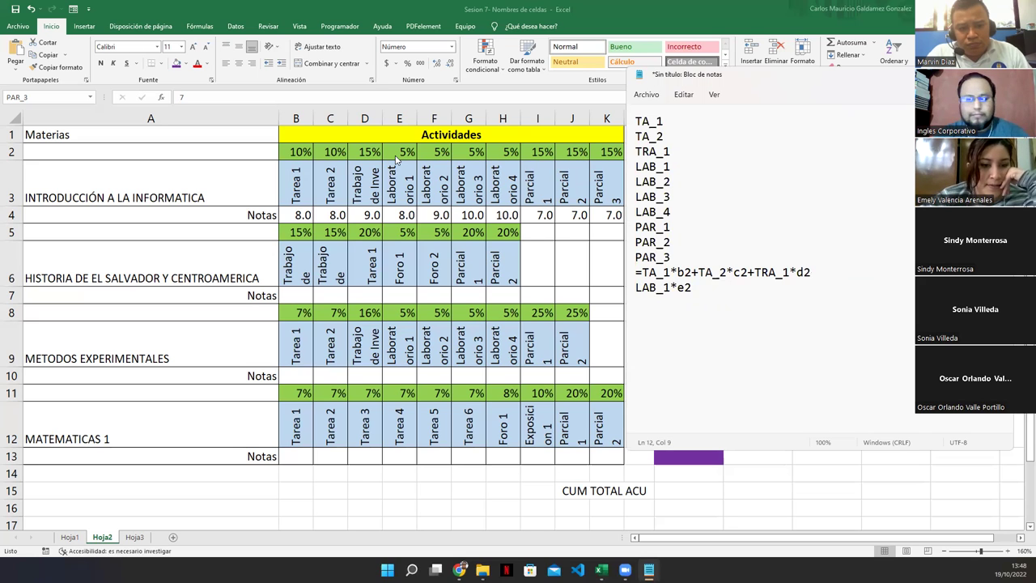
type("*")
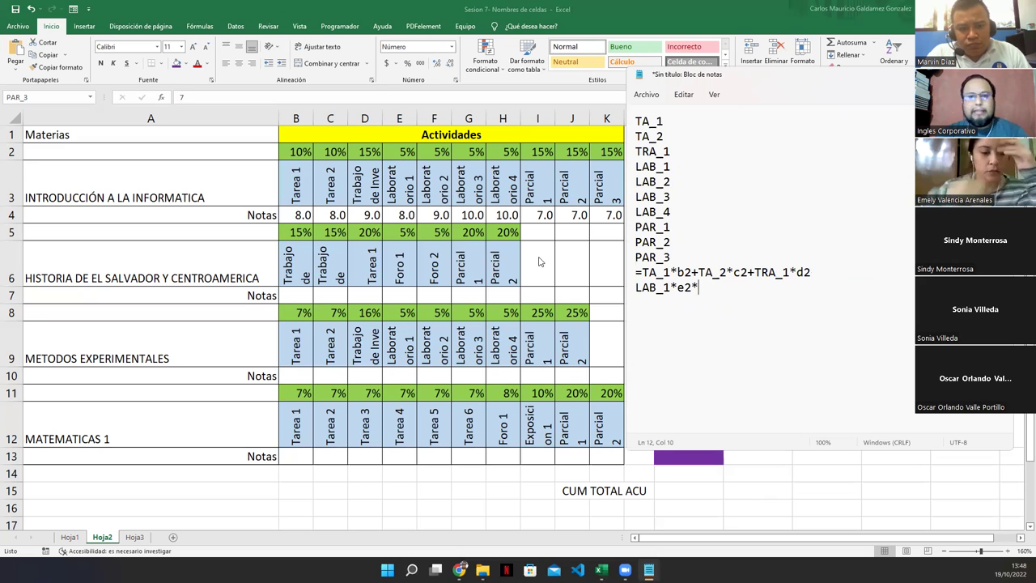
key("BackSpace")
type("+")
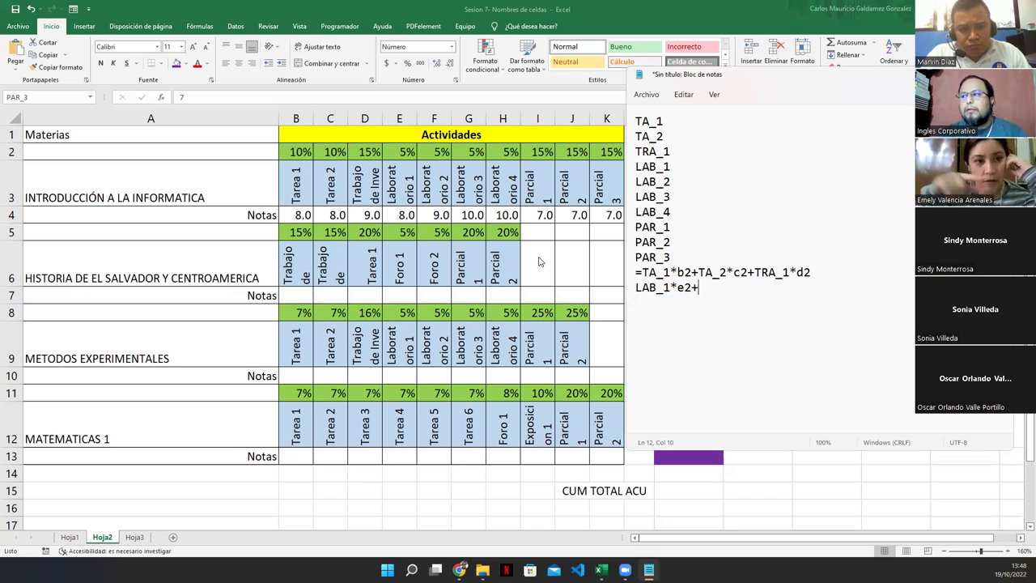
- Switch to Excel and check the names assigned to the four laboratory grade cells, E4 through H4
key("alt+Tab")
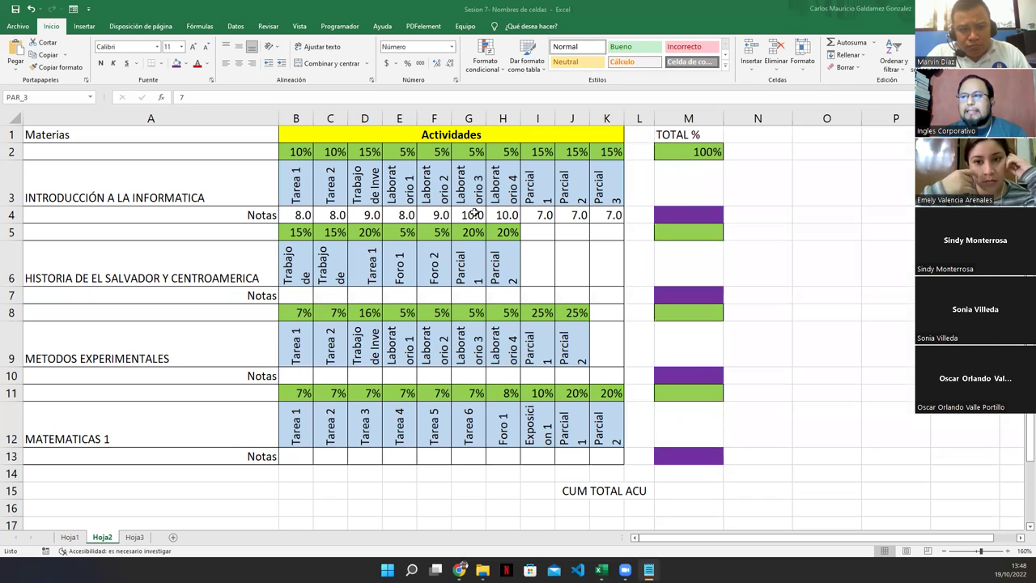
left_click(409, 217)
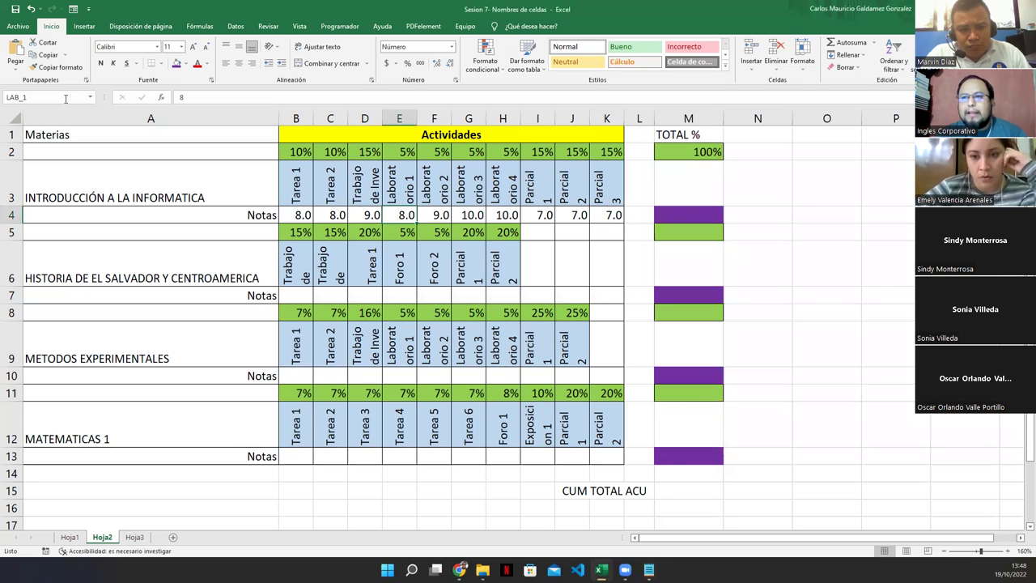
left_click(438, 215)
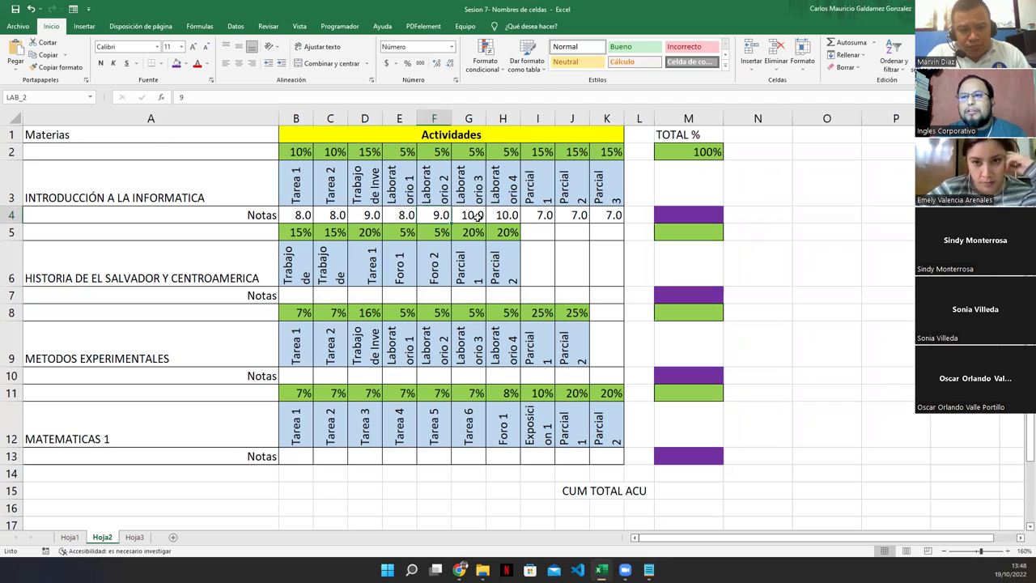
left_click(477, 217)
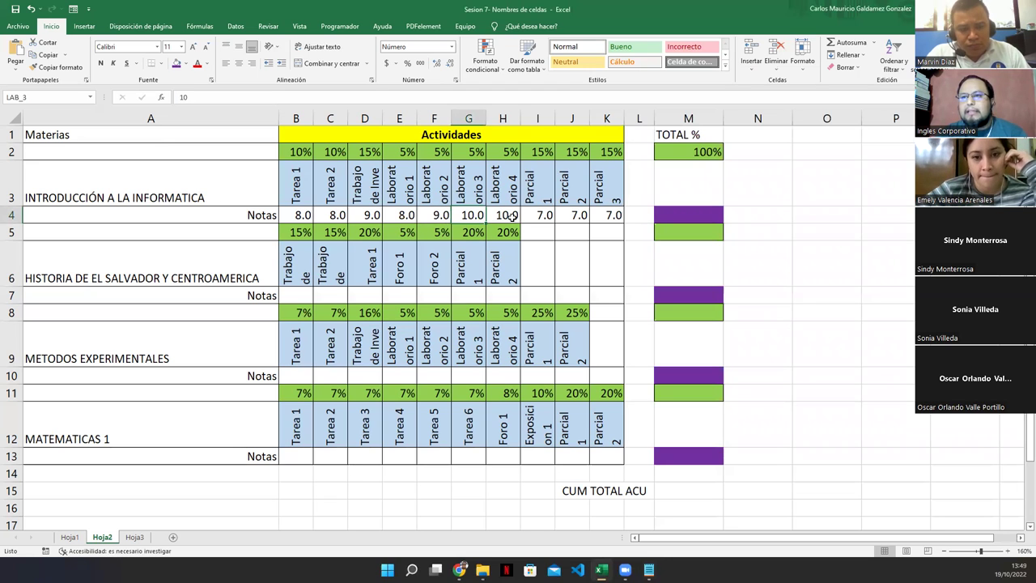
left_click(512, 217)
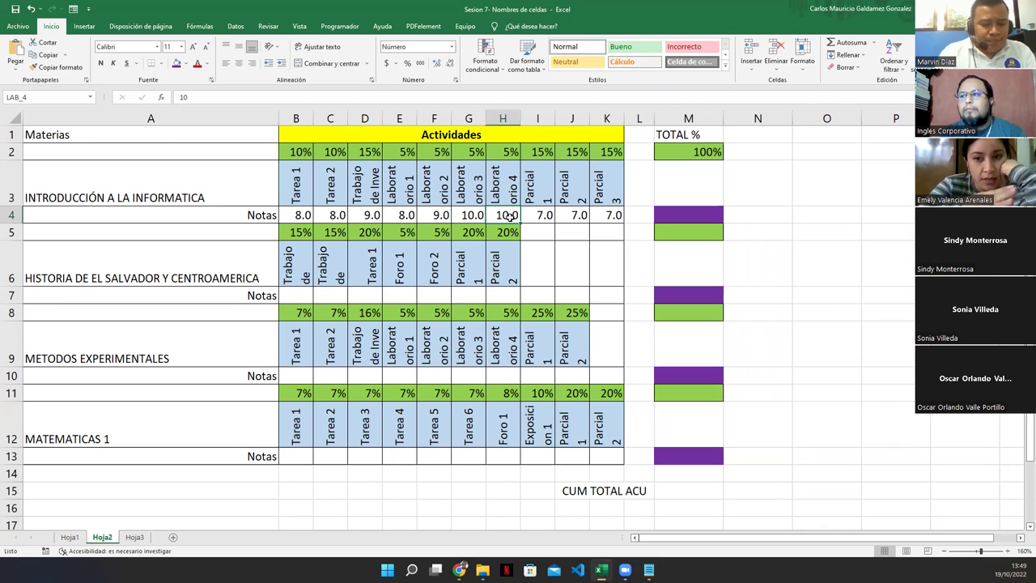
- Delete the defined name LAB_4 from the workbook in the Name Manager
left_click(201, 27)
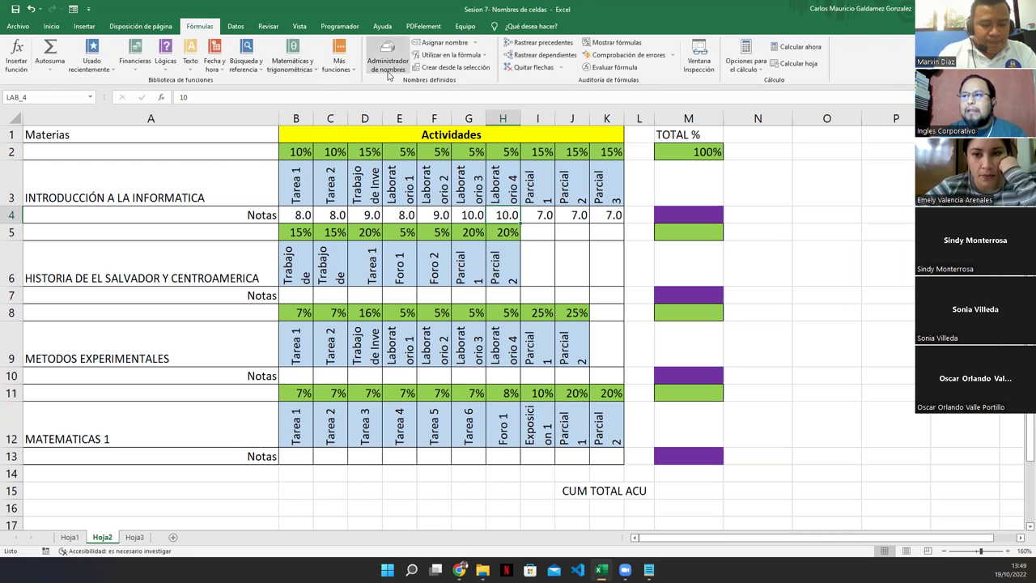
left_click(387, 65)
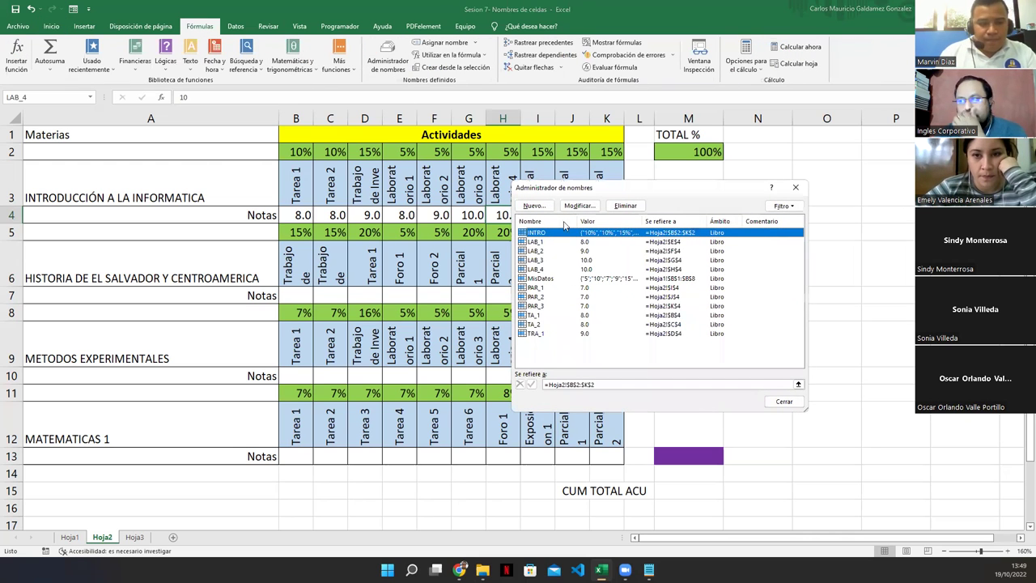
left_click(539, 270)
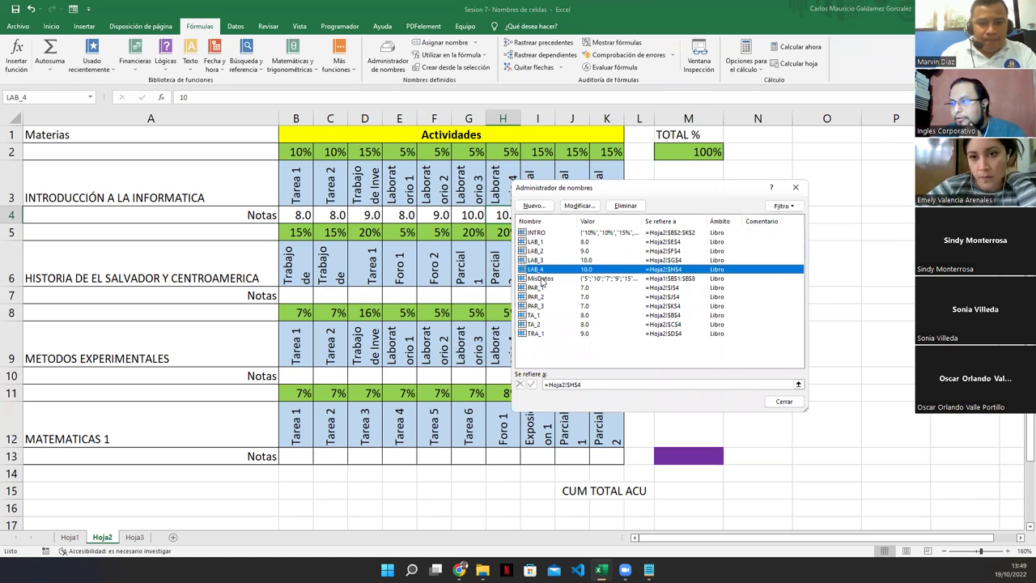
left_click(622, 207)
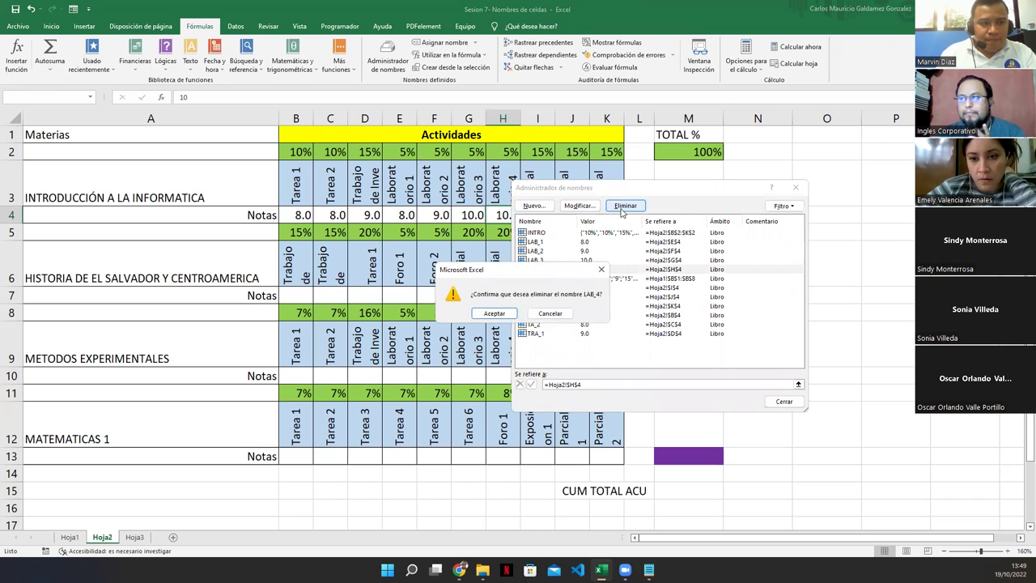
left_click(494, 313)
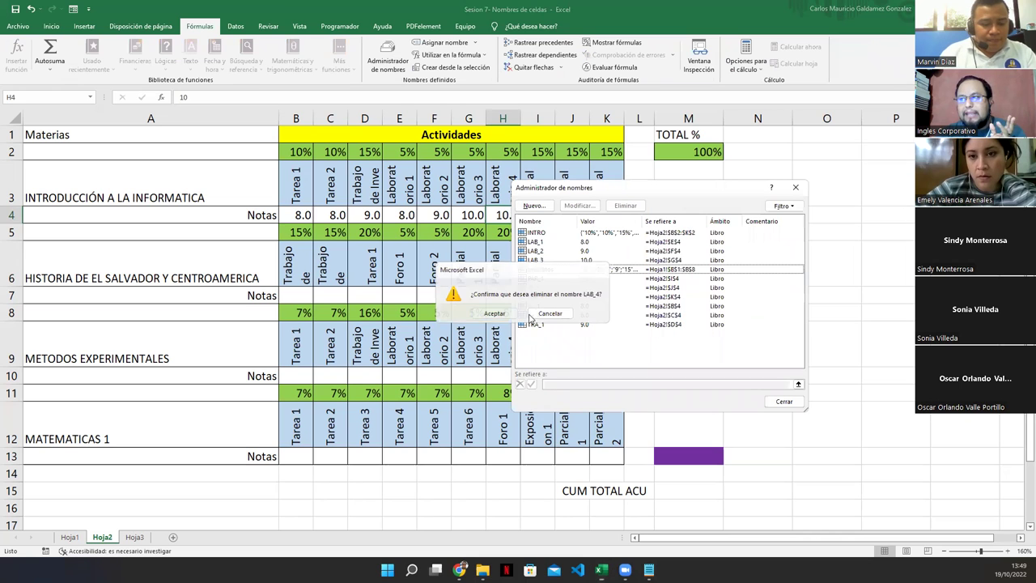
- Create a workbook-scoped name LAB_4 referring to =Hoja2!$H$4 and close the Name Manager
left_click_drag(618, 195, 631, 247)
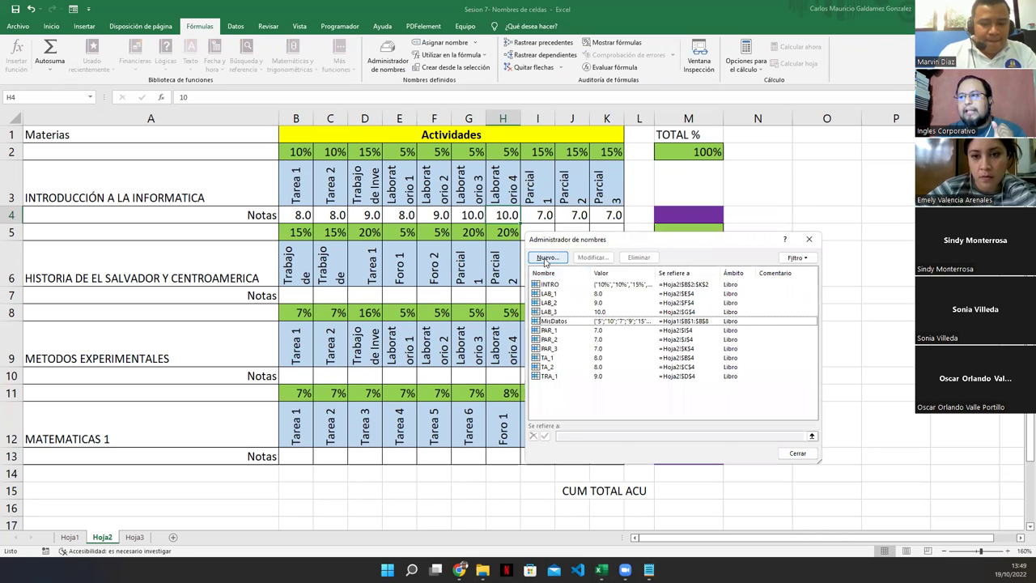
left_click(547, 257)
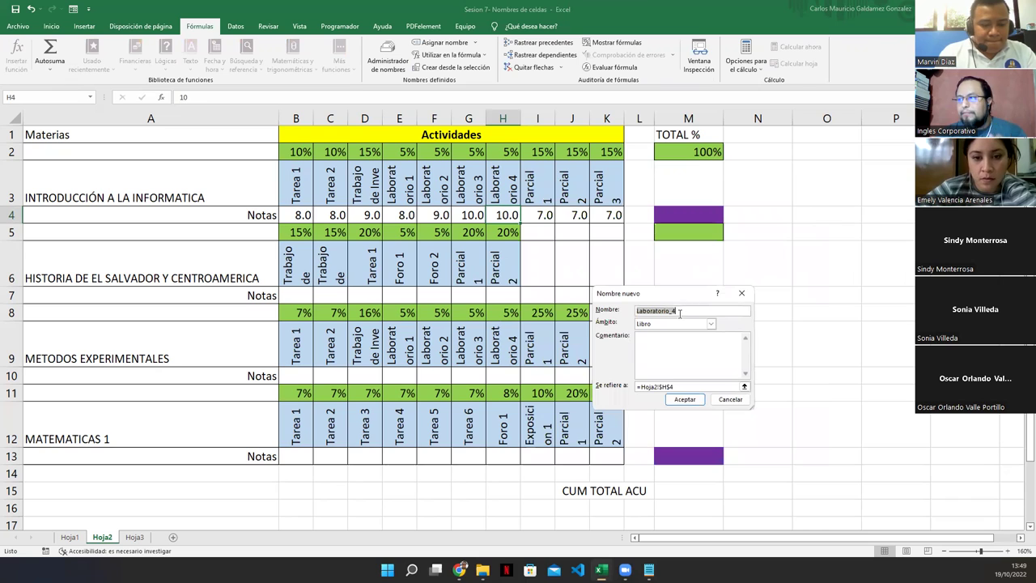
type("LAB_4")
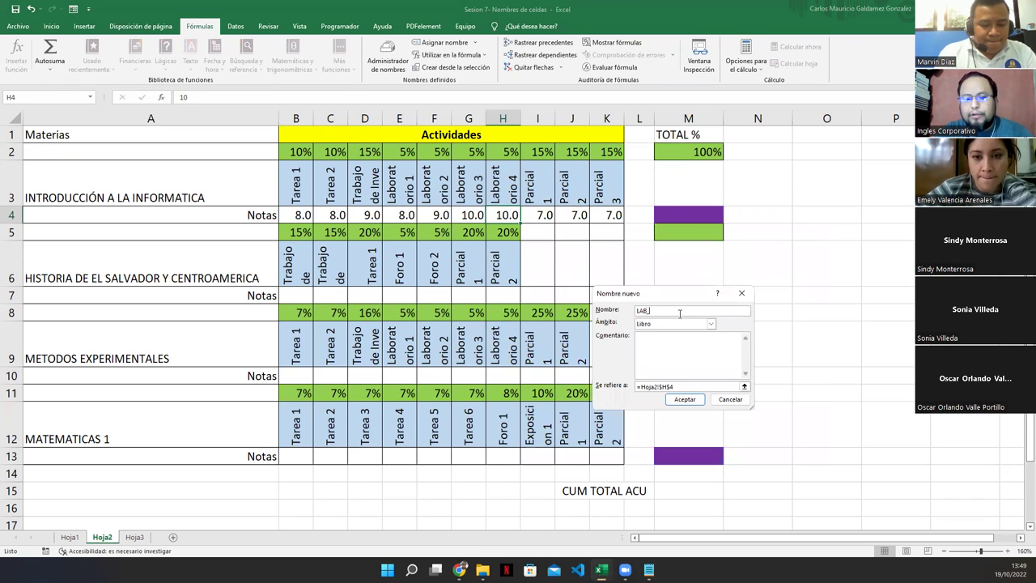
left_click(744, 388)
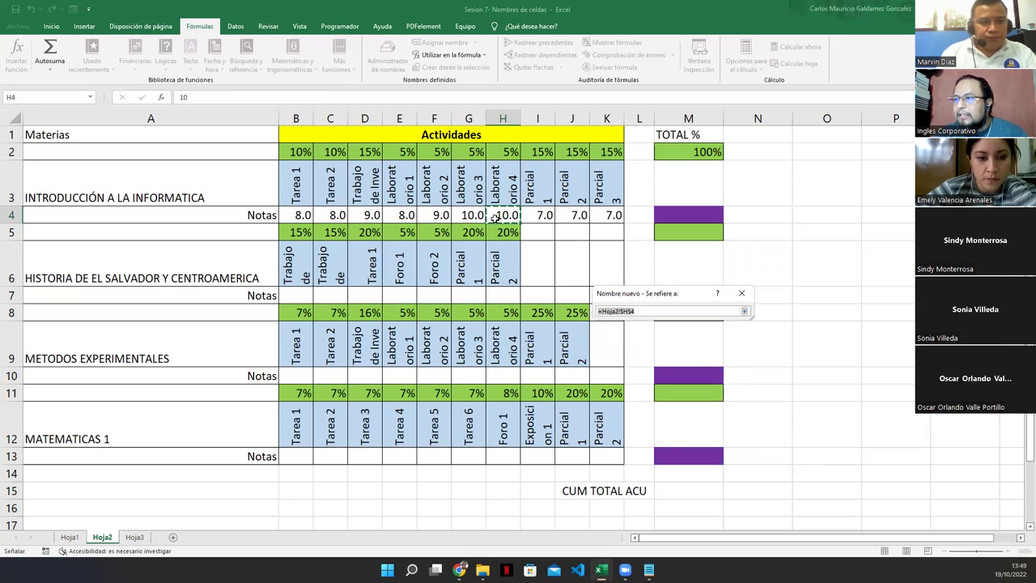
left_click(744, 312)
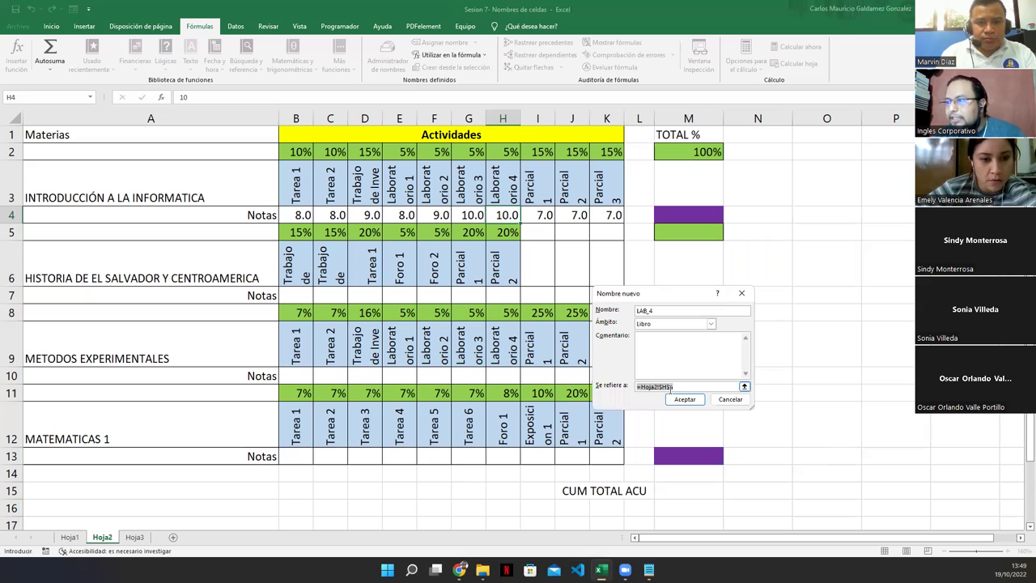
left_click(681, 400)
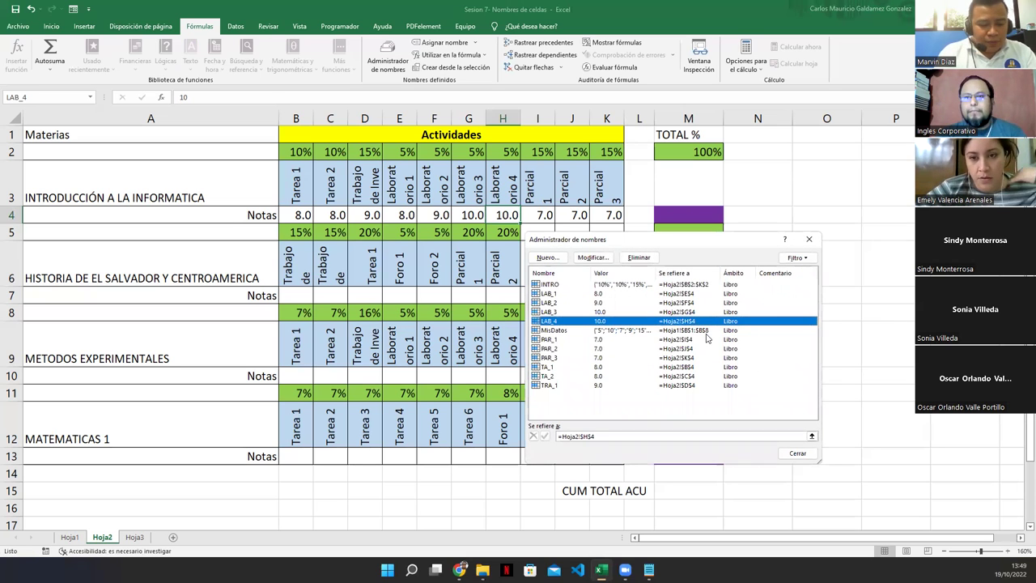
left_click(808, 239)
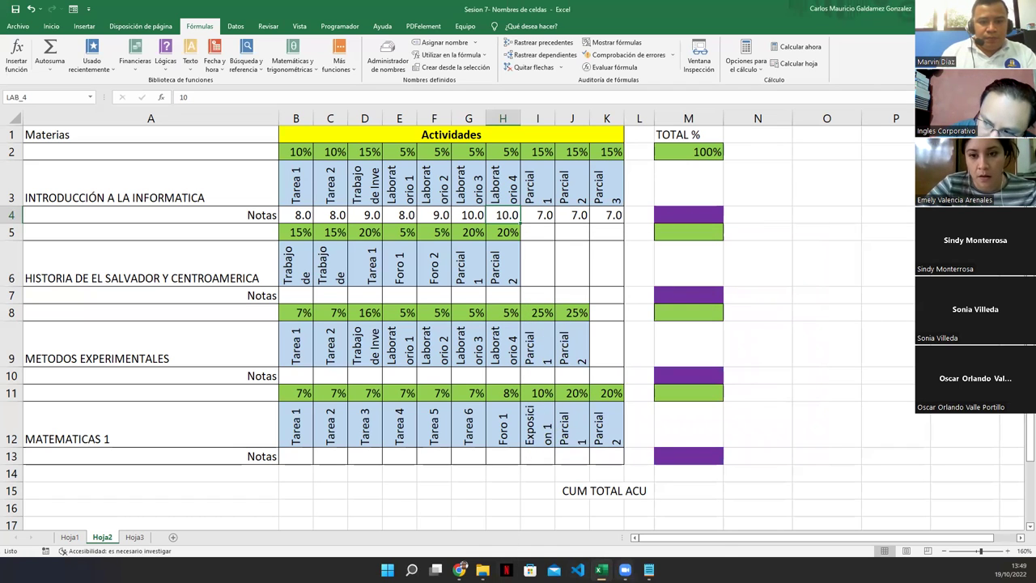
- Back in the Notepad draft, add LAB_2*f2 after LAB_1*e2+ by adapting a copy of the first laboratory term
mouse_move(649, 569)
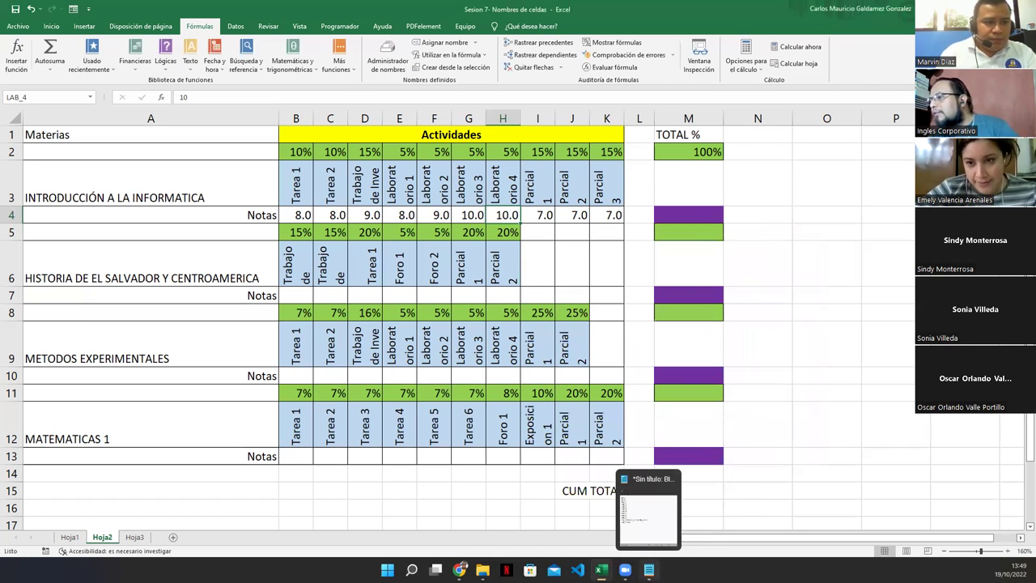
left_click(648, 518)
left_click_drag(637, 289, 693, 291)
key("ctrl+c")
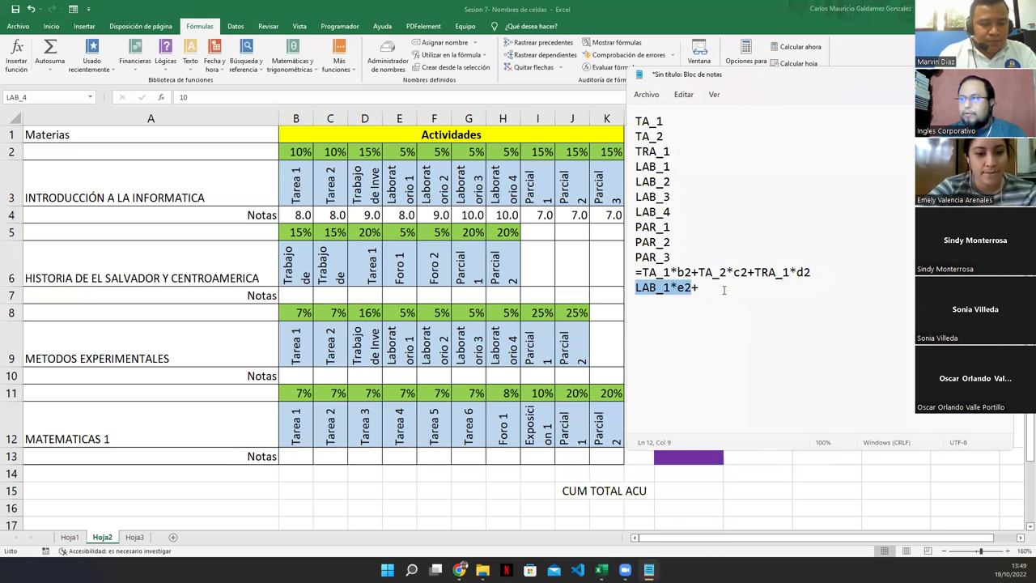
left_click(725, 290)
key("ctrl+v")
left_click(726, 288)
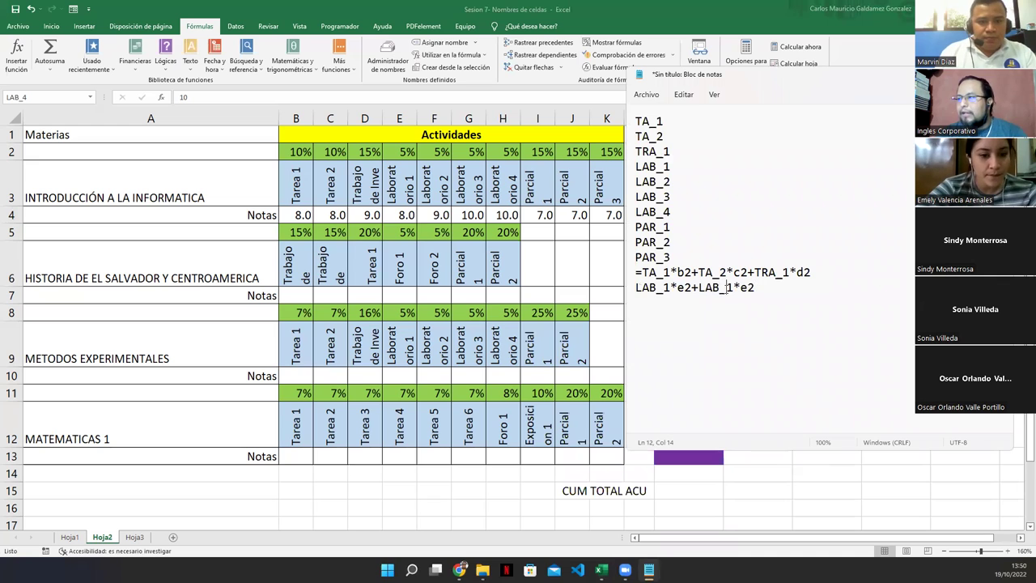
key("Delete")
type("2")
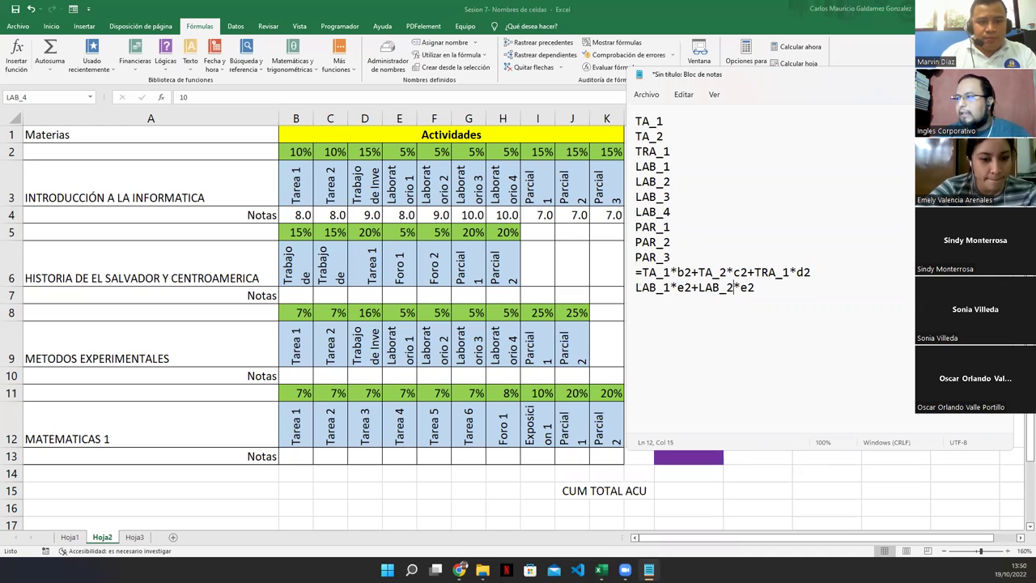
left_click(749, 288)
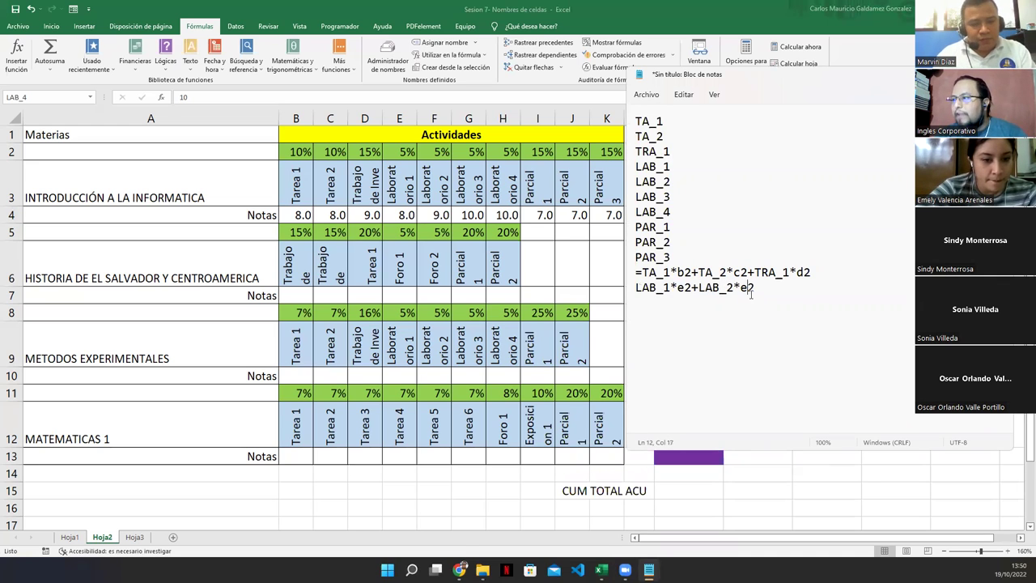
key("BackSpace")
type("f")
key("Right")
- Append +LAB_3*g2 to the laboratory line by adapting another copy of the LAB_1*e2 term
type("+")
key("ctrl+v")
key("Left")
key("Left")
key("Left")
key("BackSpace")
type("3")
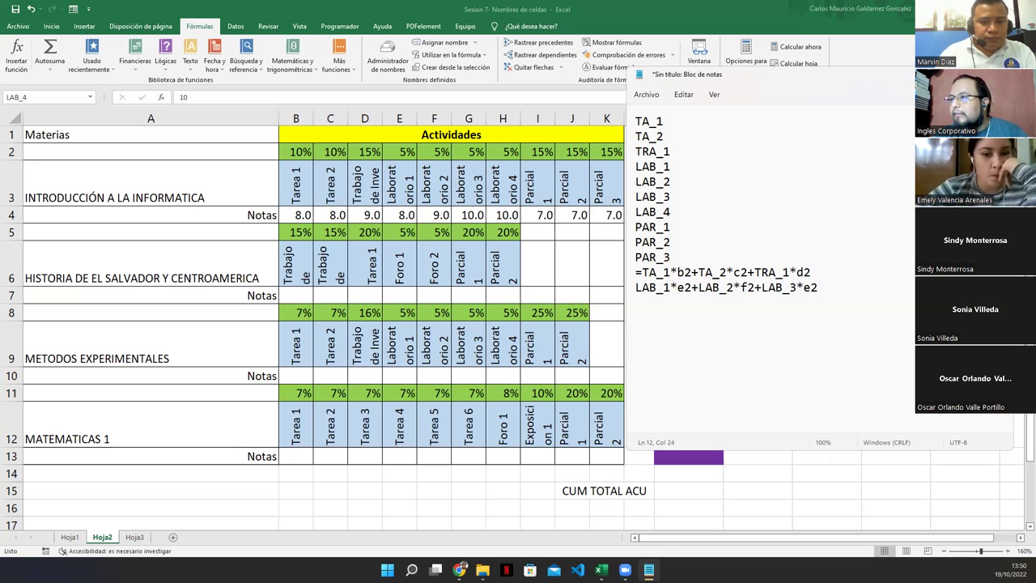
key("Right")
key("BackSpace")
type("g")
key("Right")
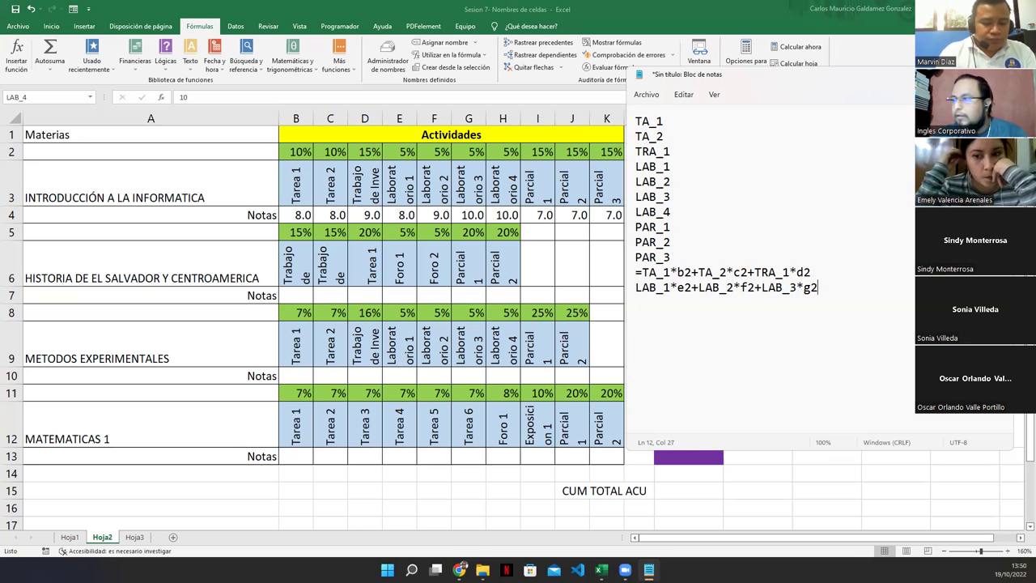
- Append +LAB_4*h2 to the laboratory line by adapting another copy of the LAB_1*e2 term
type("+")
key("ctrl+v")
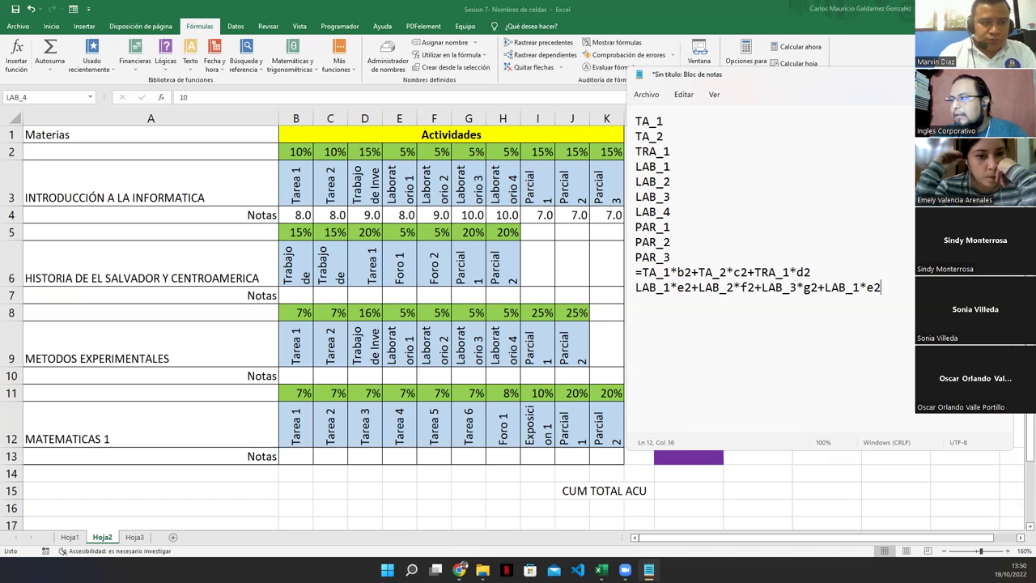
key("Left")
key("Left")
key("Left")
key("BackSpace")
type("4")
key("Right")
key("Right")
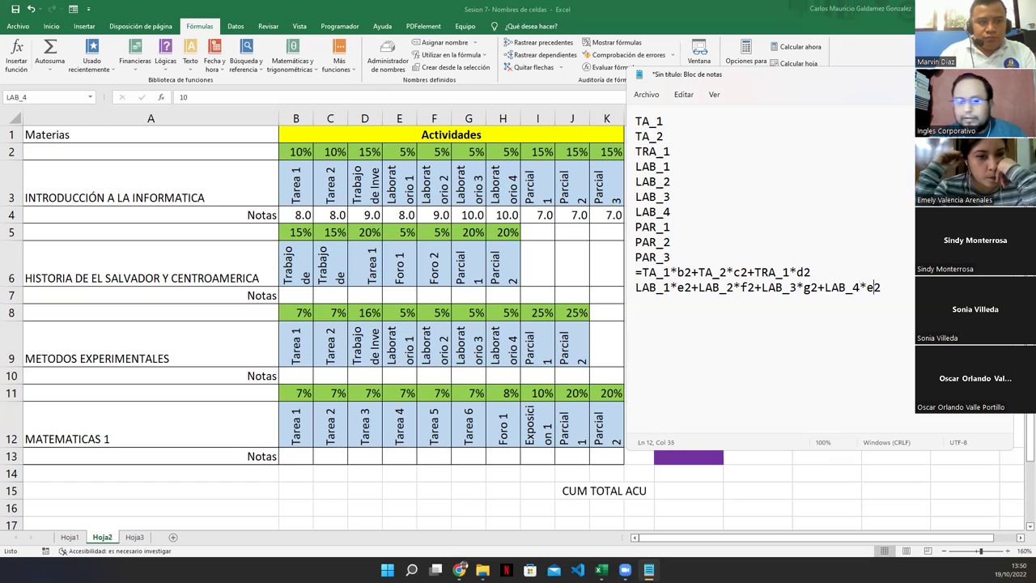
key("BackSpace")
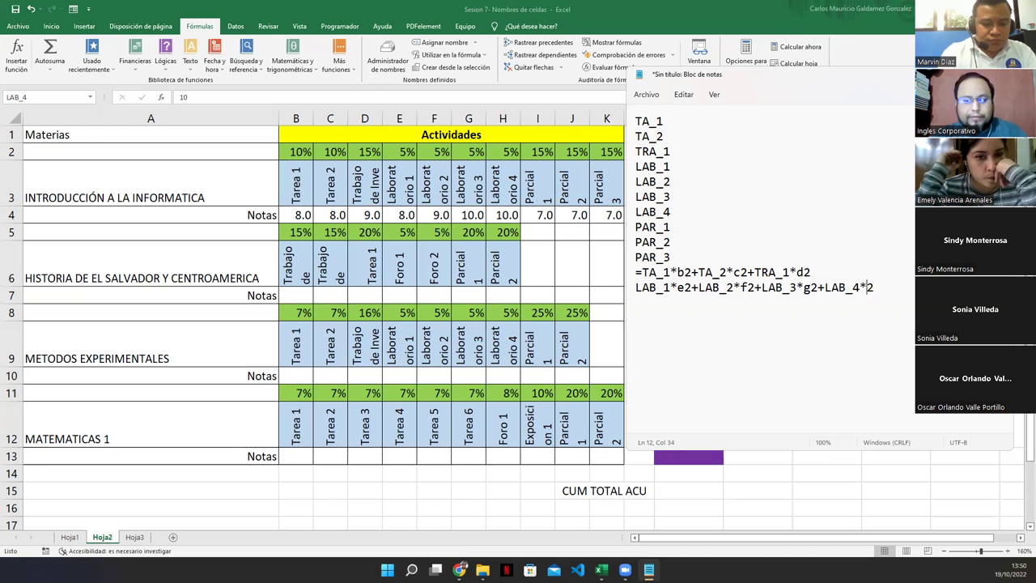
type("h")
- End both the homework line and the laboratory line with a plus sign and start a new line below them
key("Up")
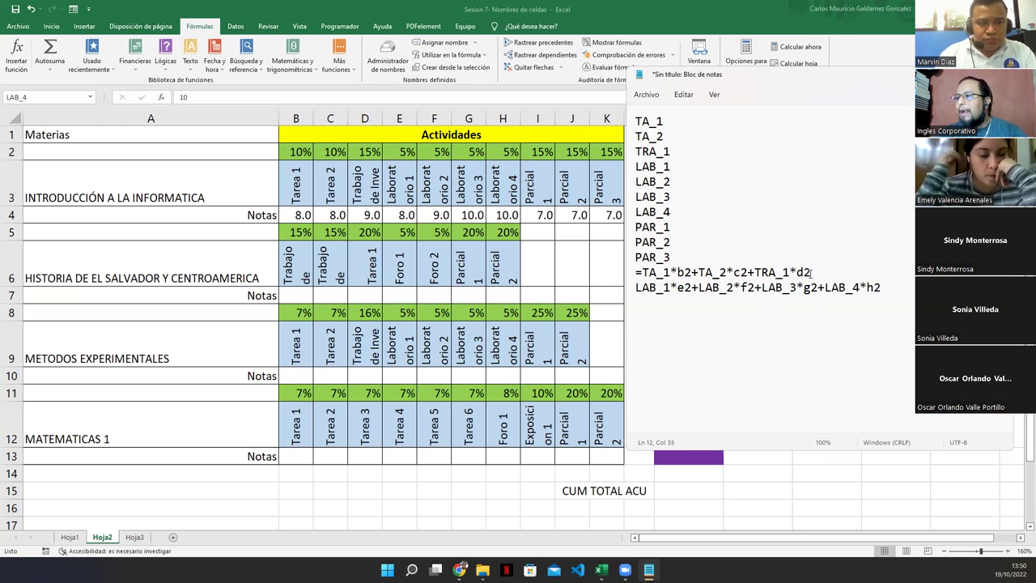
type("+")
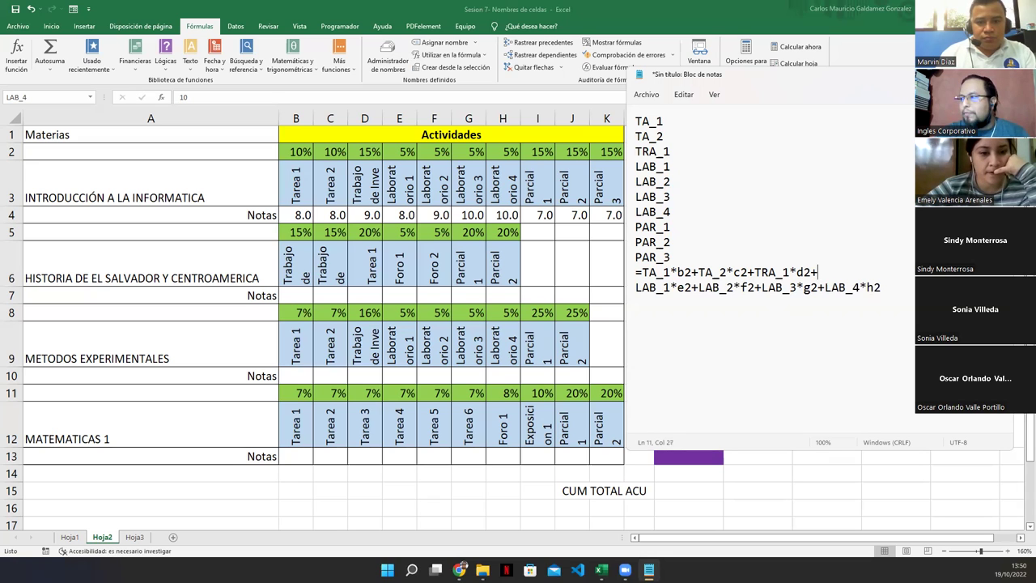
left_click(885, 288)
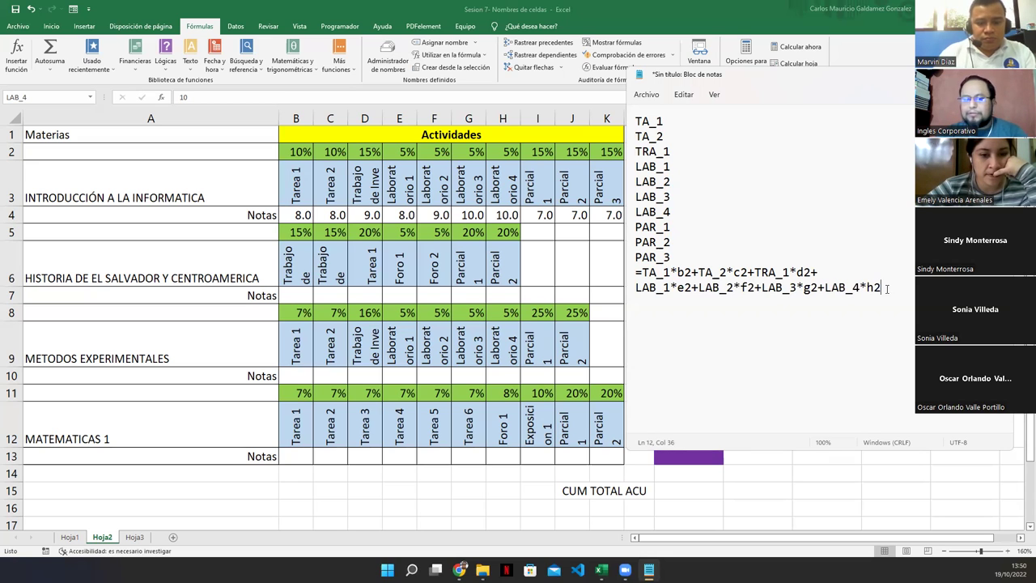
key("Return")
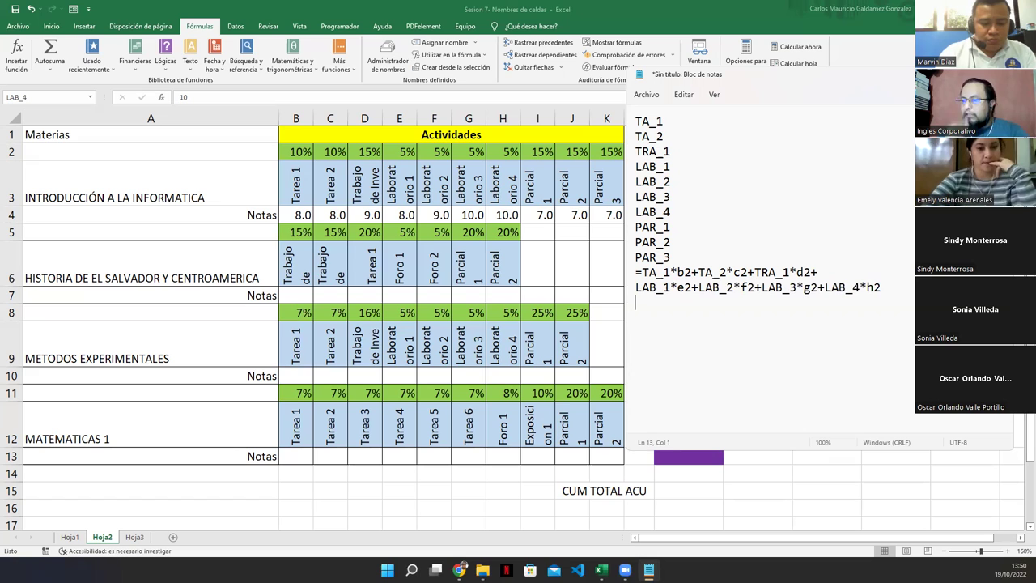
key("BackSpace")
type("-")
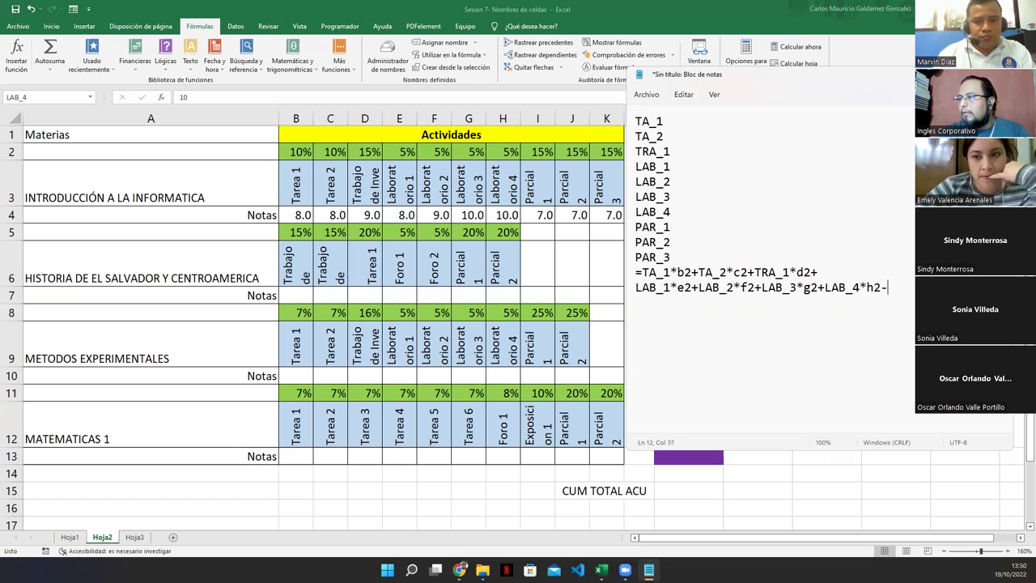
key("BackSpace")
type("+")
key("Return")
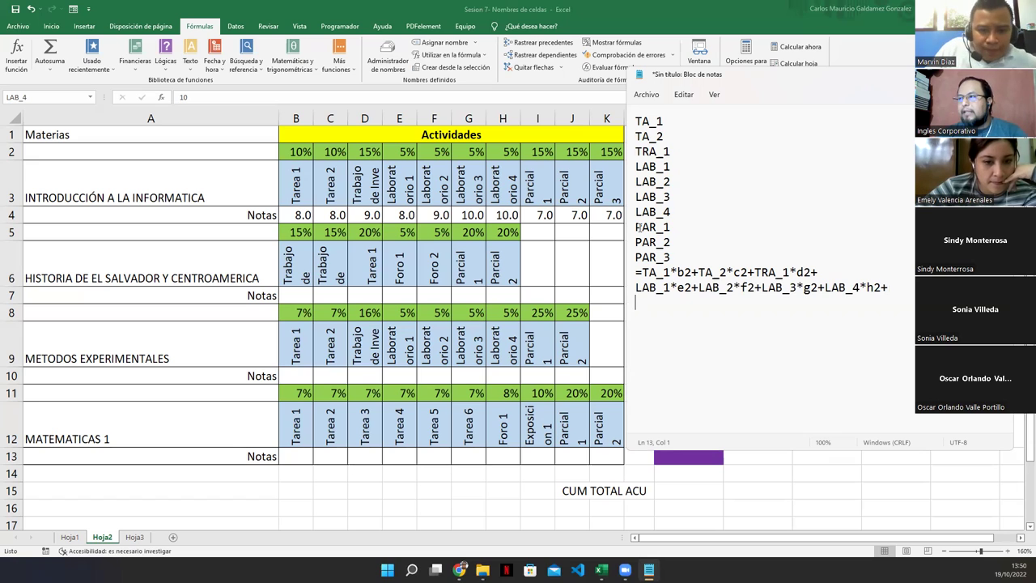
- On the new line, enter PAR_1*i2 using the PAR_1 name copied from the list
left_click_drag(636, 227, 672, 229)
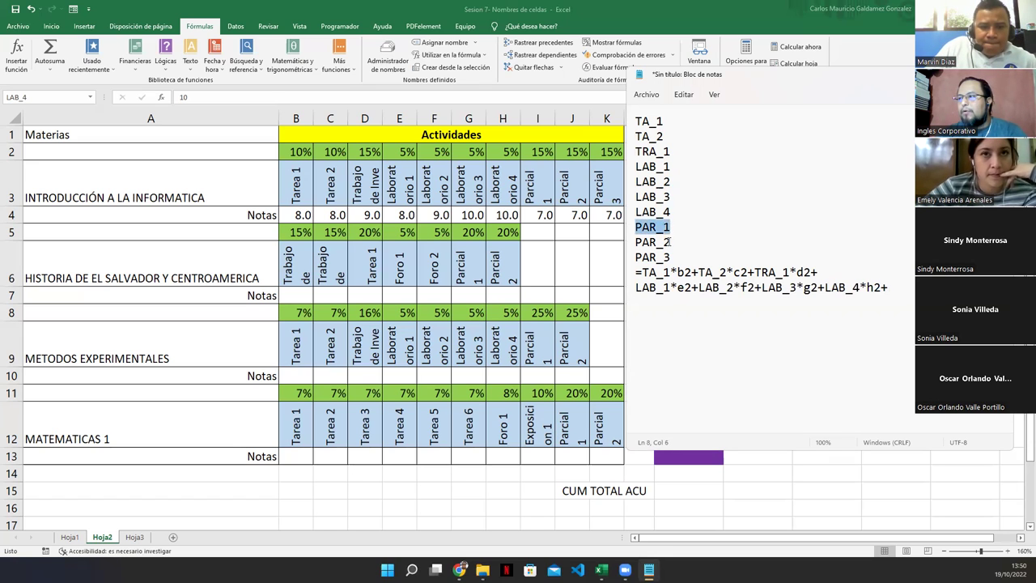
key("ctrl+c")
left_click(646, 309)
key("ctrl+v")
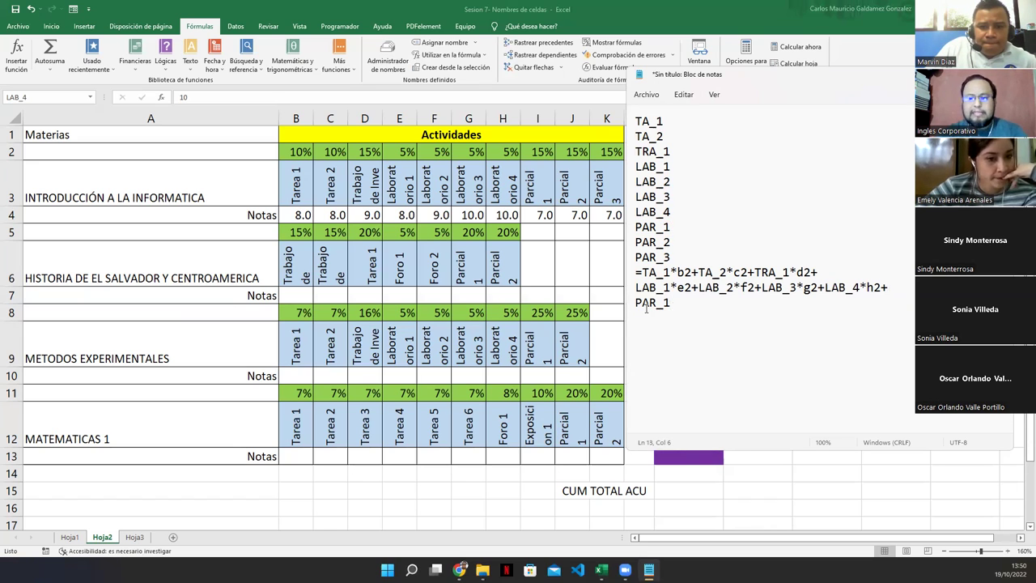
type("*")
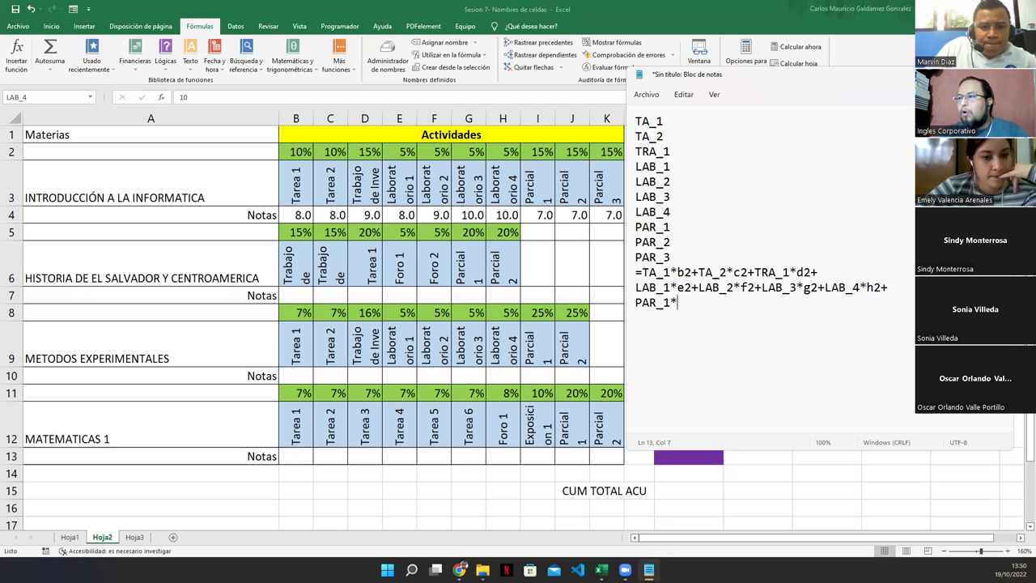
type("i2")
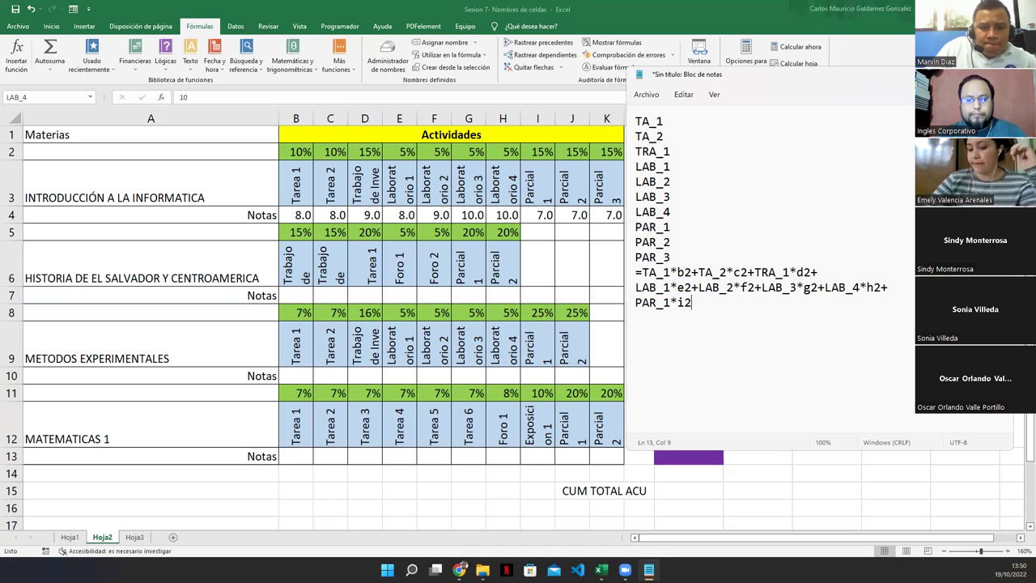
- Append +PAR_2*j2 after the PAR_1*i2 term
type("+PAR_1")
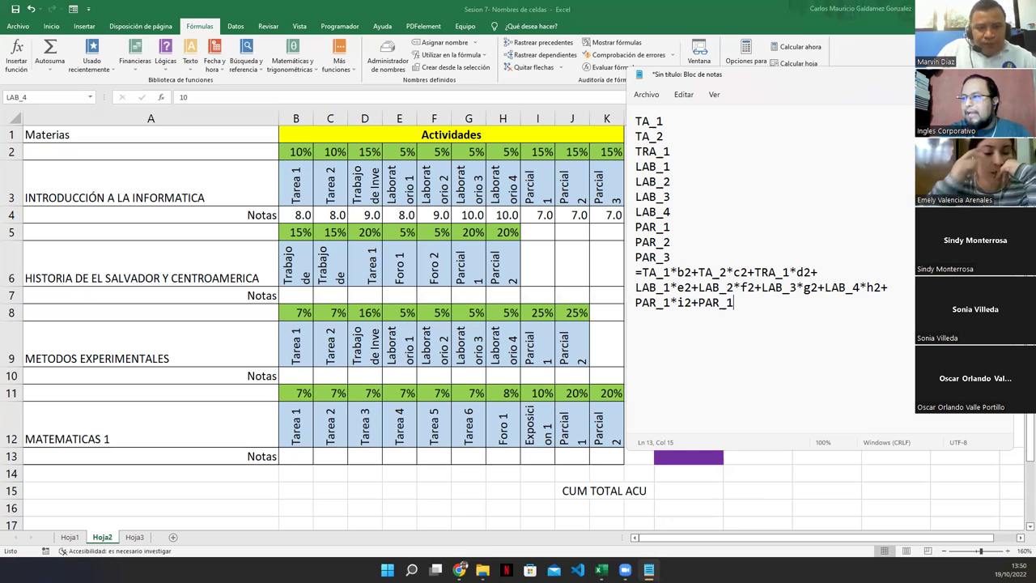
key("BackSpace")
type("2*")
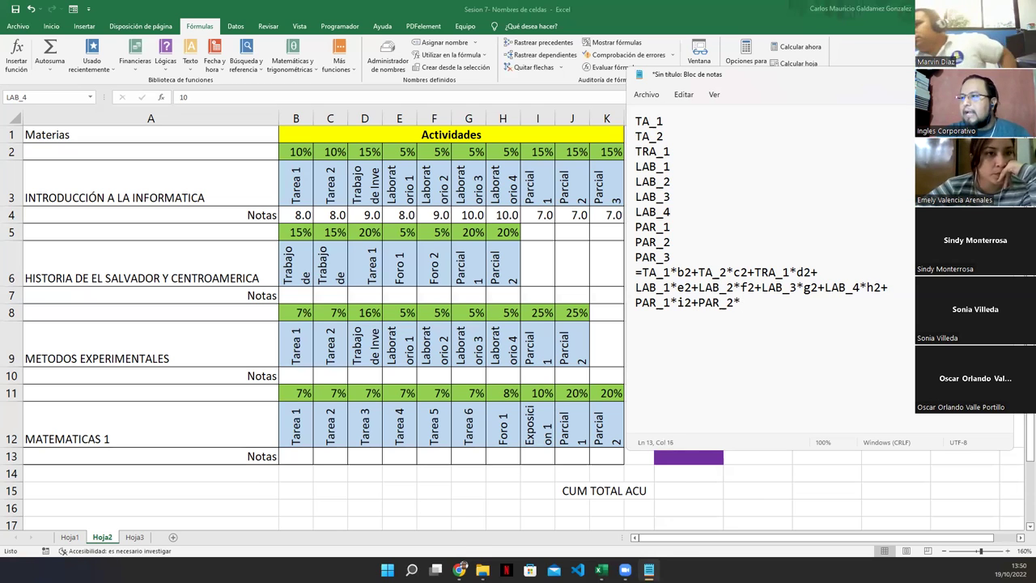
type("j2")
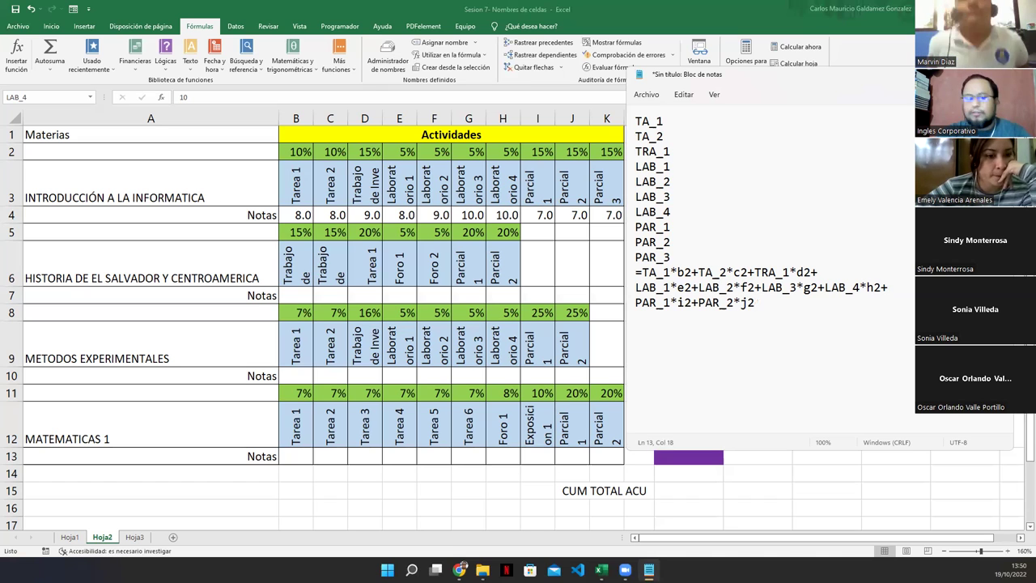
- Append +PAR_3*k2 to finish the line of partial exam terms
type("+PAR_1")
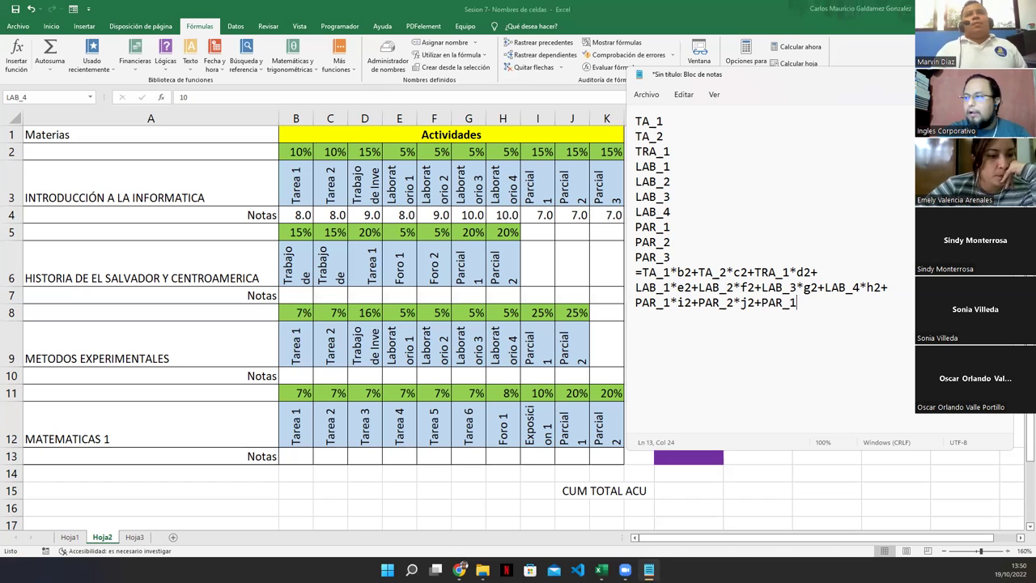
key("BackSpace")
type("3")
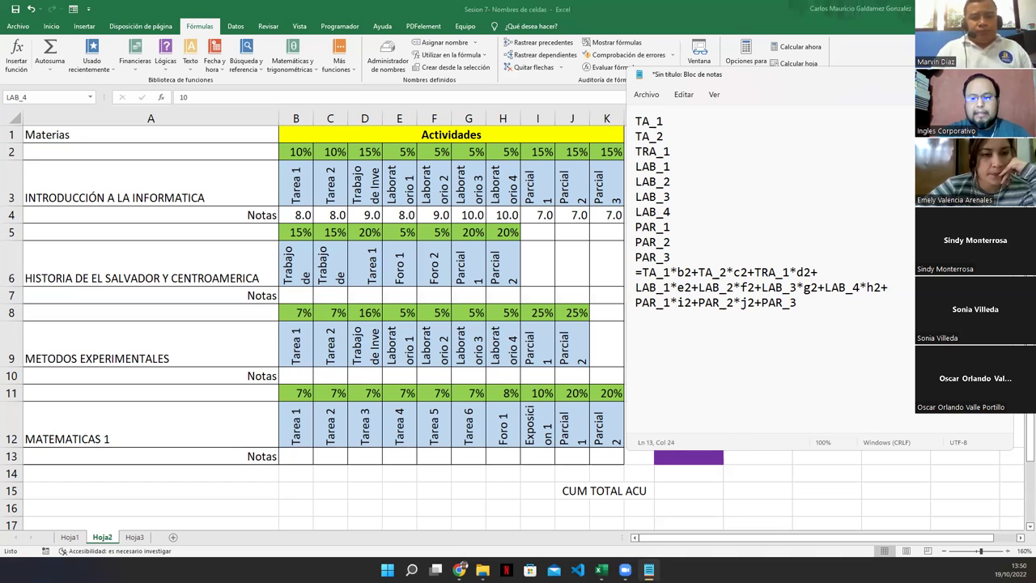
type("*")
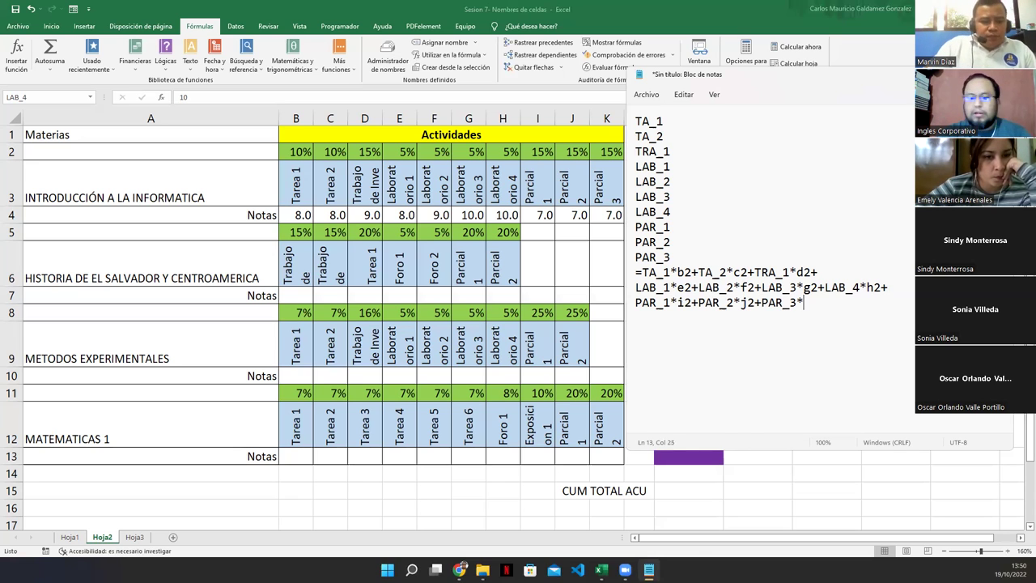
type("k2")
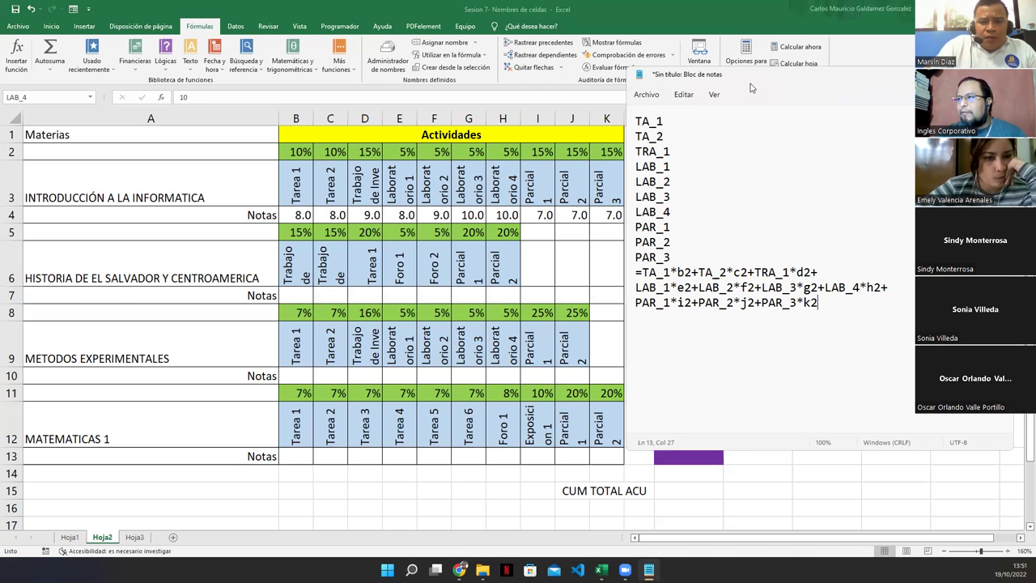
- Move and widen the Notepad window, then join the three formula lines into one single line
left_click_drag(749, 68, 603, 243)
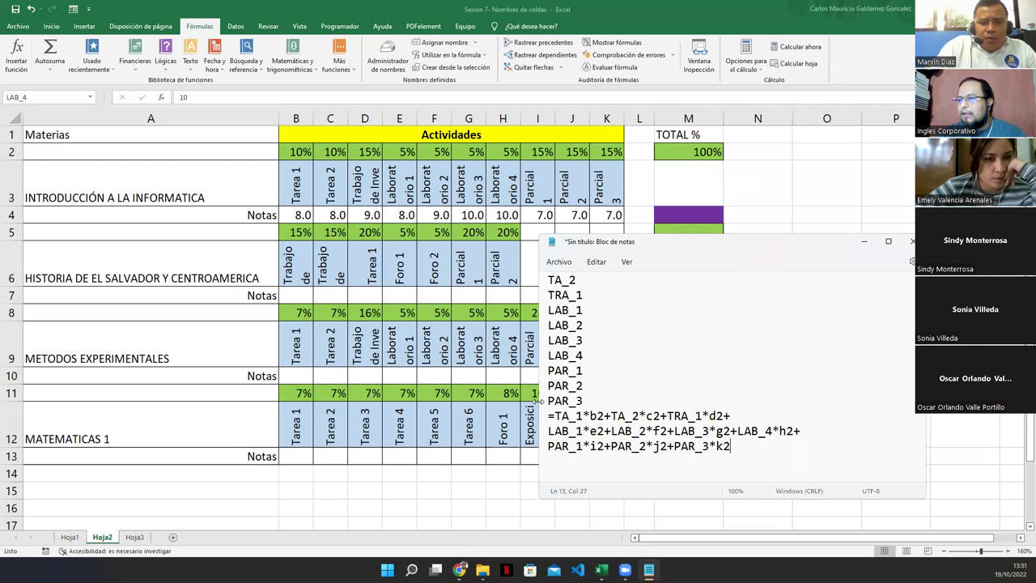
left_click_drag(536, 400, 152, 401)
left_click(348, 415)
key("Delete")
left_click(601, 438)
key("Delete")
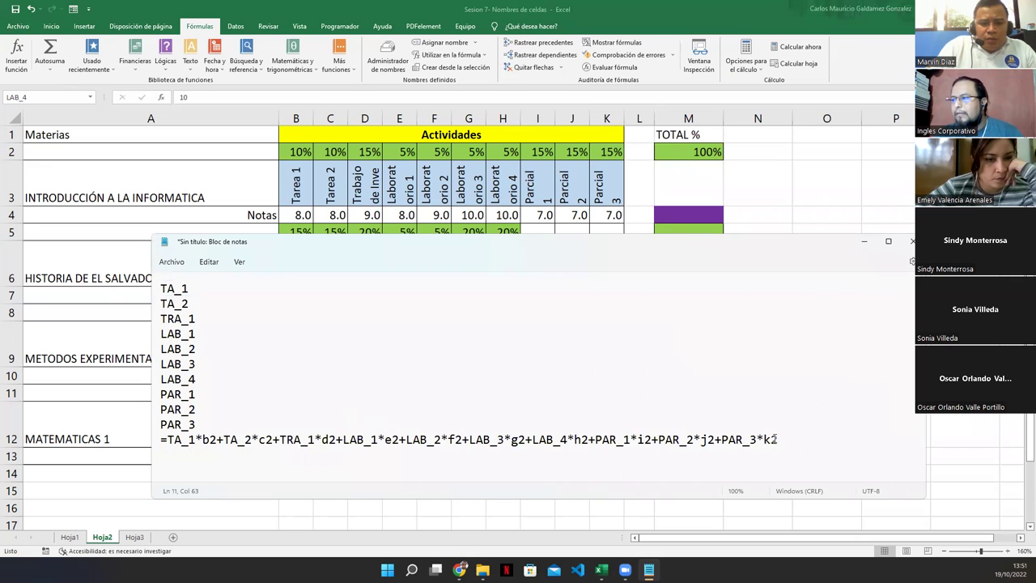
- Copy the complete formula from Notepad and enter it in cell M4 of the Excel sheet Hoja2
left_click_drag(777, 438, 163, 440)
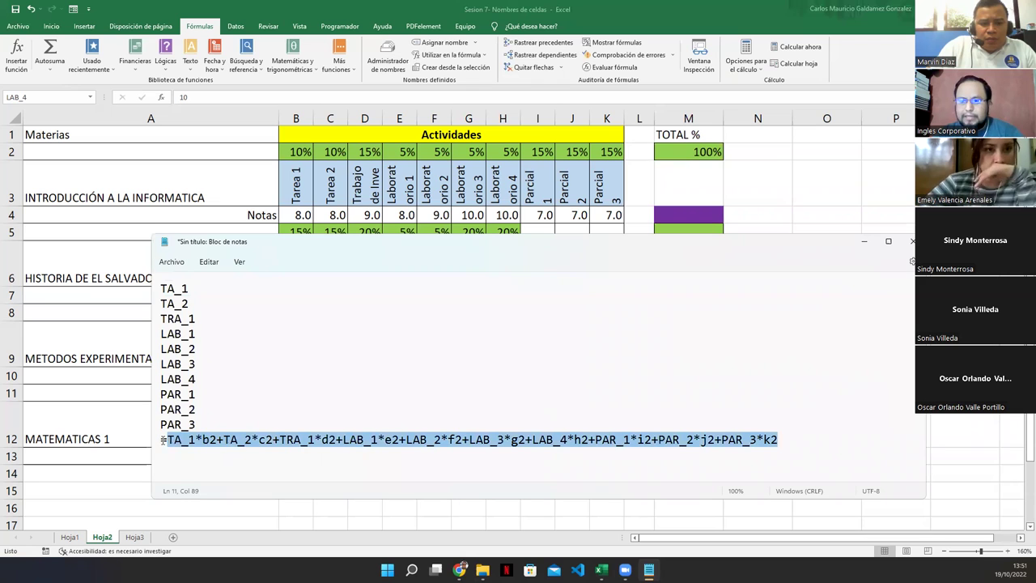
key("alt+Tab")
left_click(666, 216)
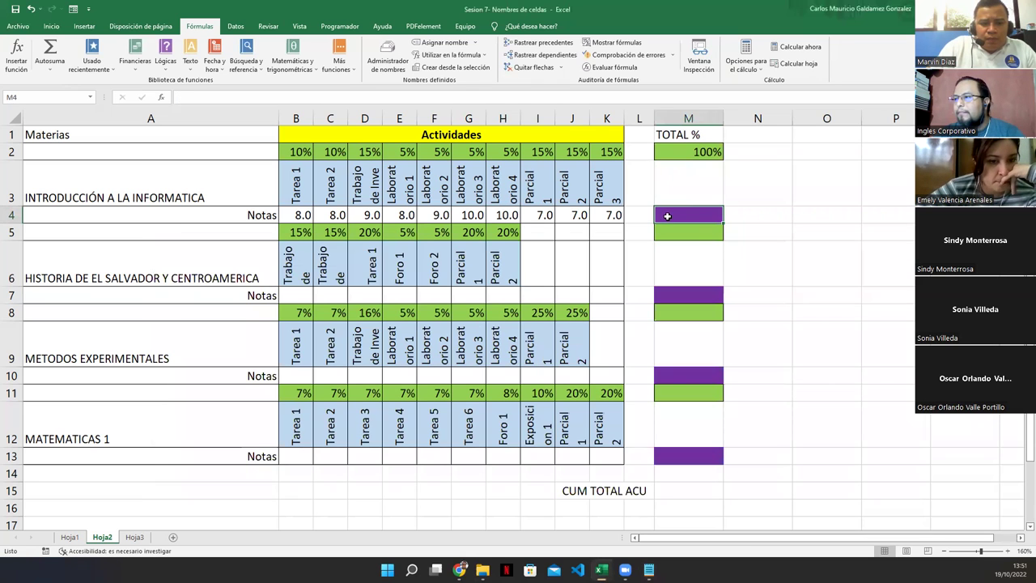
double_click(668, 216)
key("ctrl+v")
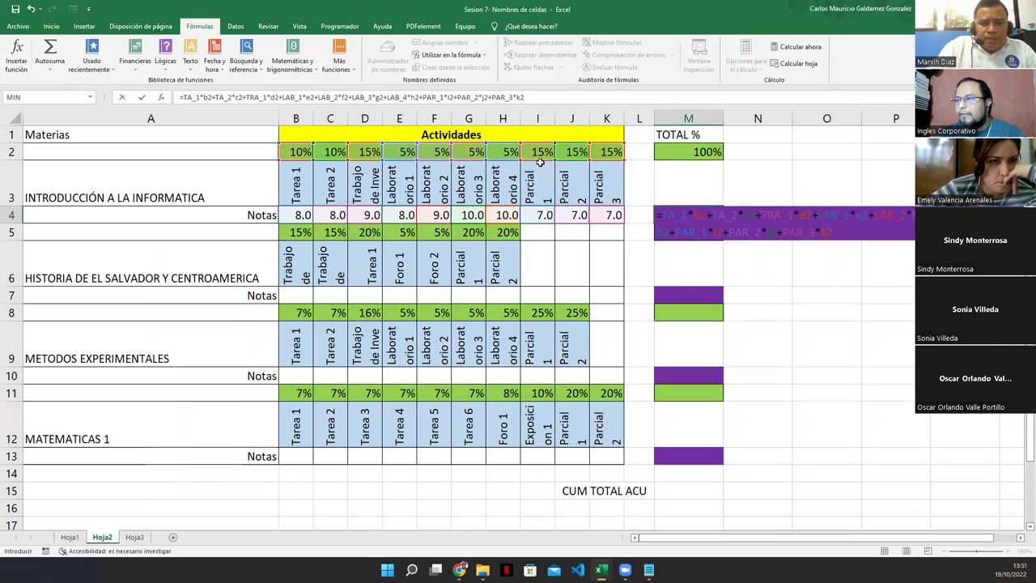
key("Return")
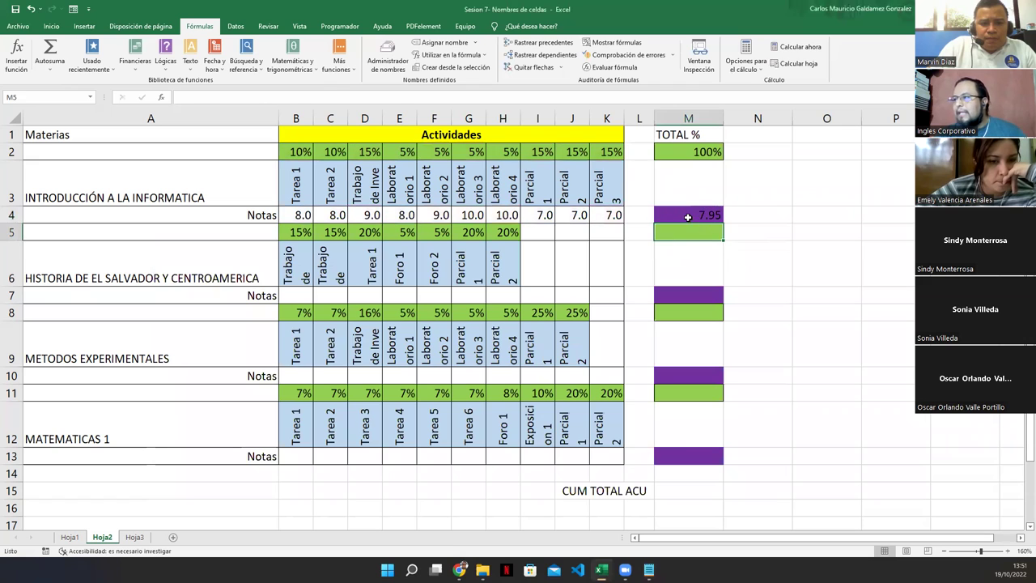
- Reduce the number format of cell M4 to one decimal place
left_click(686, 215)
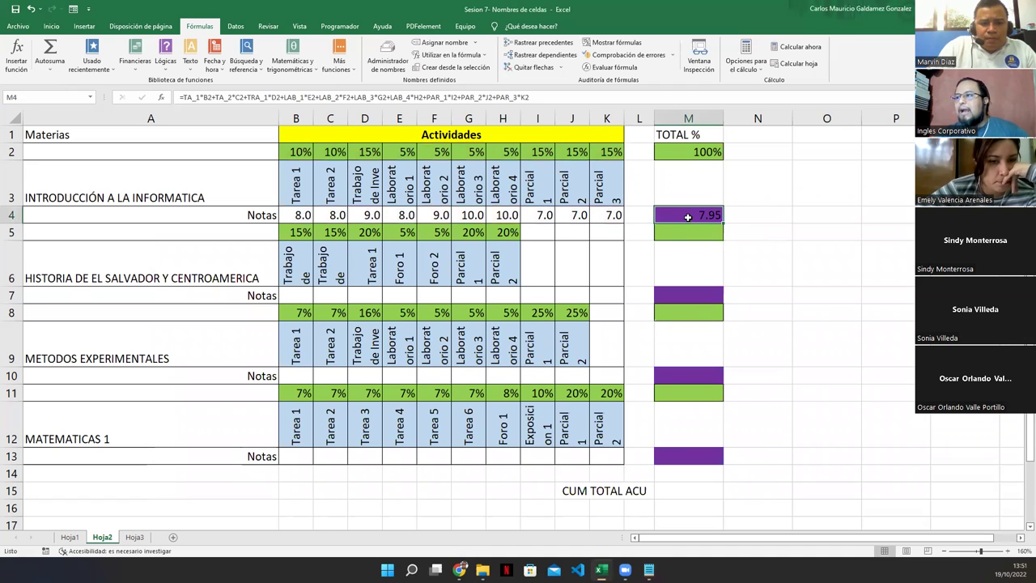
left_click(51, 25)
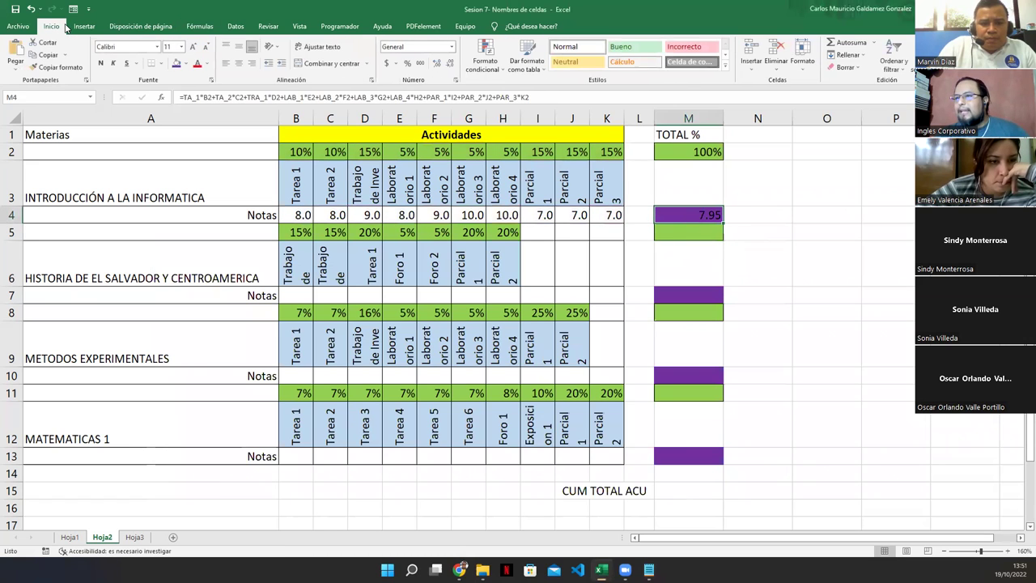
left_click(450, 64)
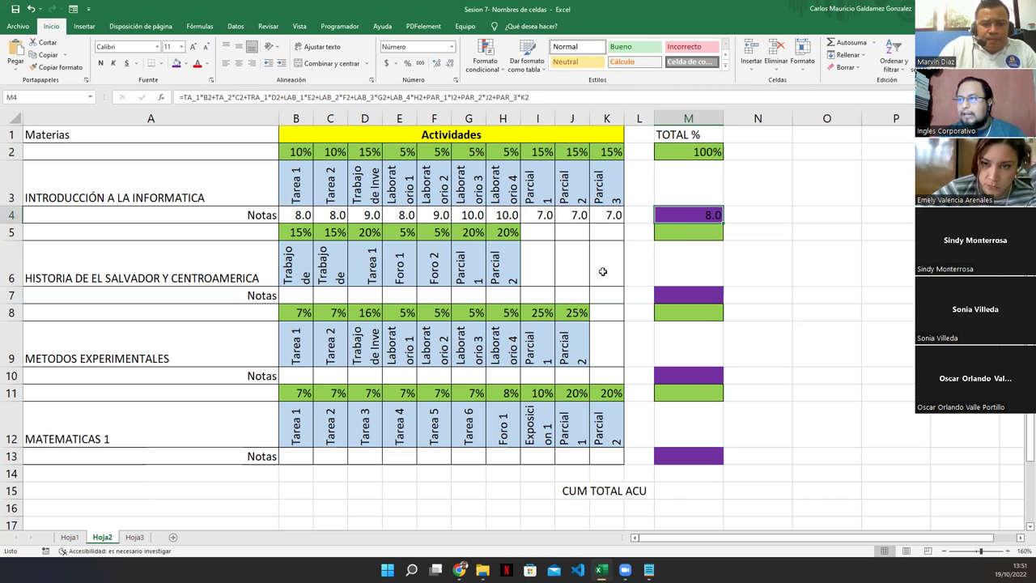
- Review the formula in cell M4 against the Notepad draft, leaving the cell's formula as it is
key("F2")
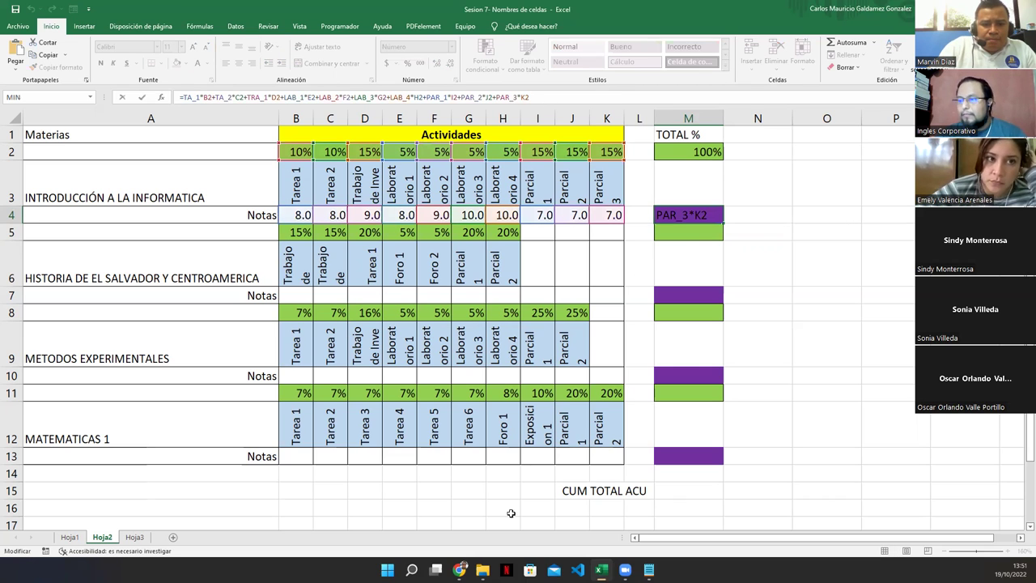
left_click(649, 569)
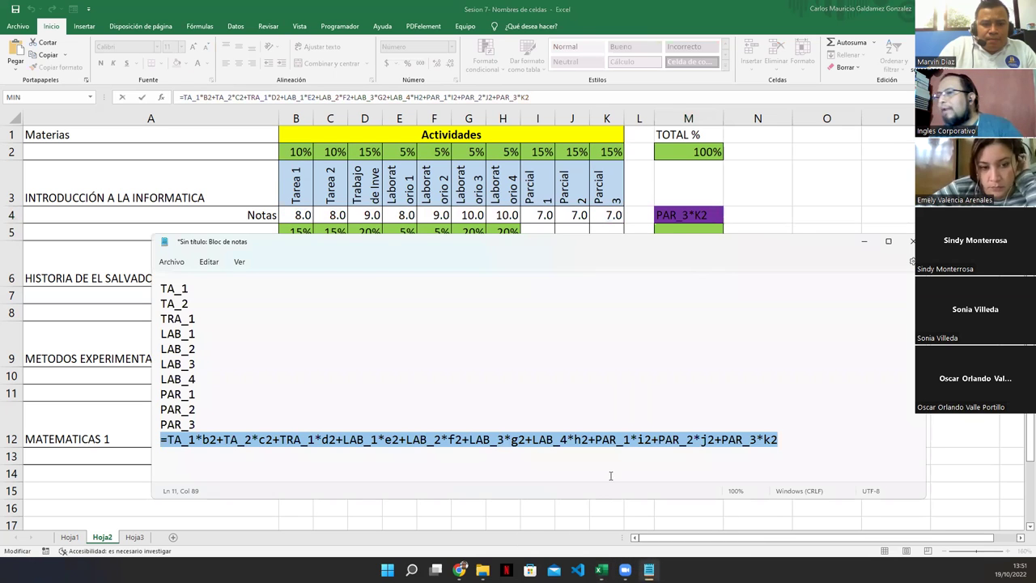
left_click_drag(352, 238, 352, 225)
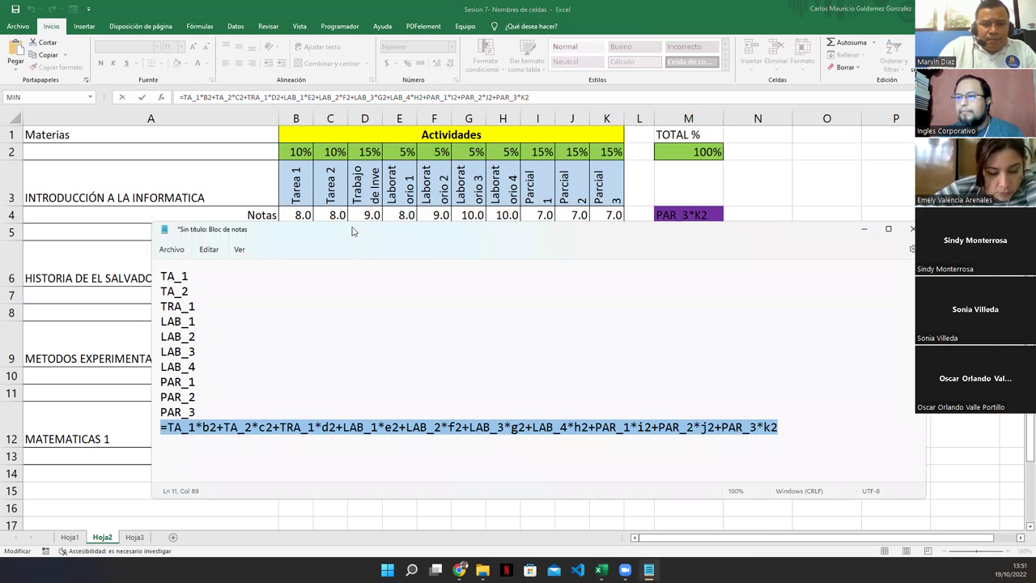
left_click(259, 385)
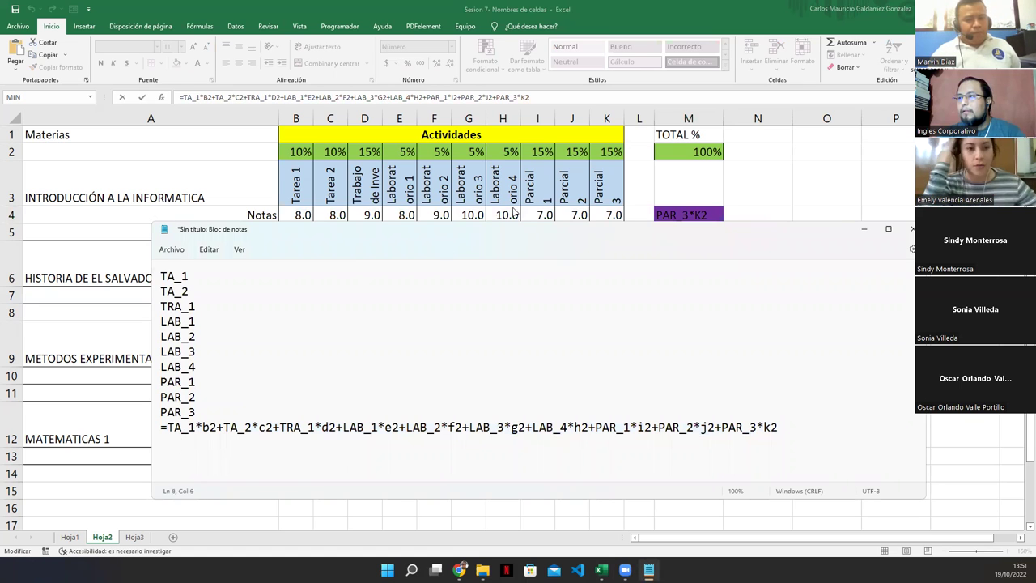
left_click_drag(489, 234, 490, 249)
left_click(682, 215)
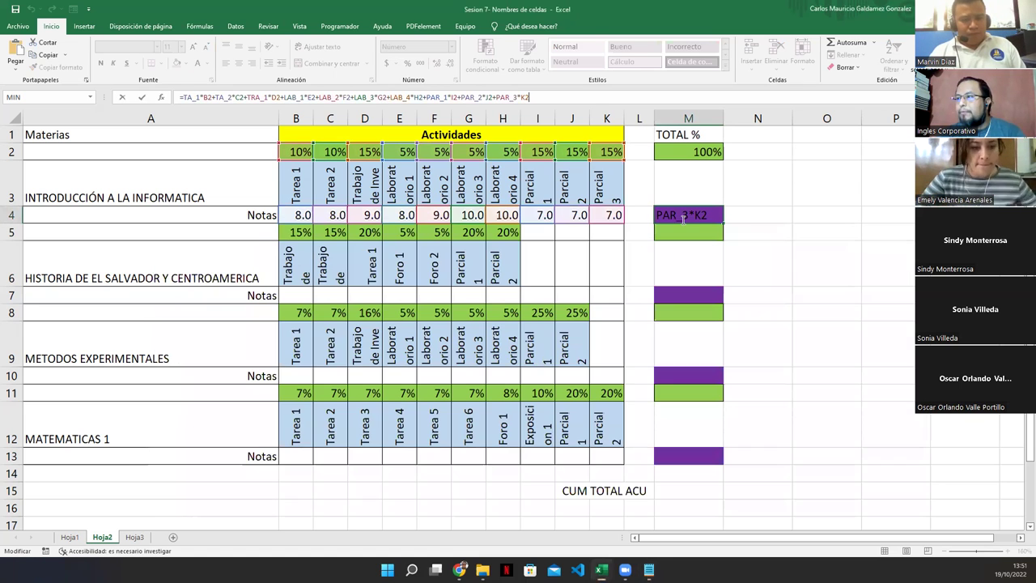
key("ctrl+Return")
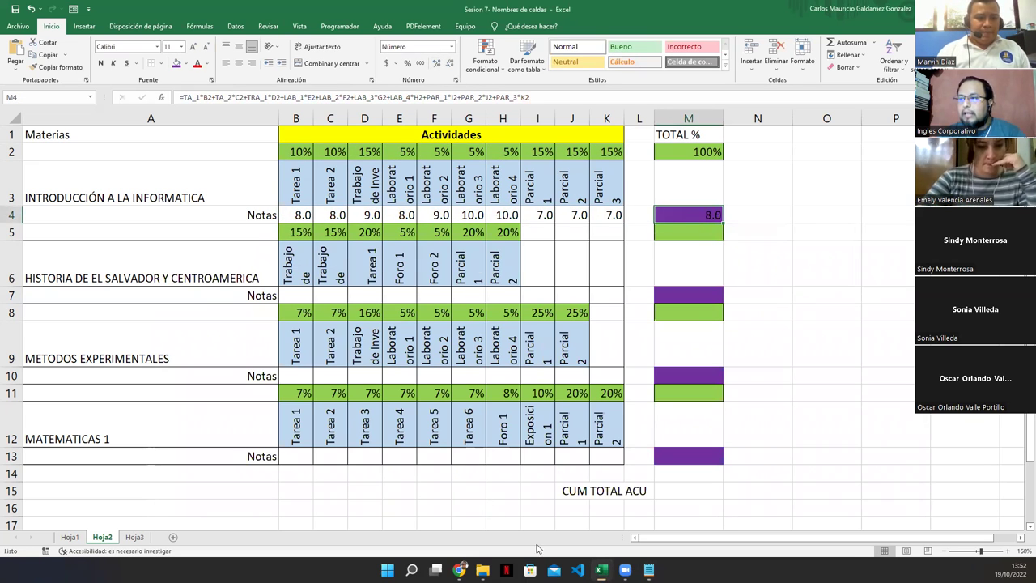
- Bring the Notepad formula draft over the sheet and narrow its window to compare the draft with cell M4
left_click(649, 570)
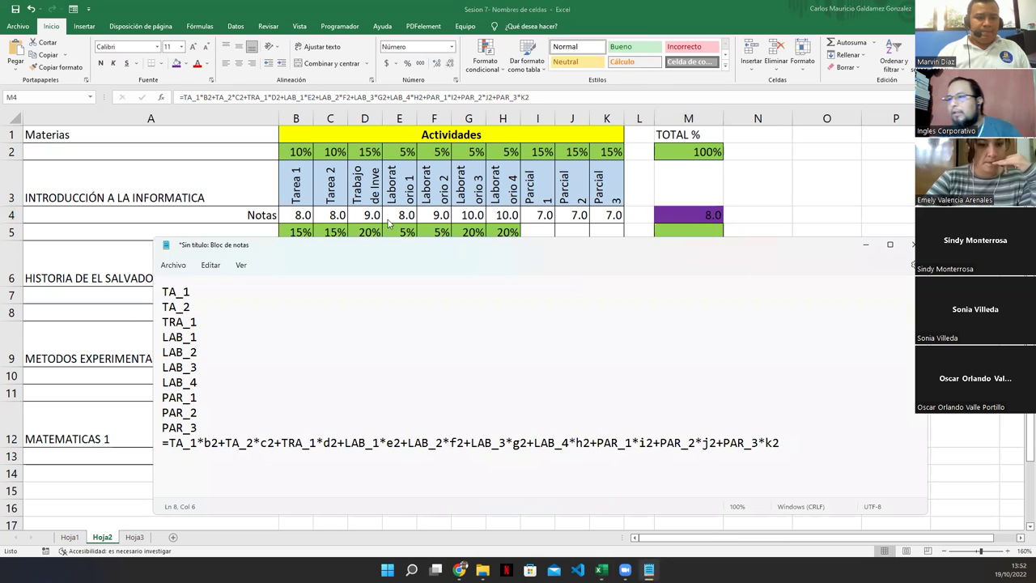
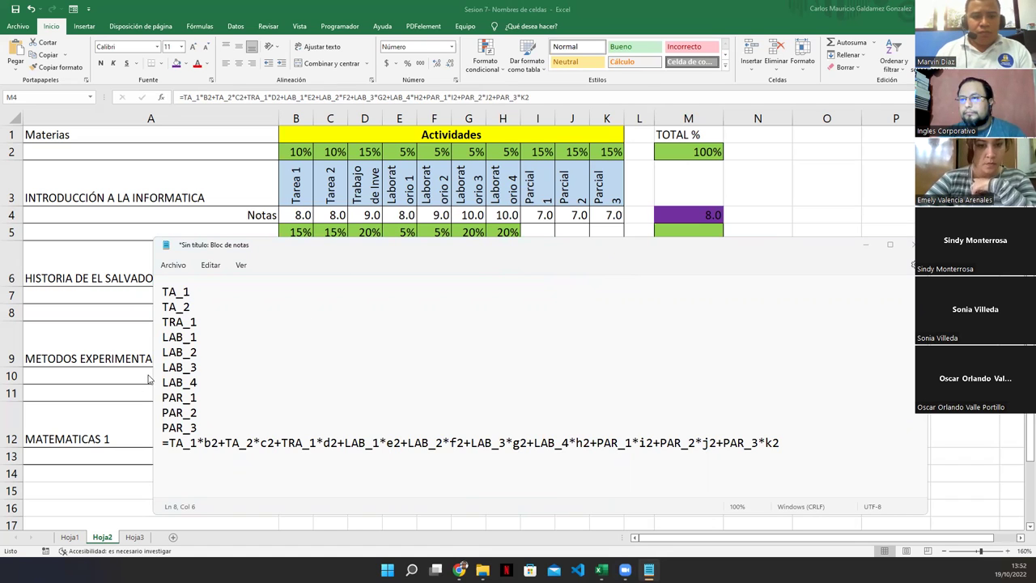
left_click_drag(150, 378, 263, 380)
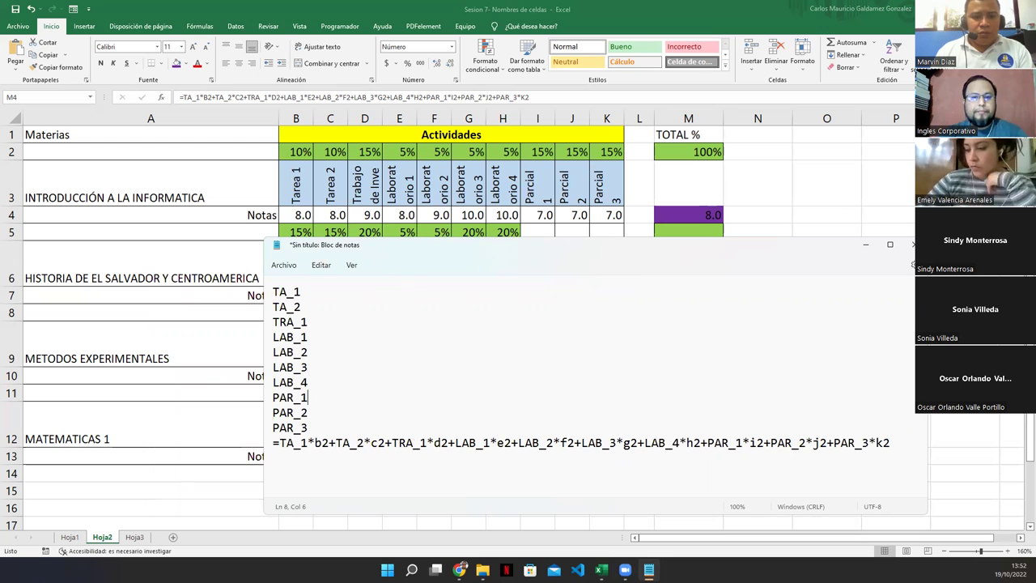
left_click(913, 265)
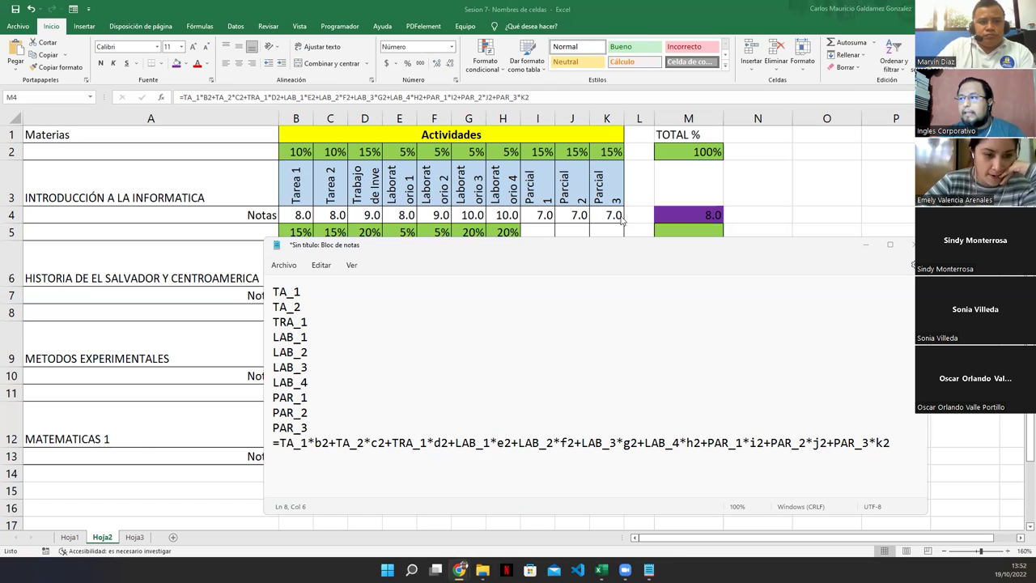
- Return to Excel and show cell M4 with more decimals, then restore its one-decimal format
left_click(680, 217)
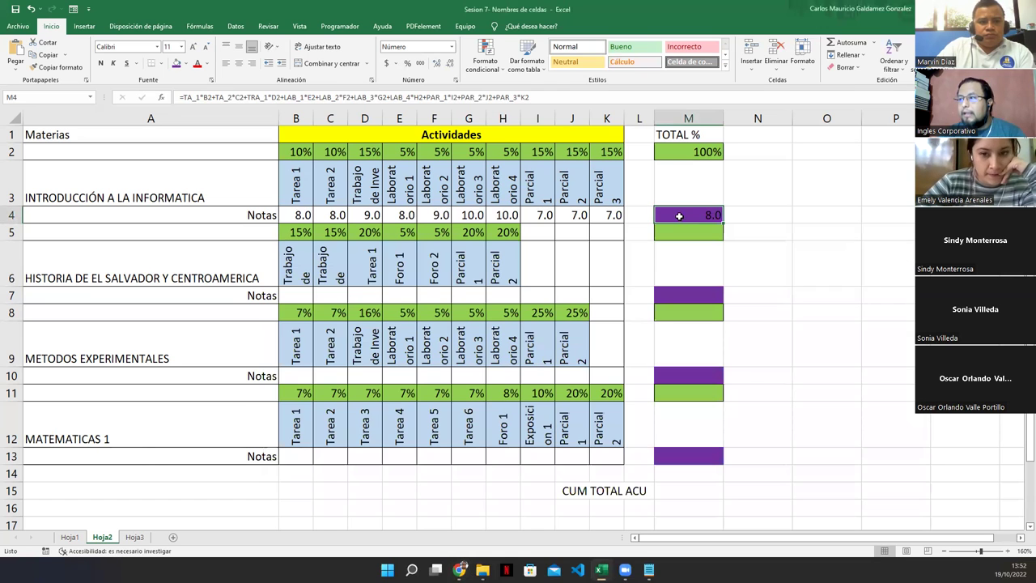
left_click(443, 69)
left_click(440, 66)
left_click(441, 66)
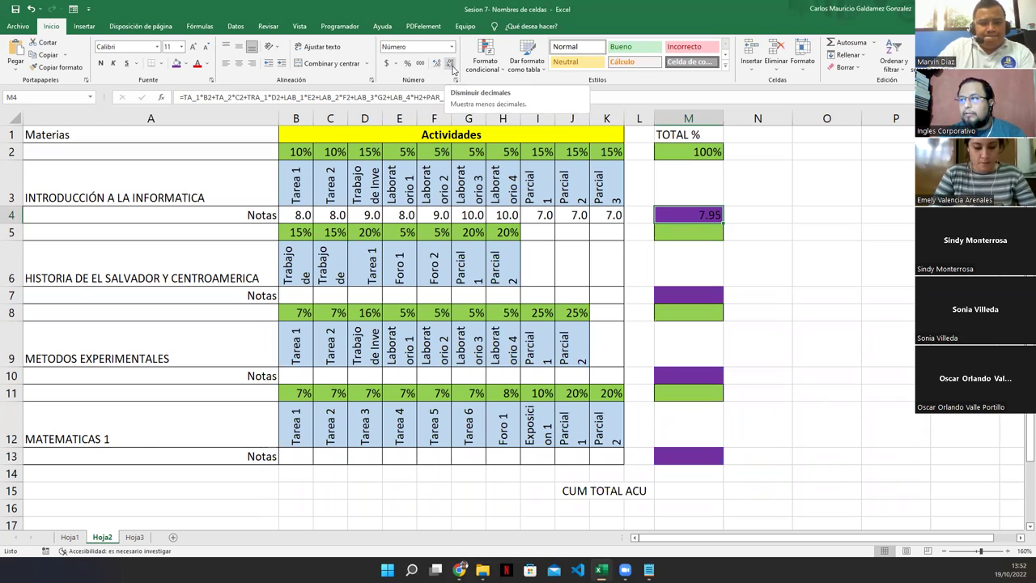
left_click(452, 66)
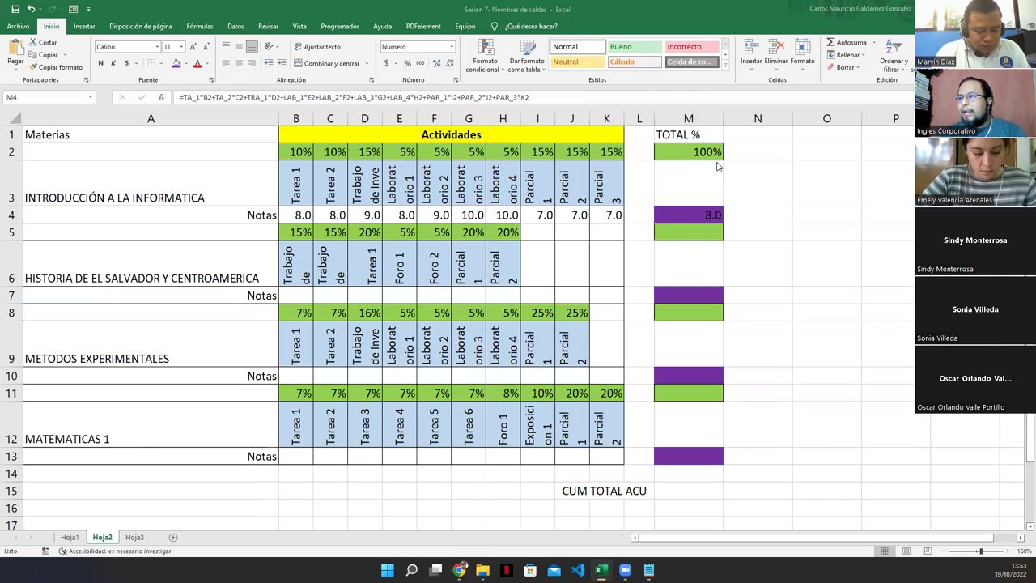
- Check the named-range sum formula in M2, then name the Historia percentage range B5:H5 HISTO
left_click(685, 153)
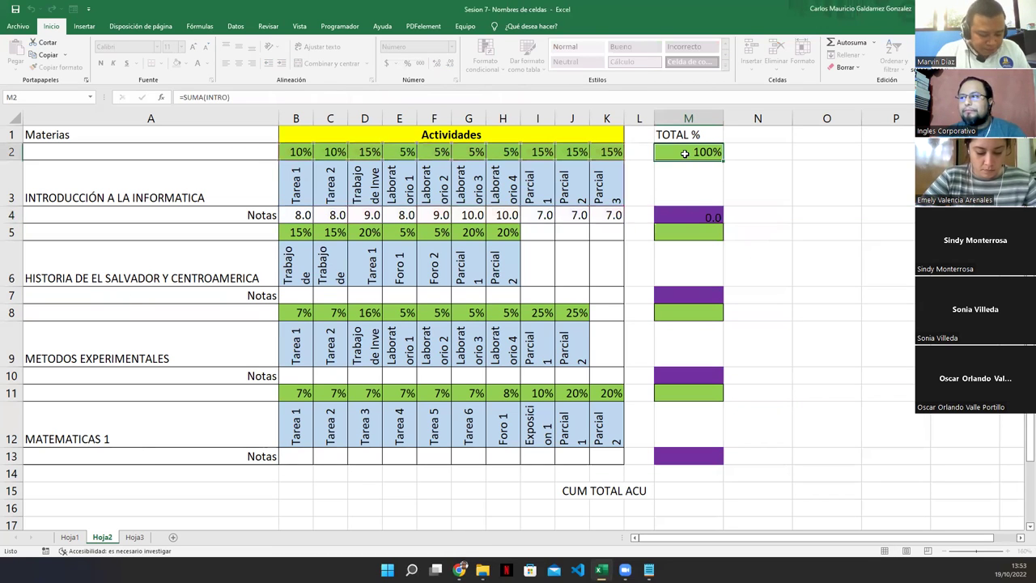
double_click(684, 153)
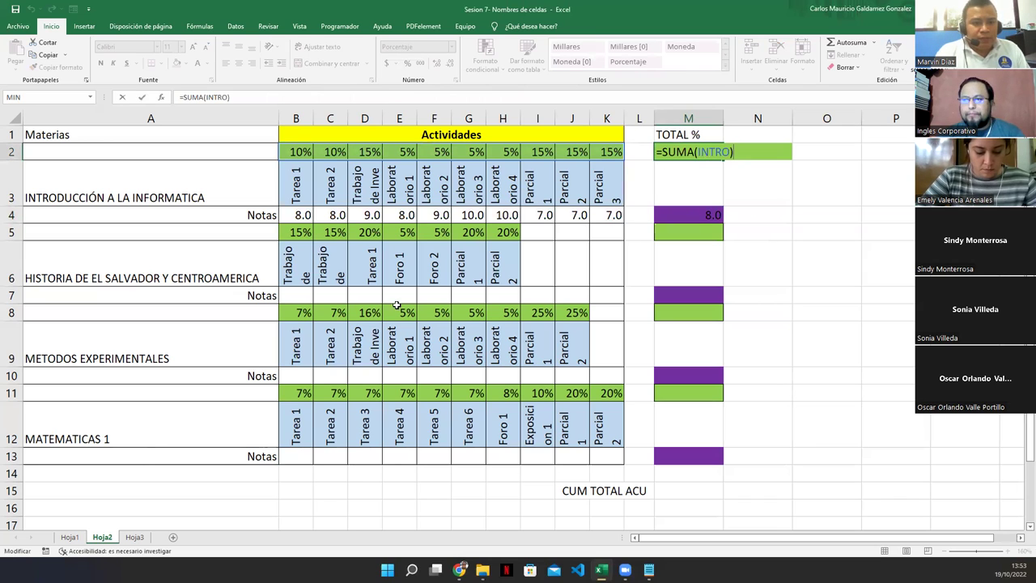
left_click_drag(296, 229, 502, 237)
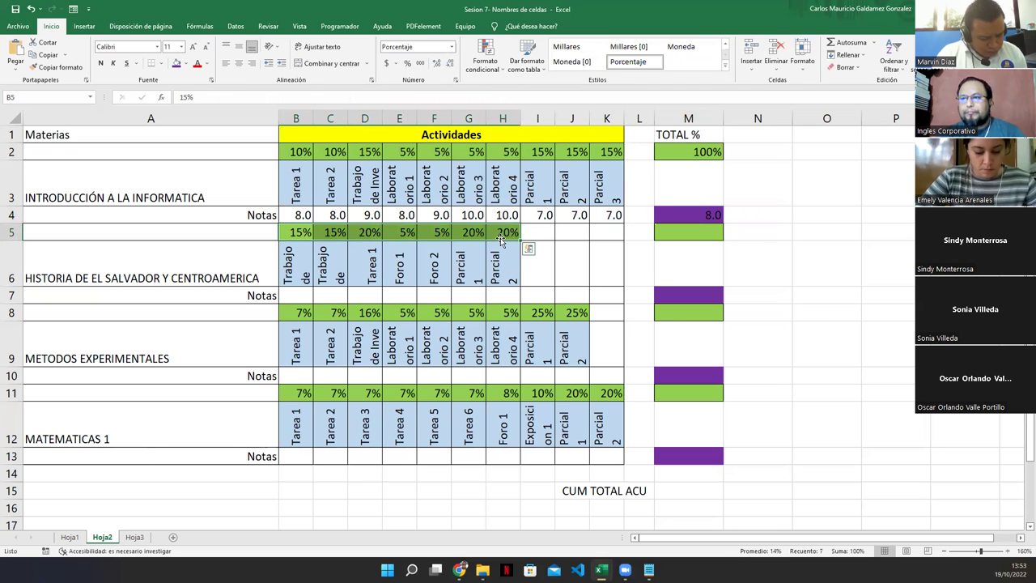
type("HISTO")
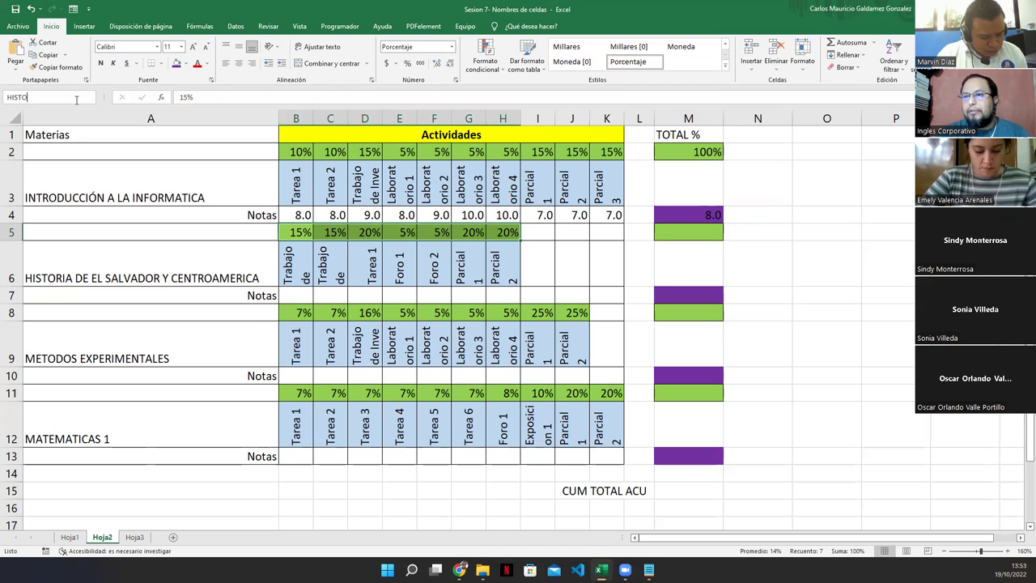
key("Return")
- Enter the formula =SUMA(HISTO) in cell M5 to total the Historia de El Salvador y Centroamerica percentages
left_click(677, 235)
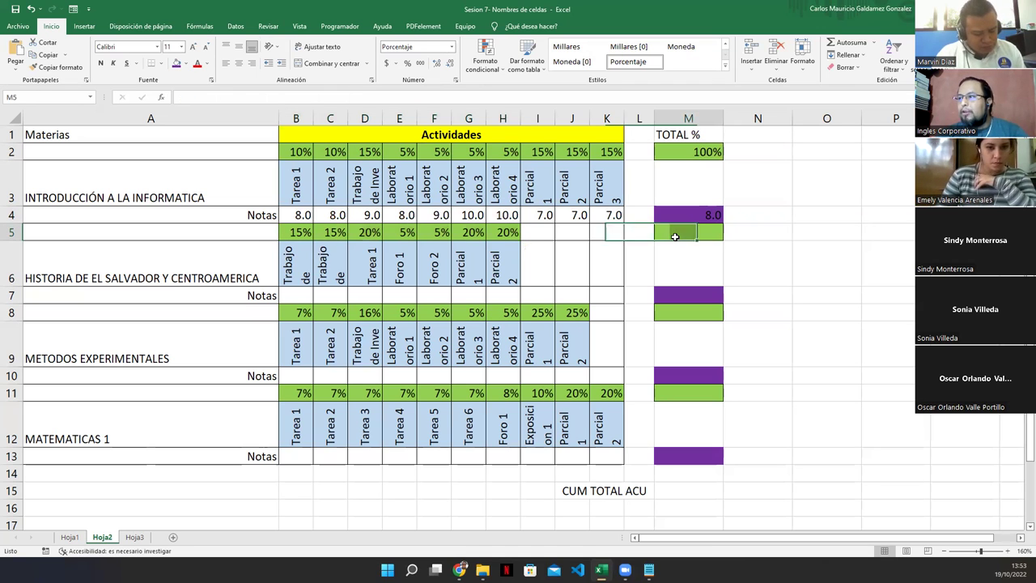
type("=suma(")
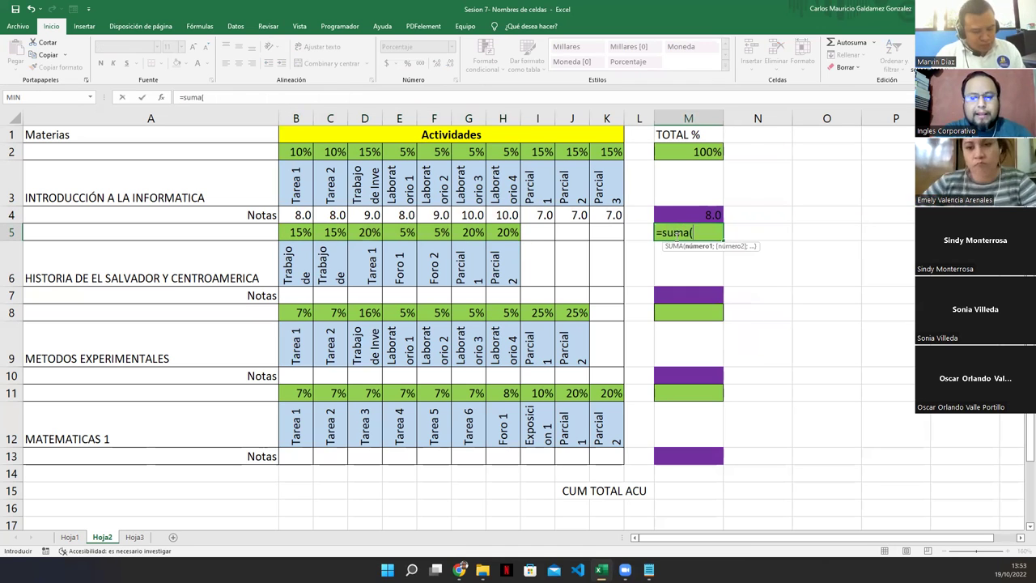
type("HISTO")
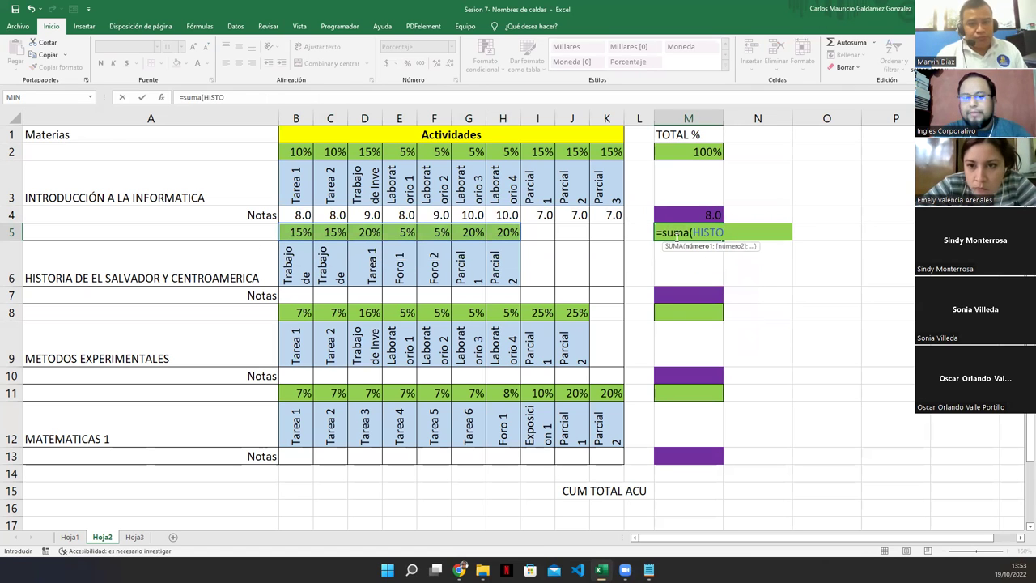
type(")")
key("Return")
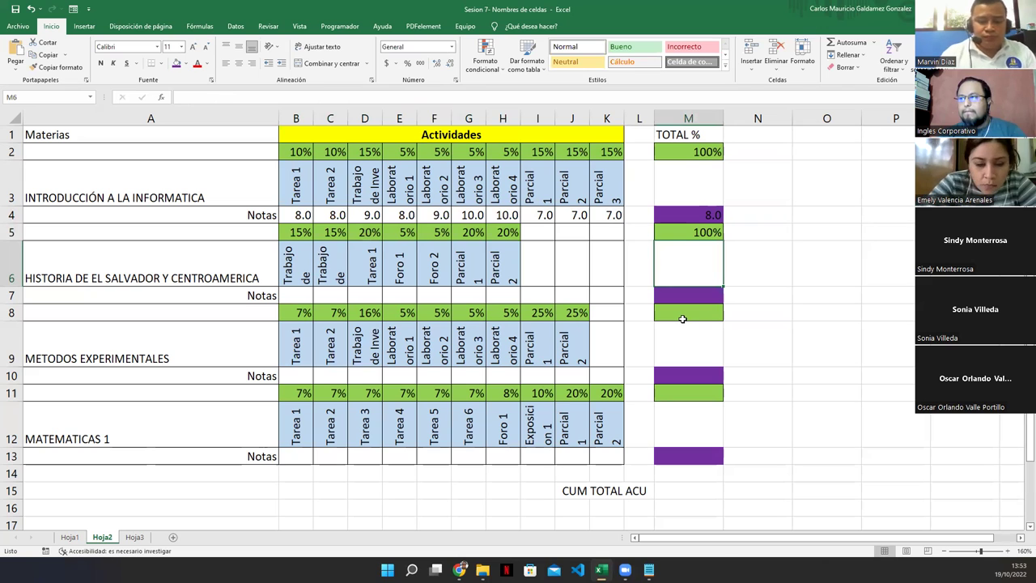
- Name the Metodos Experimentales percentage range B8:J8 METOD
left_click_drag(296, 314, 567, 315)
left_click(69, 97)
type("METOD")
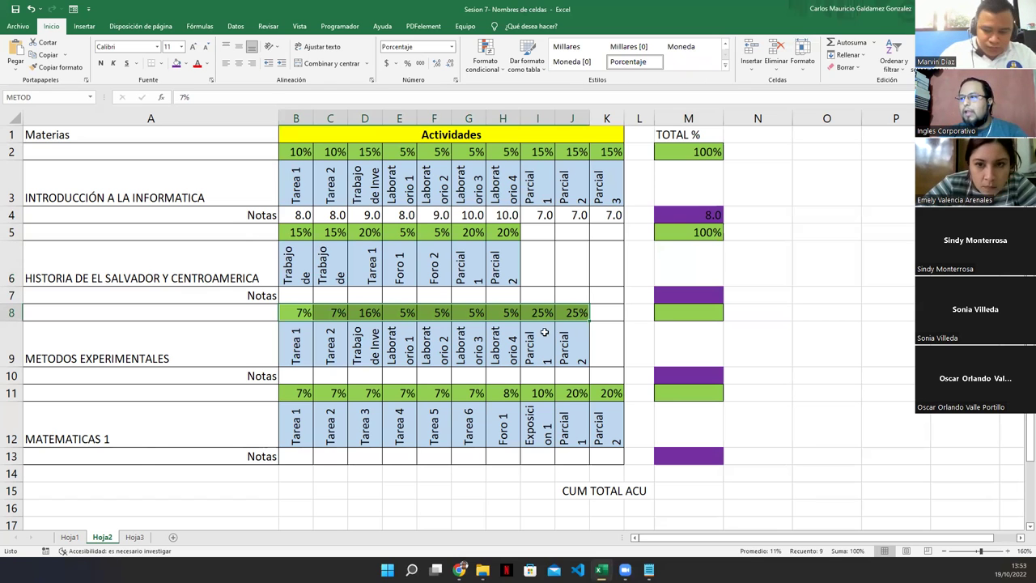
- Enter the formula =SUMA(METOD) in cell M8 to total the Metodos Experimentales percentages
left_click(680, 313)
type("=")
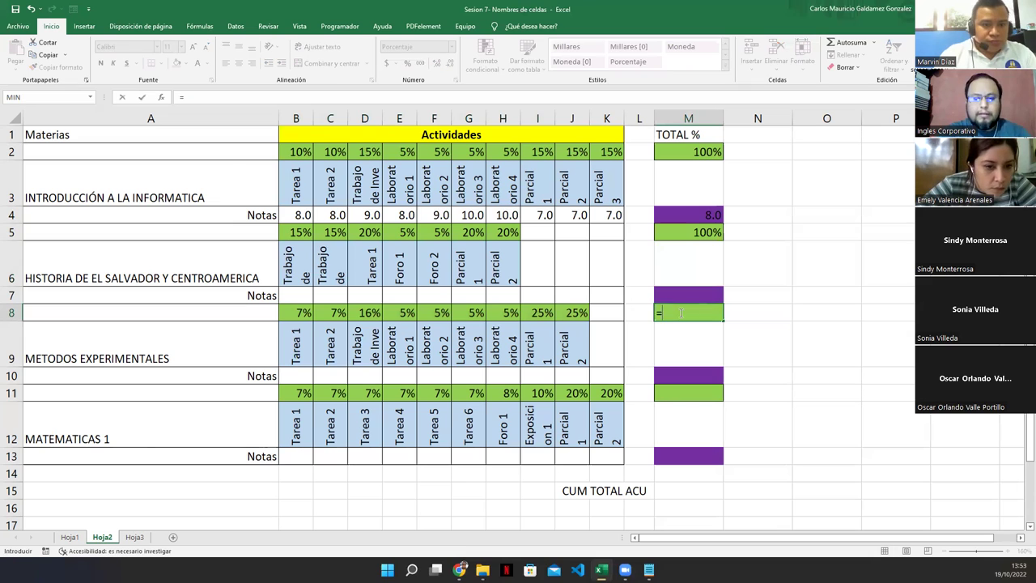
type("suma(meto")
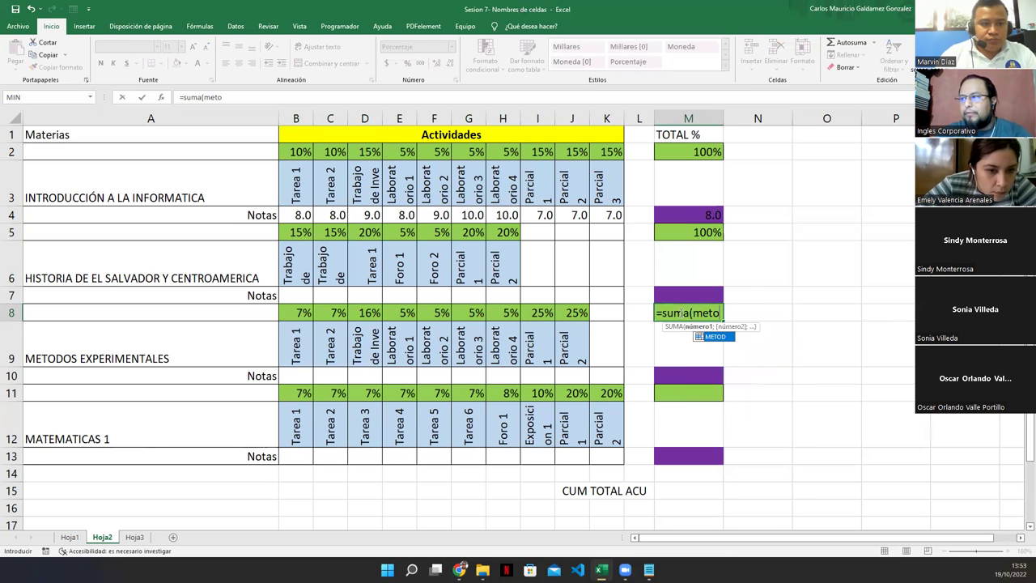
key("Tab")
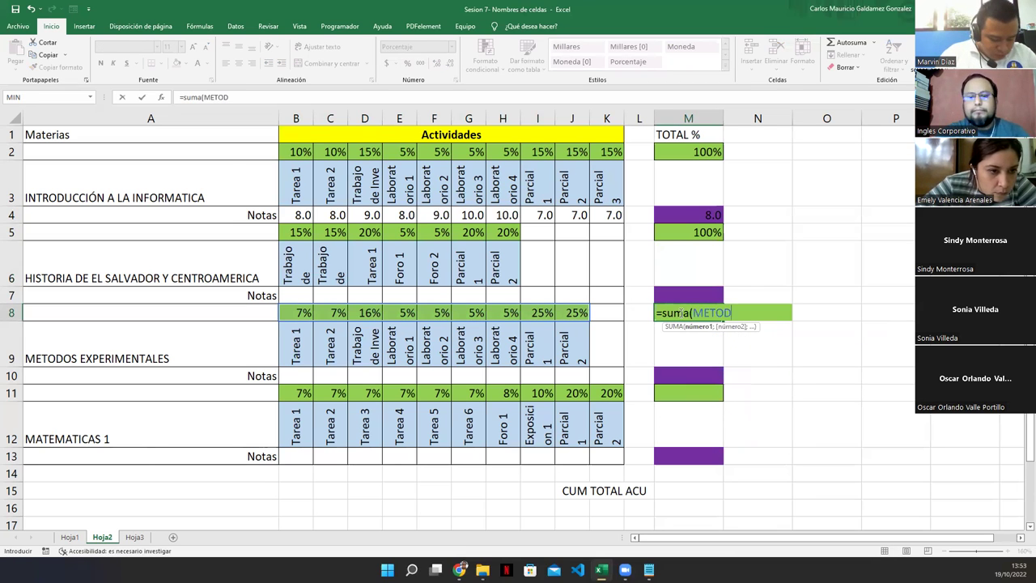
key("Return")
- Name the Matematicas 1 percentage range B11:K11 MATE
left_click(698, 390)
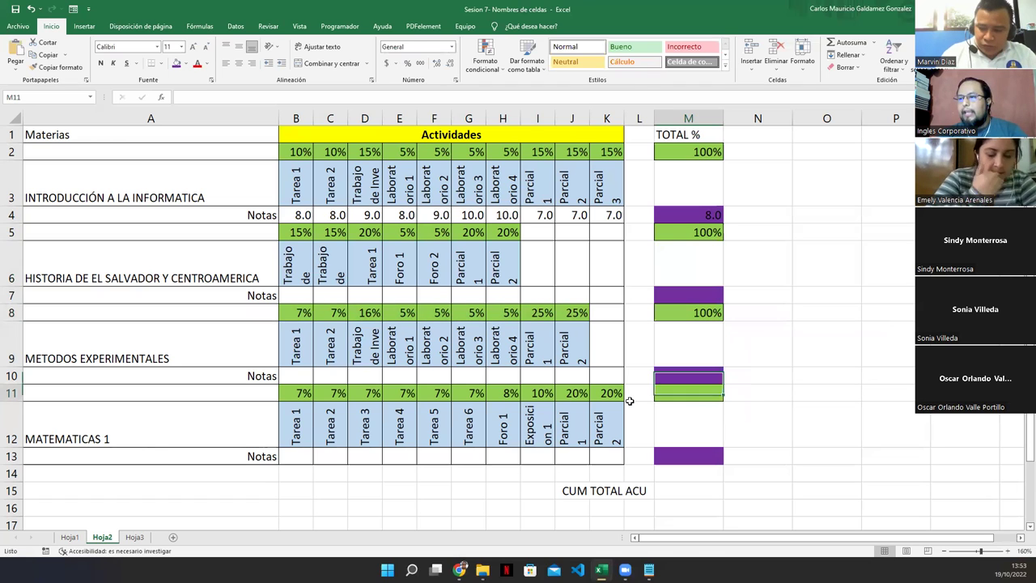
left_click_drag(300, 393, 603, 391)
left_click(47, 96)
type("MATE")
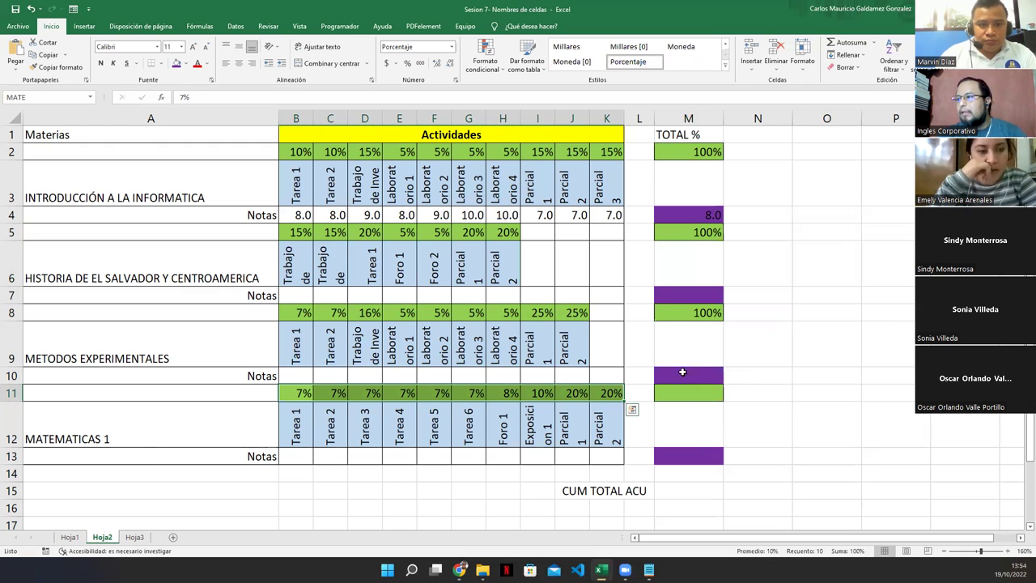
- Enter the formula =SUMA(MATE) in cell M11 to total the Matematicas 1 percentages
left_click(684, 395)
type("=suma")
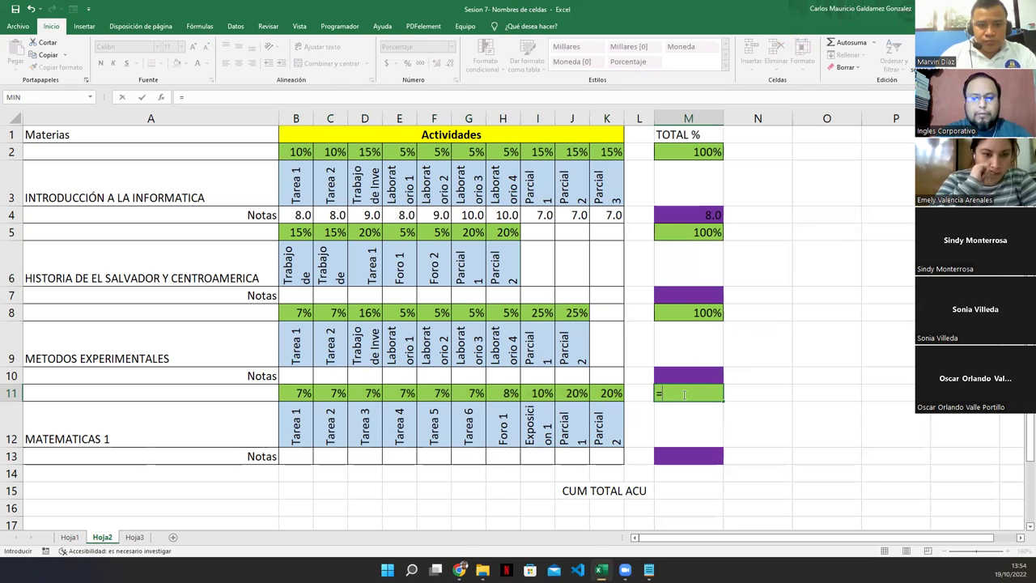
type("M")
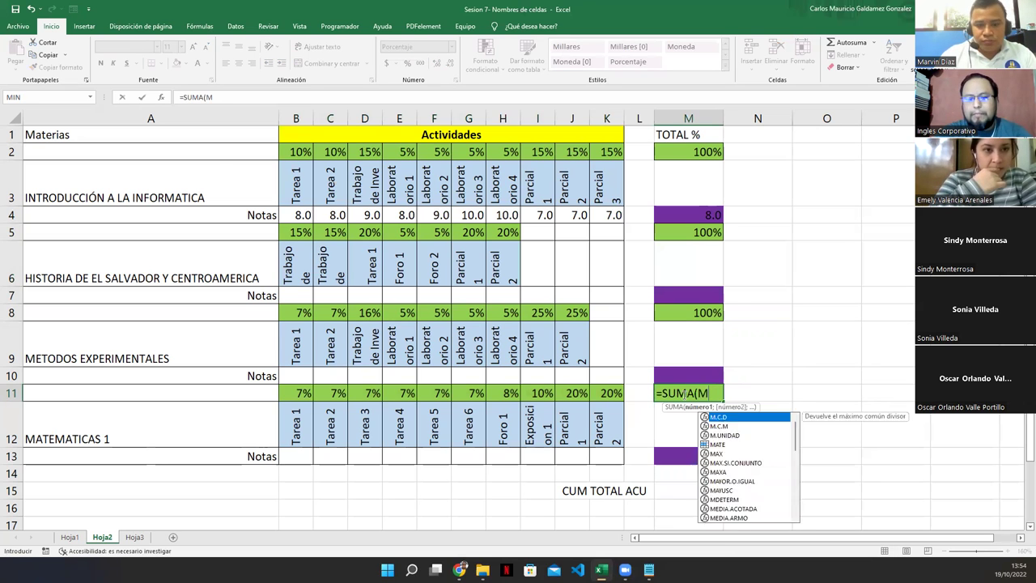
type("ATE)")
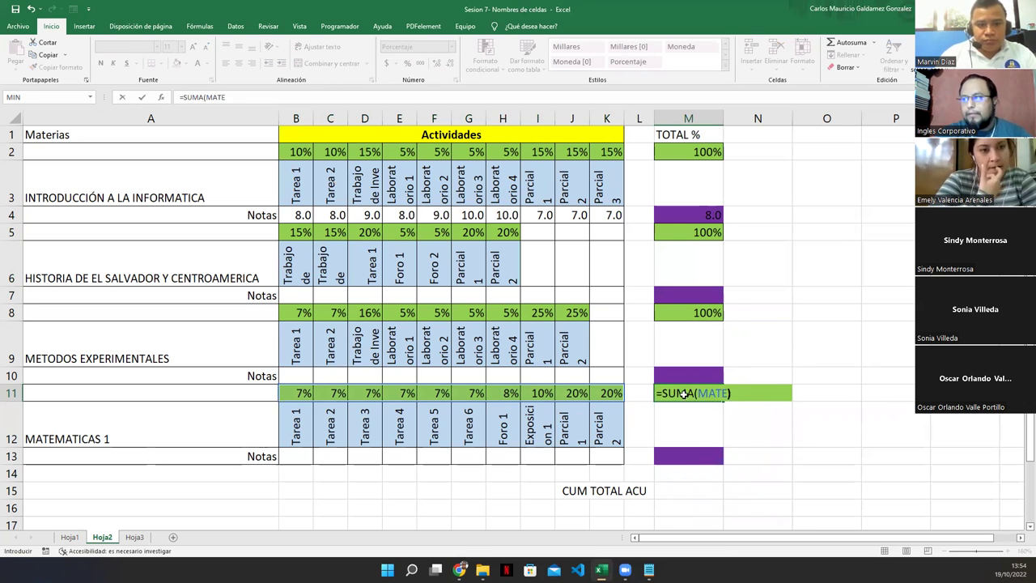
key("Return")
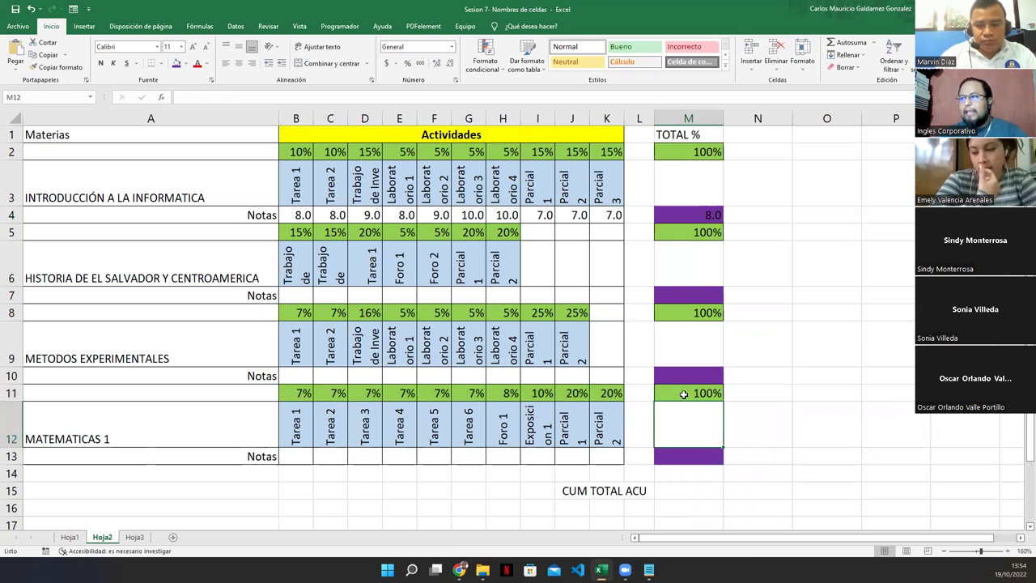
- Review the named-range sum formulas in the percentage total cells M2, M5 and M11
left_click(672, 154)
left_click(688, 225)
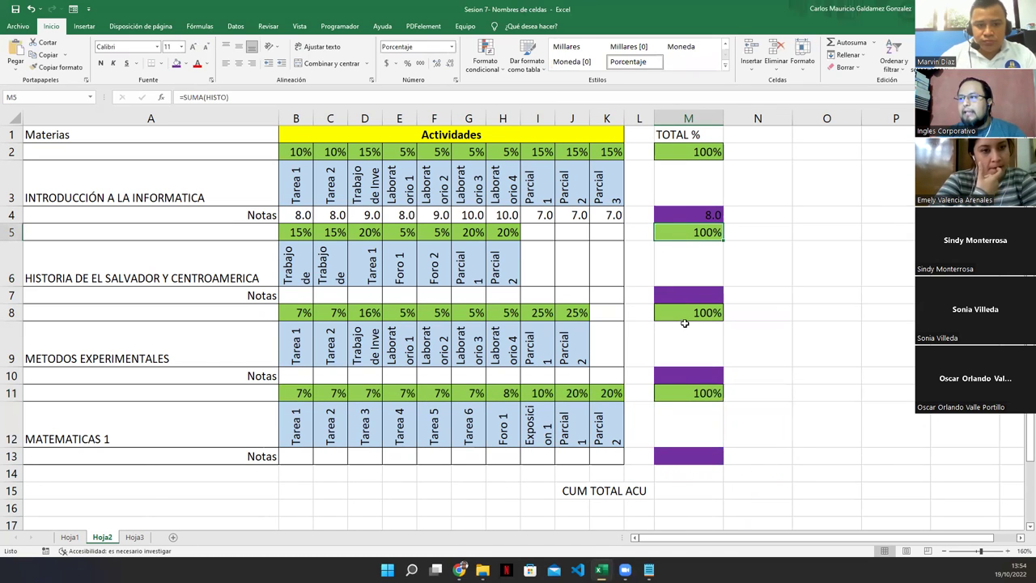
left_click(694, 392)
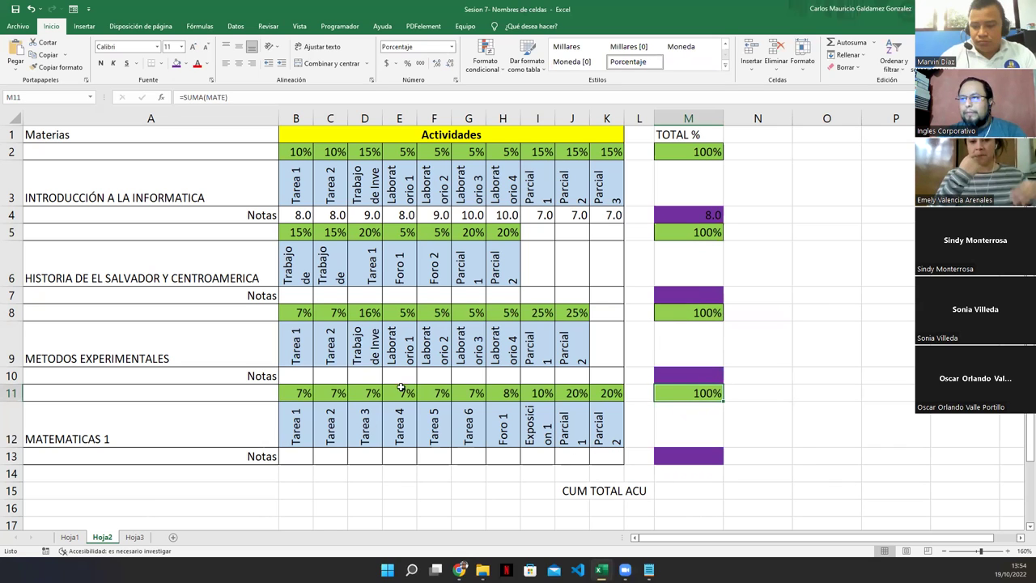
left_click_drag(291, 292, 511, 293)
left_click(292, 296)
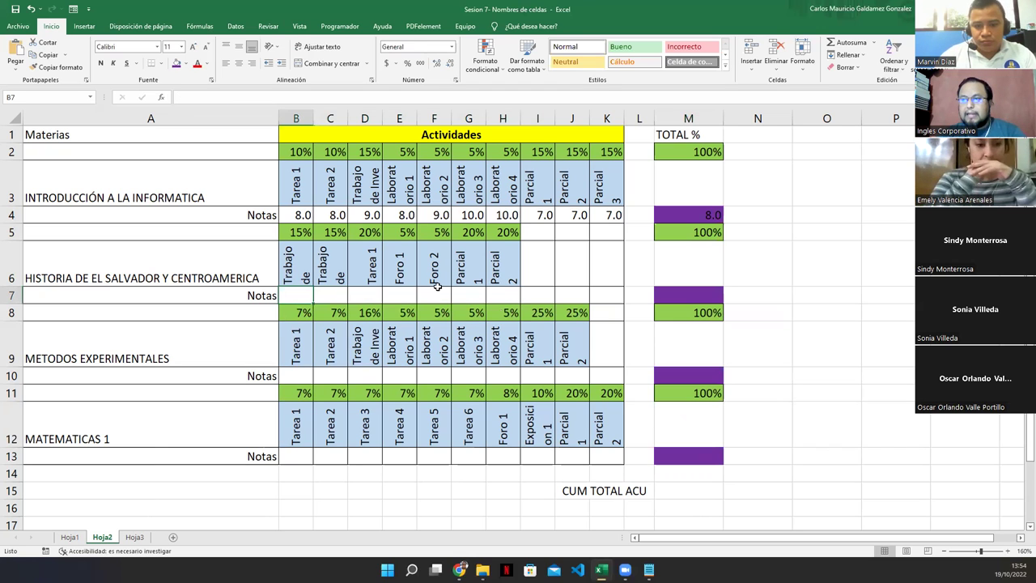
left_click(503, 297)
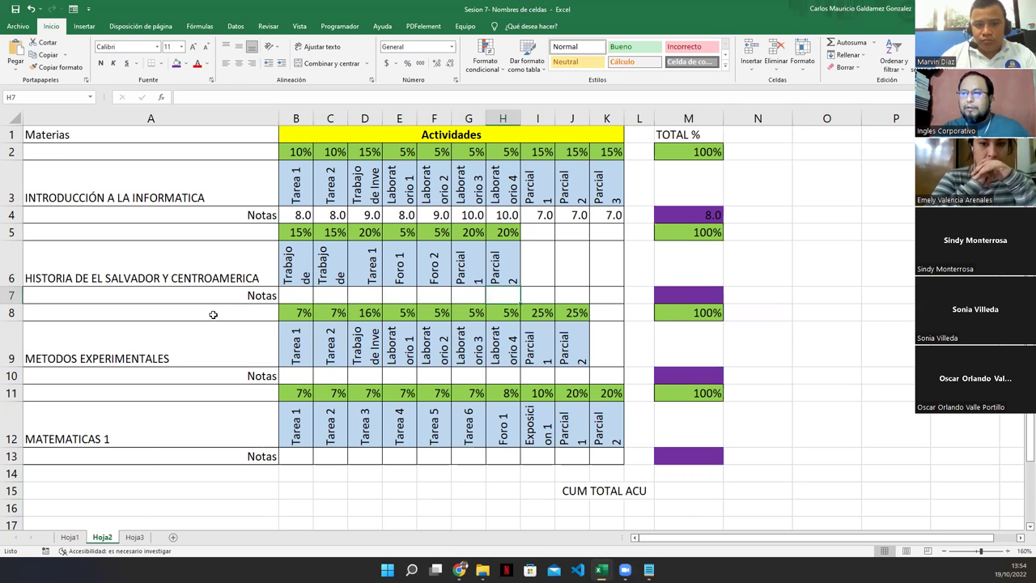
mouse_move(293, 294)
left_mouse_down()
mouse_move(330, 296)
mouse_move(298, 270)
mouse_move(324, 273)
left_mouse_up()
- Try to name the first Historia grade cell, B7, TRA_1
left_click(296, 293)
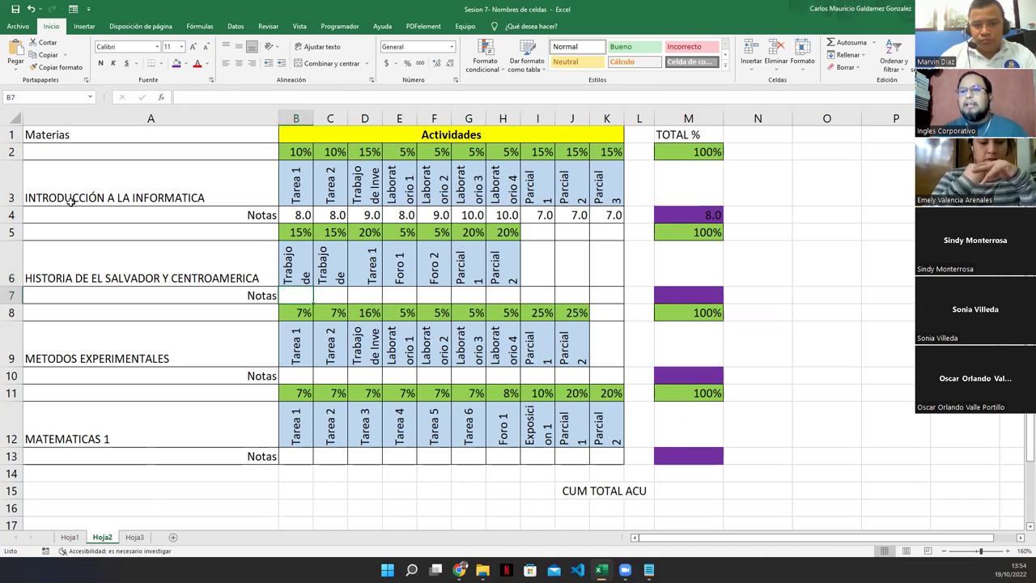
left_click(65, 99)
type("TA")
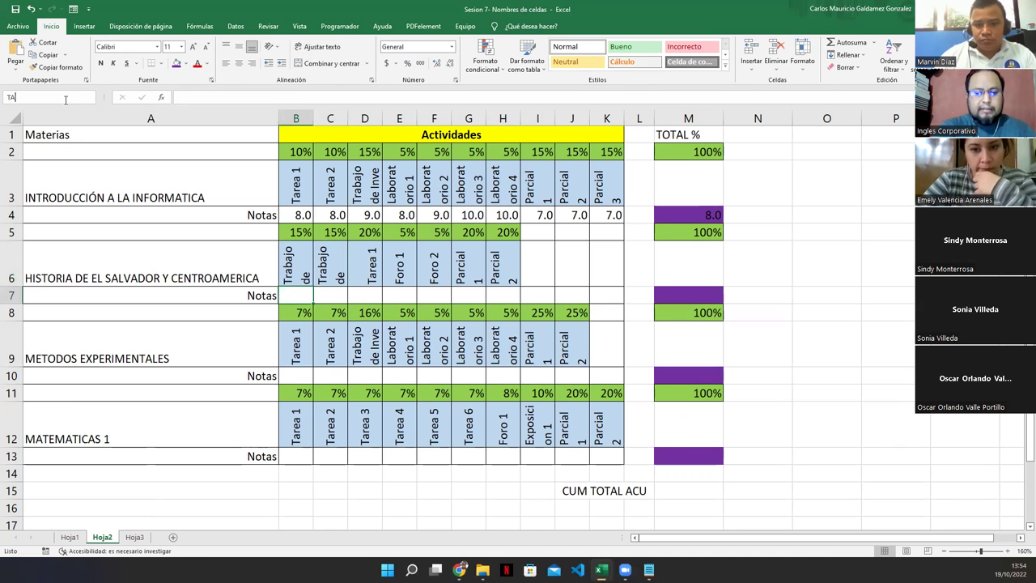
type("_1")
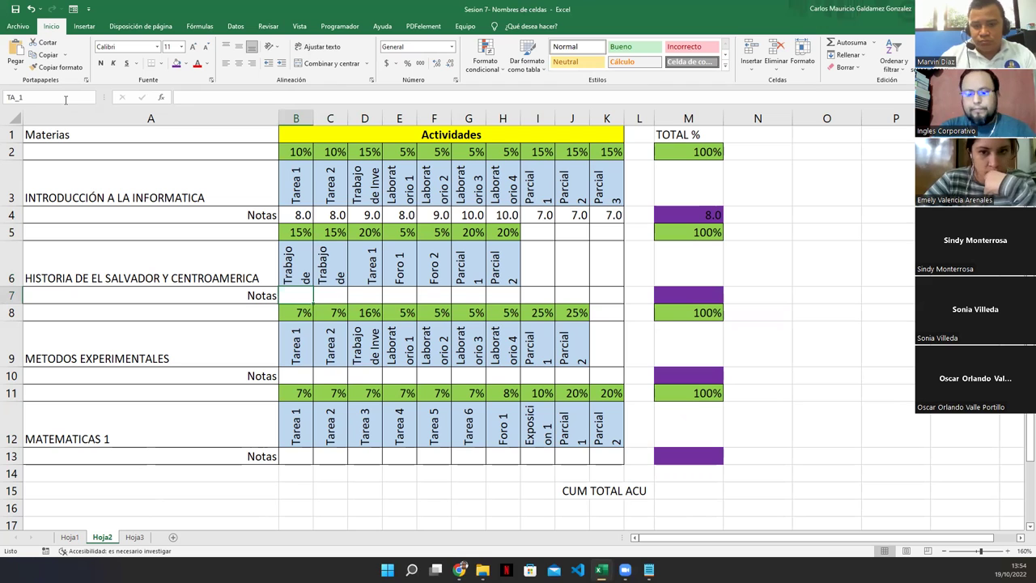
key("BackSpace")
key("BackSpace")
key("BackSpace")
type("RE")
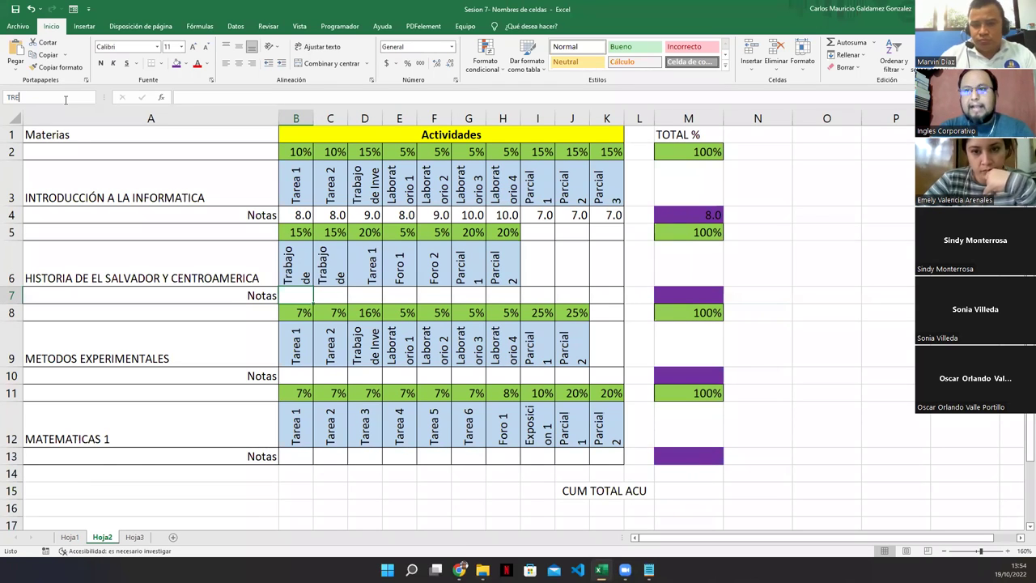
type("_1")
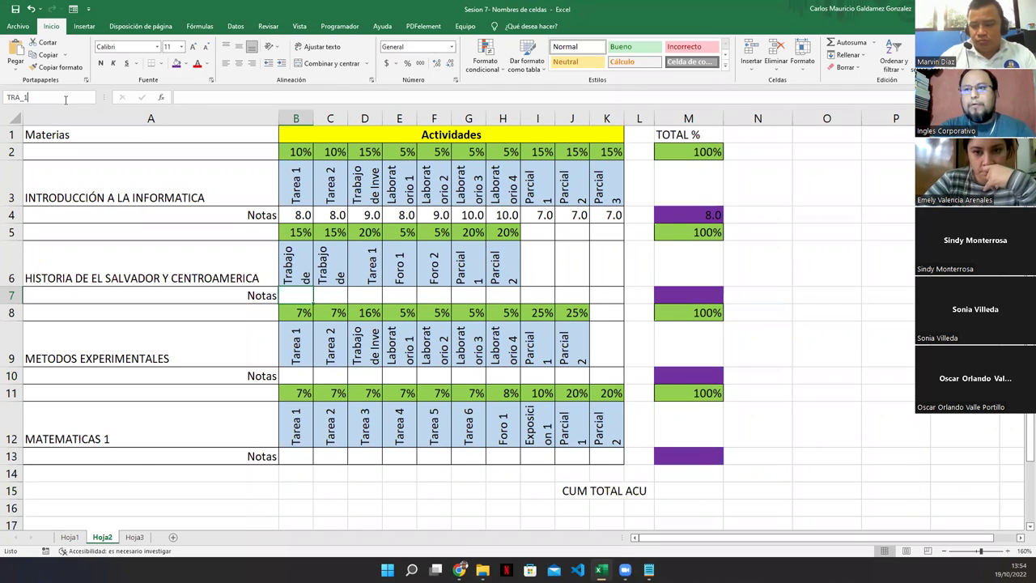
key("Return")
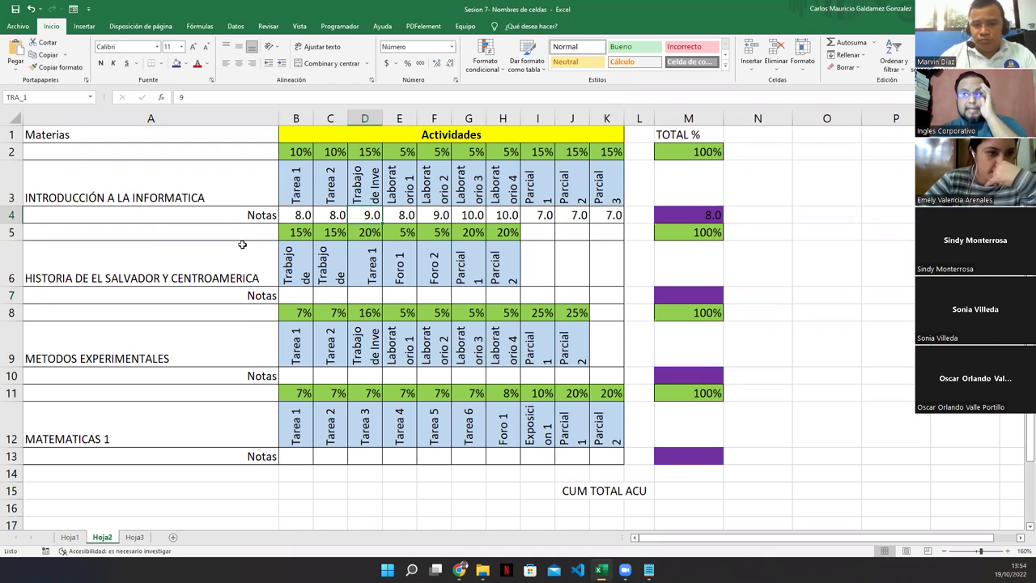
- Name the first Historia grade cell, B7, TB_1
left_click(70, 98)
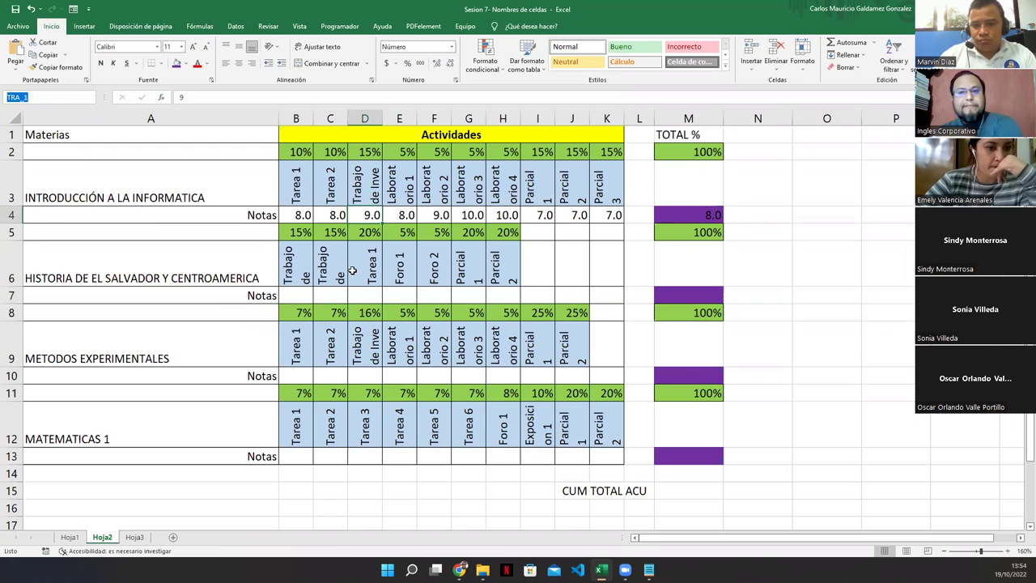
left_click(305, 293)
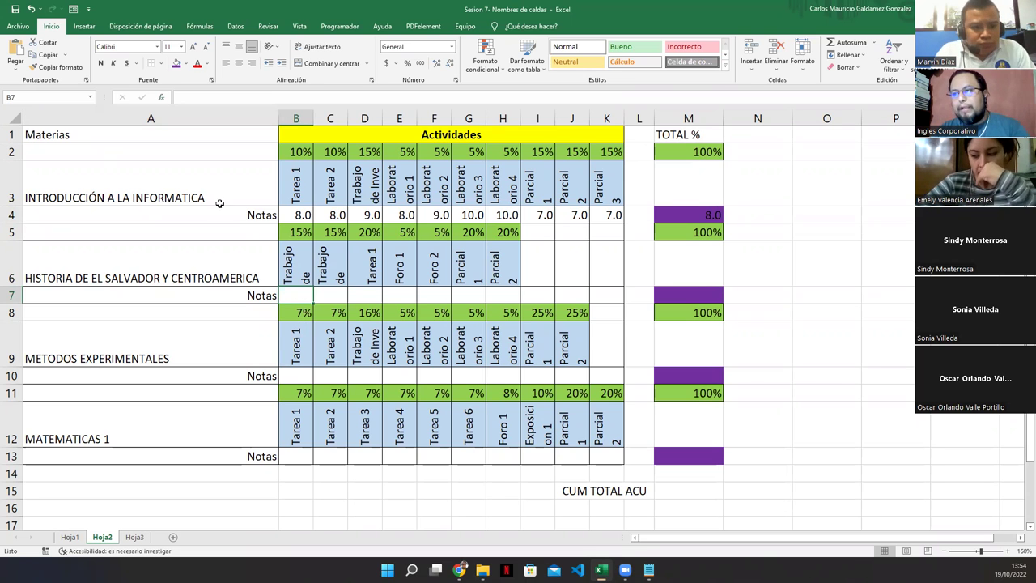
left_click(40, 97)
type("T")
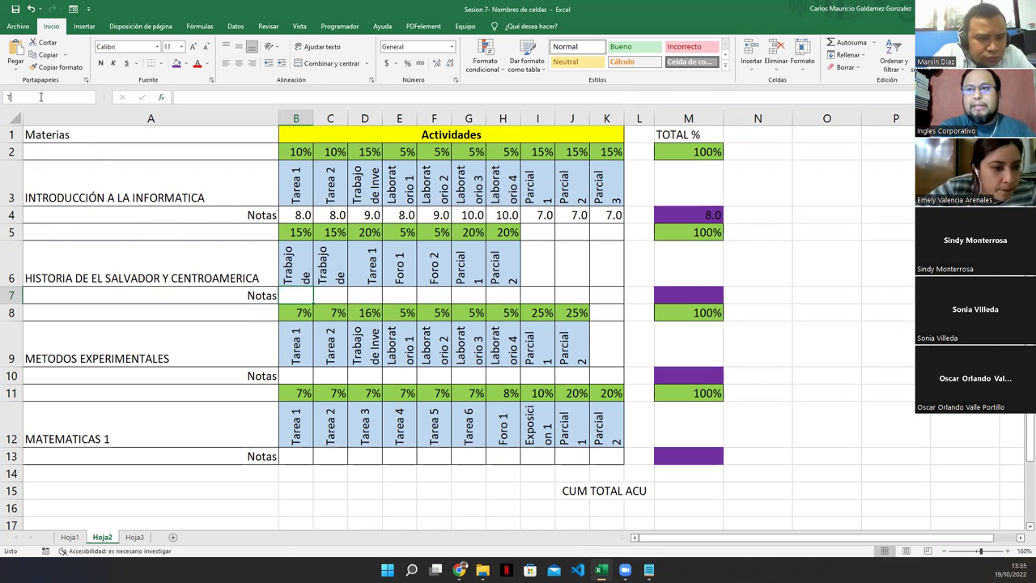
type("B_1")
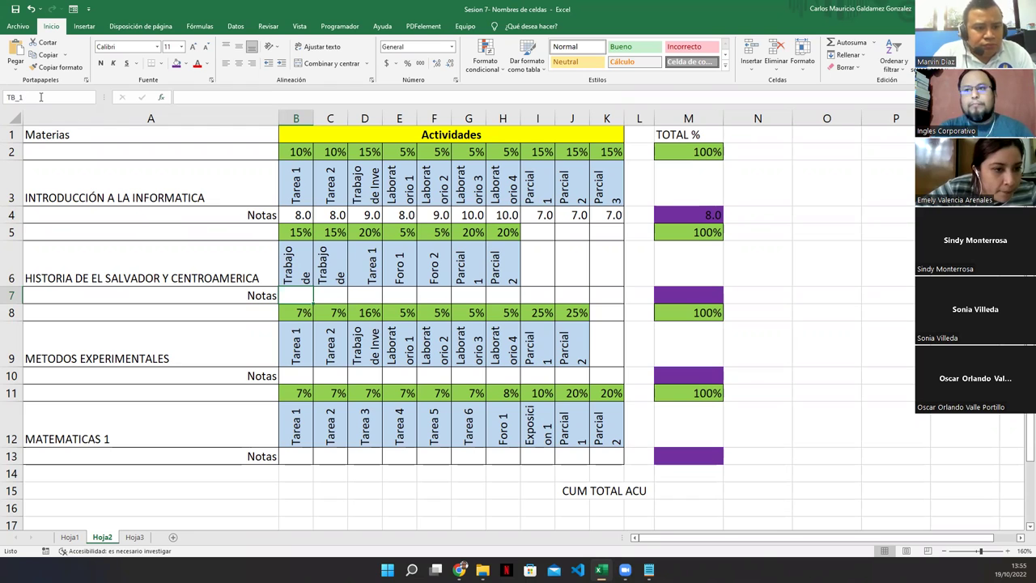
key("Return")
- Name the second Historia grade cell, C7, TB_2
key("Right")
left_click(41, 97)
type("TB_2")
key("Return")
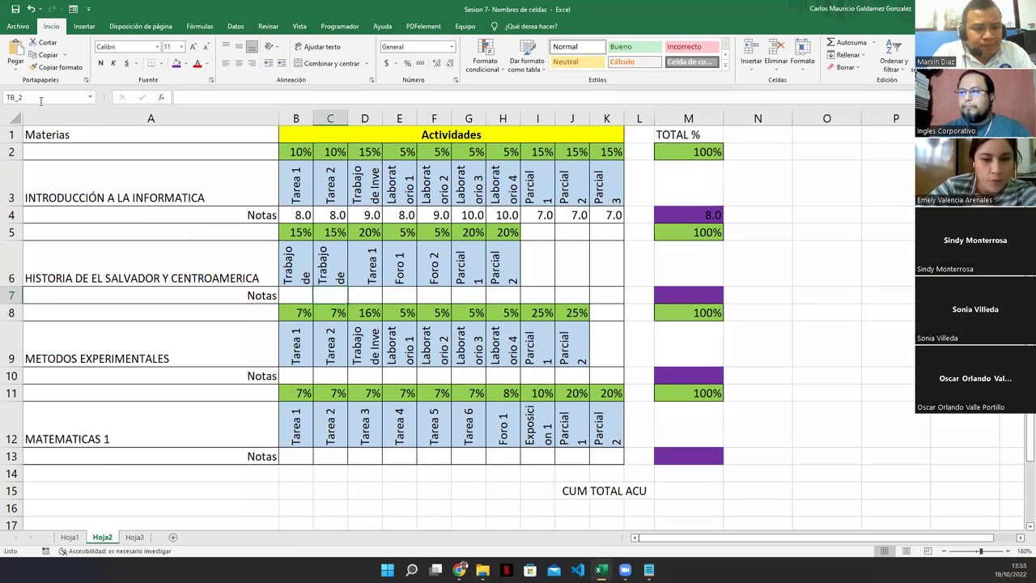
left_click(373, 292)
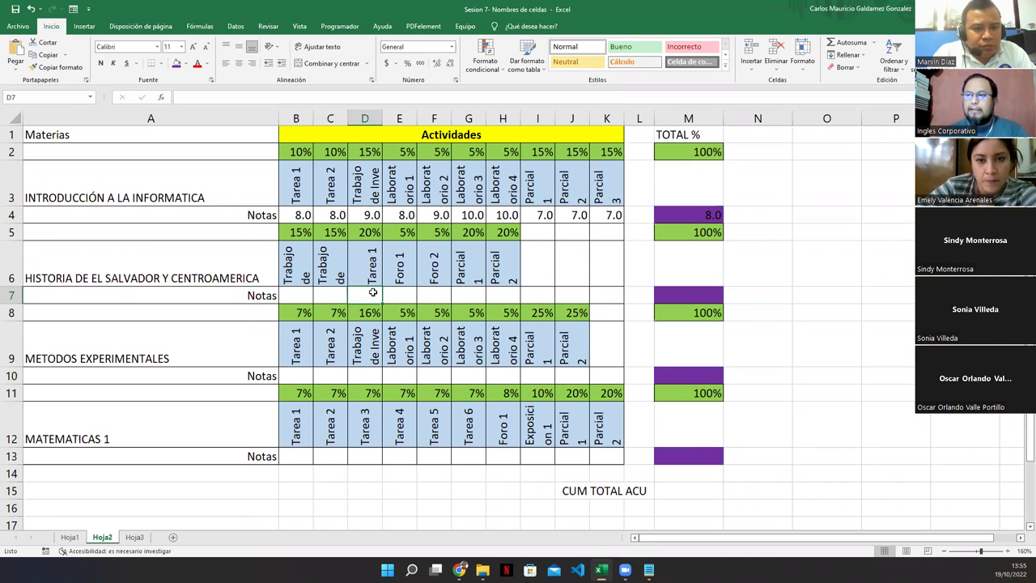
type("TRabajo de Inve")
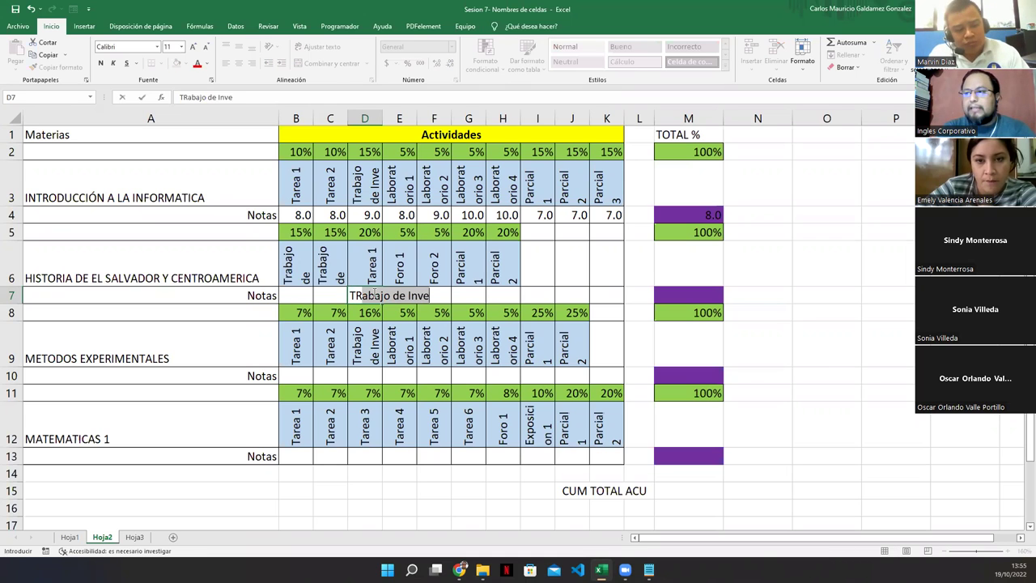
key("BackSpace")
key("BackSpace")
key("BackSpace")
key("BackSpace")
key("BackSpace")
key("BackSpace")
key("BackSpace")
key("BackSpace")
key("BackSpace")
key("BackSpace")
key("BackSpace")
key("BackSpace")
key("BackSpace")
type("_1")
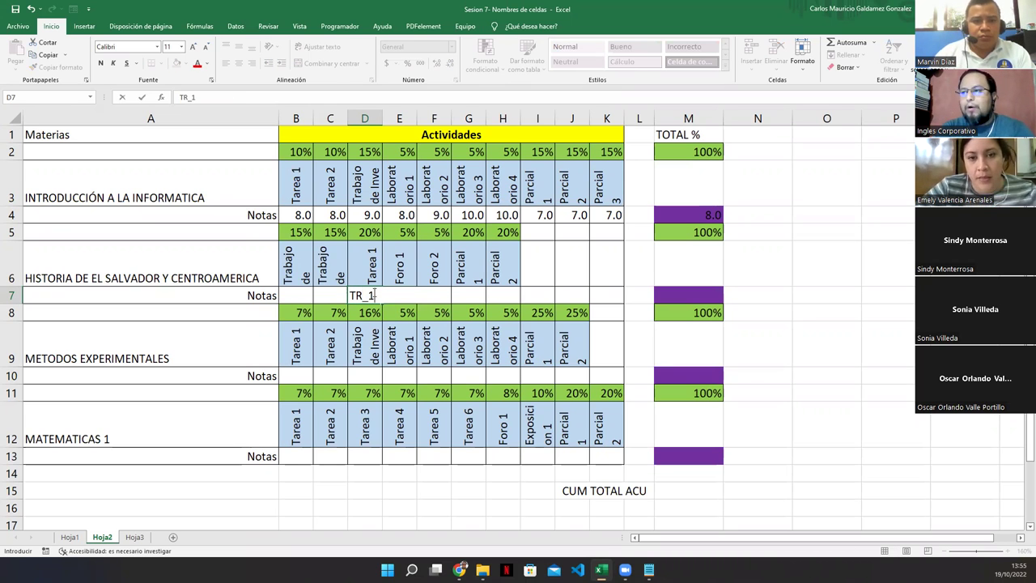
key("Return")
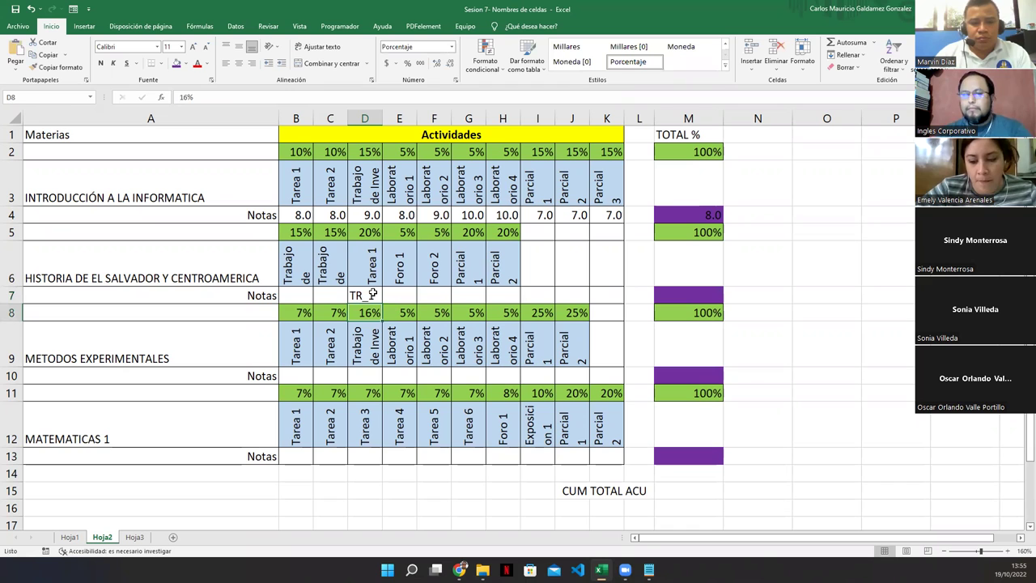
left_click(372, 294)
key("Delete")
- Name the Historia Tarea 1 grade cell, D7, TR_1
left_click(60, 95)
type("TR_1")
key("Return")
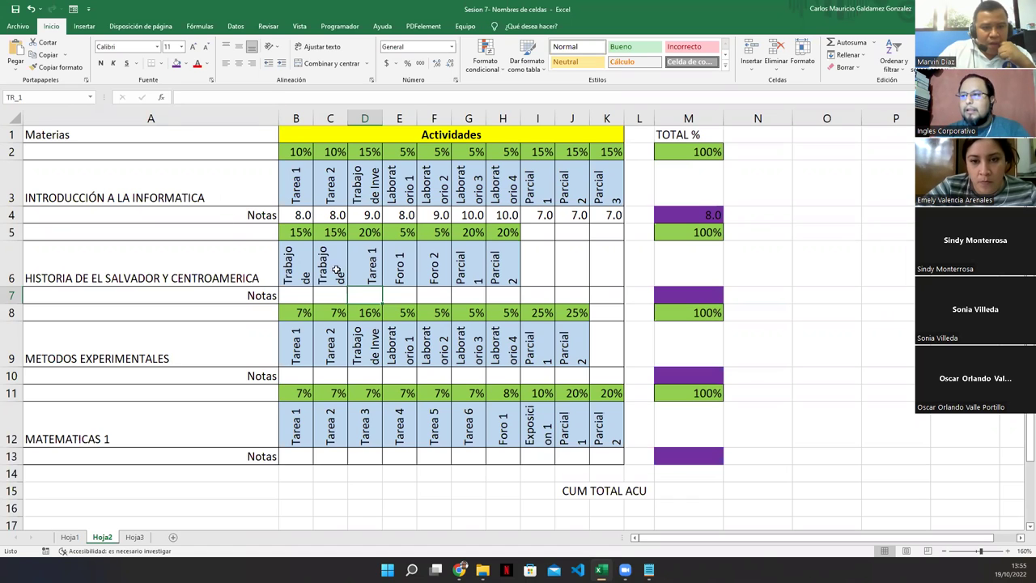
- Name the Historia Foro 1 and Foro 2 grade cells, E7 and F7, F_1 and F_2
left_click(408, 291)
left_click(41, 96)
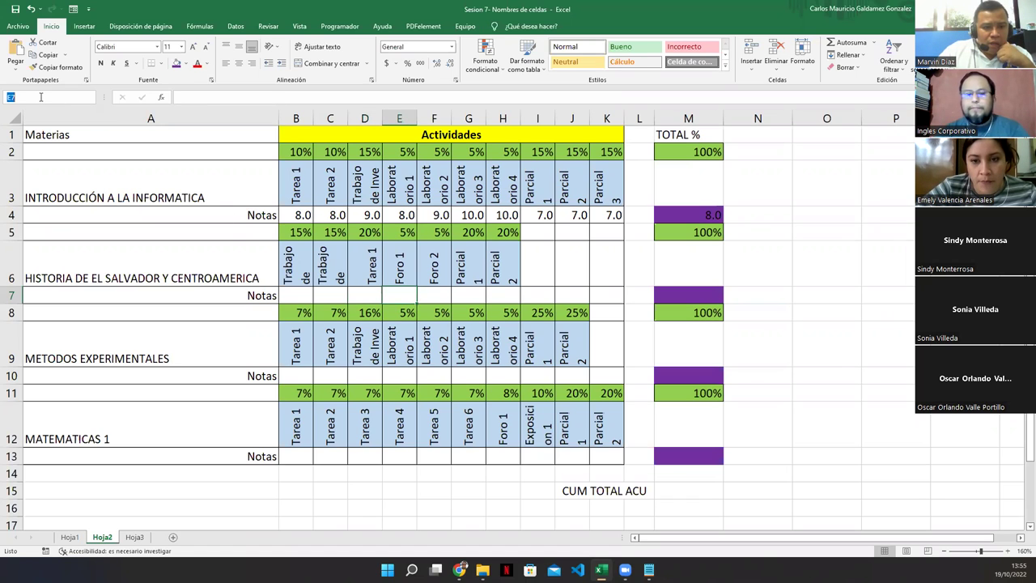
type("F_1")
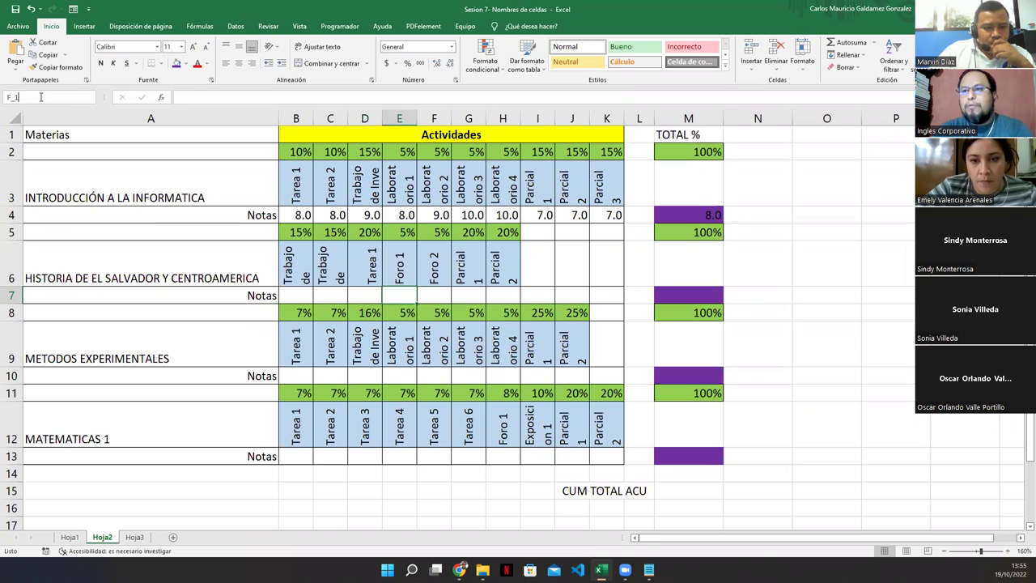
type("7")
key("Return")
left_click(37, 97)
type("F")
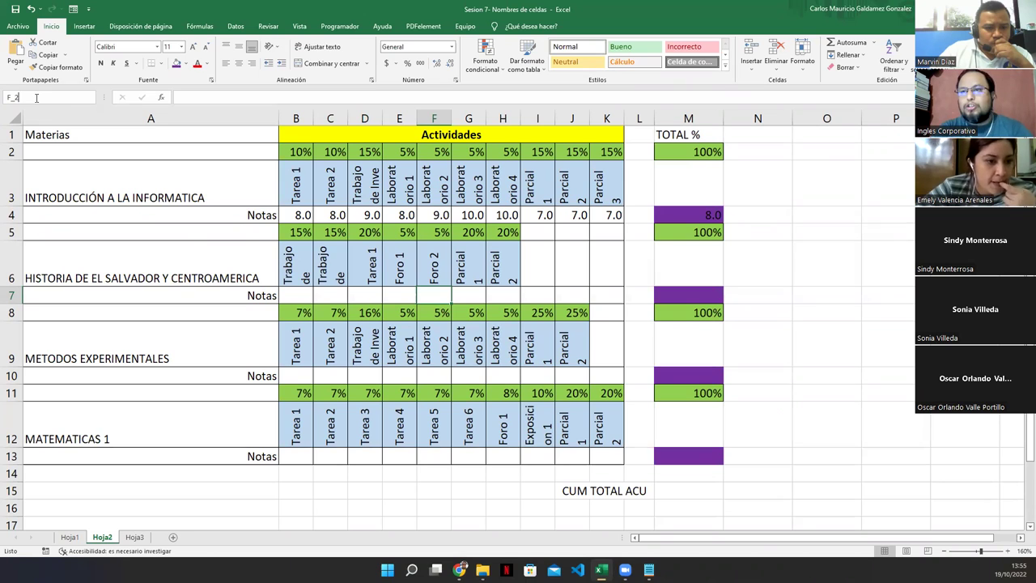
type("_2")
key("Return")
- Name the Historia Parcial 1 and Parcial 2 grade cells, G7 and H7, PL_1 and PL_2
left_click(472, 290)
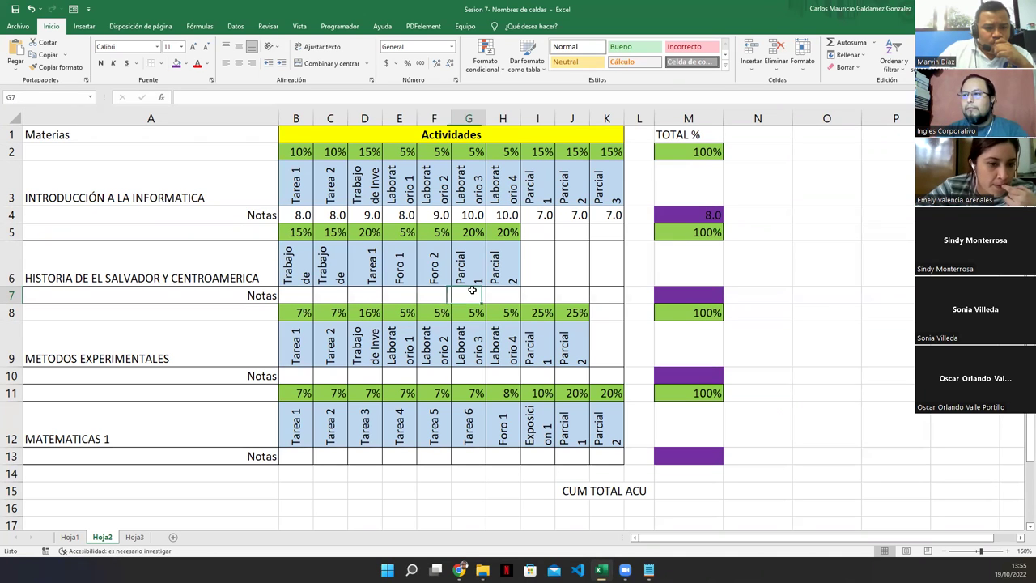
left_click(42, 95)
type("P")
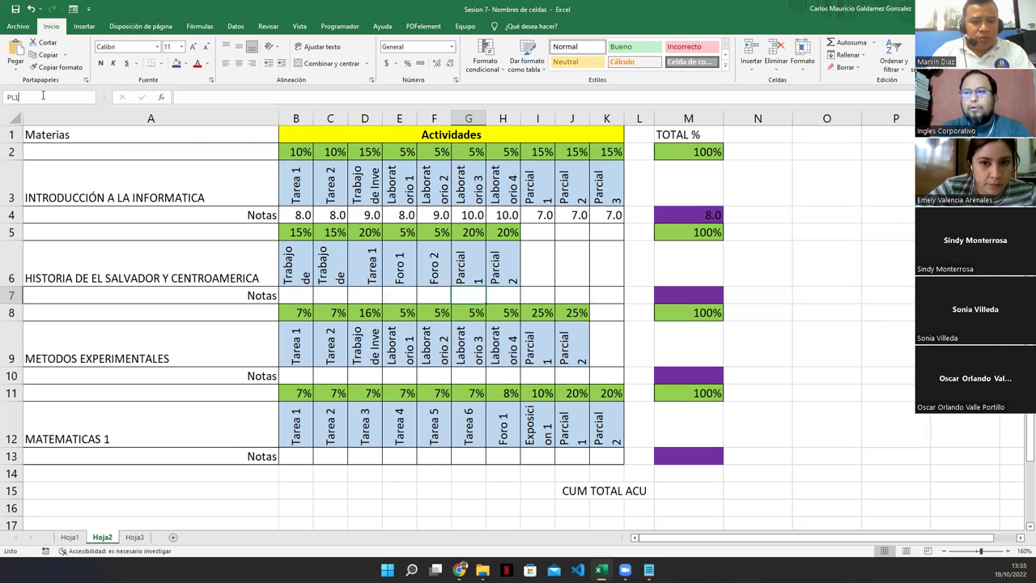
type("L_1")
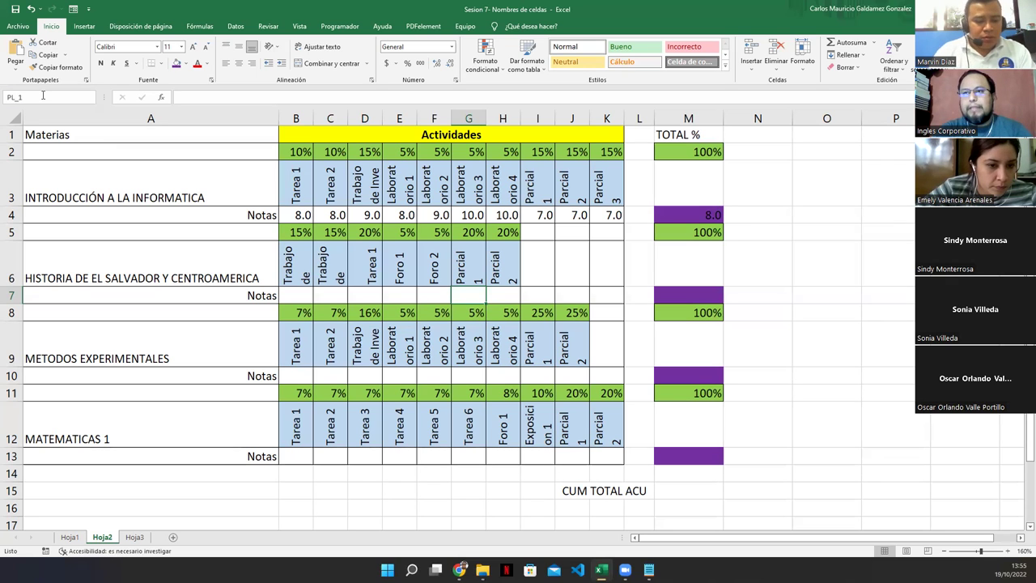
key("Return")
left_click(498, 294)
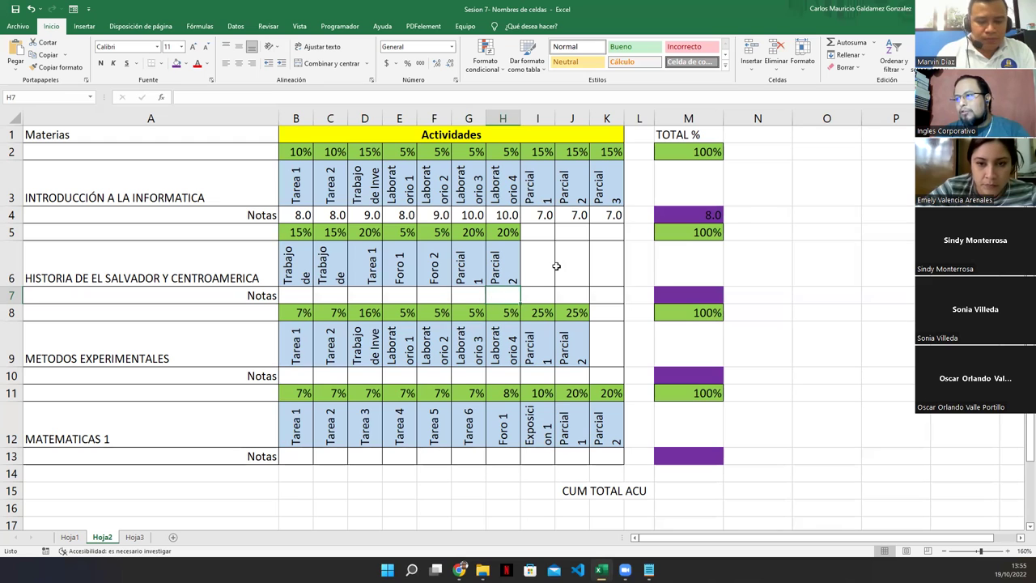
left_click(40, 97)
type("PL_2")
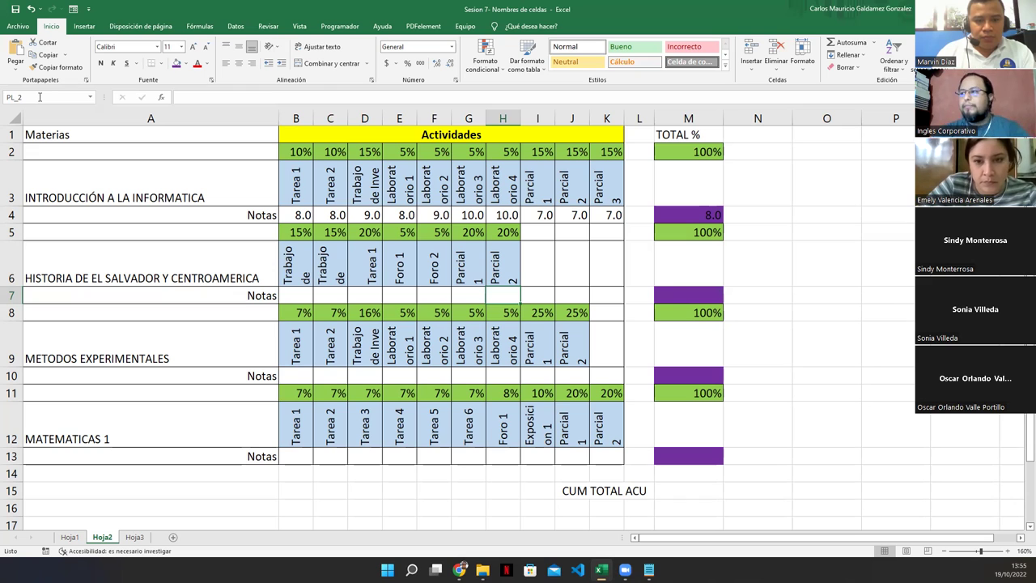
- Switch to the Notepad list of cell names and move and resize its window to uncover the Historia activity columns
left_click(673, 293)
left_click(649, 569)
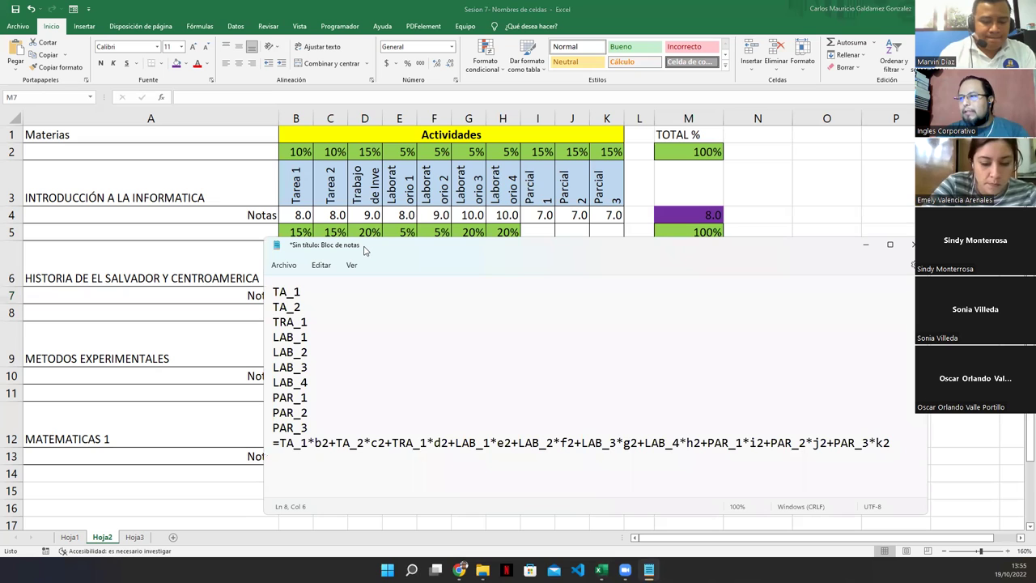
left_click_drag(364, 250, 424, 450)
left_click(291, 294)
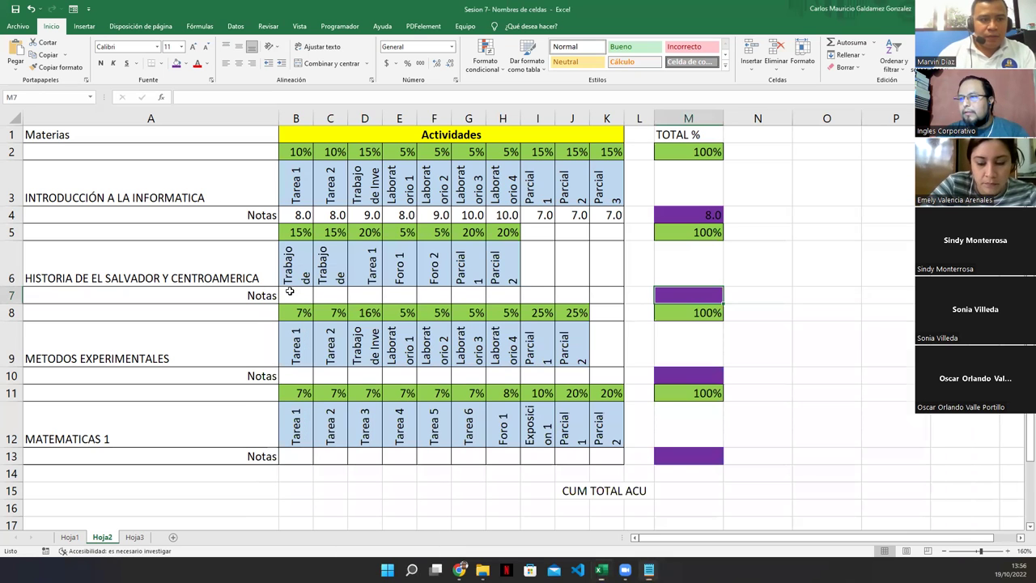
left_click(36, 94)
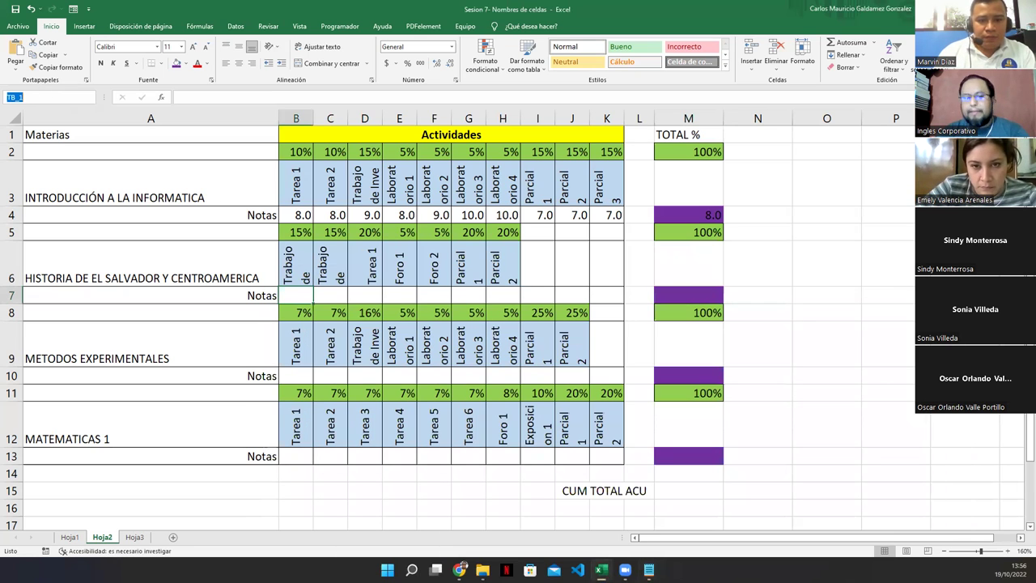
key("alt+Tab")
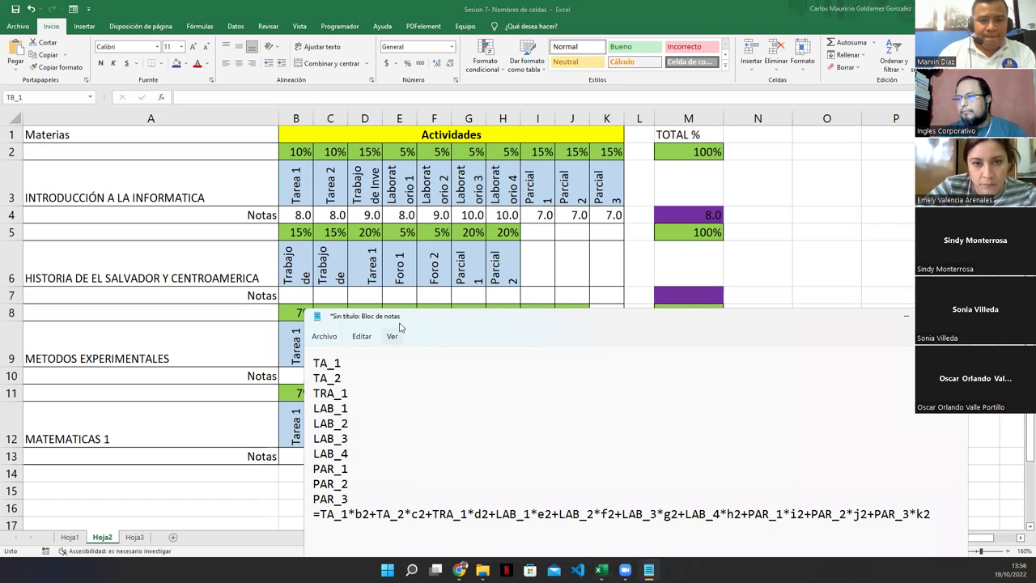
left_click_drag(403, 317, 420, 94)
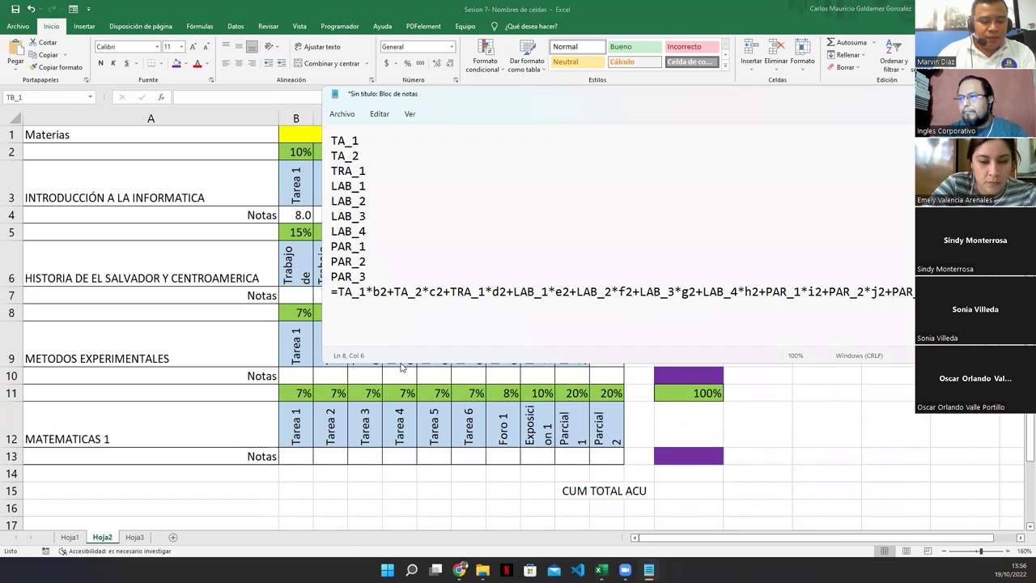
left_click_drag(399, 364, 391, 454)
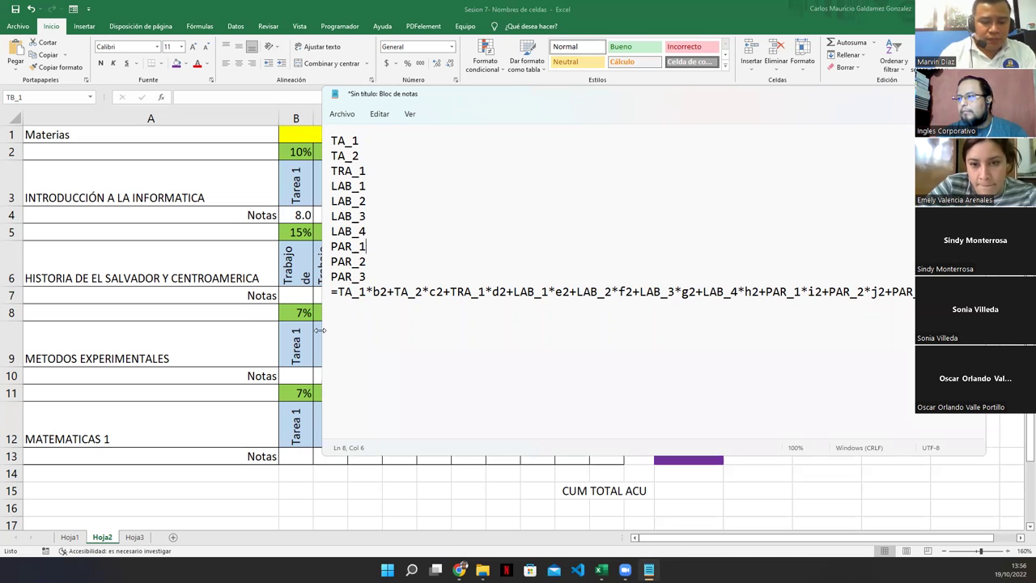
left_click_drag(319, 330, 615, 330)
- Add the names TB_1 and TB_2 on separate lines below the existing weighted formula in Notepad
left_click(642, 327)
type("TB_1")
key("Return")
type("TB_2")
key("Return")
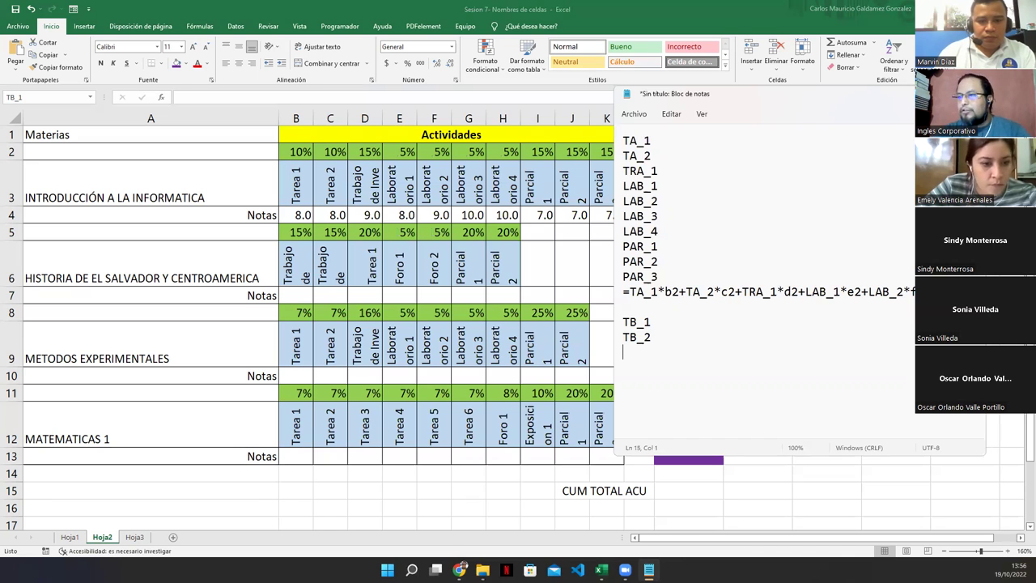
- Copy the name TR_1 from Excel cell D7 into the Notepad list below TB_2
left_click(356, 295)
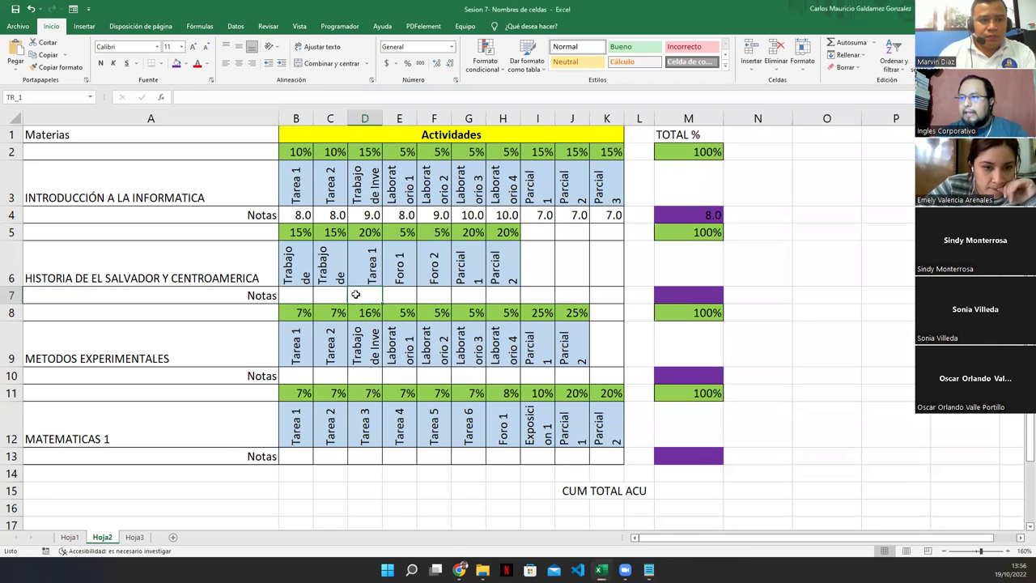
left_click(30, 98)
key("ctrl+c")
key("alt+Tab")
key("ctrl+v")
key("Return")
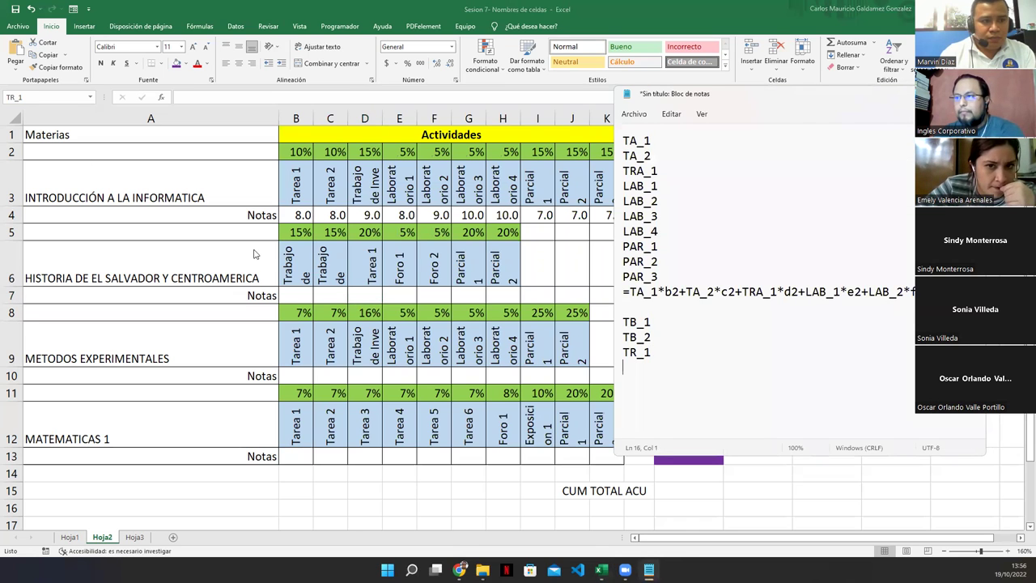
- Copy the name F_1 from Excel cell E7 into the Notepad list and add F_2 on the line below
left_click(404, 296)
left_click(400, 296)
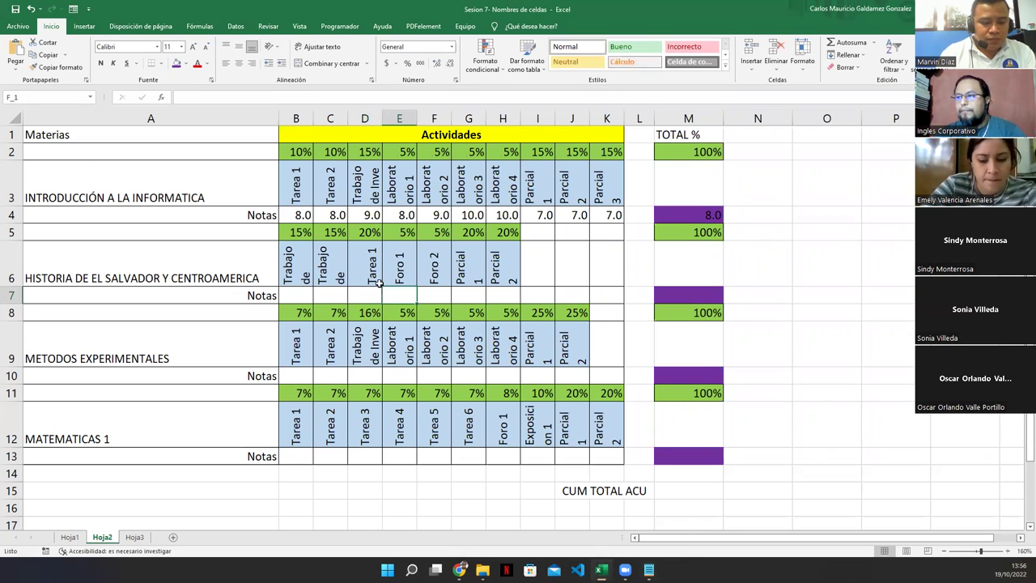
left_click(42, 96)
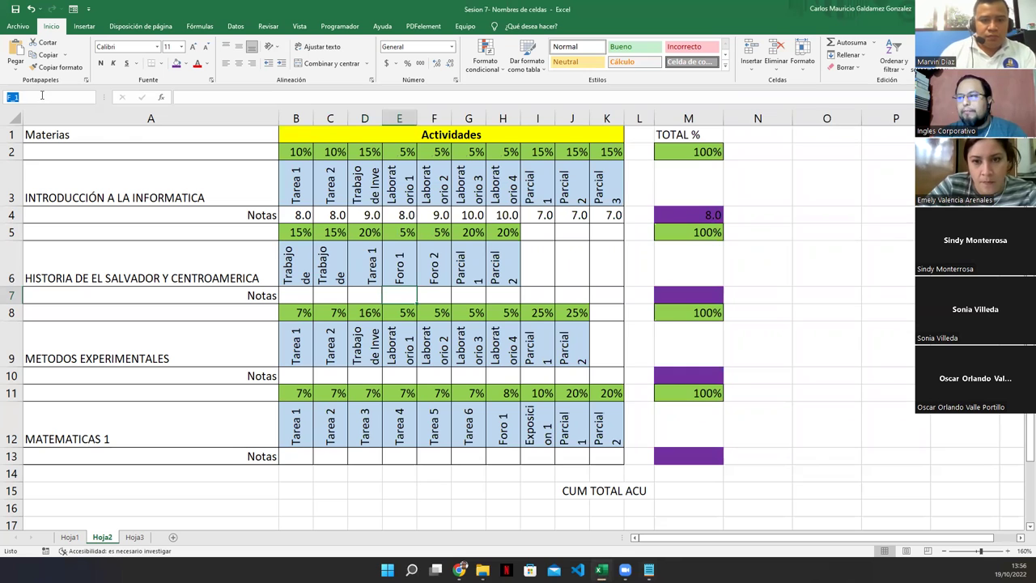
key("ctrl+c")
key("alt+Tab")
key("ctrl+v")
key("Return")
key("ctrl+v")
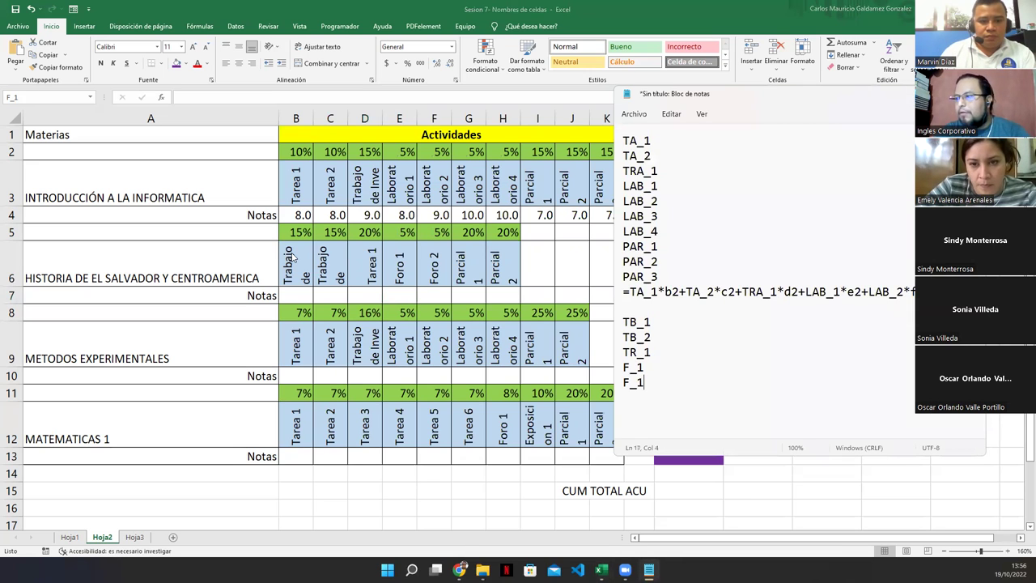
key("BackSpace")
type("2")
key("Return")
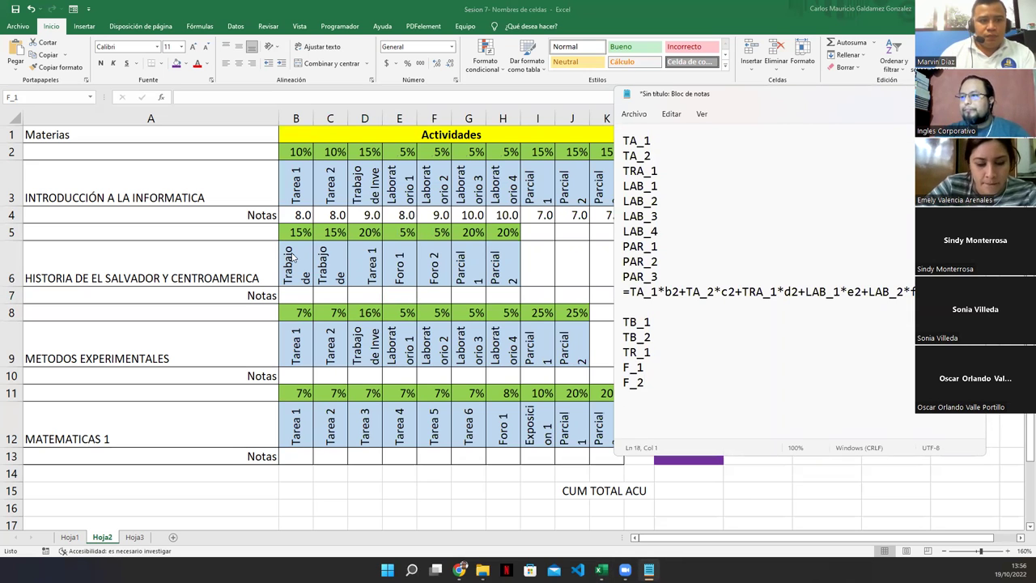
- Copy the name PL_1 from Excel cell G7 into the Notepad list and add PL_2 on the line below
left_click(474, 295)
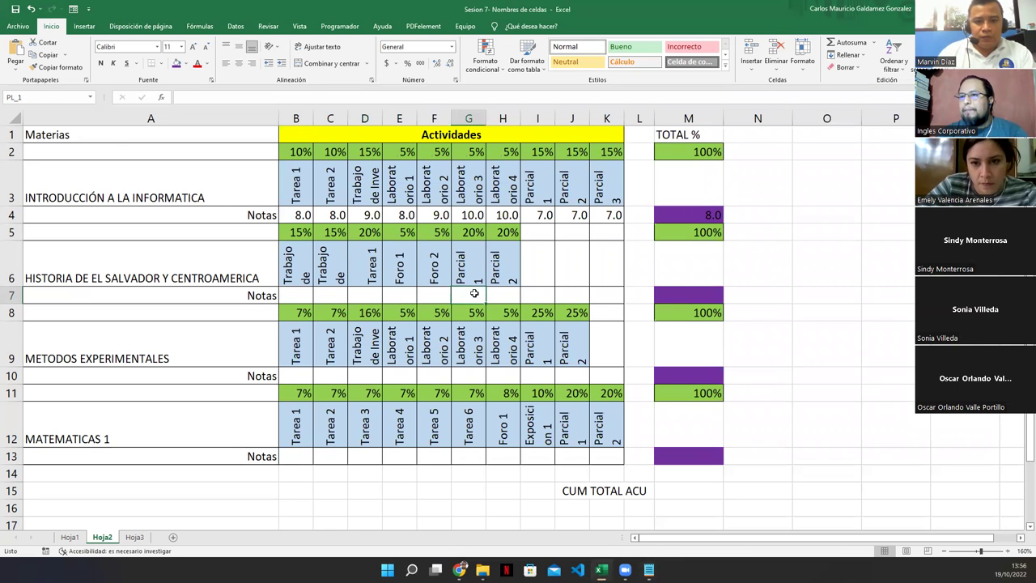
left_click(49, 97)
key("alt+Tab")
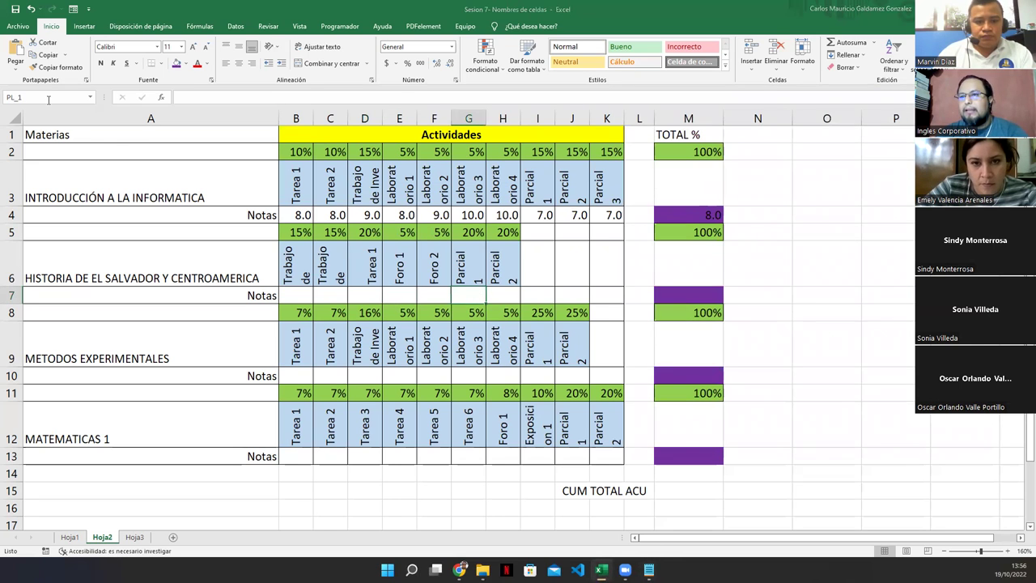
key("ctrl+v")
key("Return")
key("ctrl+v")
key("BackSpace")
type("2")
key("Return")
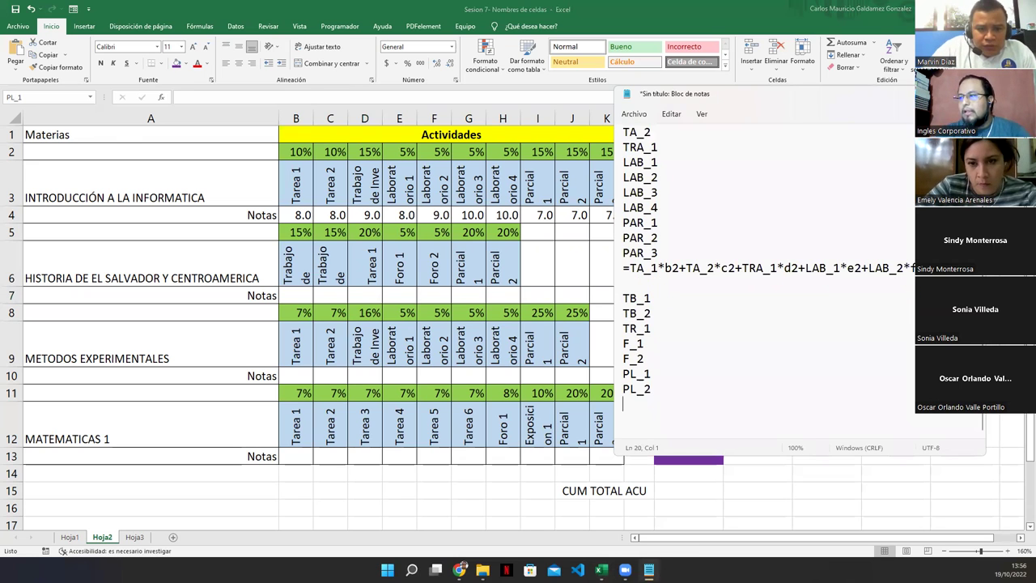
- Start the second weighted formula in Notepad on the line below PL_2 with =TB_1*b5+TB_2*c5
type("=")
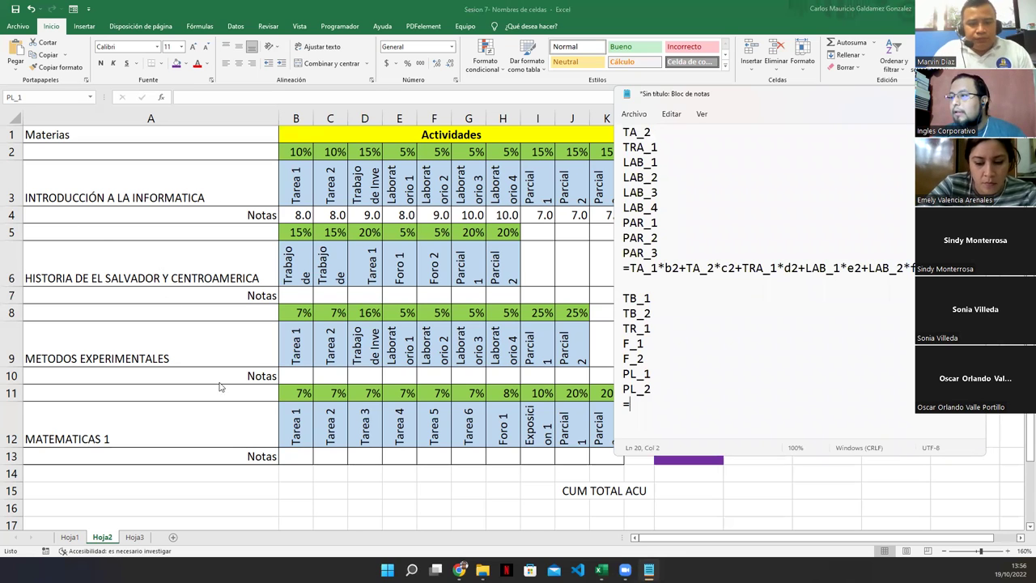
double_click(626, 300)
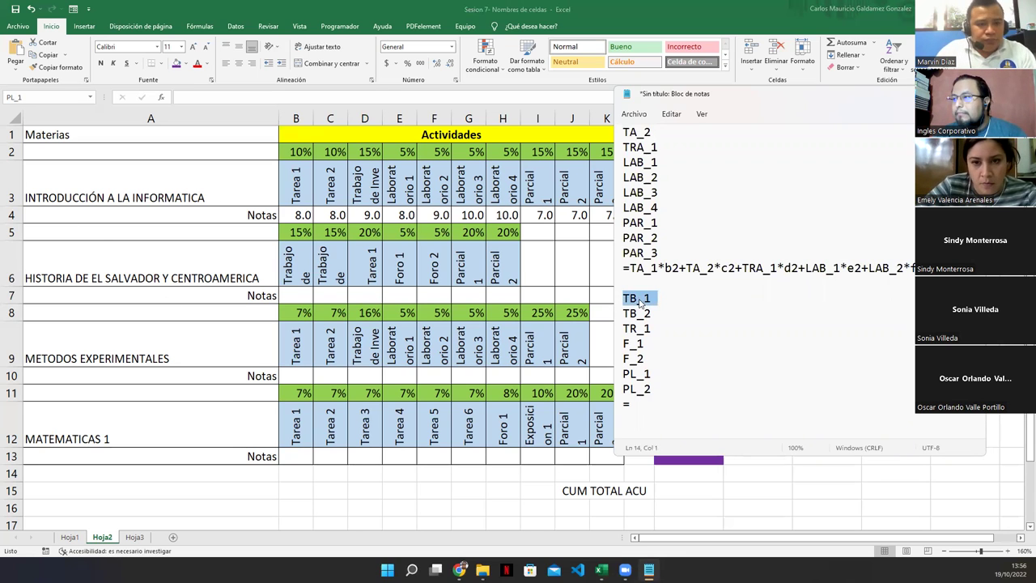
left_click(634, 405)
key("ctrl+v")
key("Return")
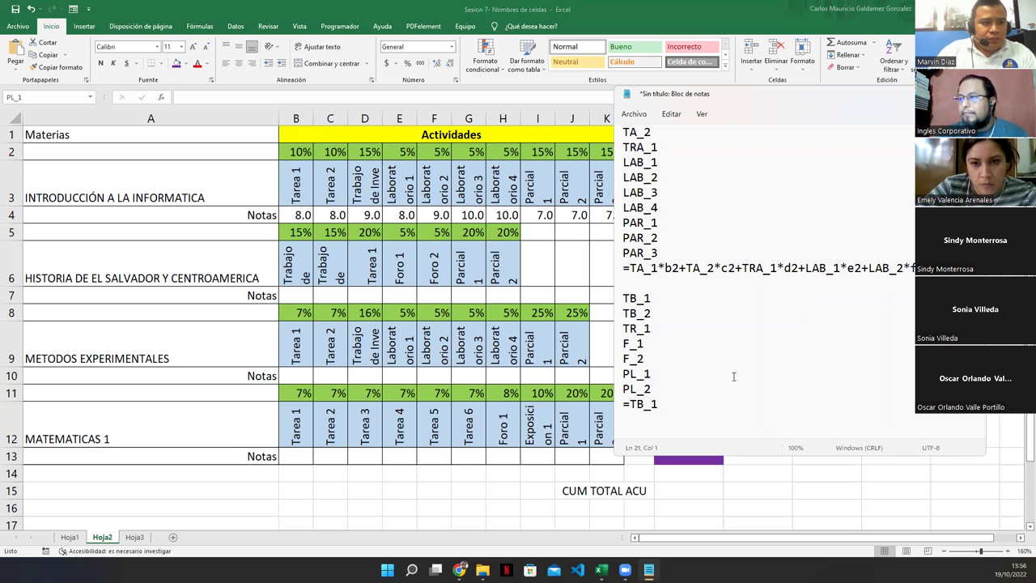
type("*")
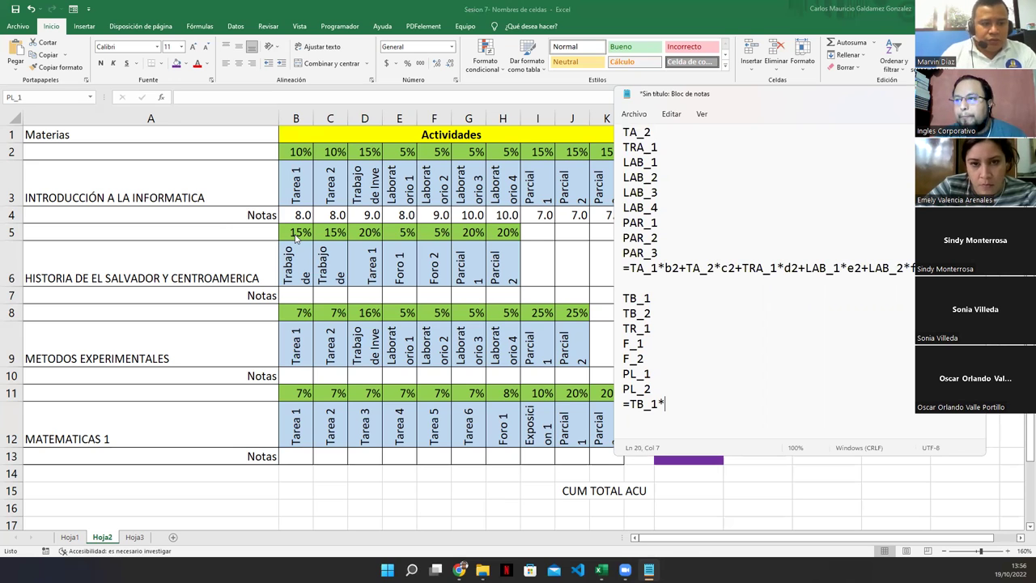
type("b5")
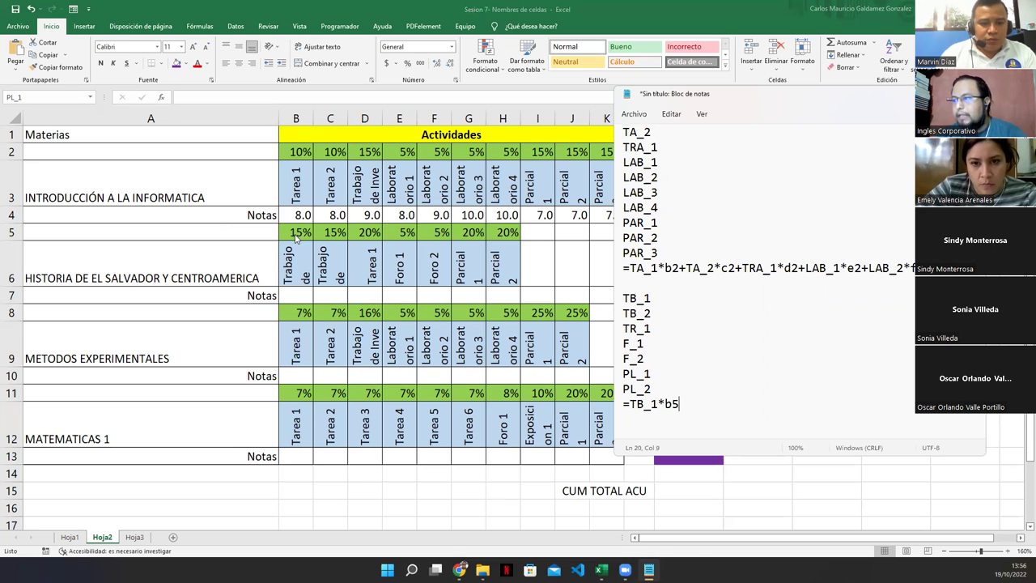
type("+")
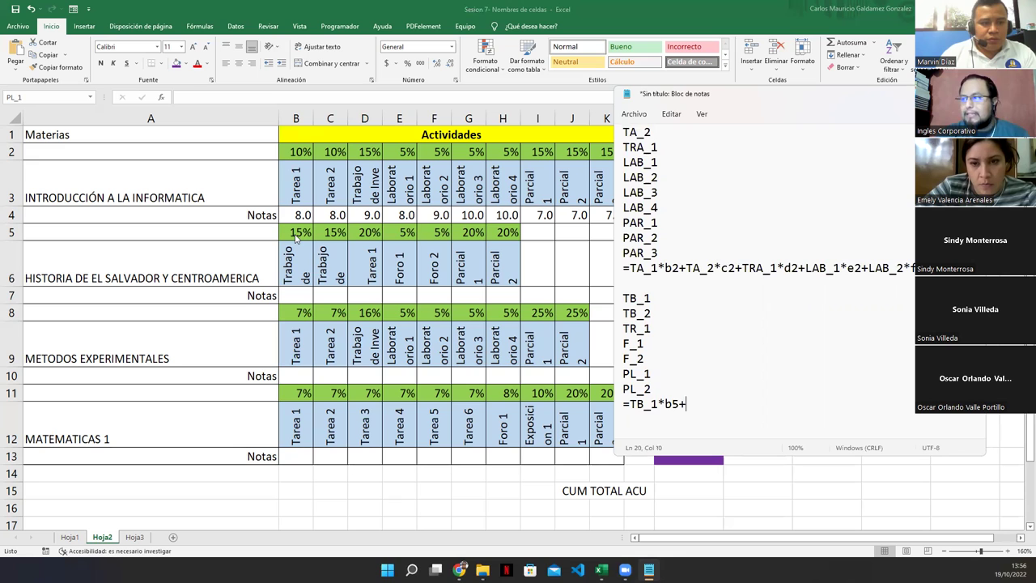
type("TB_2*")
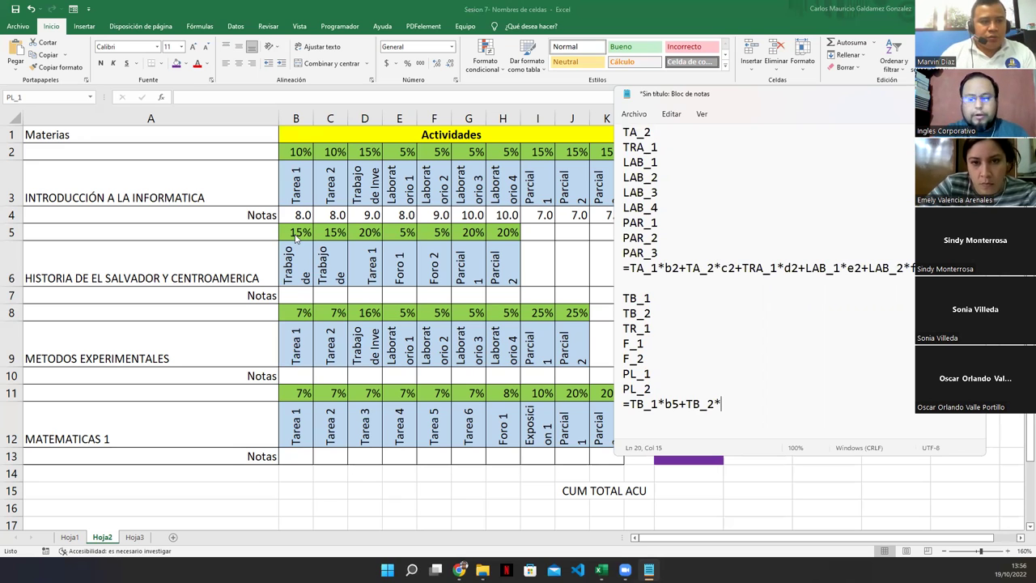
type("c5")
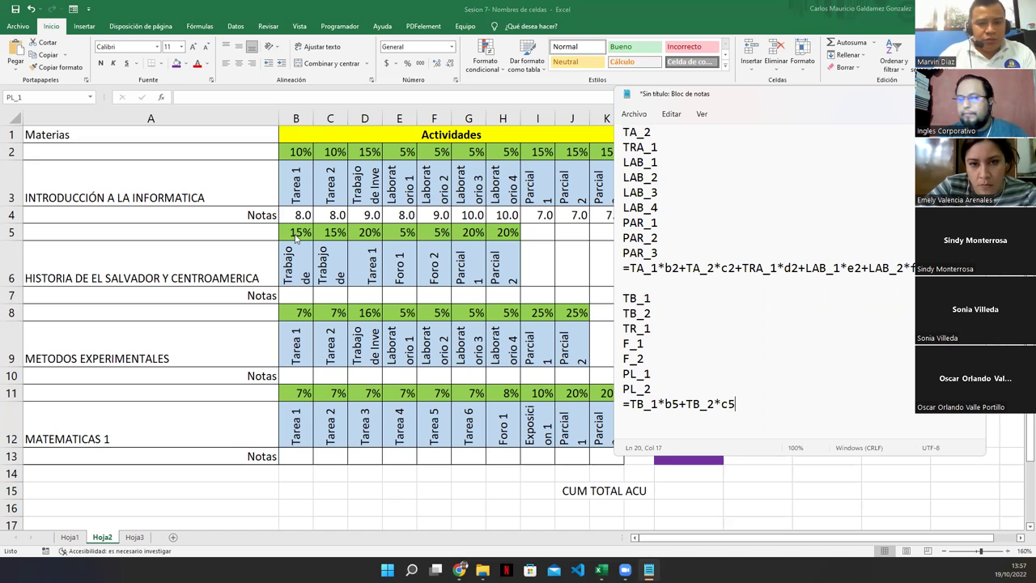
- Append the term +TR_1*d5 to the new Notepad formula, copying the name TR_1 from the list above
type("+")
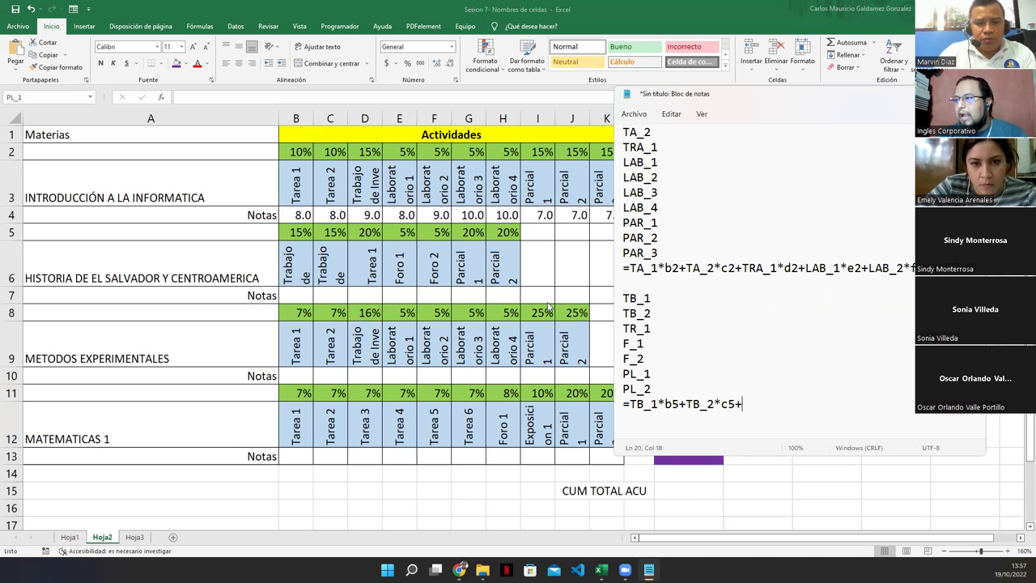
double_click(629, 329)
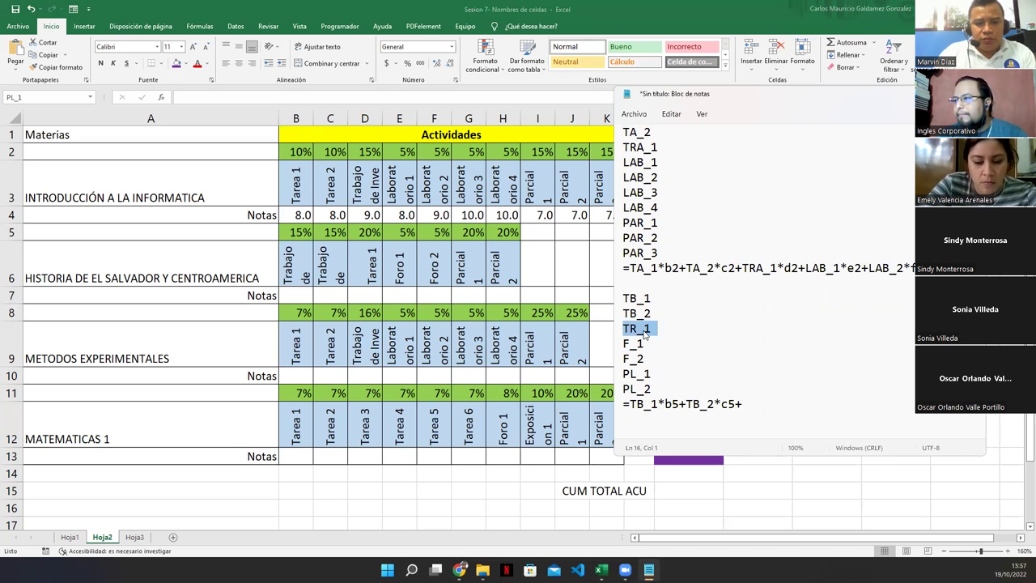
left_click(650, 329)
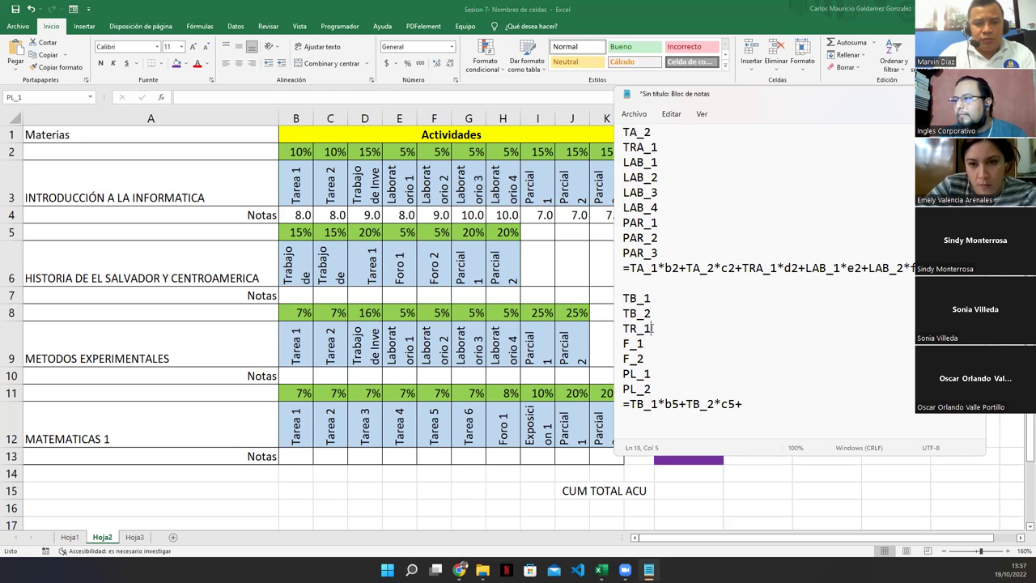
left_click_drag(649, 328, 624, 333)
key("ctrl+c")
left_click(759, 405)
key("ctrl+v")
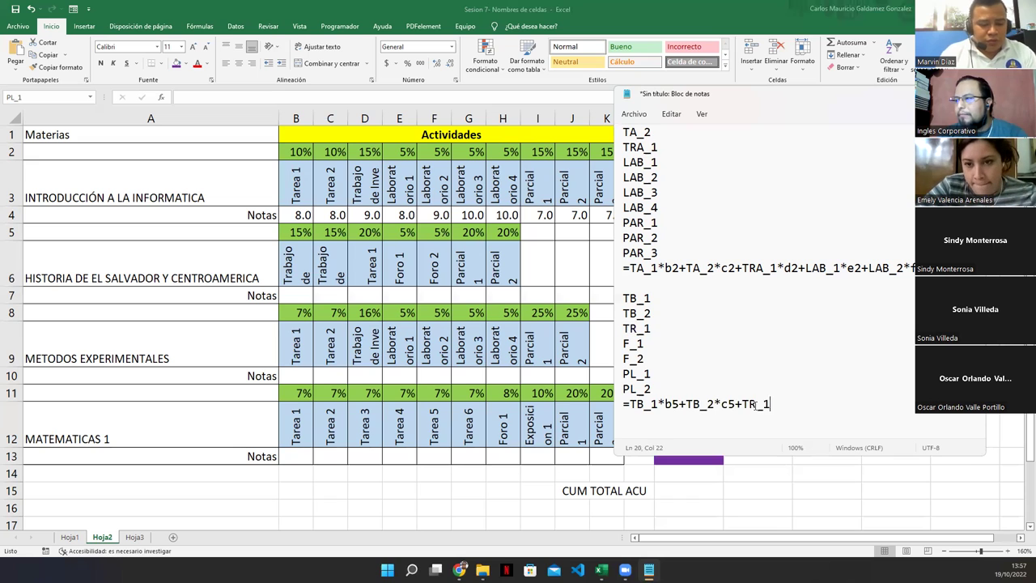
type("*")
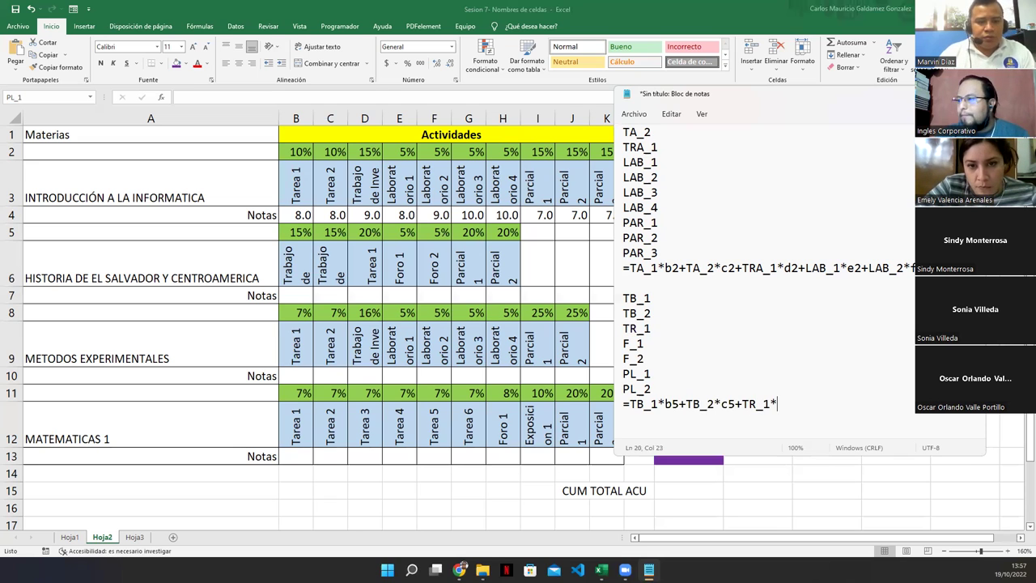
type("d5")
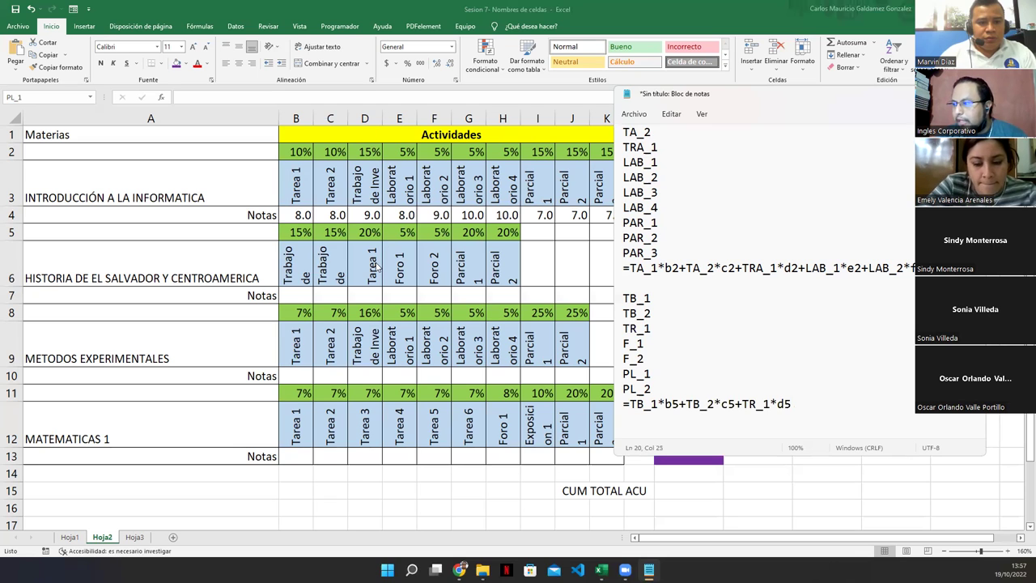
- Extend the Notepad formula with +F_1*e5+F_2*f5, copying the name F_1 from the list above
type("+")
left_click_drag(623, 343, 643, 344)
key("ctrl+c")
left_click(801, 399)
key("ctrl+v")
type("*")
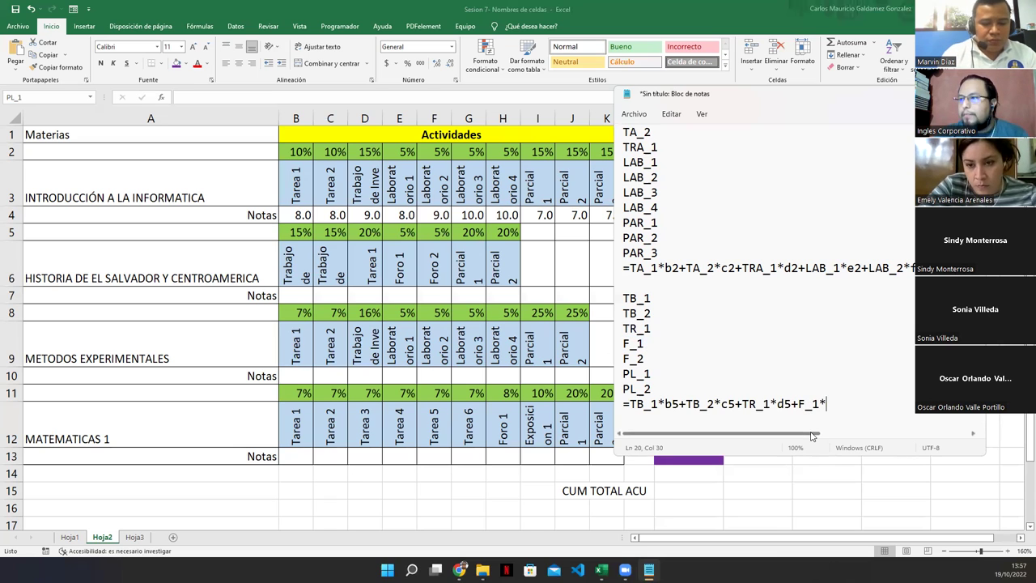
type("e5")
type("+F_2")
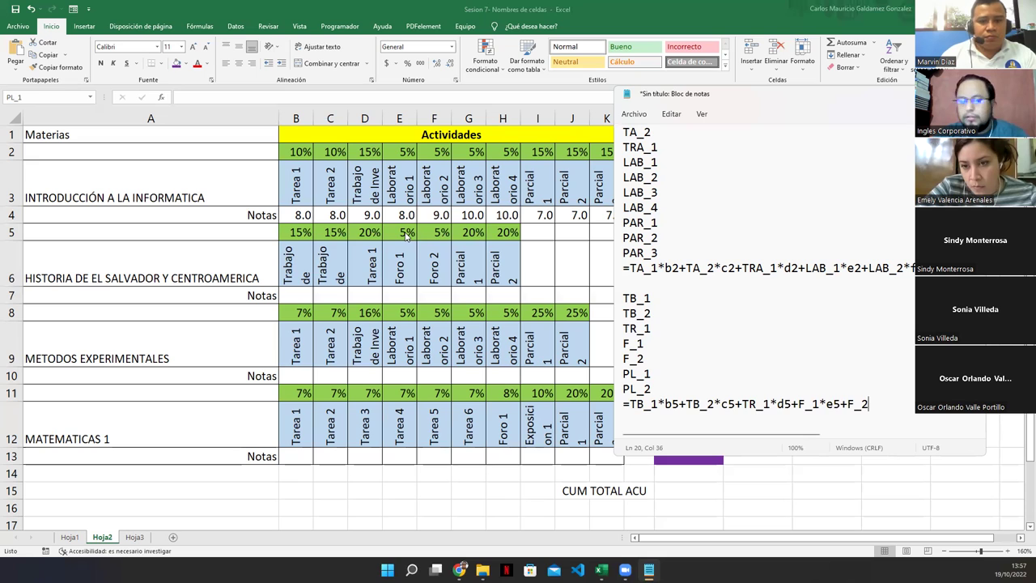
type("*")
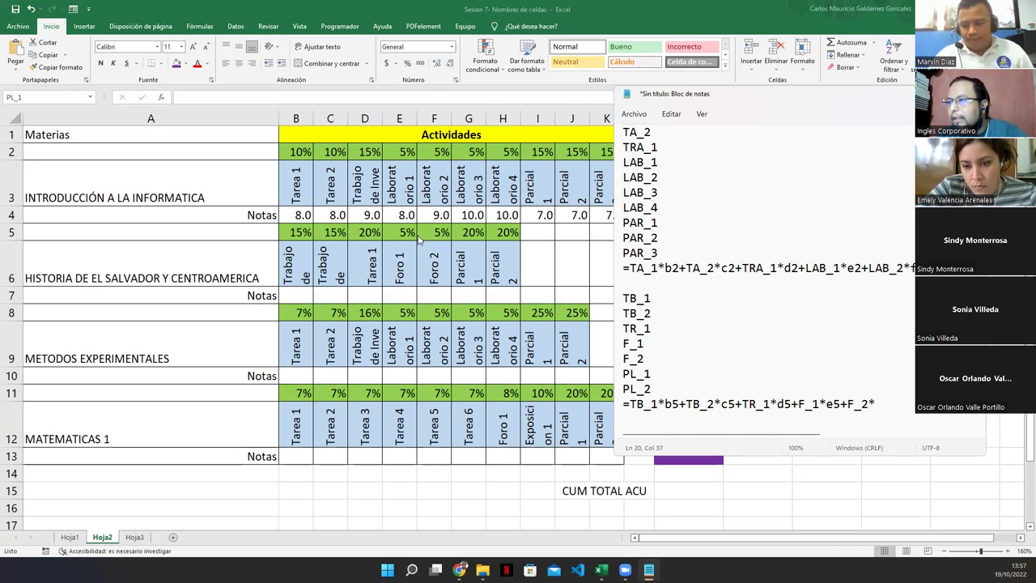
type("f5")
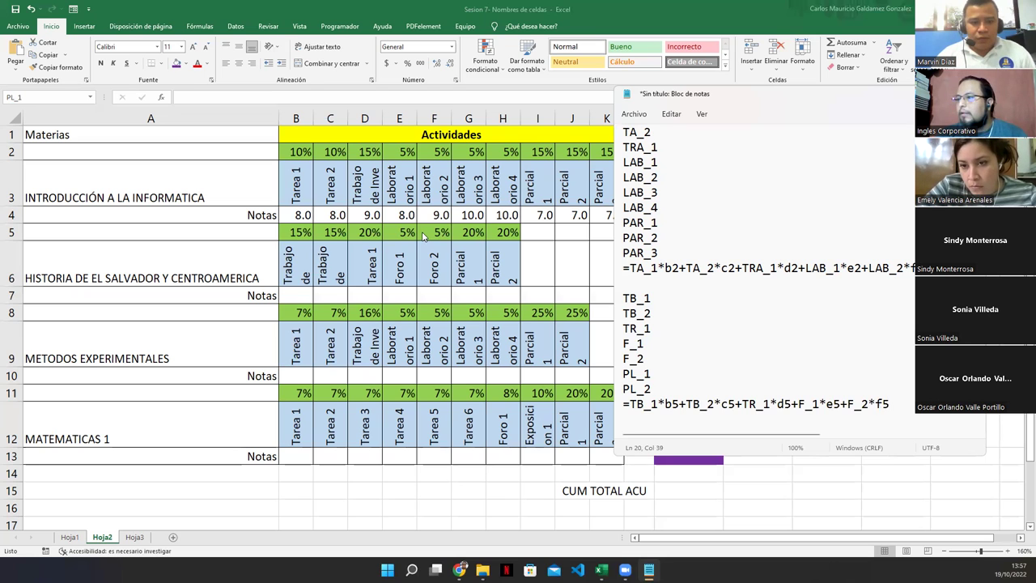
- Complete the Notepad formula with +PL_1*g5+PL_2*h5, copying the name PL_1 from the list above
left_click_drag(624, 373, 651, 373)
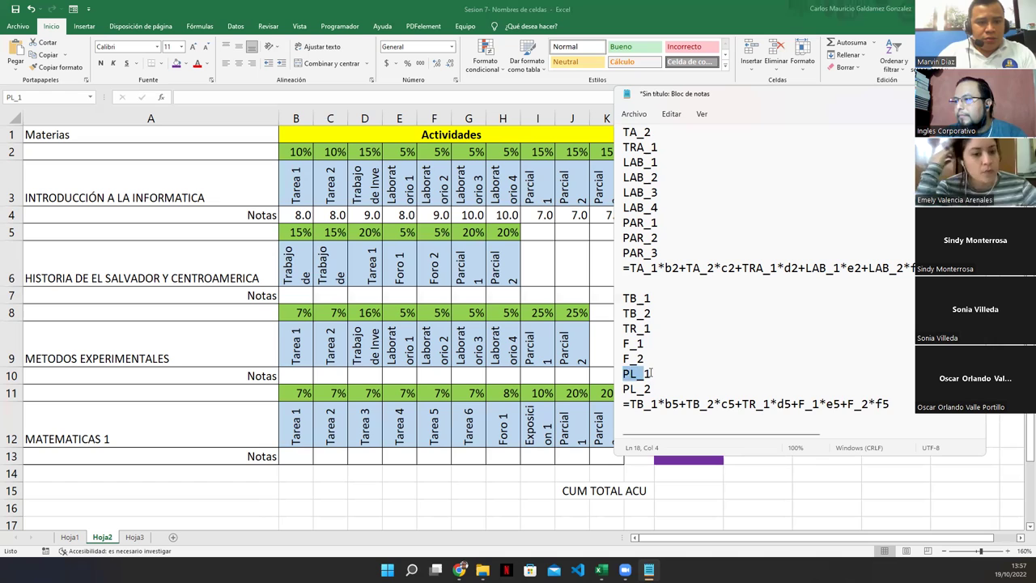
left_click(652, 373)
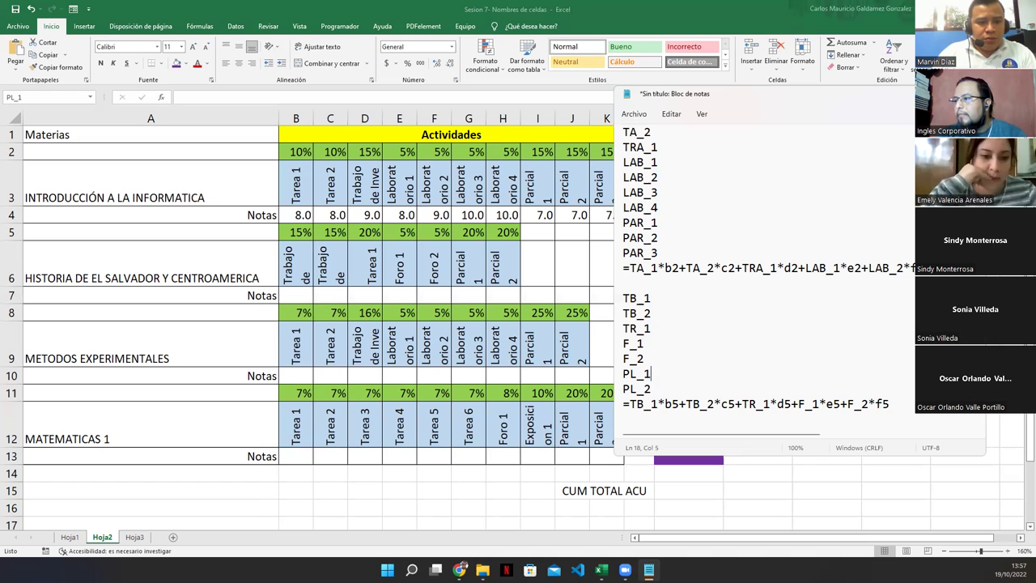
key("shift+Home")
left_click(893, 403)
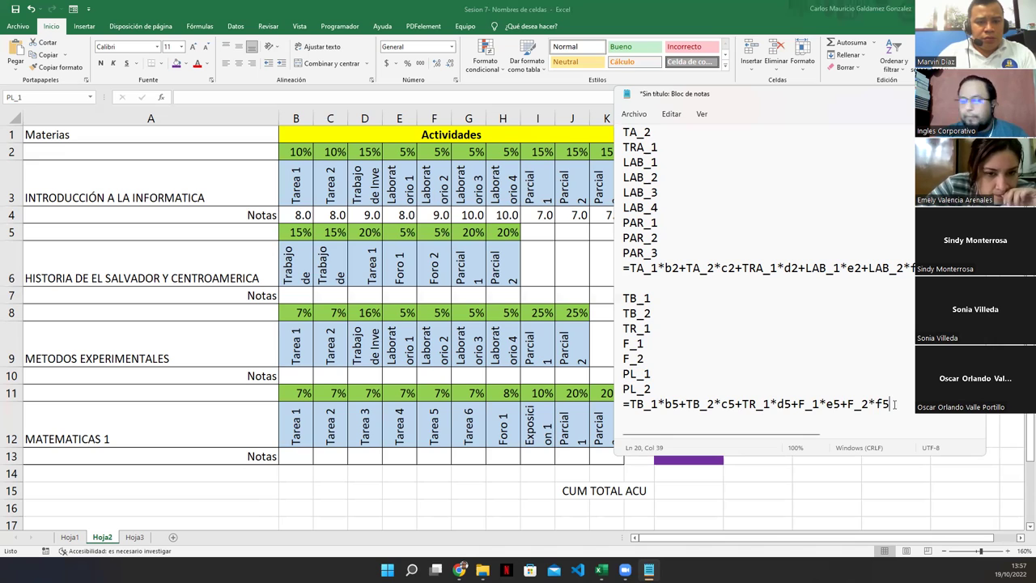
type("+")
key("ctrl+v")
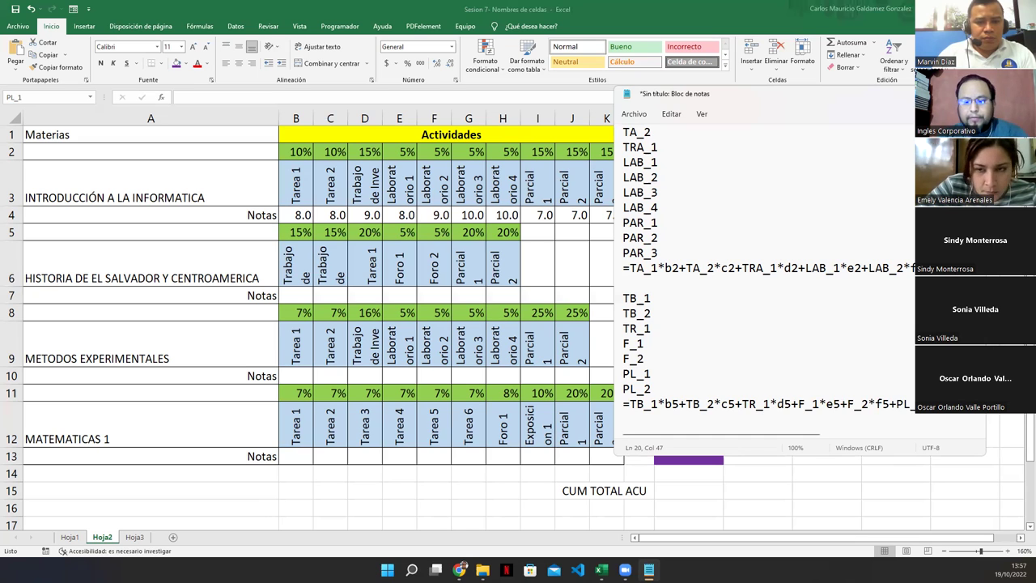
type("PL_2")
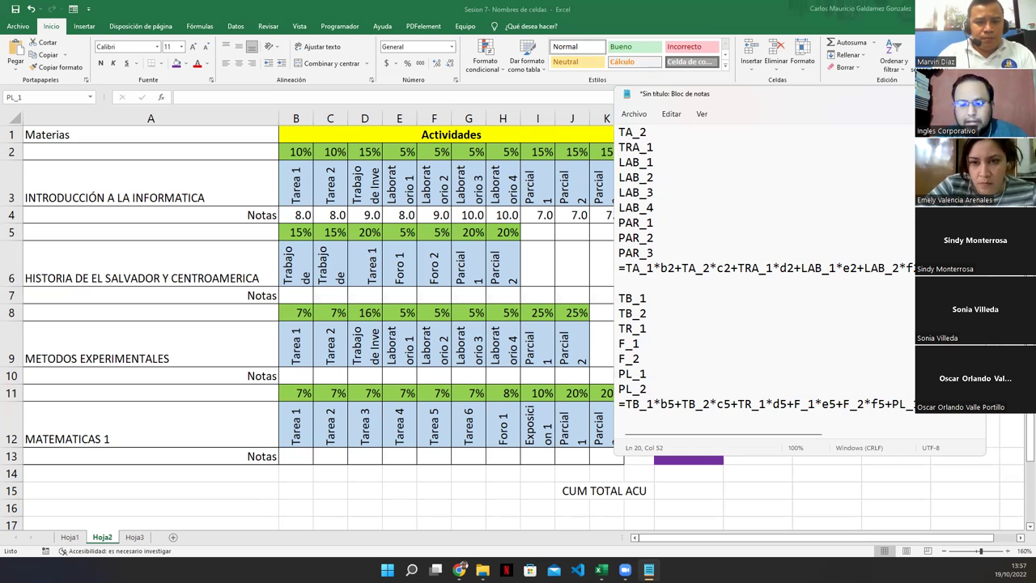
type("*")
type("h5")
- Copy the finished TB_1 to PL_2 formula from Notepad into Excel cell M7 and enter it
key("Home")
key("shift+End")
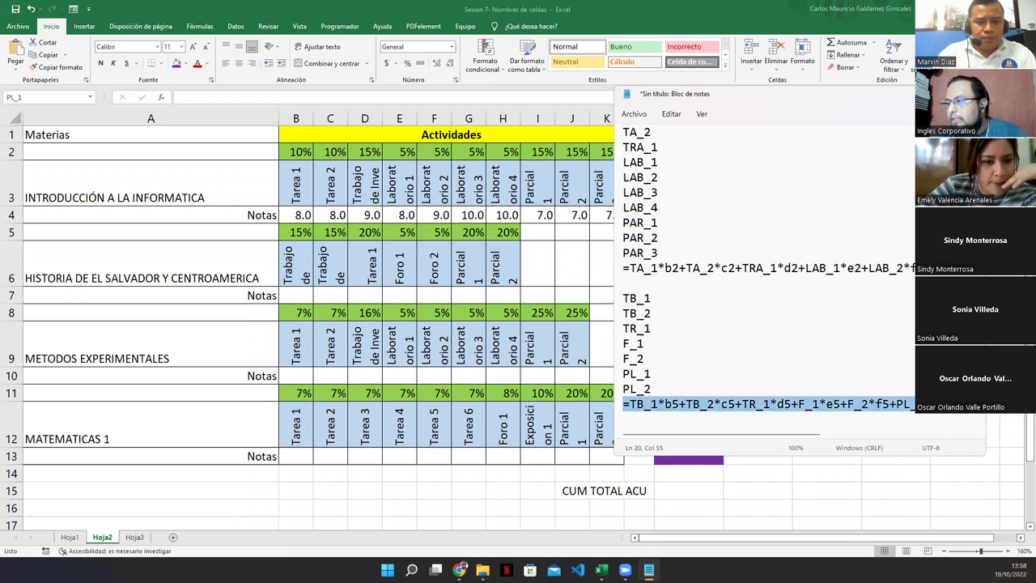
key("alt+Tab")
double_click(705, 296)
key("ctrl+v")
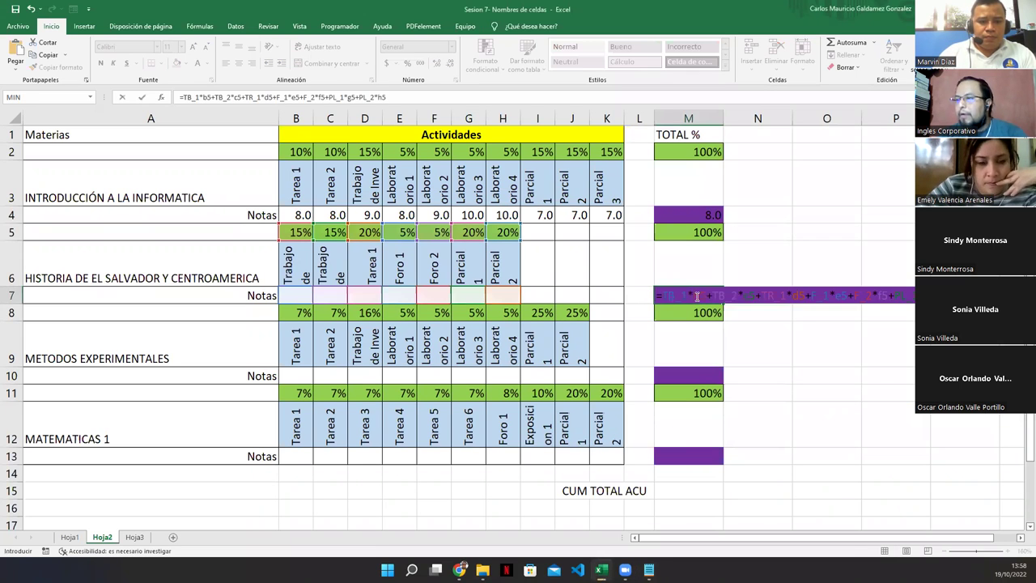
key("Return")
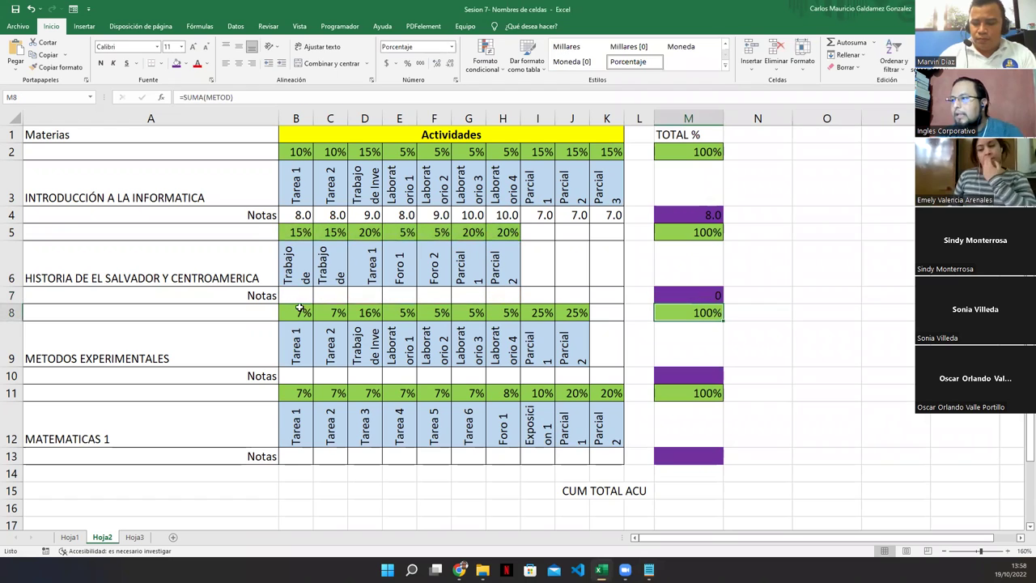
- Format the weighted grade in cell M7 with one decimal place, leaving M8 without decimals
left_click(437, 64)
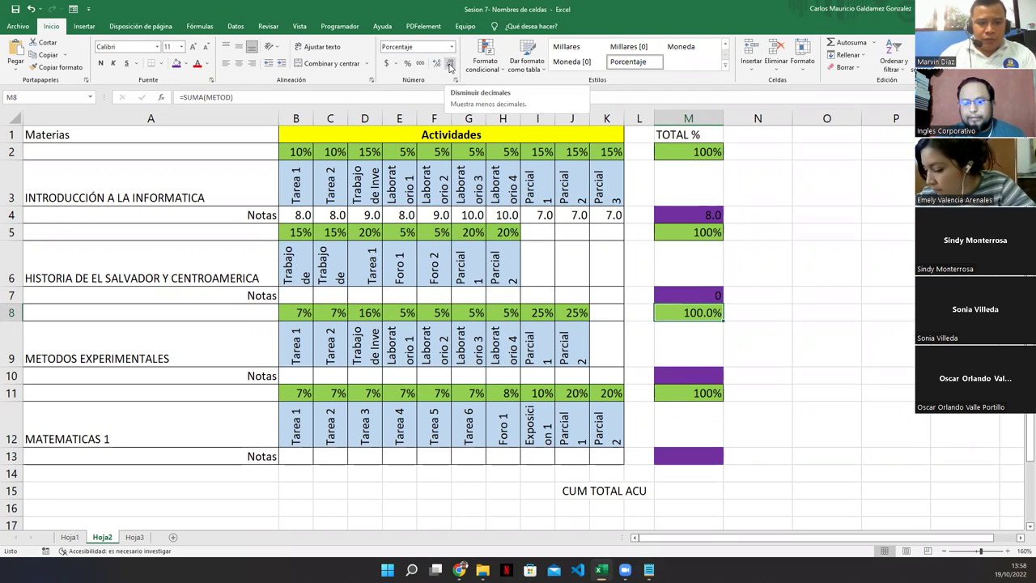
left_click(450, 65)
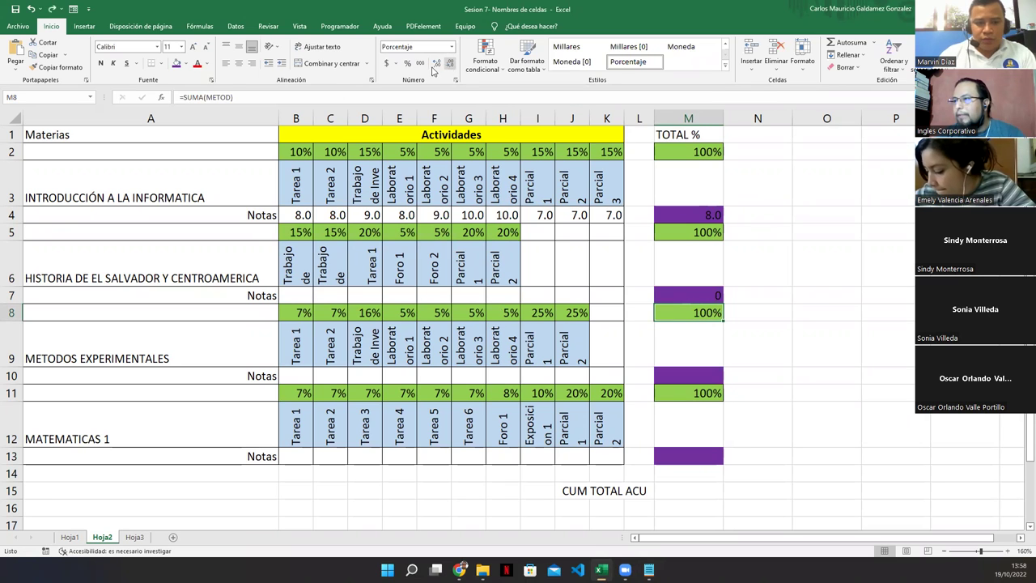
key("Up")
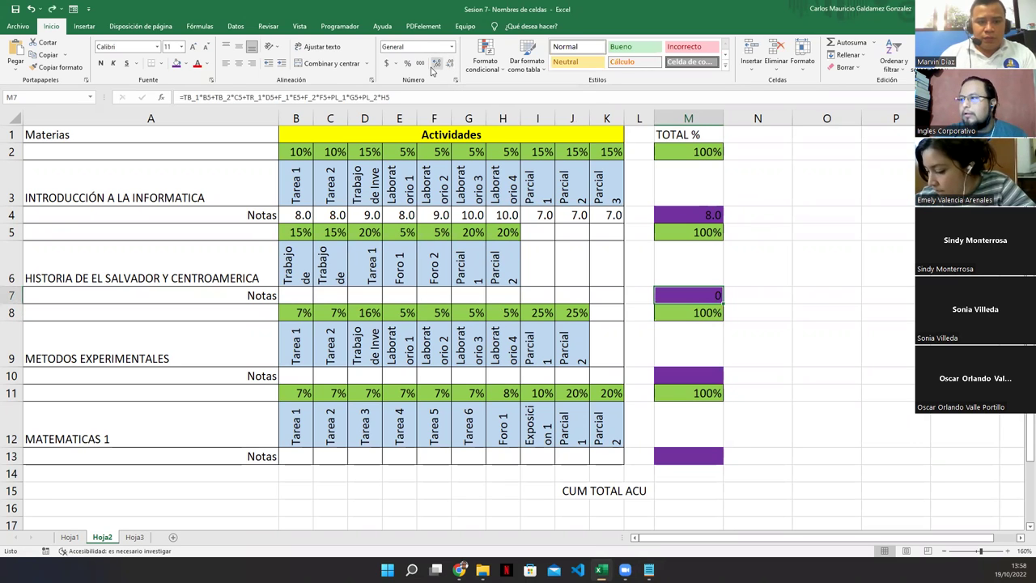
left_click(437, 63)
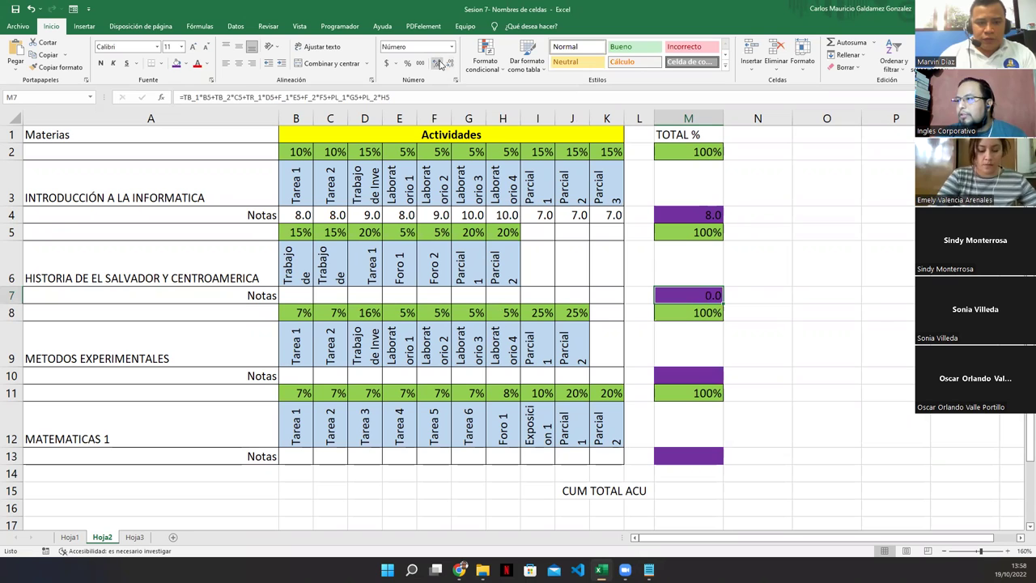
- Enter the grades 8.5, 9.5 and 7.0 in cells B7 to D7 for HISTORIA DE EL SALVADOR Y CENTROAMERICA
left_click(283, 296)
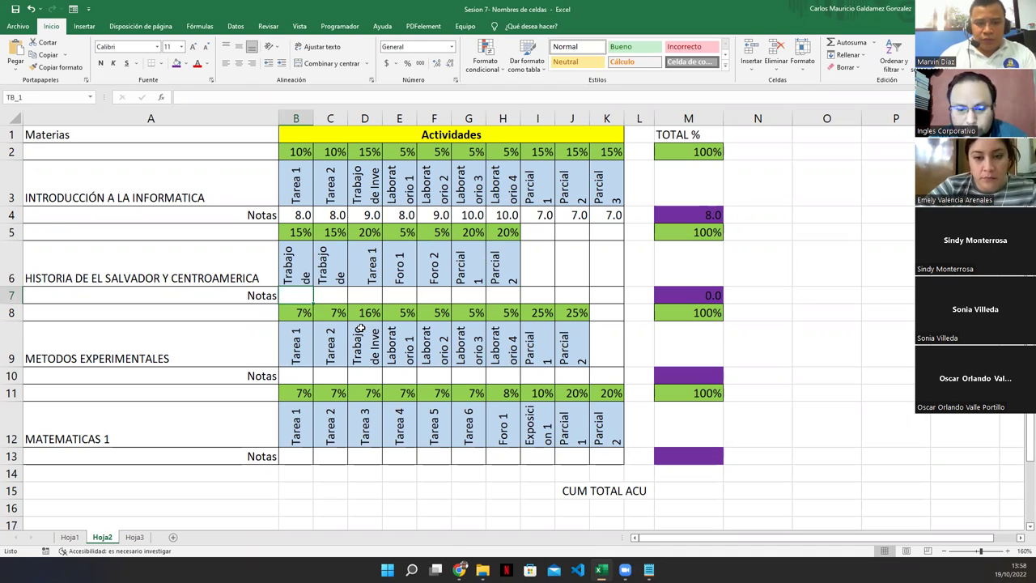
type("8")
key("Tab")
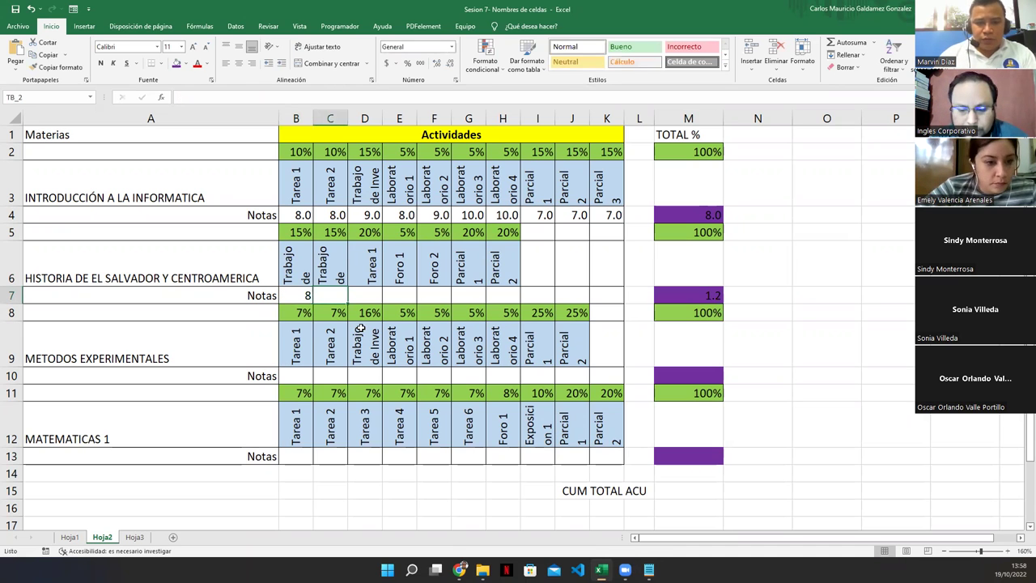
key("shift+Tab")
type("8.5")
key("Tab")
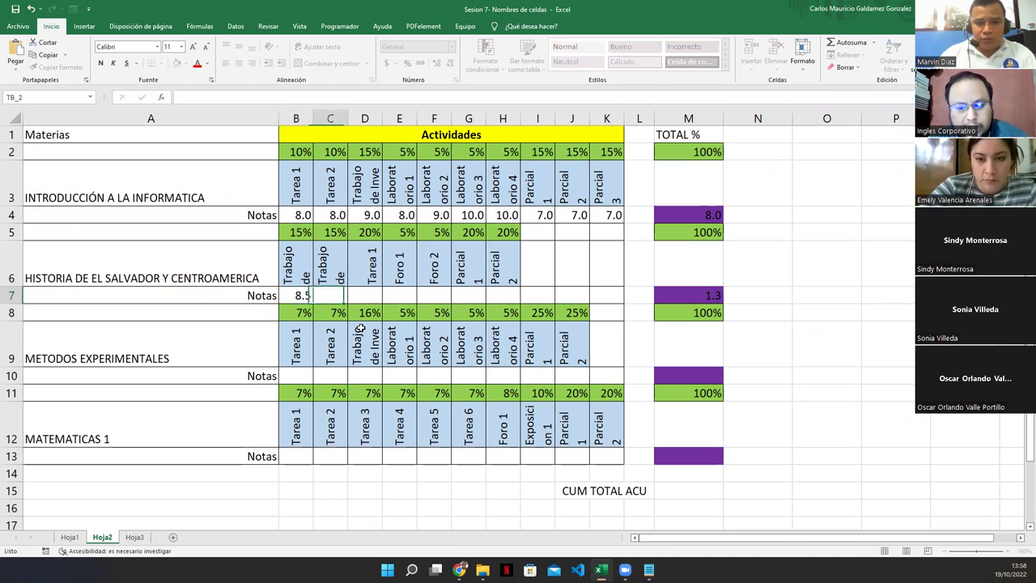
type("9.5")
key("Tab")
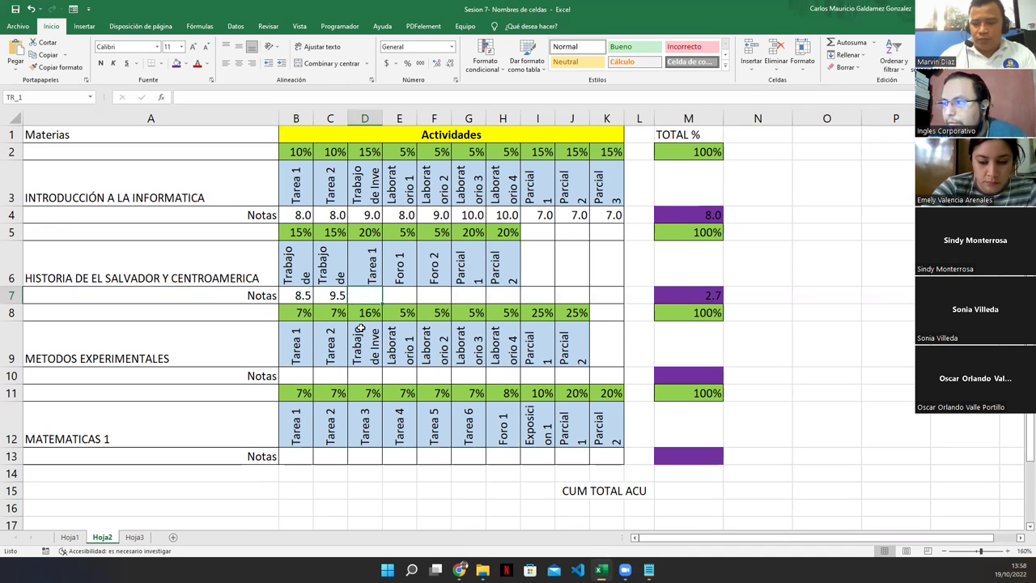
type("7.0")
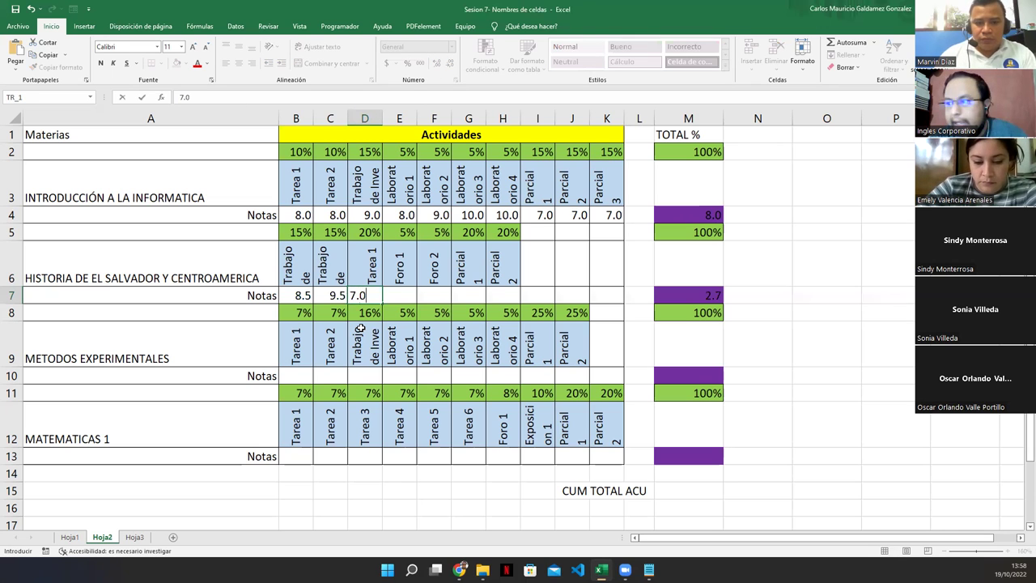
key("Tab")
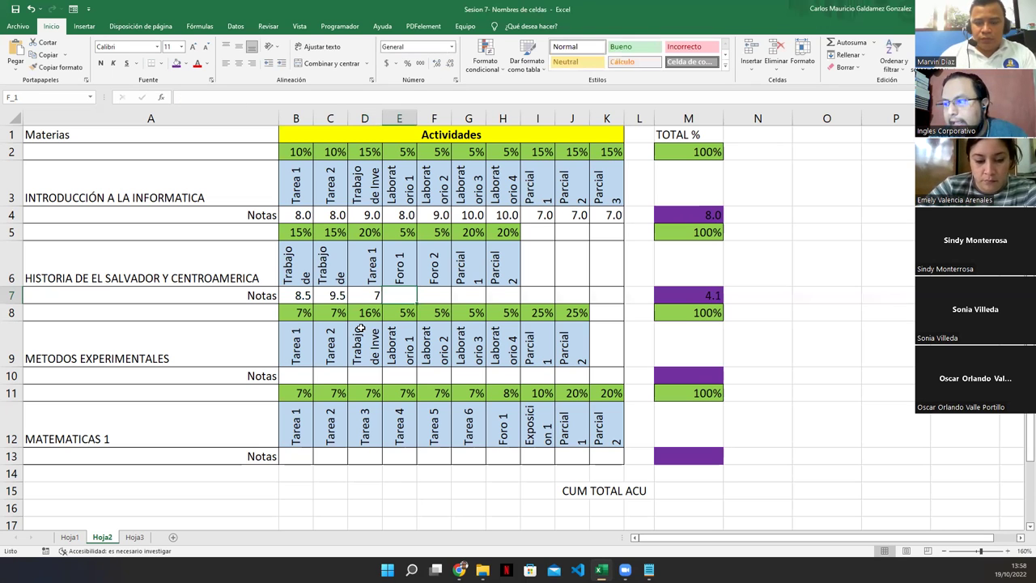
- Enter the grades 9, 10, 6 and 7 in cells E7 to H7 for Foro 1 through Parcial 2
type("9")
key("Tab")
type("10")
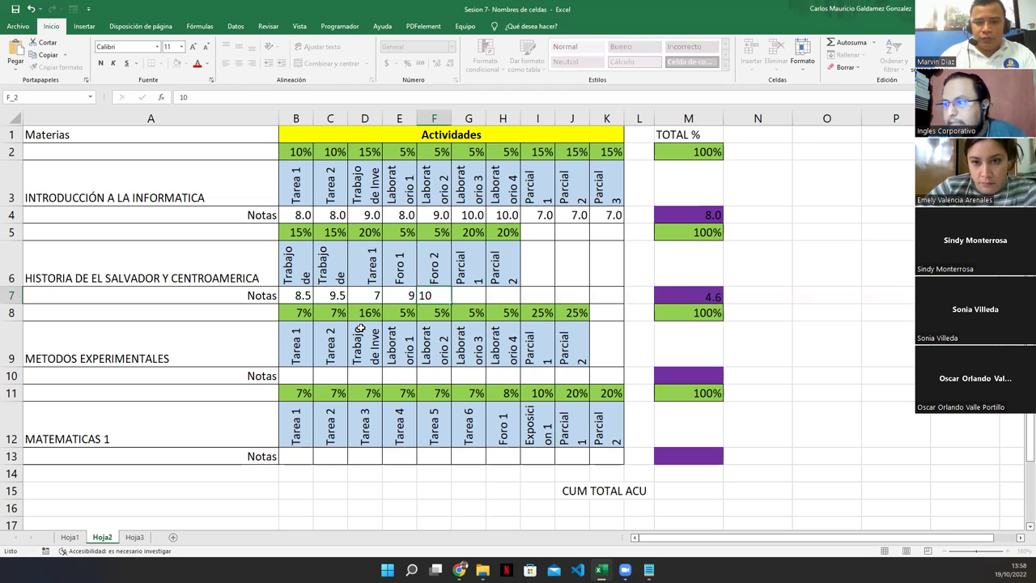
key("Tab")
type("6")
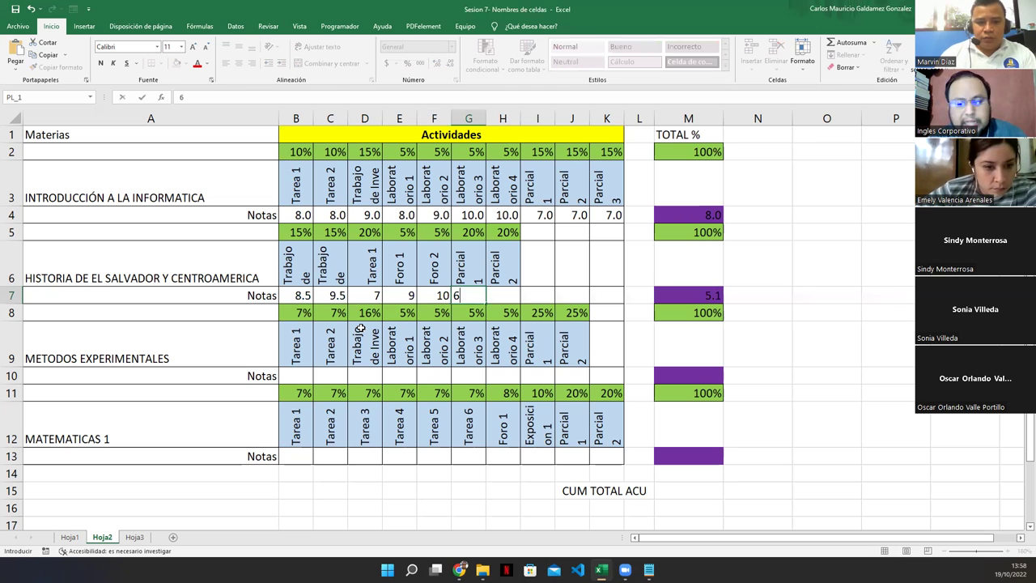
key("Tab")
type("7")
key("Return")
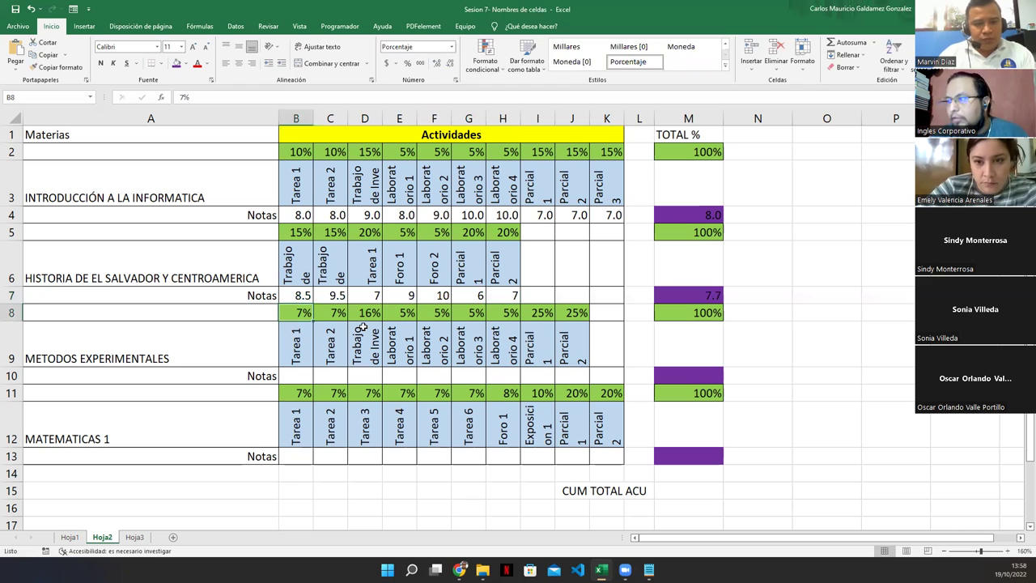
- Format the history grades in cells B7 to H7 with one decimal place
left_click_drag(296, 296, 505, 296)
left_click(435, 63)
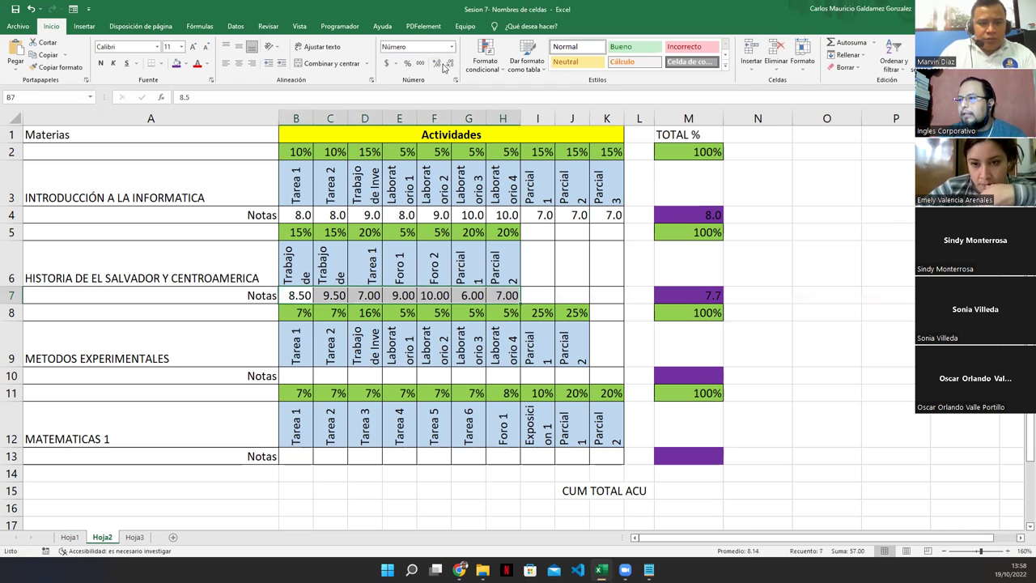
left_click(450, 63)
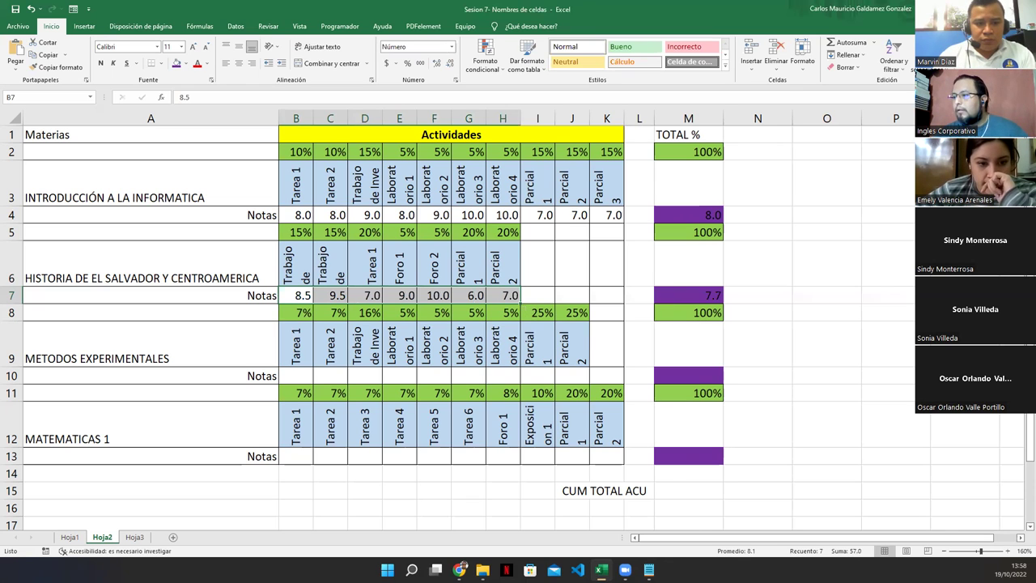
- Switch to Notepad, move its window clear of the overlap, and place the cursor on line 31 below the TB_1 formula
left_click(649, 570)
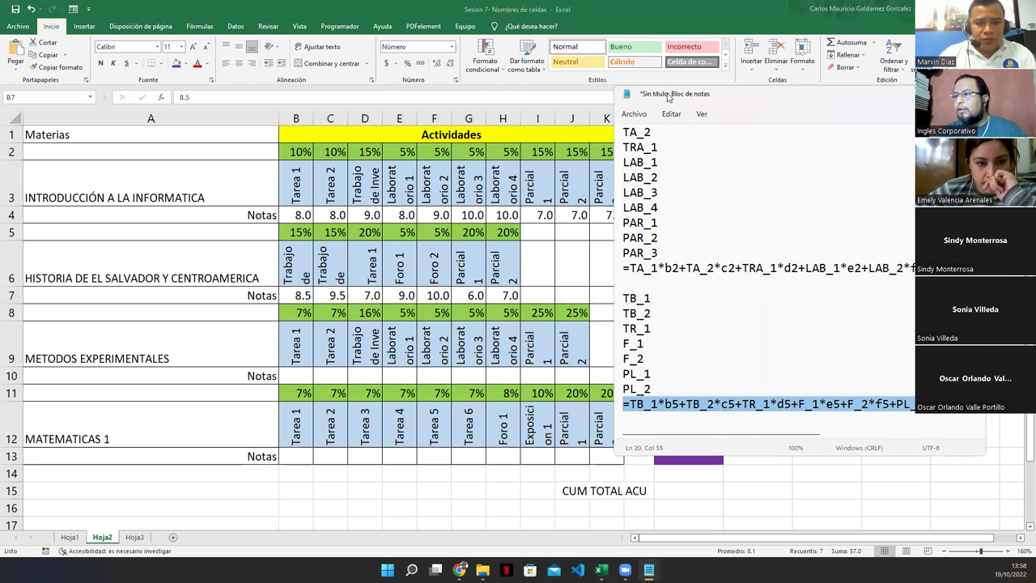
left_click_drag(669, 97, 569, 38)
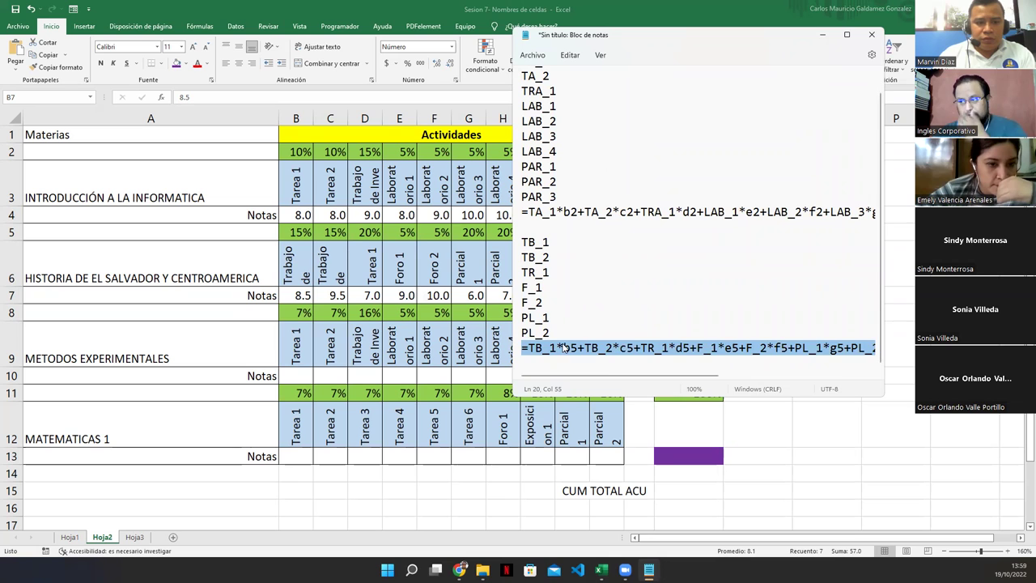
key("End")
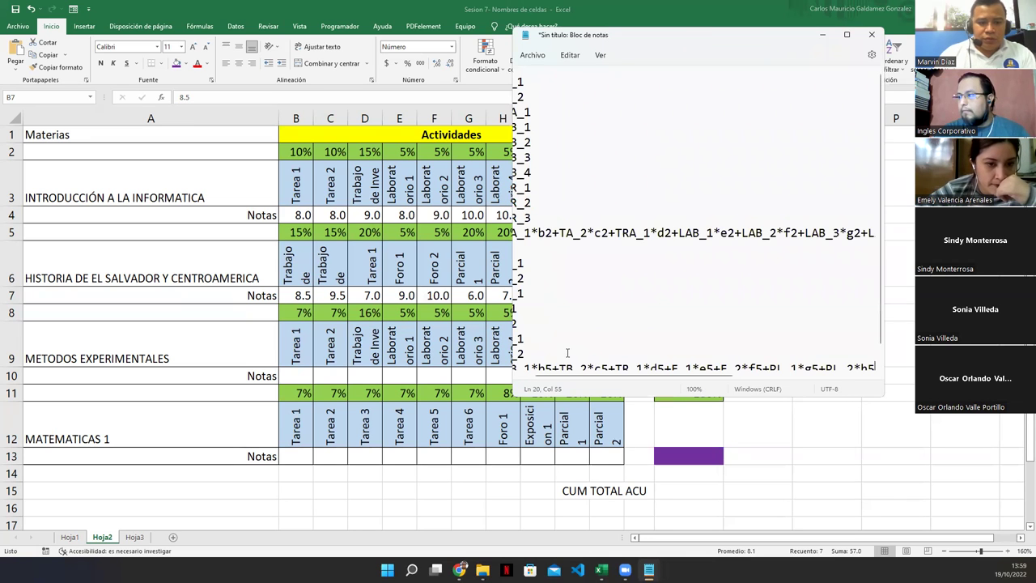
key("Down")
key("Down")
key("Down")
key("Down")
key("Down")
key("Down")
key("Down")
key("Down")
key("Down")
key("Down")
key("Down")
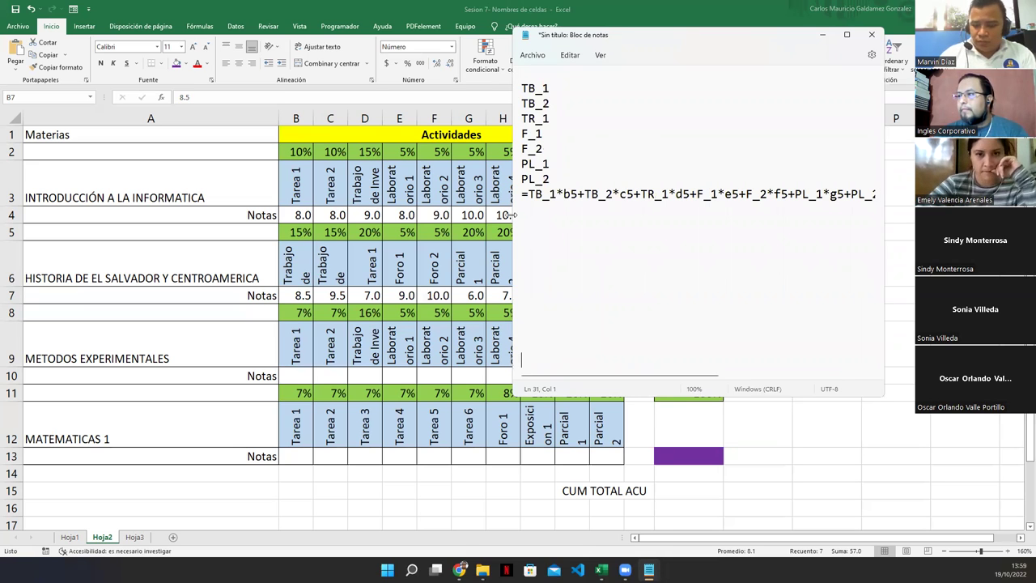
- Widen and lengthen the Notepad window so that the name lists and both formulas fit in view
left_click_drag(513, 214, 373, 215)
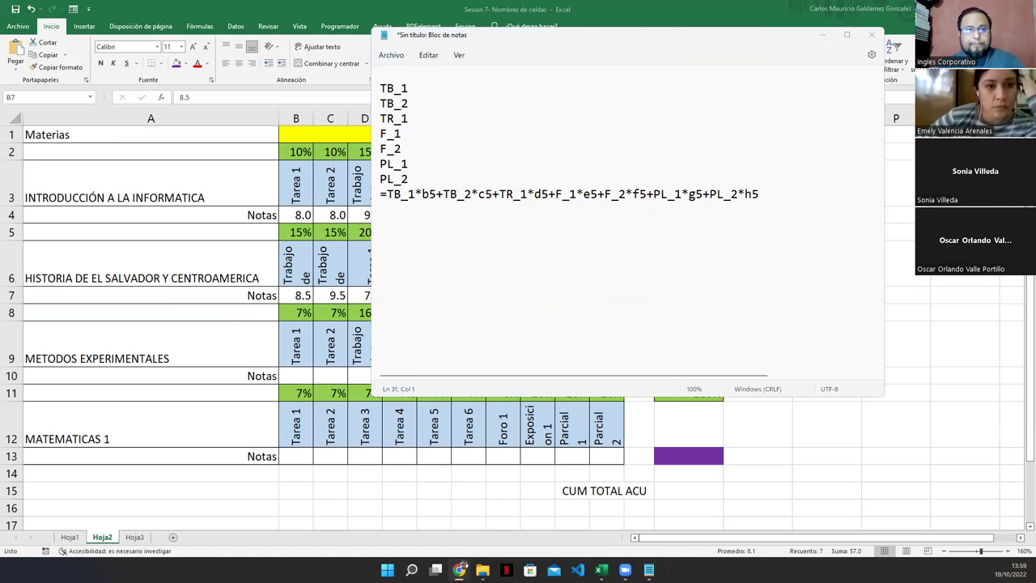
scroll(454, 332, "up", 4)
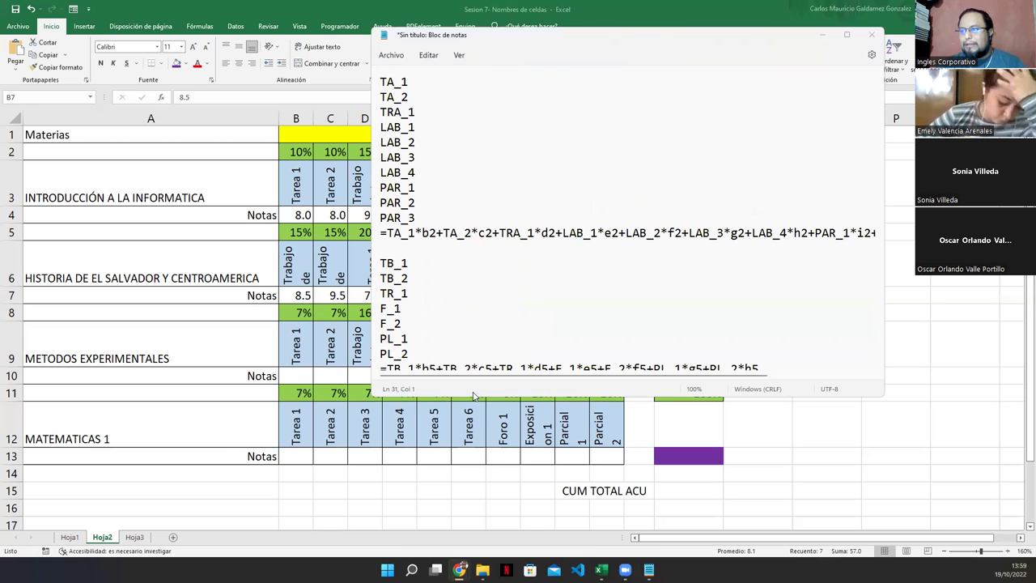
left_click_drag(471, 394, 472, 458)
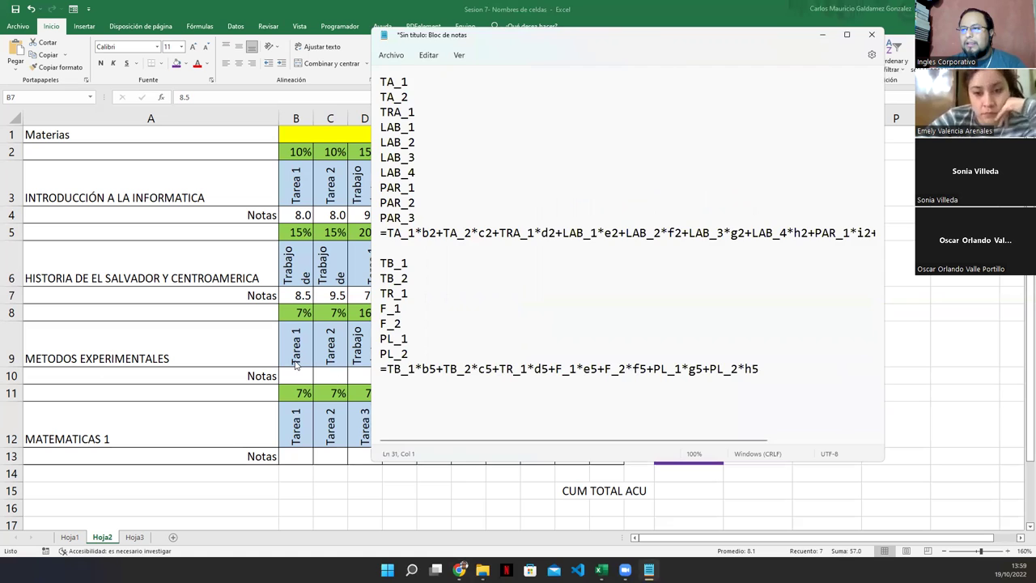
- Switch back to Excel and compare the grade cells in rows 4, 7, 10 and 13 to see which ones have names
left_click(336, 382)
left_click(324, 365)
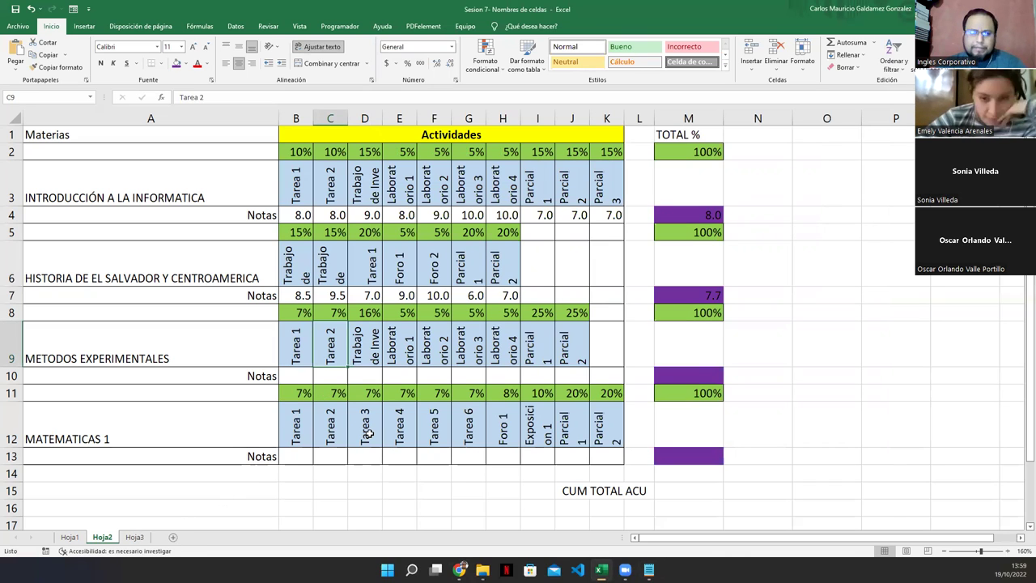
left_click(603, 376)
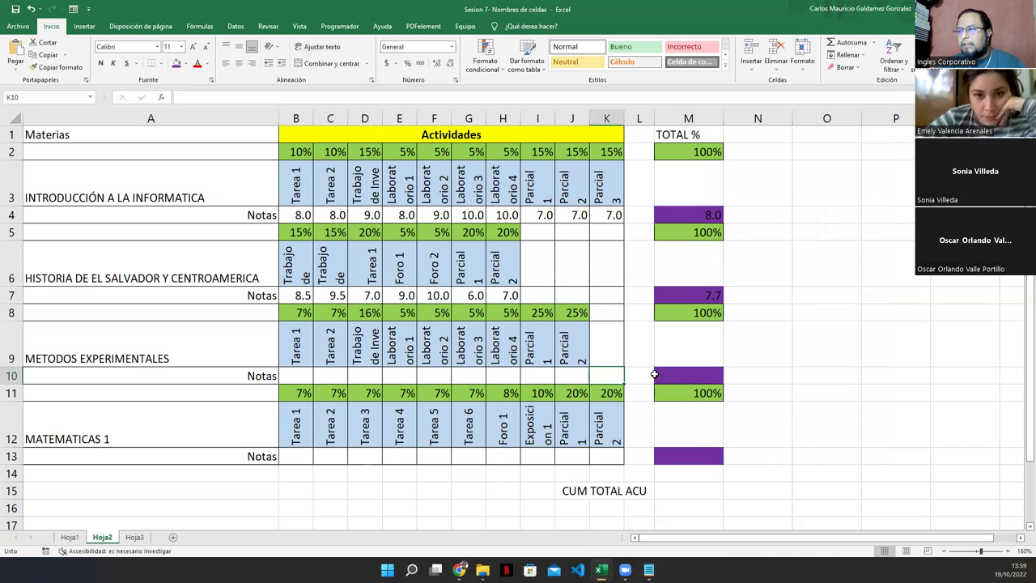
left_click(654, 374)
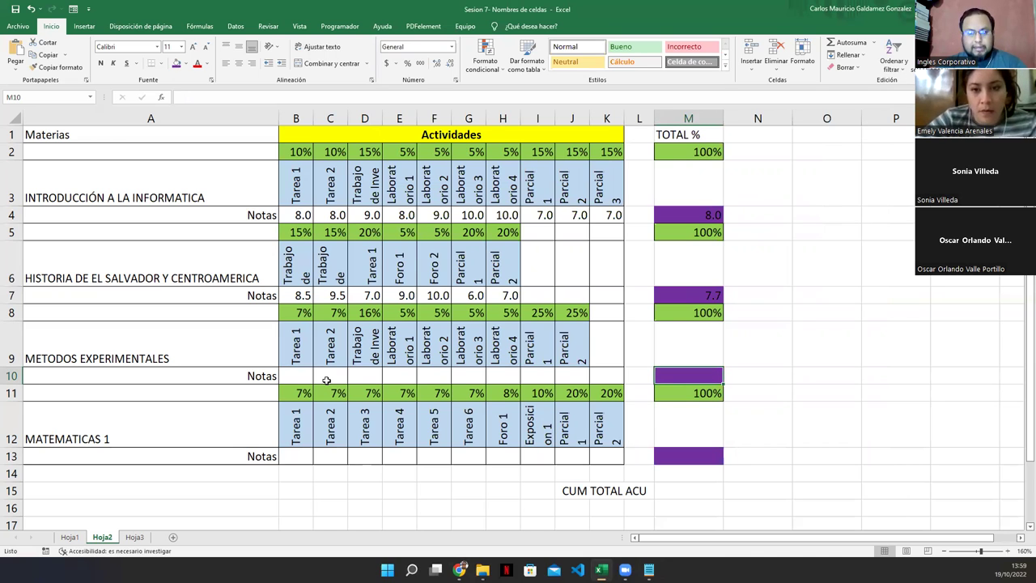
left_click(298, 374)
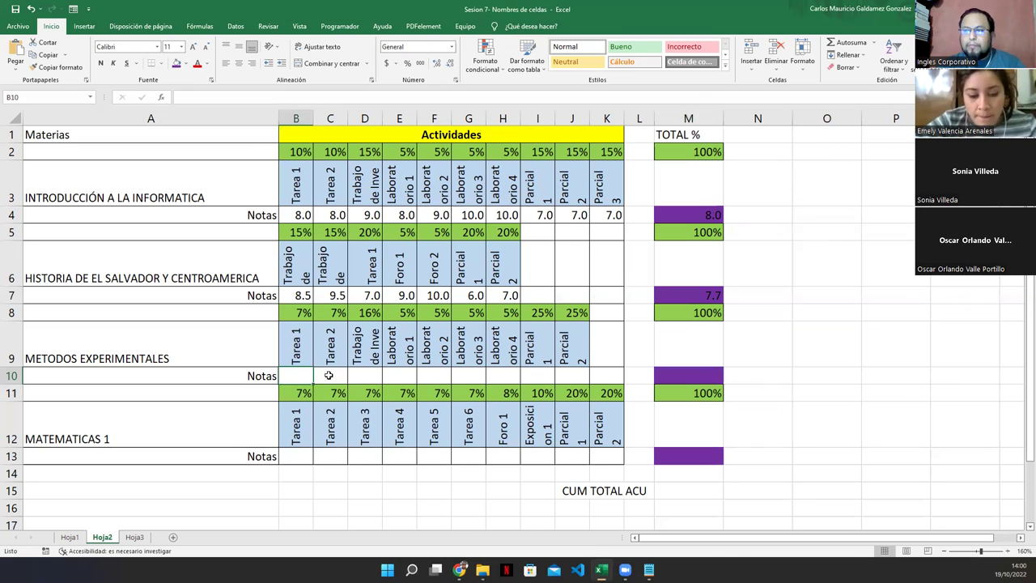
left_click_drag(291, 378, 329, 374)
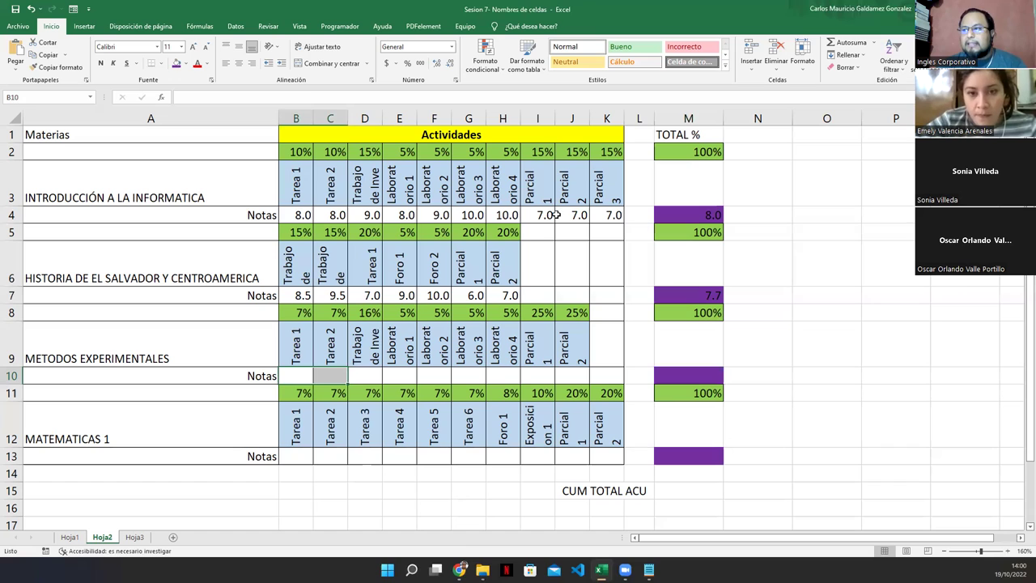
left_click_drag(293, 453, 461, 451)
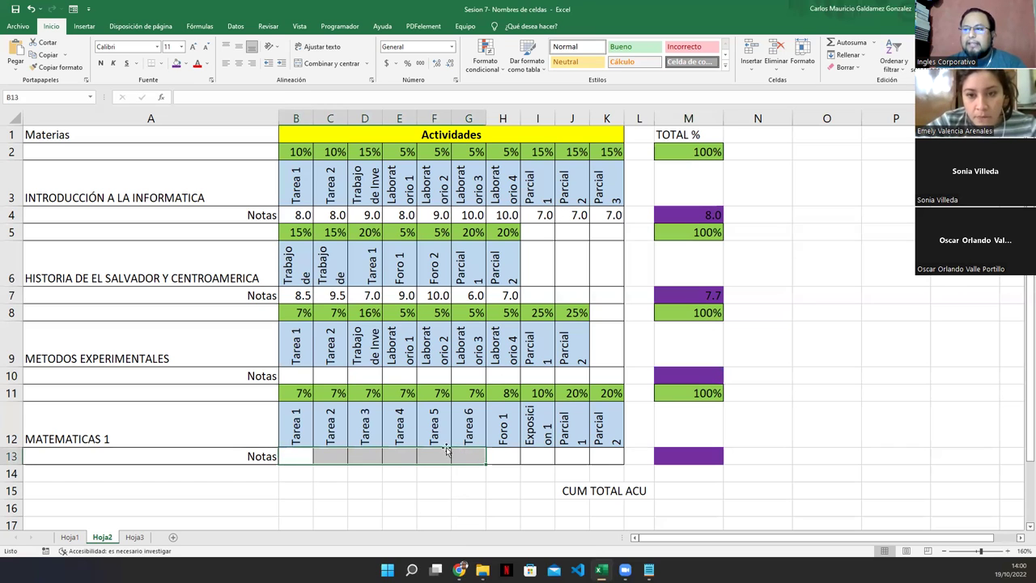
left_click(300, 376)
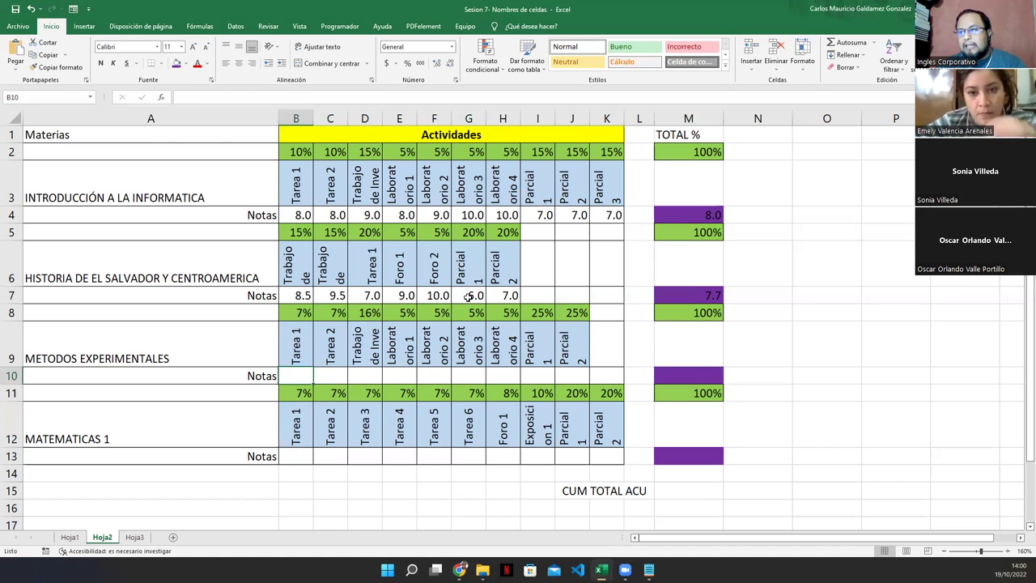
left_click(379, 293)
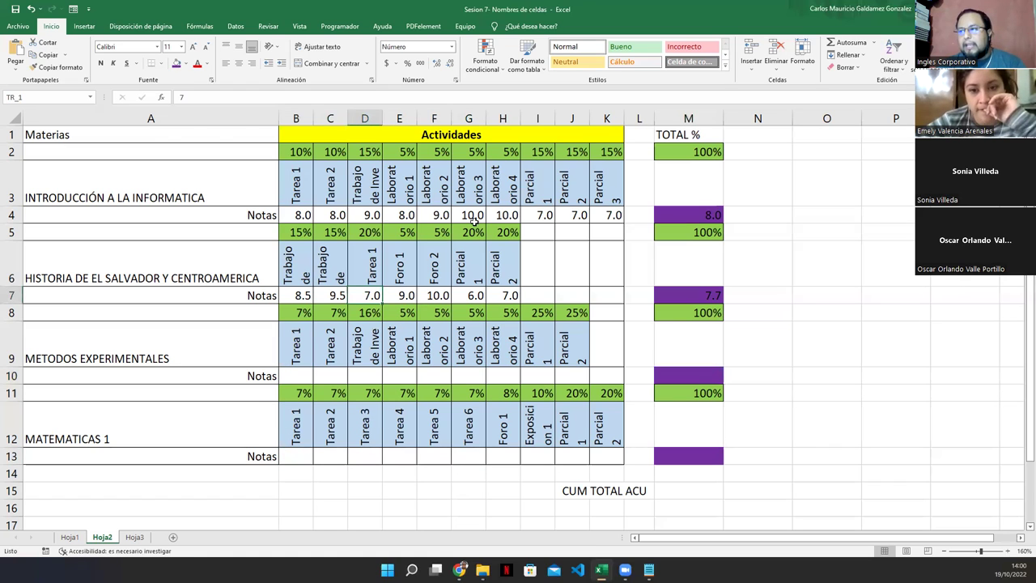
left_click(311, 213)
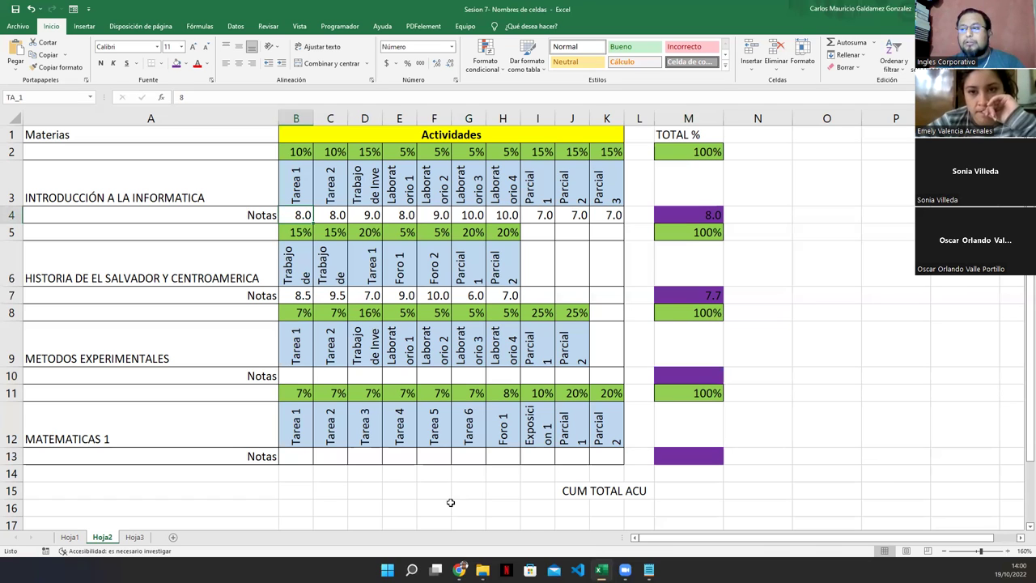
left_click(305, 459)
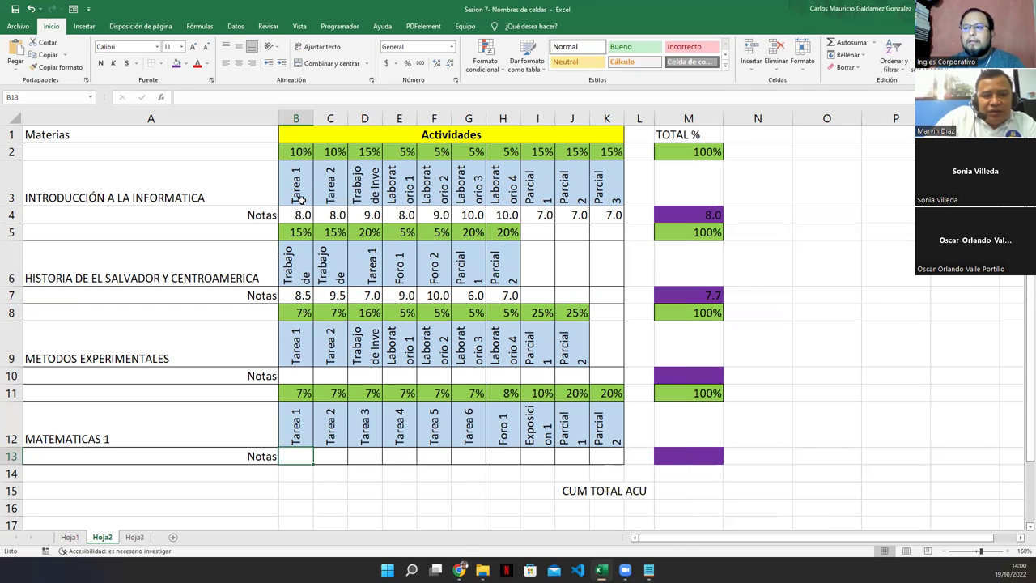
- Check the names assigned to the percentage ranges B2:K2, B5:H5, B8:J8 and B11:K11
left_click_drag(296, 150, 608, 152)
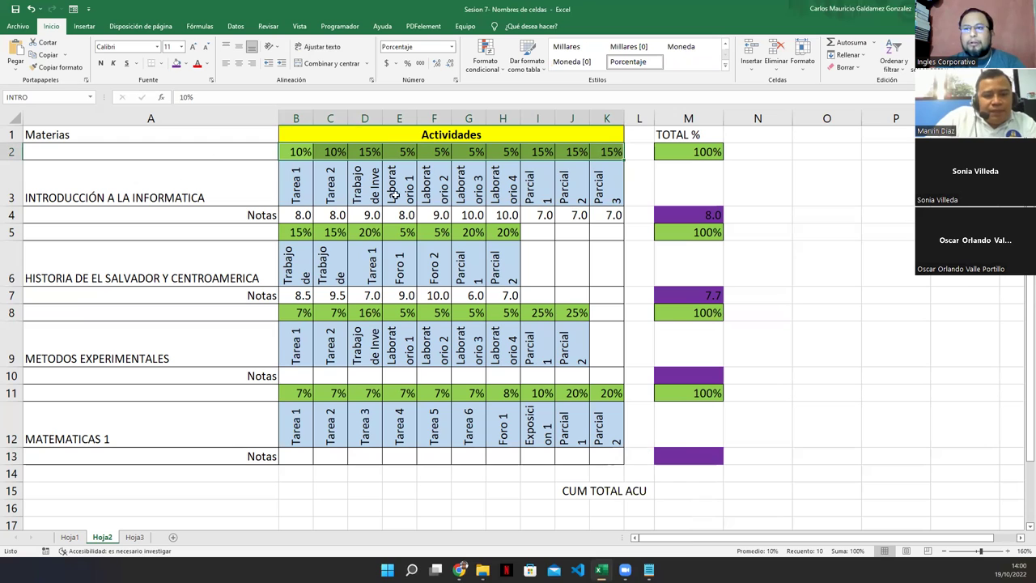
left_click(43, 99)
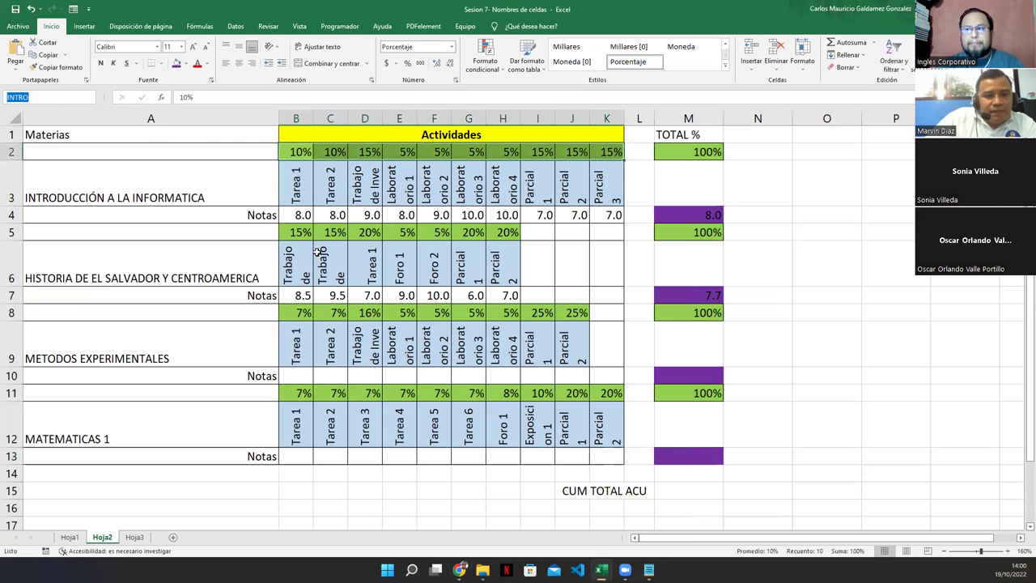
left_click_drag(300, 233, 504, 235)
left_click(68, 97)
type("HISTO")
key("Return")
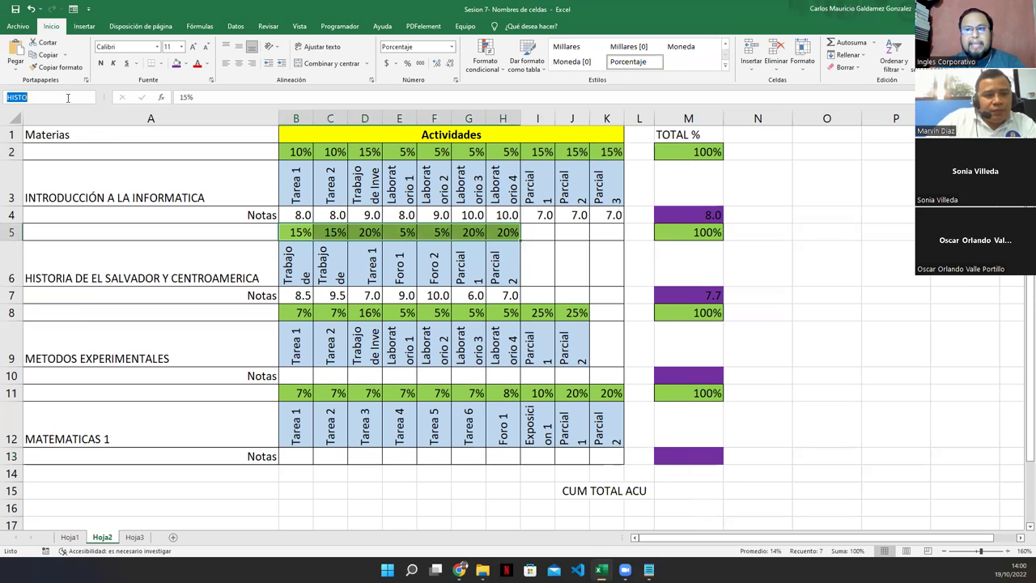
left_click_drag(298, 313, 577, 313)
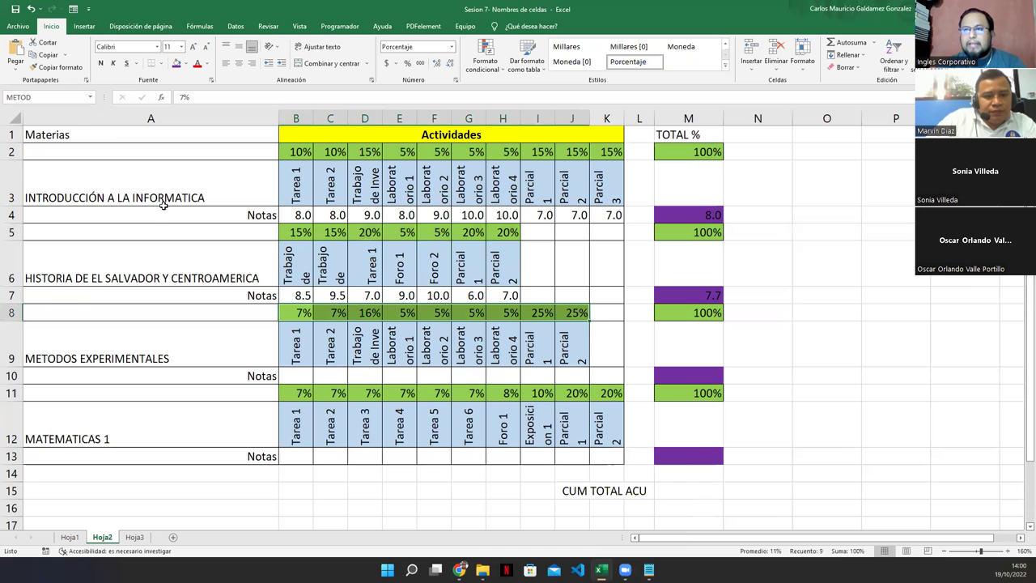
left_click(67, 98)
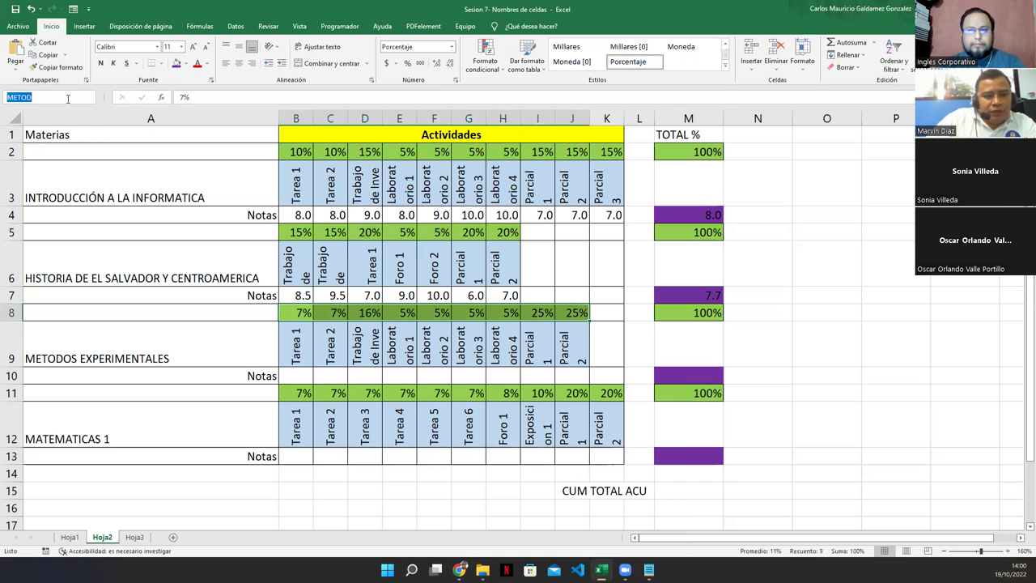
left_click_drag(300, 394, 600, 393)
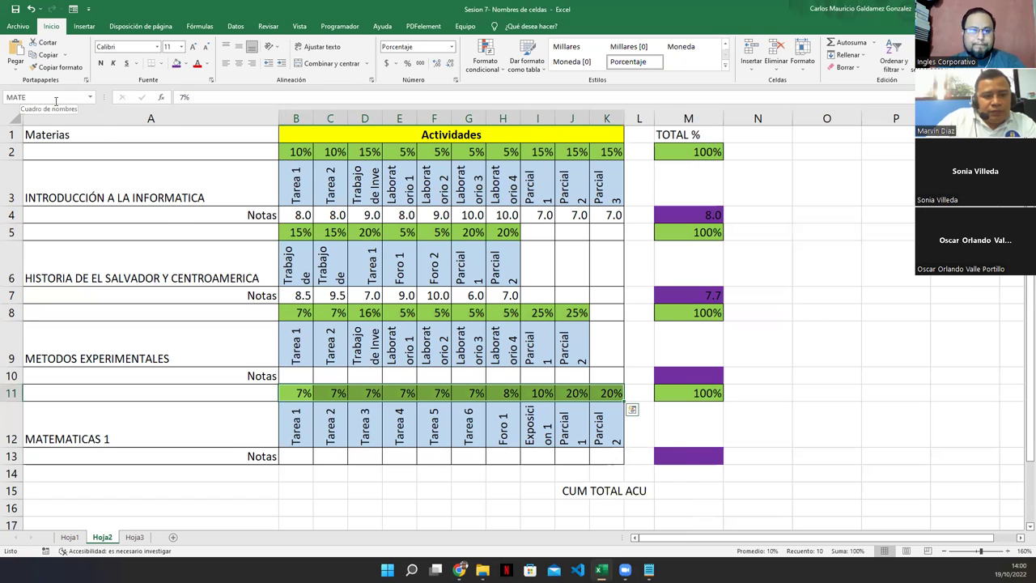
key("Return")
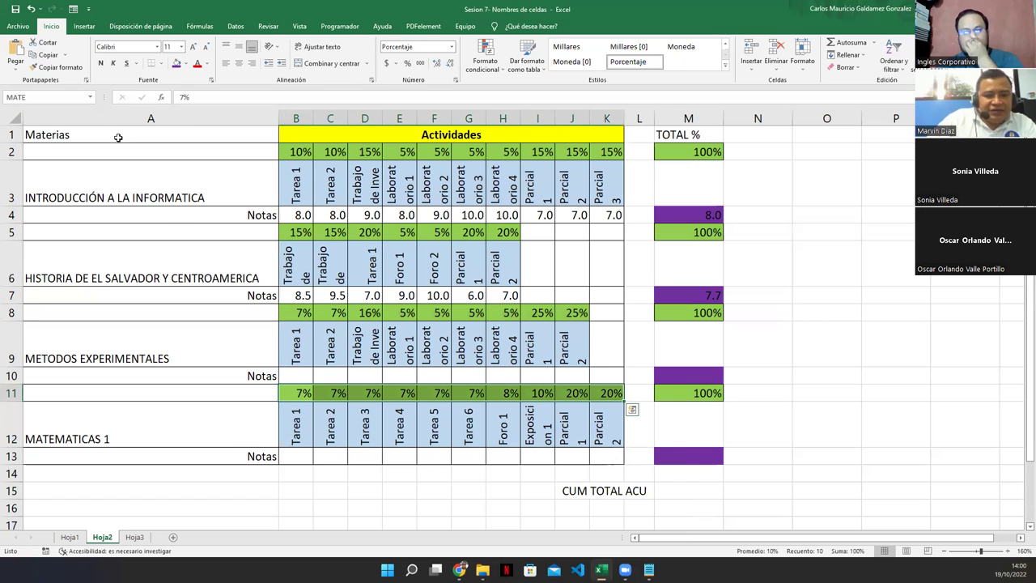
- Check the sum formulas in the TOTAL % cells M11, M8, M5 and M2
left_click(693, 394)
left_click(691, 317)
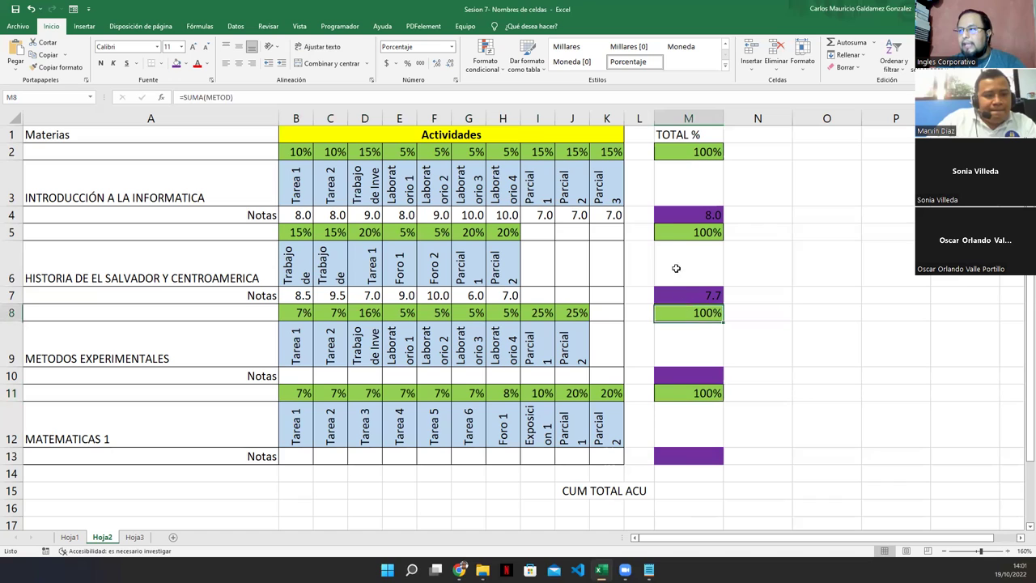
left_click(678, 231)
left_click(678, 151)
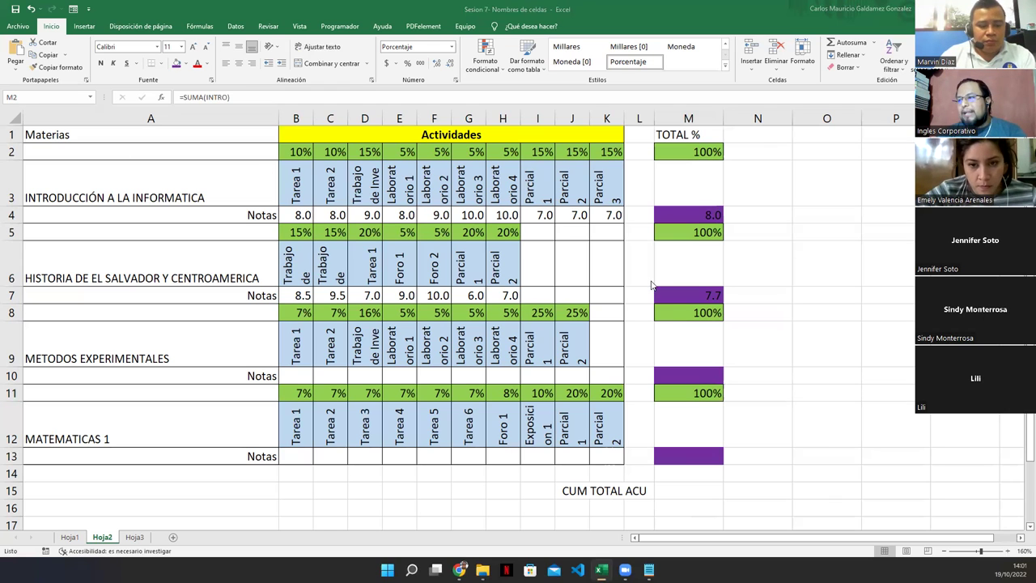
- Look over the monthly expense table on sheet Hoja3, including cell B10, and return to Hoja2
left_click(135, 538)
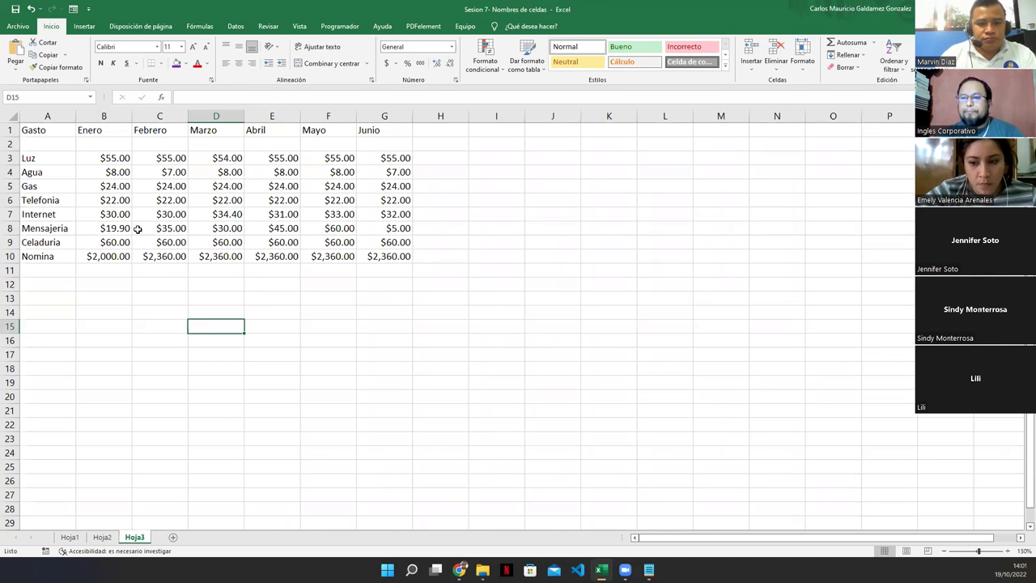
left_click(101, 261)
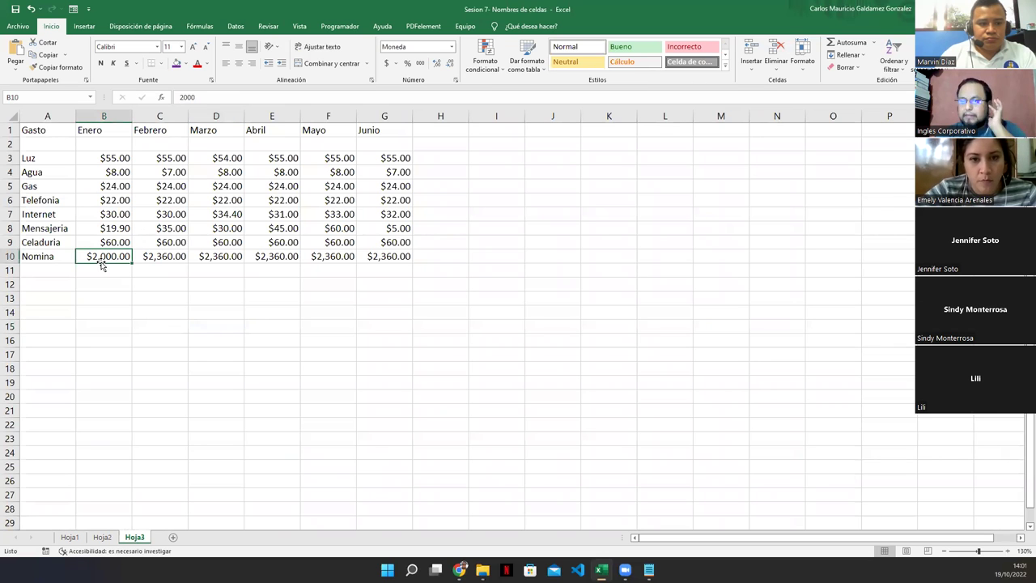
left_click(102, 537)
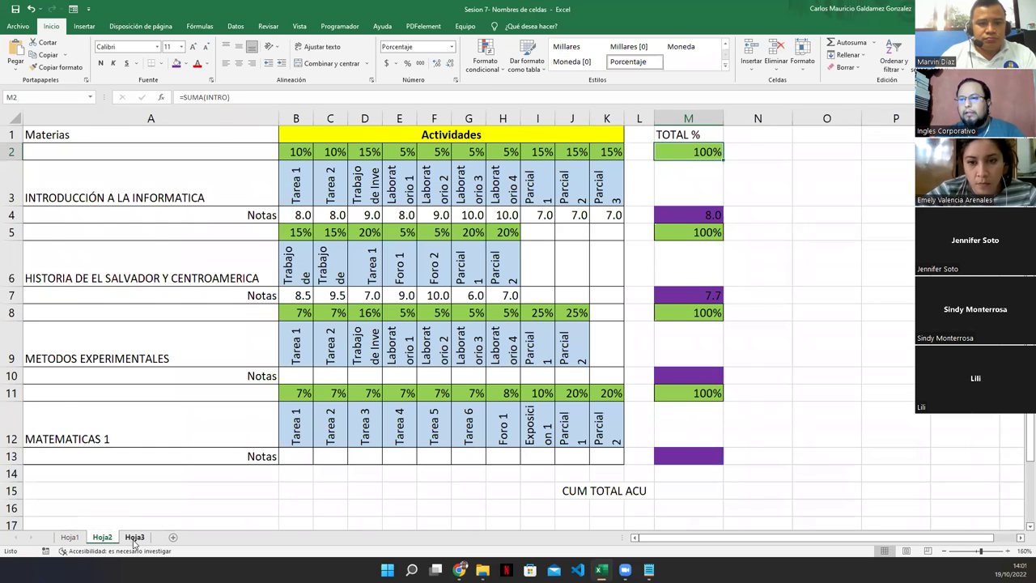
left_click(134, 538)
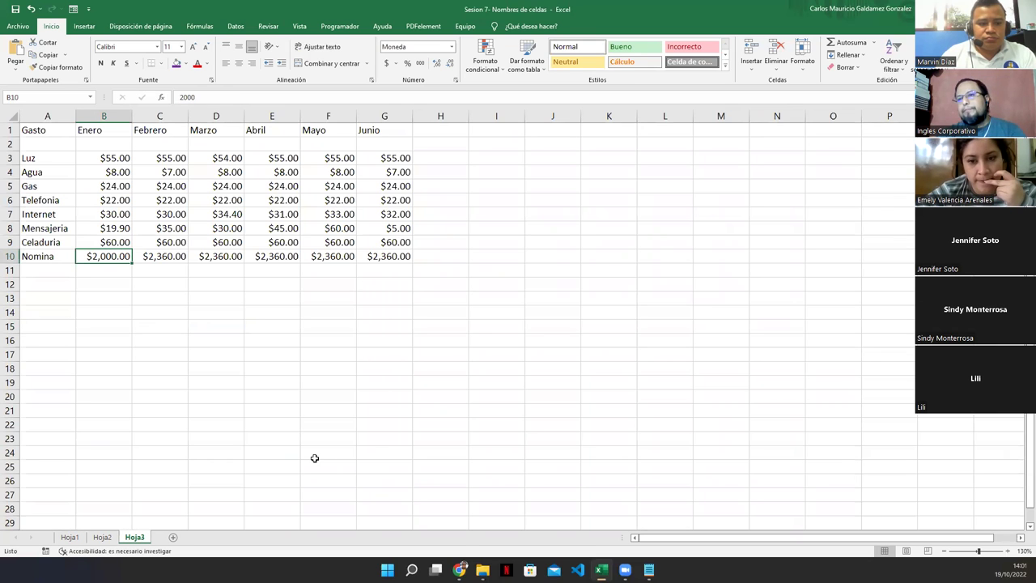
left_click(103, 539)
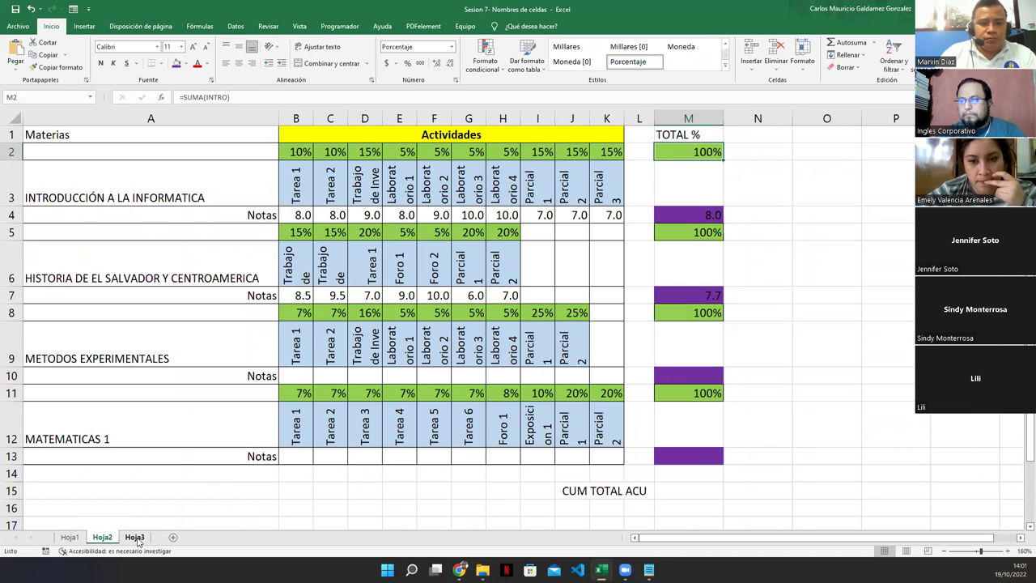
- Go over the METODOS EXPERIMENTALES grade cells B10:J10, leave B10 selected and save the workbook
left_click_drag(296, 376, 572, 370)
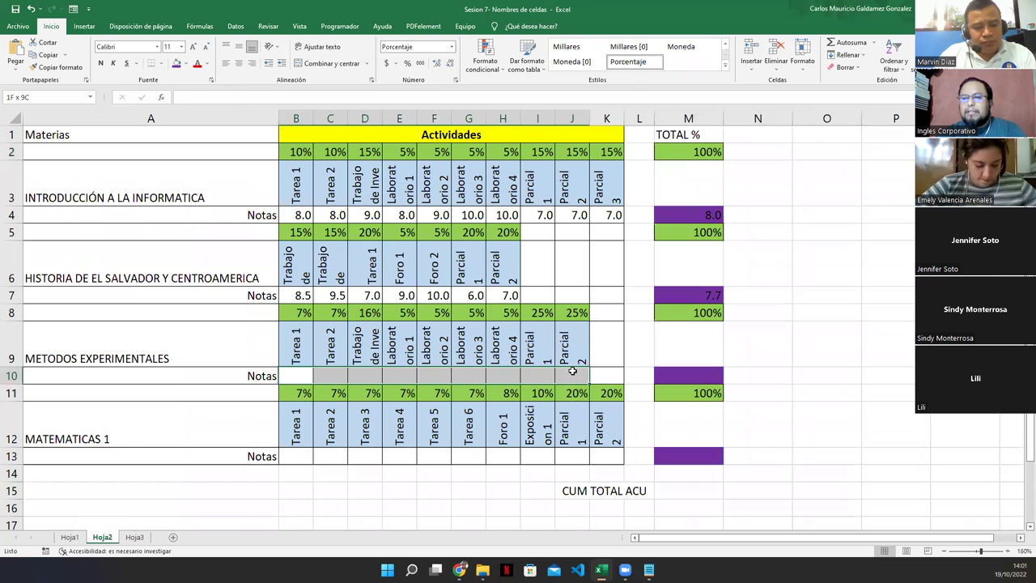
left_click(572, 371)
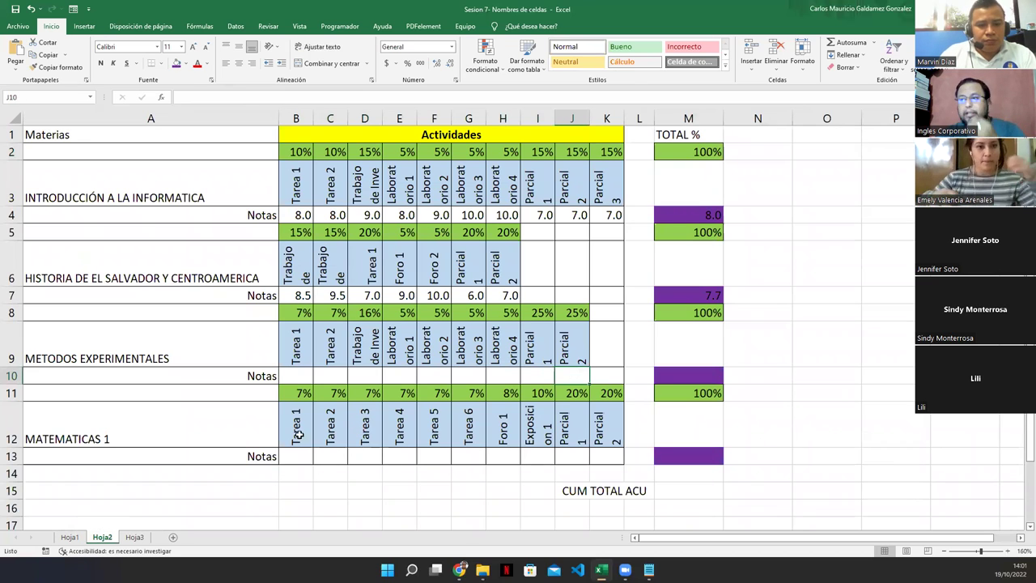
left_click_drag(294, 379, 568, 372)
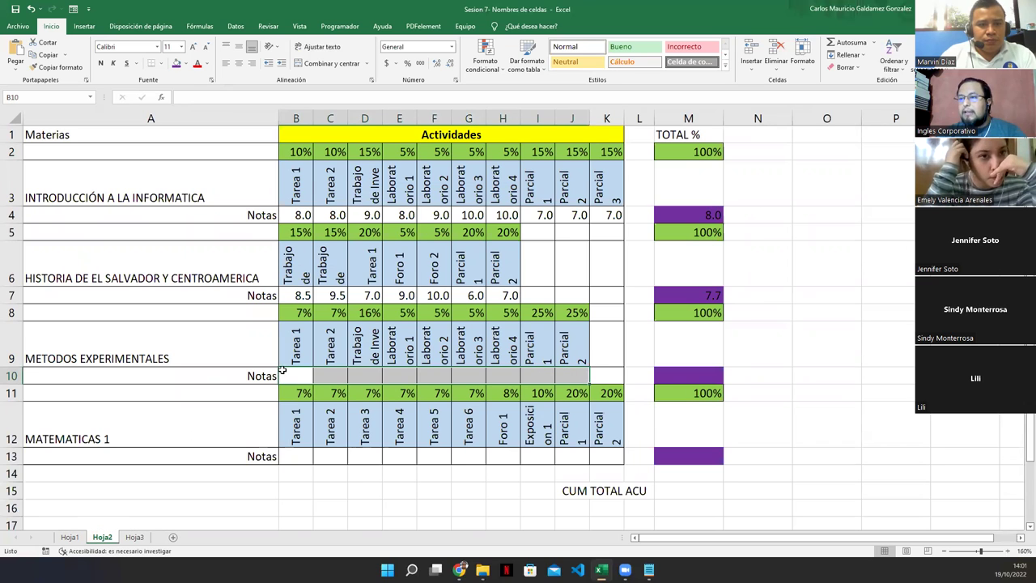
left_click(309, 374)
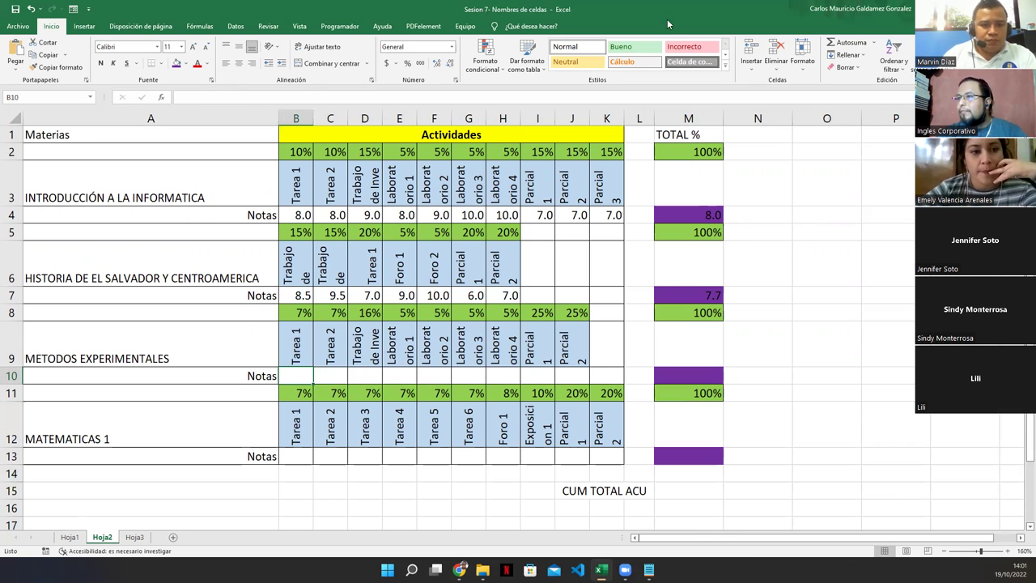
left_click(14, 9)
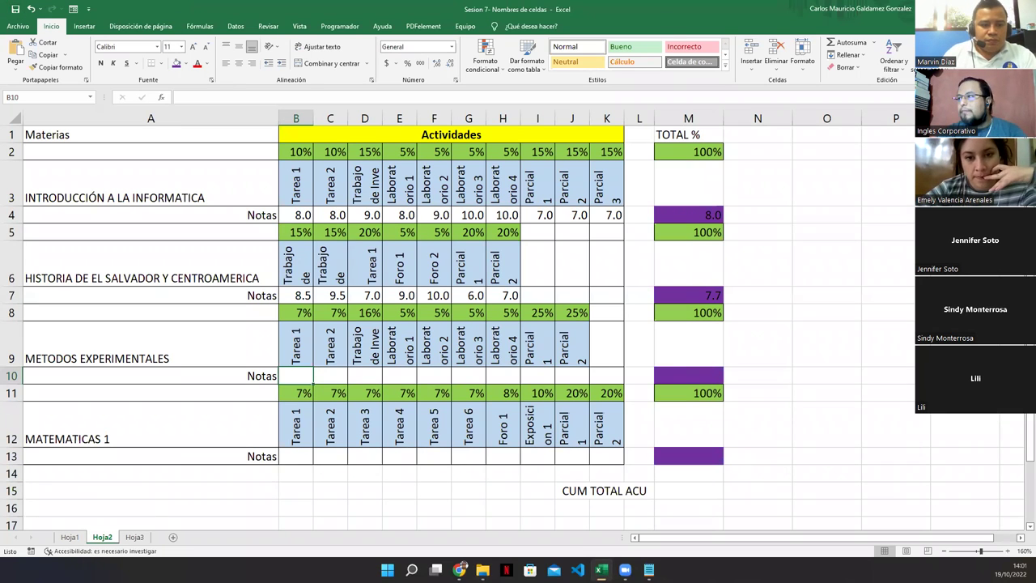
- Switch to the full-screen slide presentation and advance to the DUDAS o INQUIETUDES slide
key("alt+Tab")
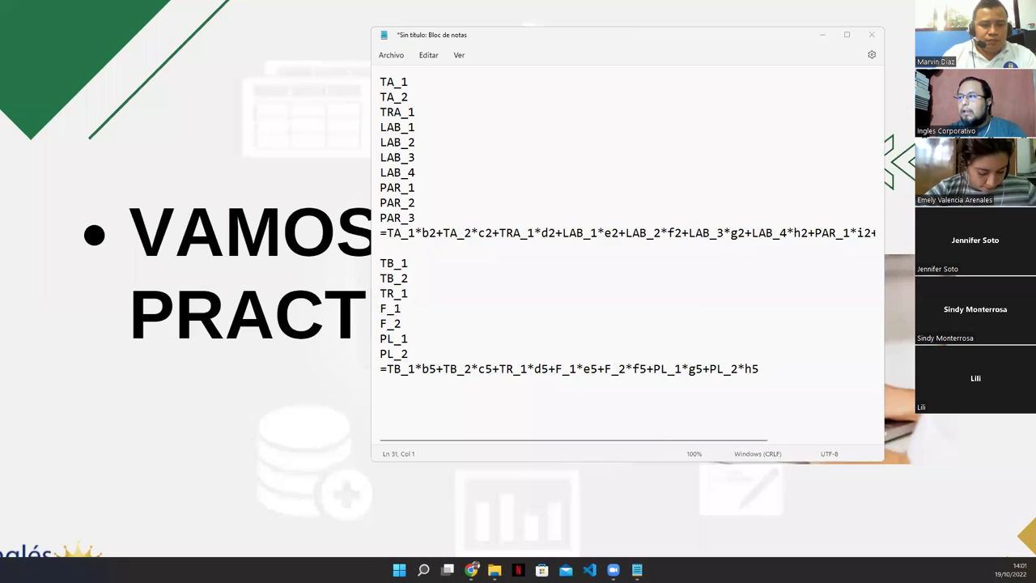
key("Right")
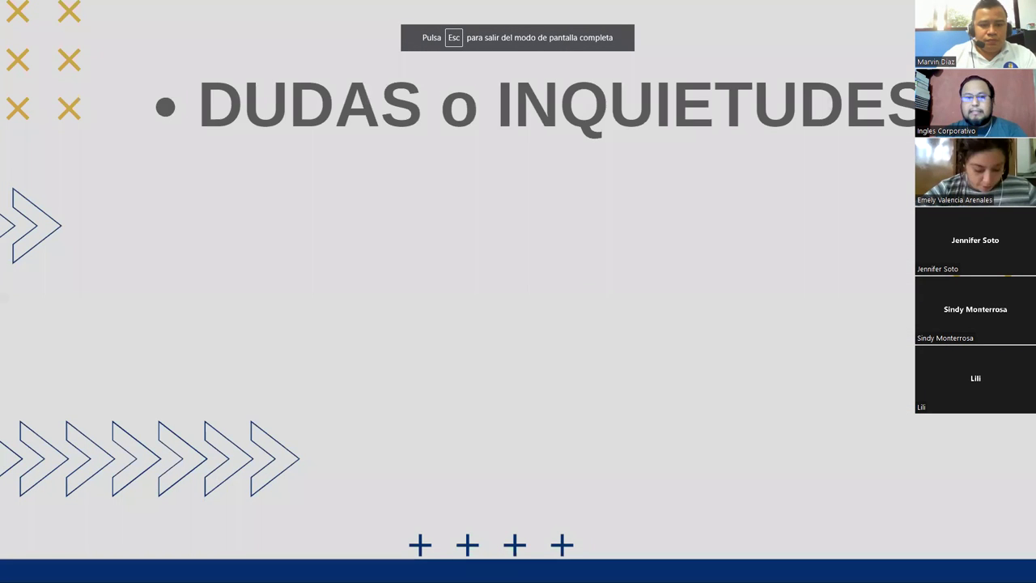